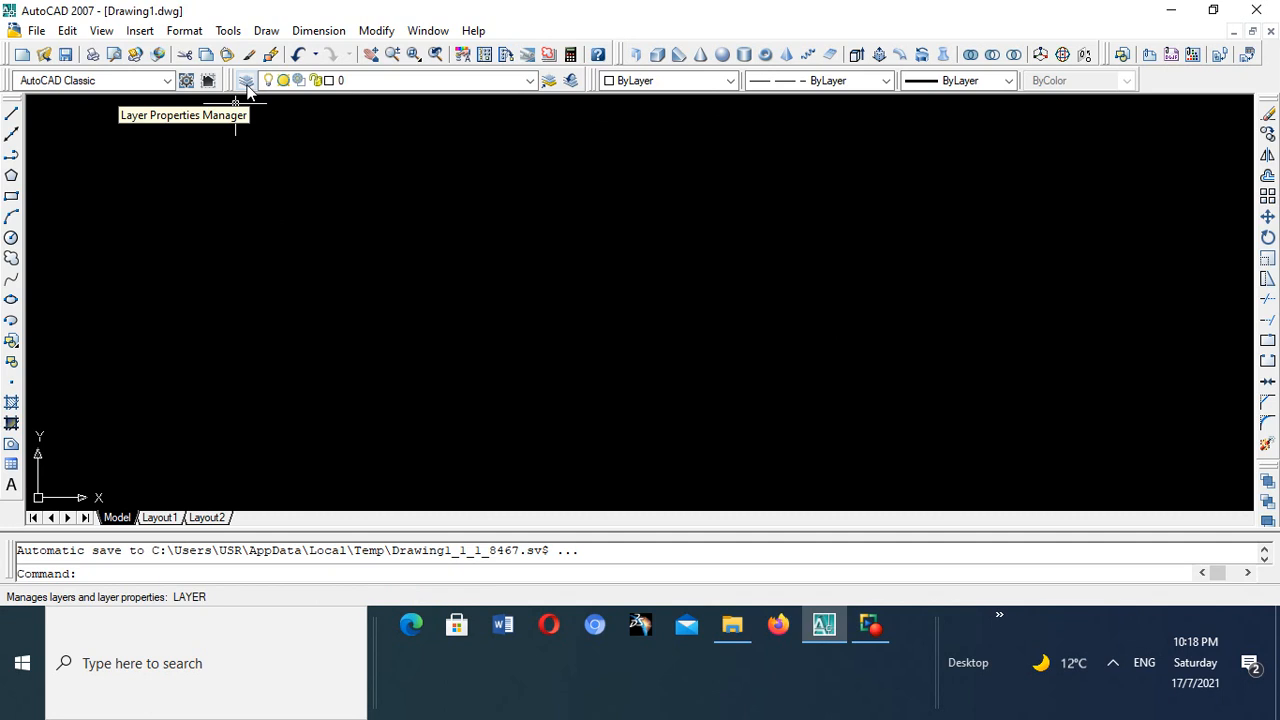
- Create four new layers below layer 0 in the Layer Properties Manager, keeping their default names
{"action": "left_click", "coordinate": [247, 88]}
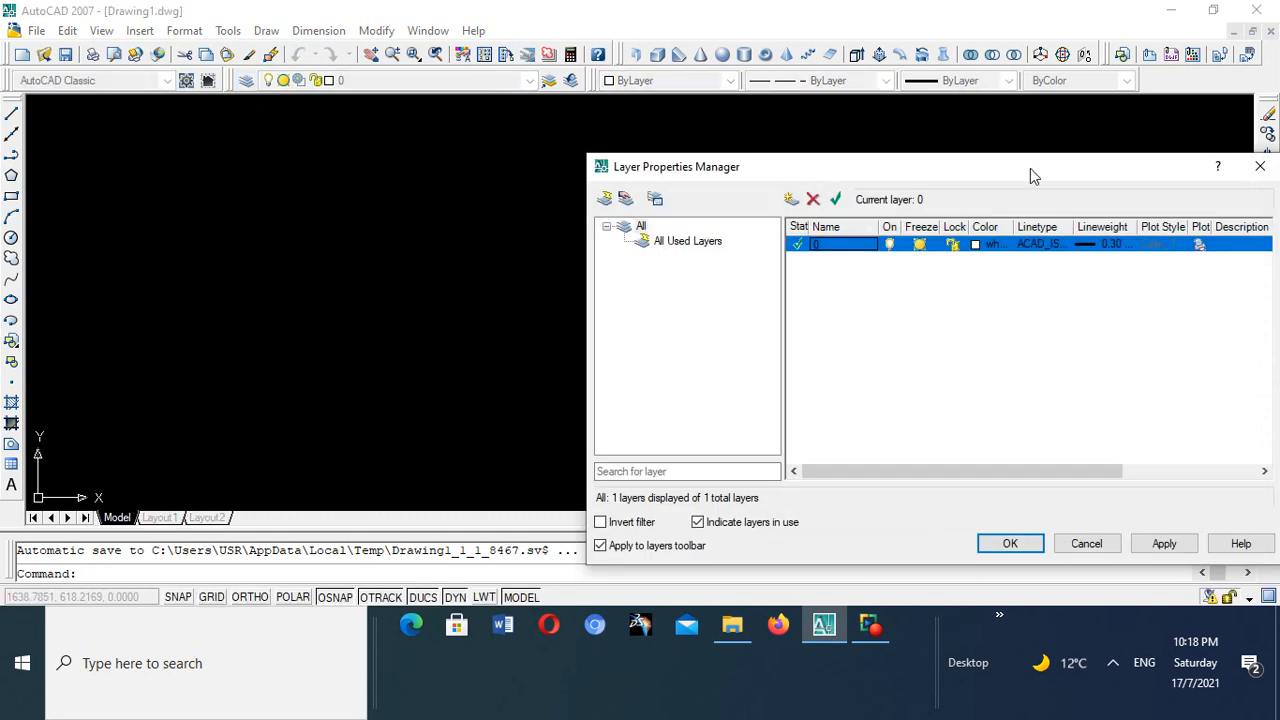
{"action": "left_click_drag", "start_coordinate": [1028, 165], "coordinate": [768, 157]}
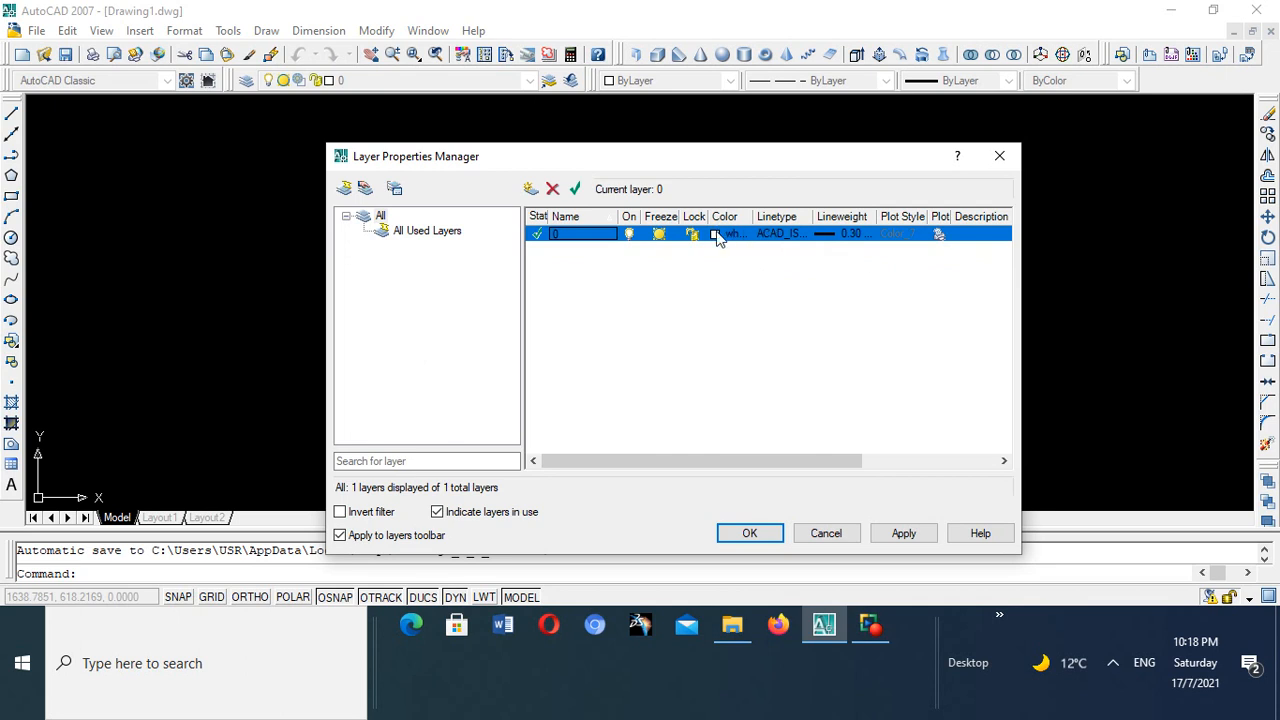
{"action": "right_click", "coordinate": [576, 238]}
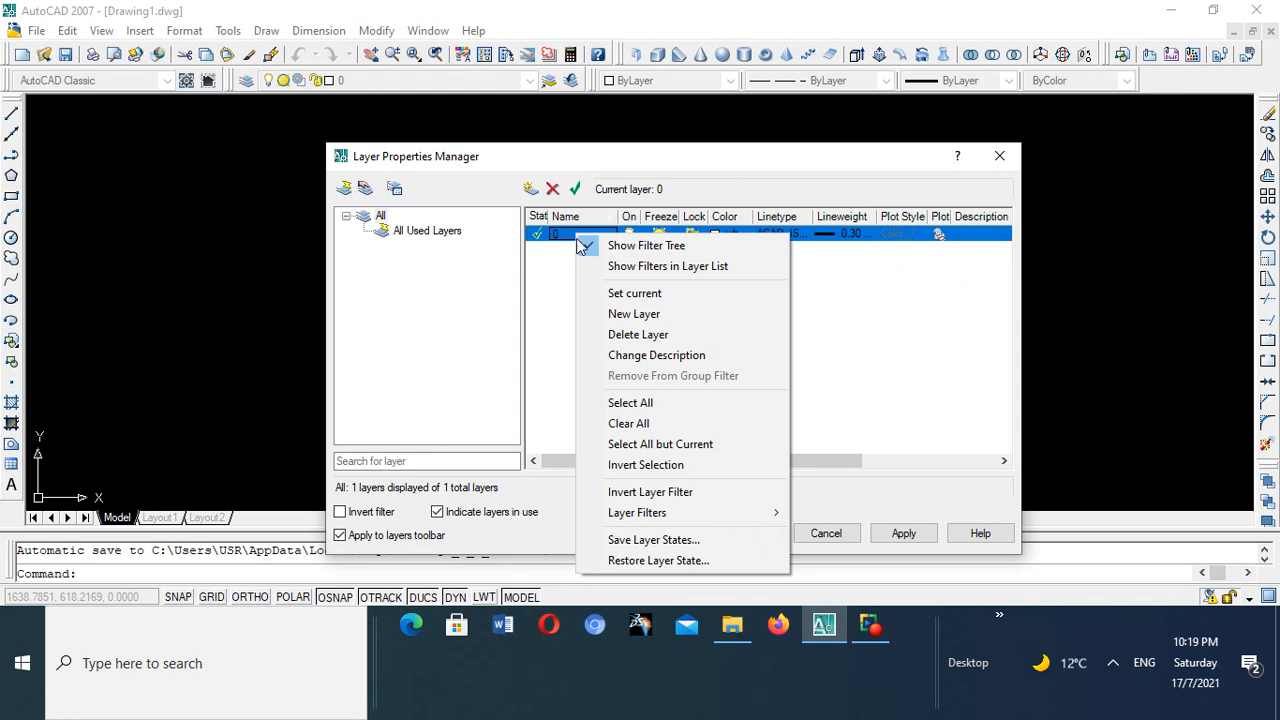
{"action": "left_click", "coordinate": [628, 313]}
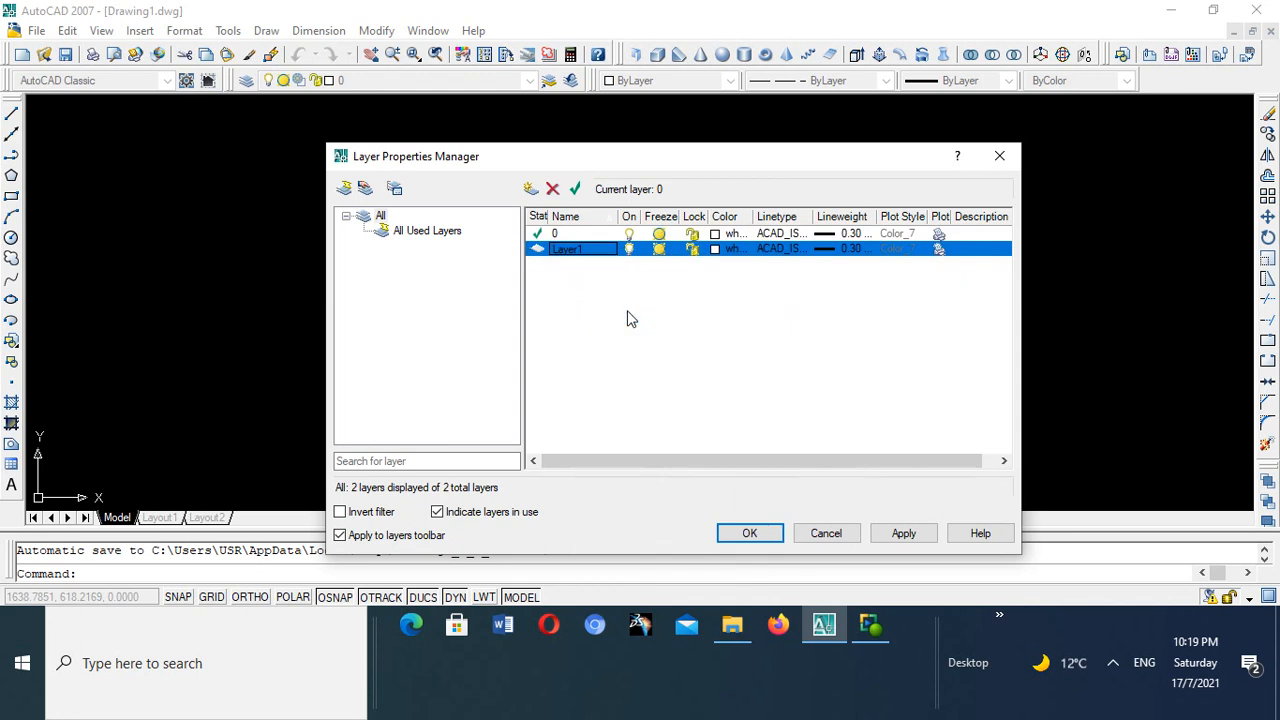
{"action": "right_click", "coordinate": [608, 255]}
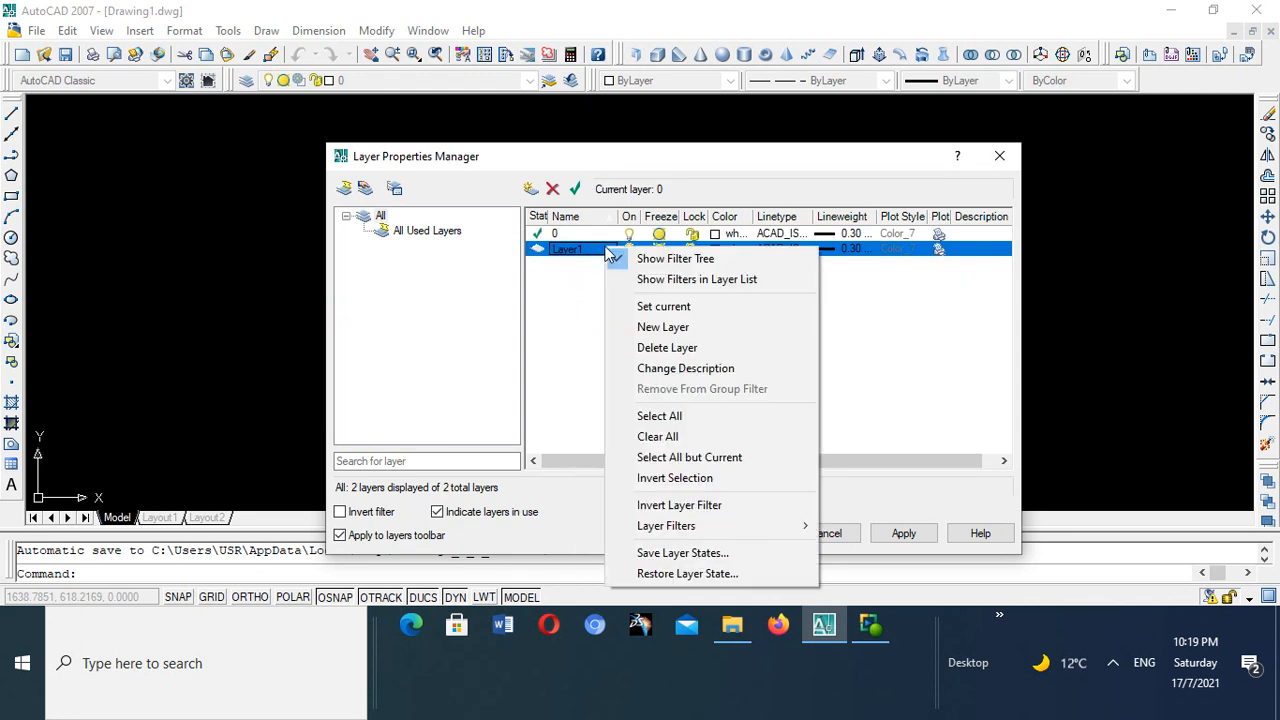
{"action": "left_click", "coordinate": [672, 327]}
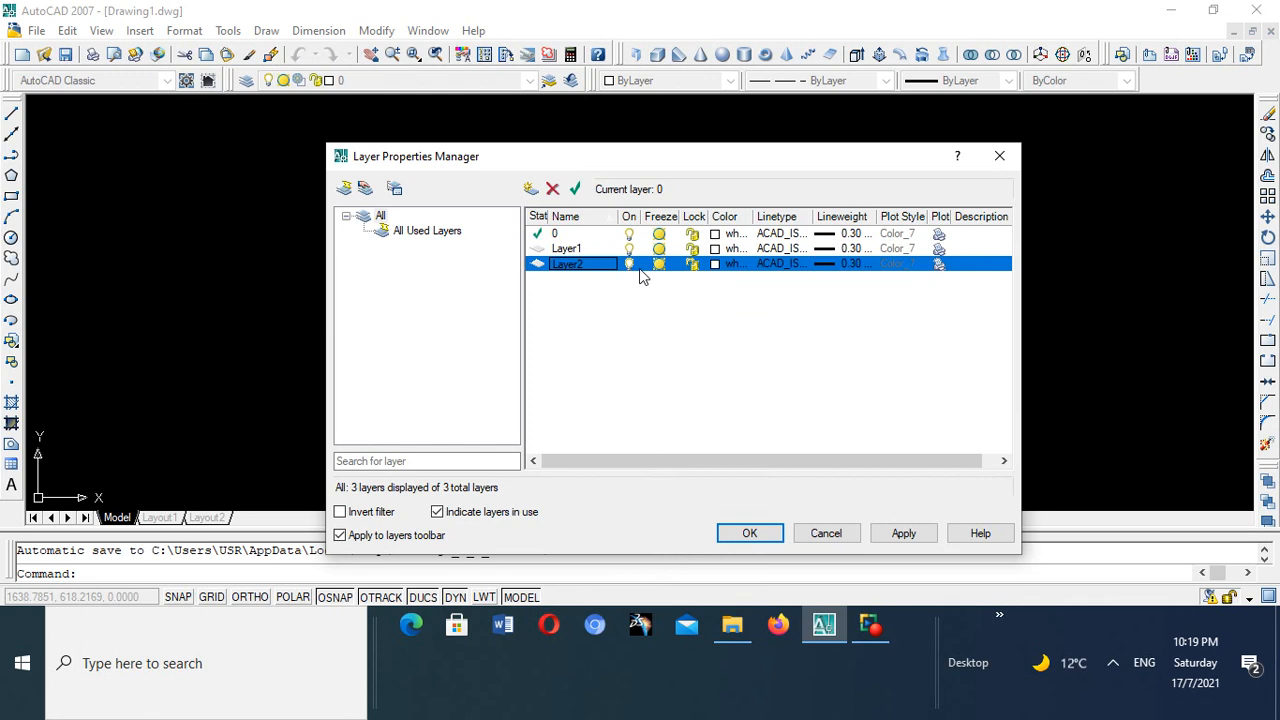
{"action": "right_click", "coordinate": [641, 266]}
{"action": "left_click", "coordinate": [698, 347]}
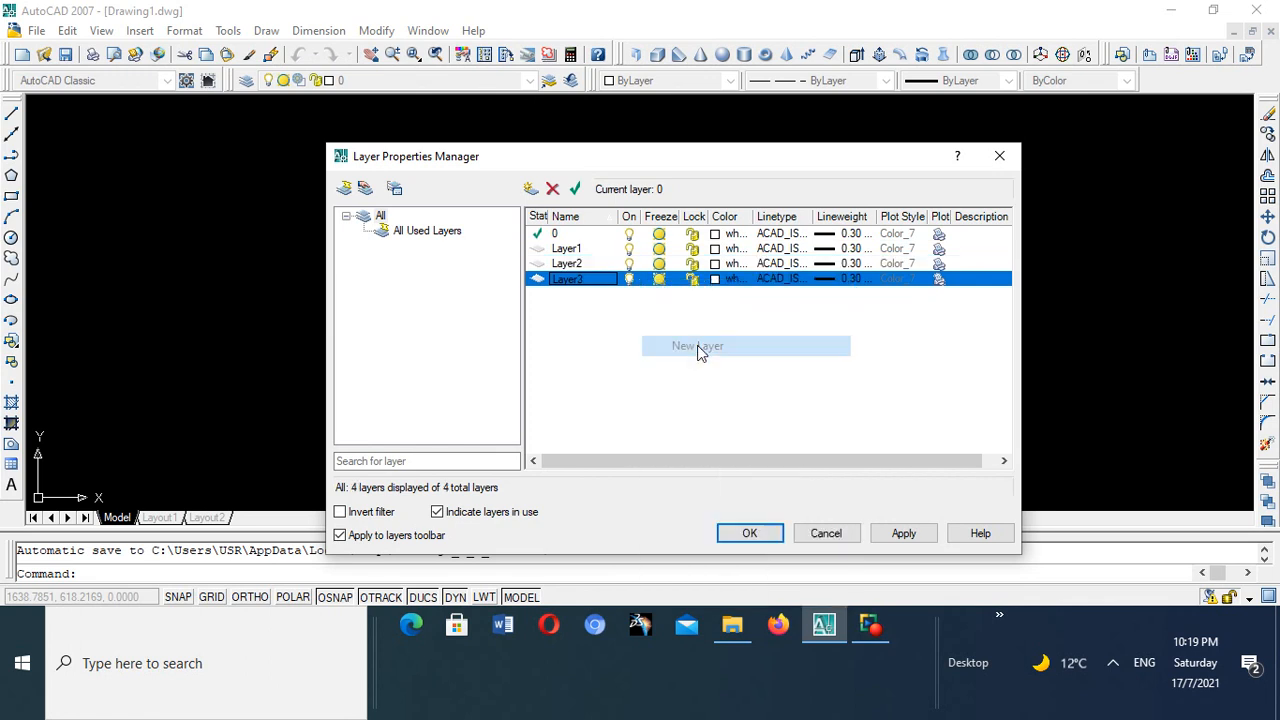
{"action": "right_click", "coordinate": [652, 282]}
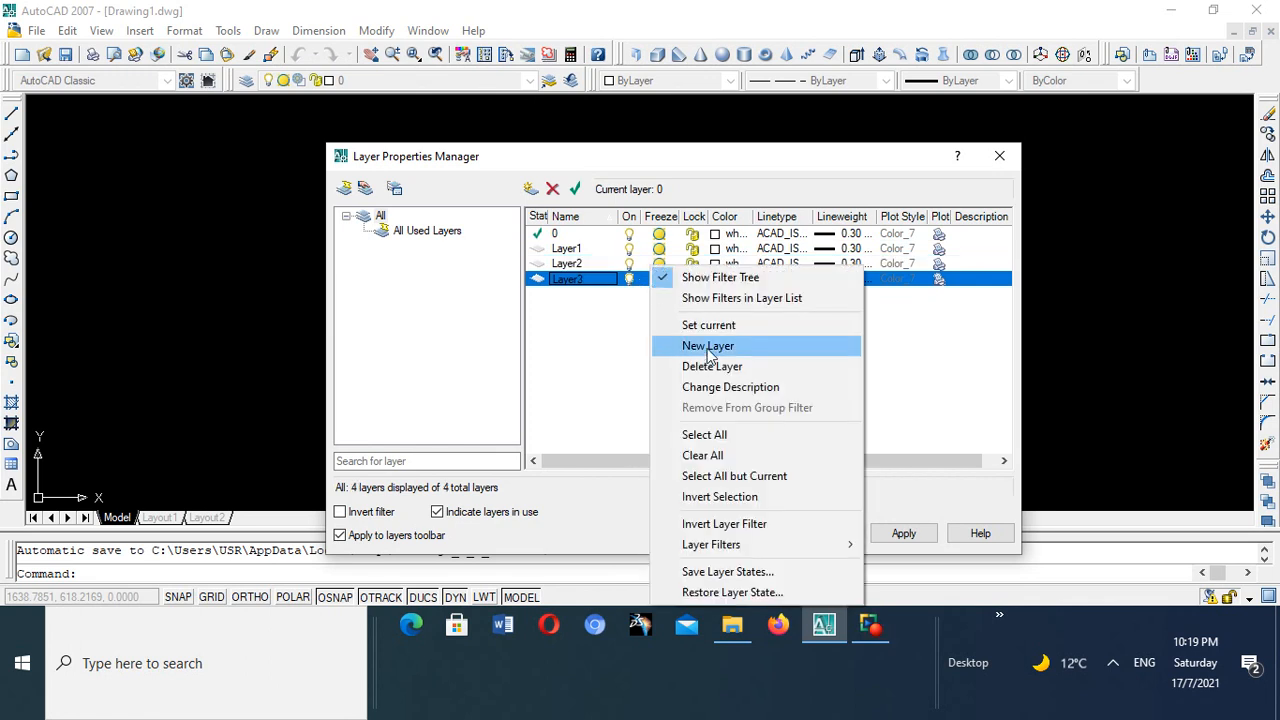
{"action": "left_click", "coordinate": [706, 346]}
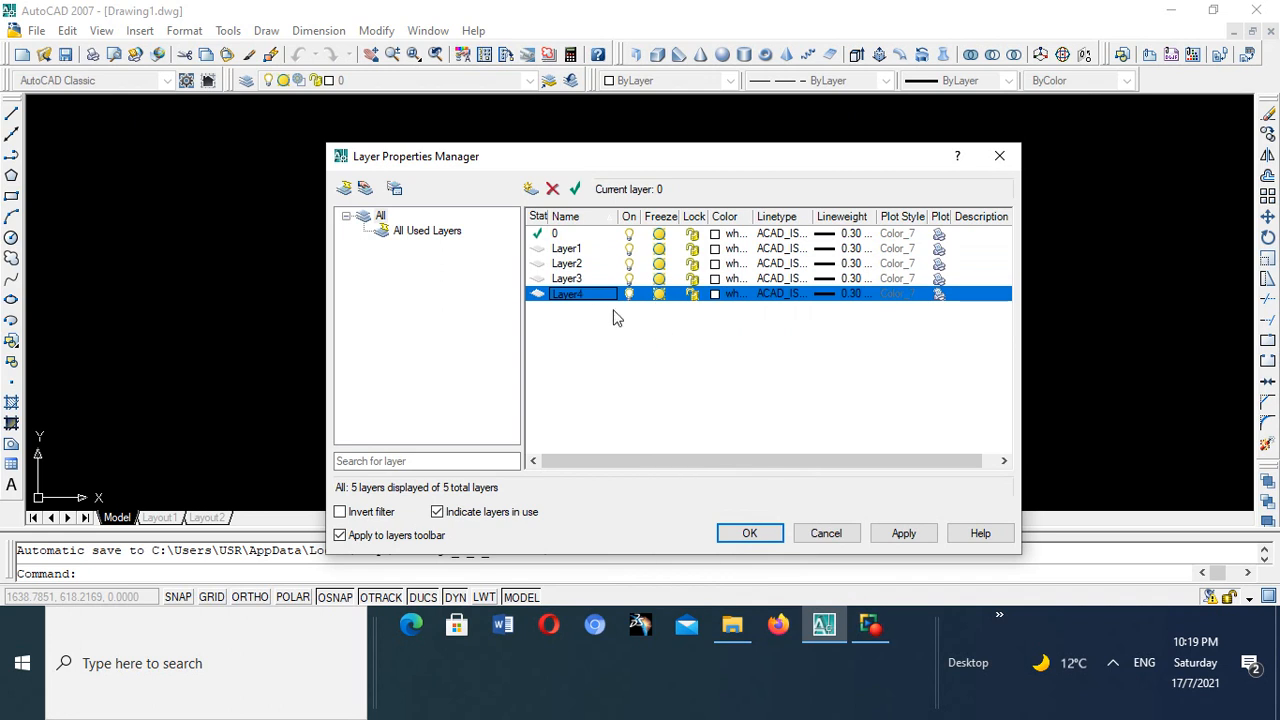
- Set the color of layer 0 to green from the index colors
{"action": "left_click", "coordinate": [553, 235]}
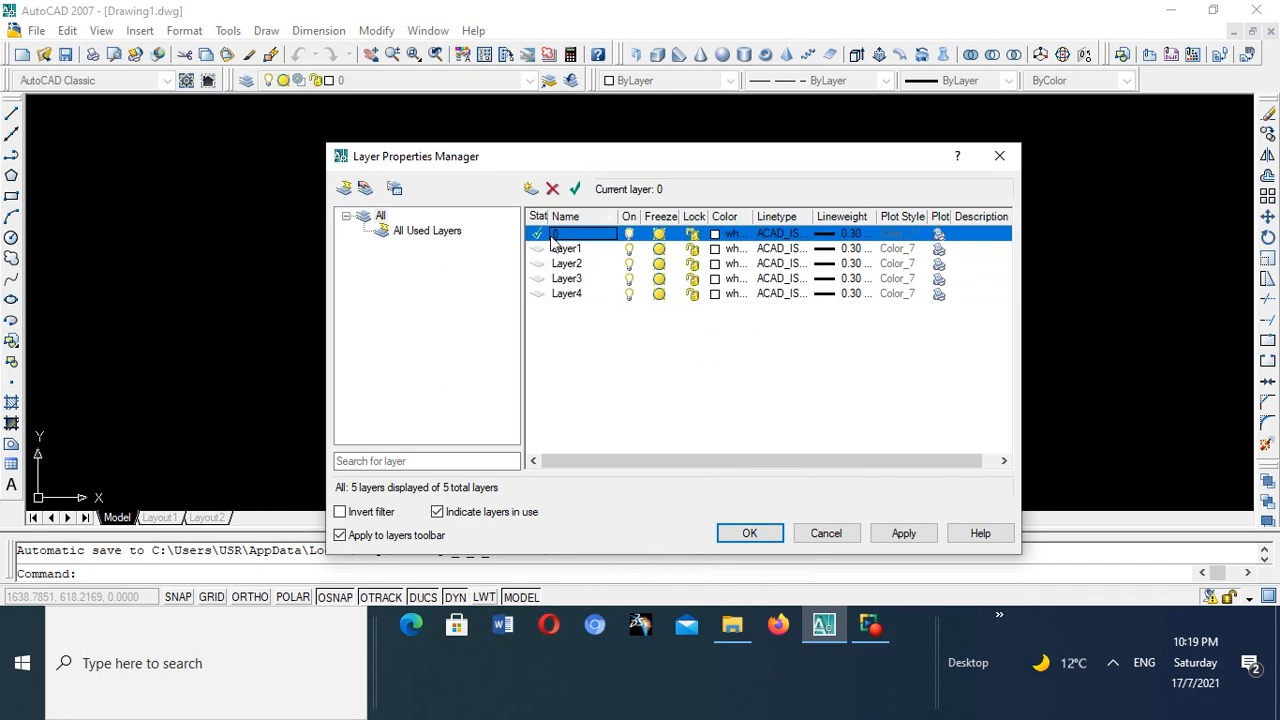
{"action": "left_click", "coordinate": [729, 236]}
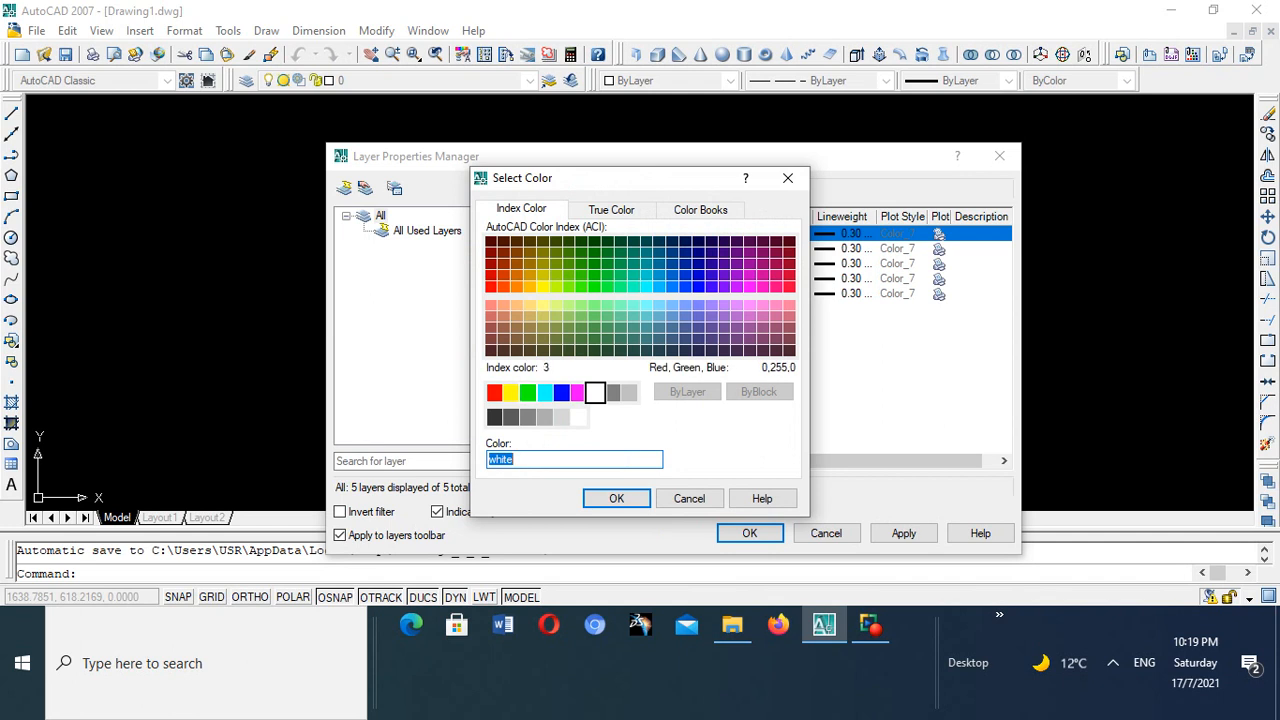
{"action": "left_click", "coordinate": [527, 392]}
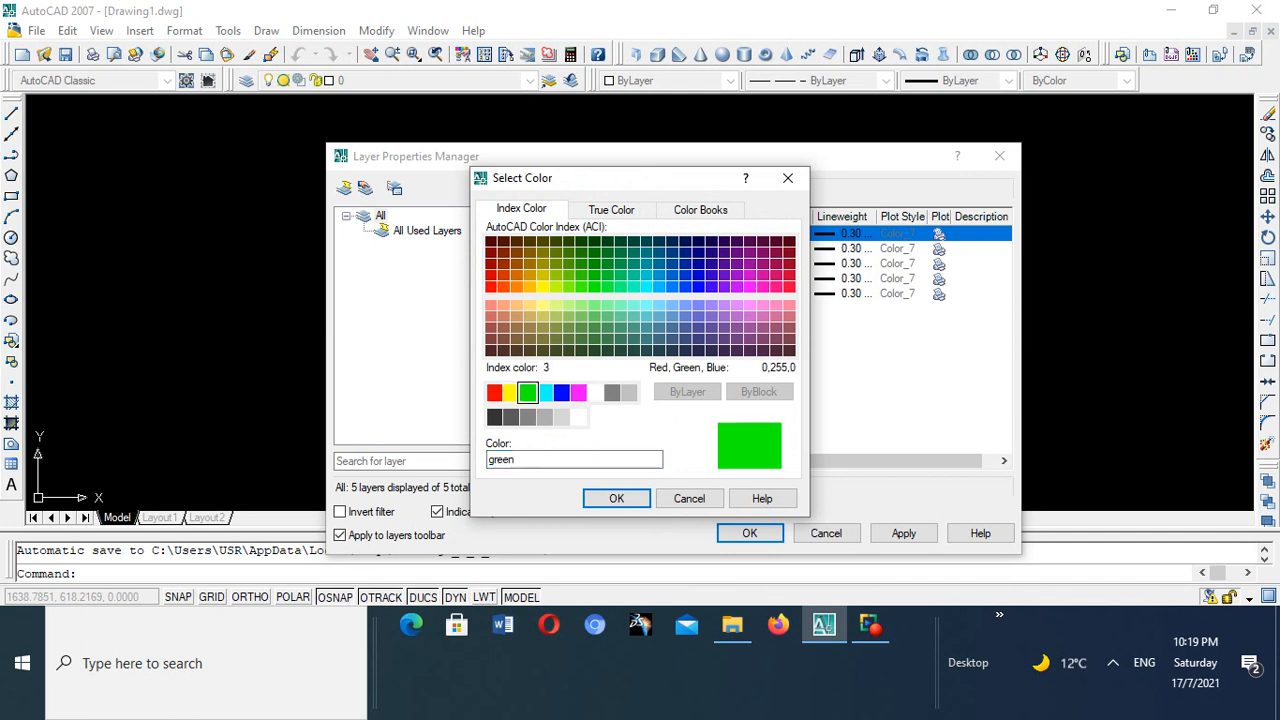
{"action": "left_click", "coordinate": [617, 499]}
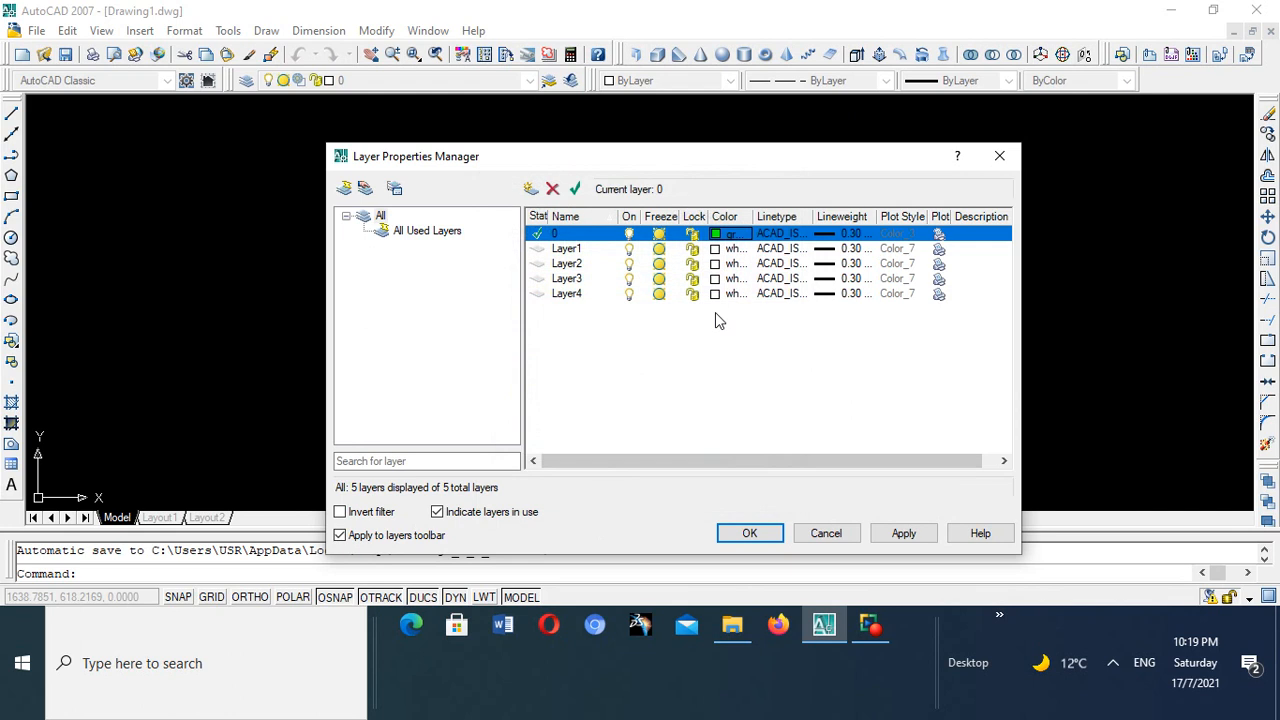
- Set the color of layer 0 back to white
{"action": "left_click", "coordinate": [722, 236]}
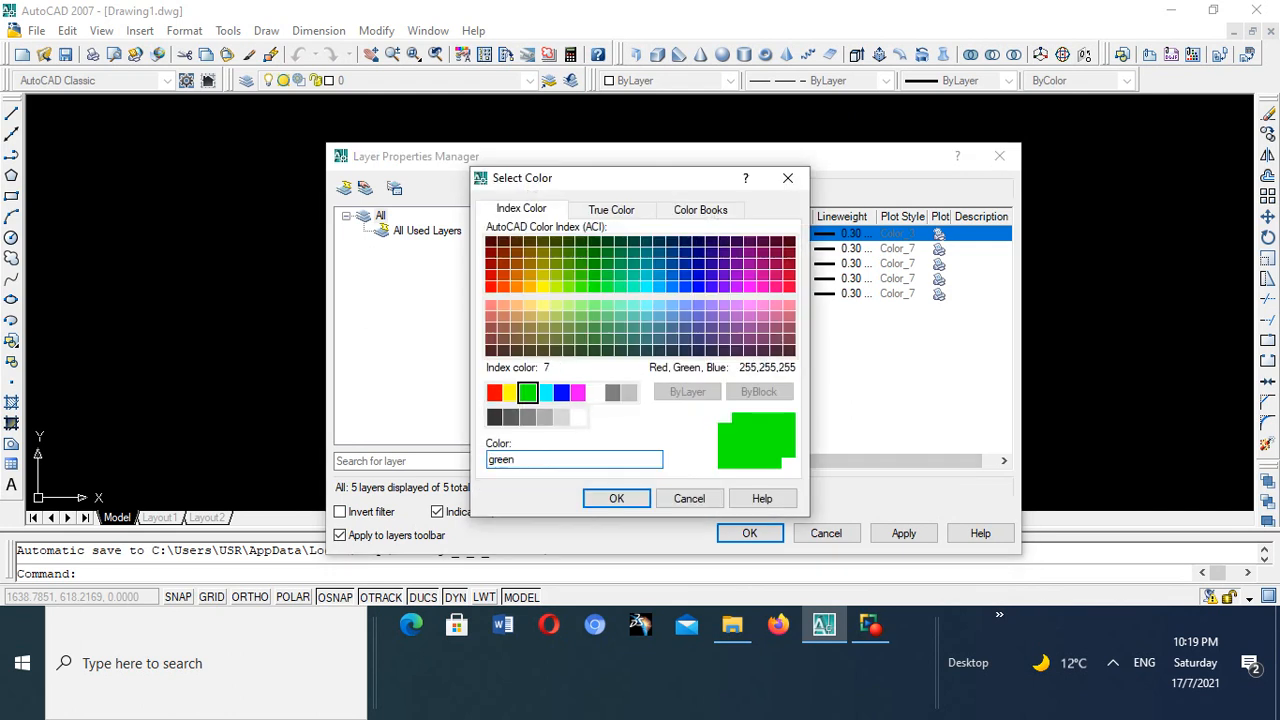
{"action": "left_click", "coordinate": [595, 392]}
{"action": "left_click", "coordinate": [612, 499]}
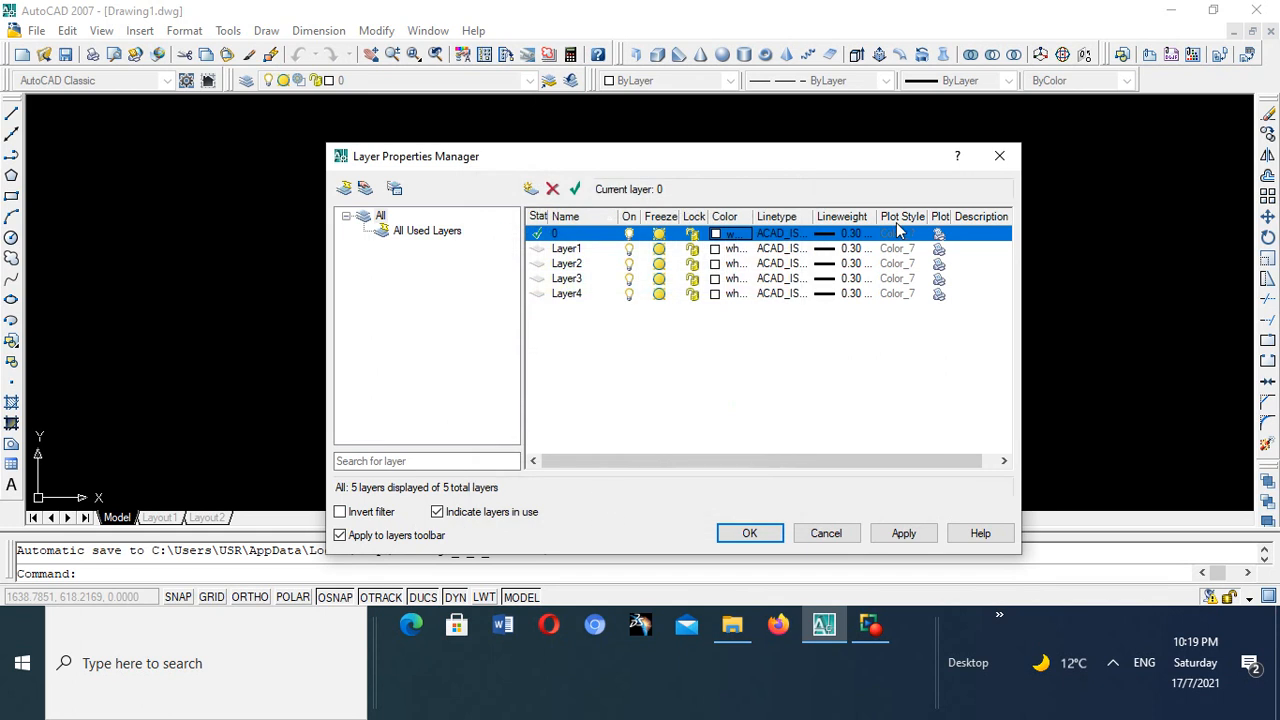
- Load the ACAD_ISO08W100 (ISO long-dash short-dash) linetype from acadiso.lin for use on layer 0
{"action": "left_click", "coordinate": [785, 233]}
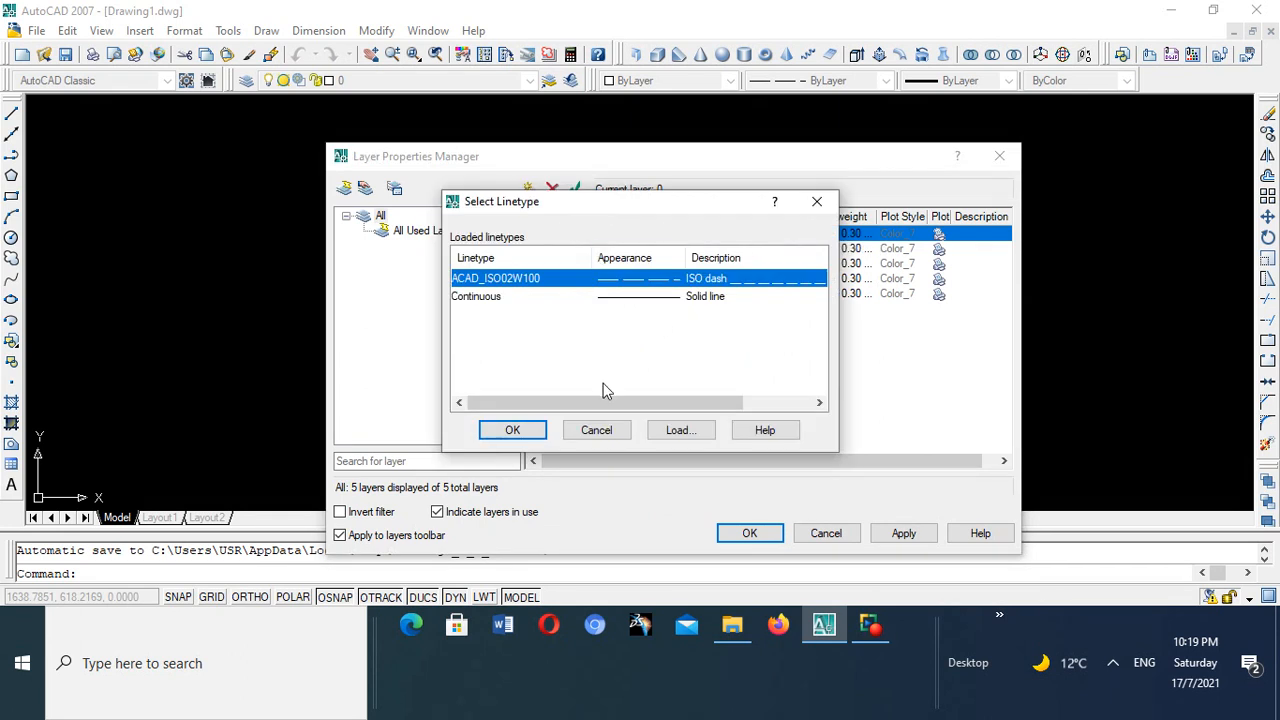
{"action": "left_click", "coordinate": [676, 431]}
{"action": "scroll", "coordinate": [662, 312], "scroll_direction": "down", "scroll_amount": 9}
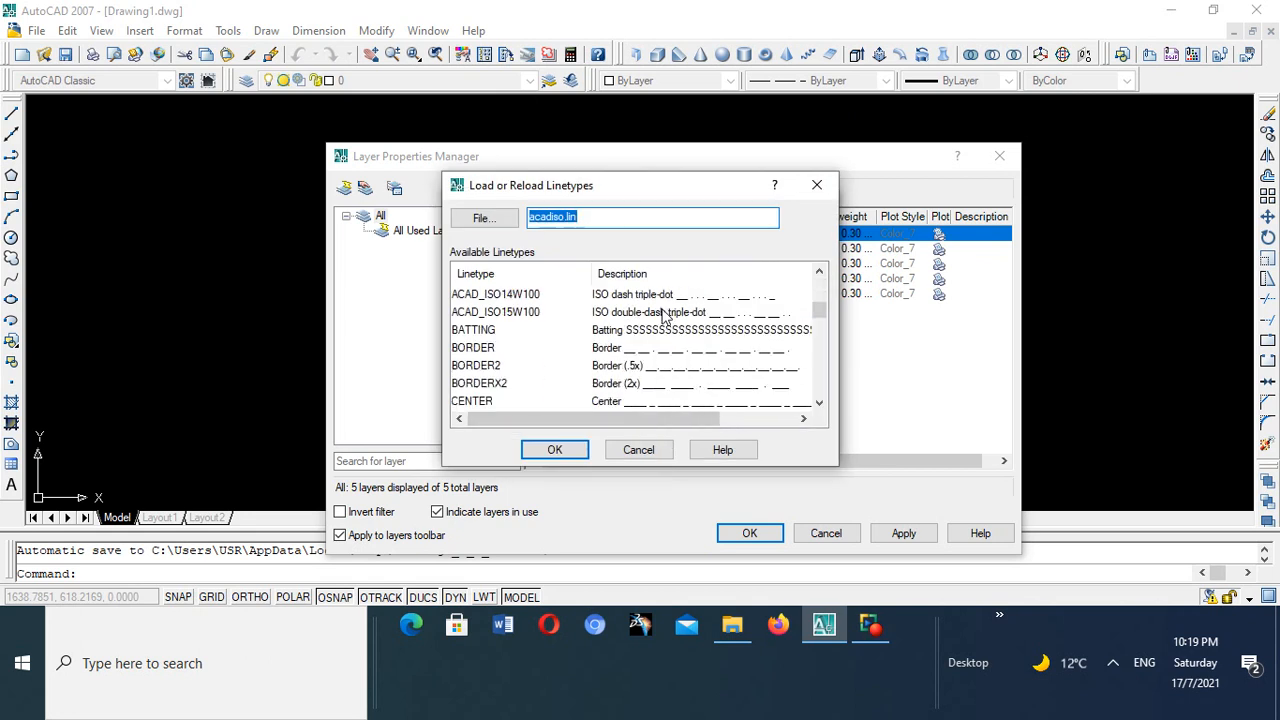
{"action": "scroll", "coordinate": [660, 320], "scroll_direction": "down", "scroll_amount": 7}
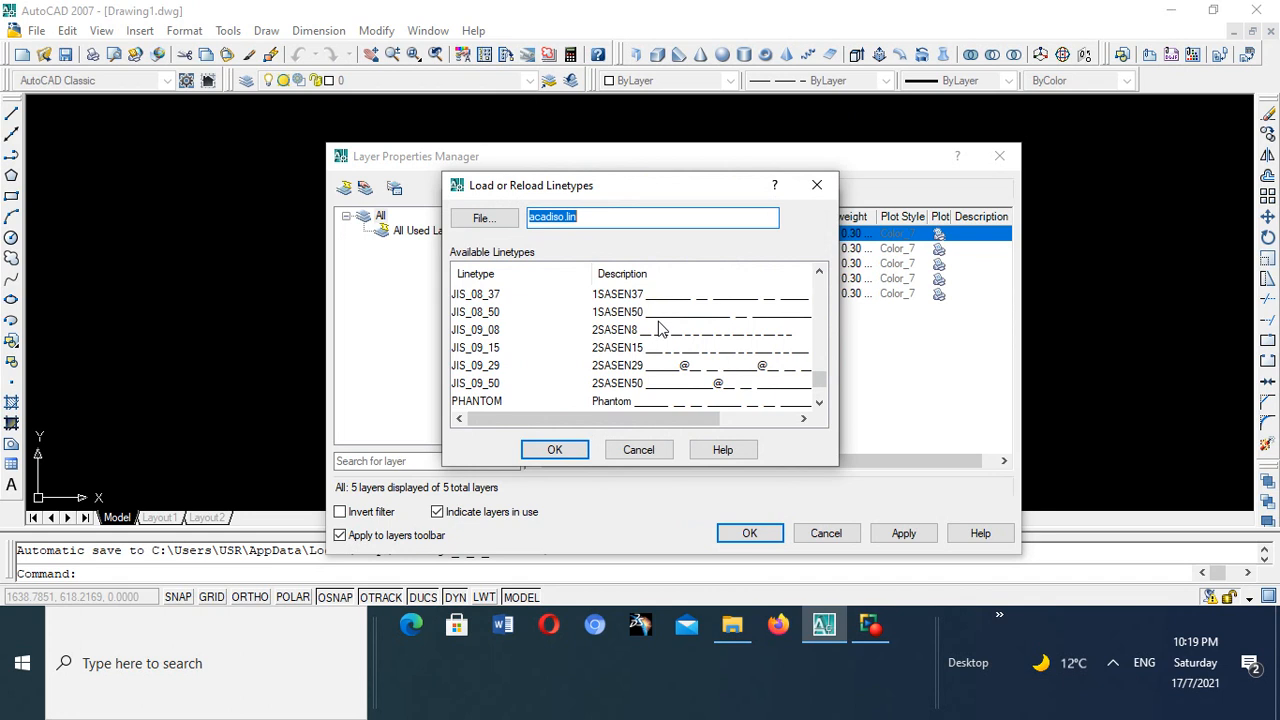
{"action": "scroll", "coordinate": [660, 330], "scroll_direction": "down", "scroll_amount": 1}
{"action": "scroll", "coordinate": [660, 330], "scroll_direction": "down", "scroll_amount": 1}
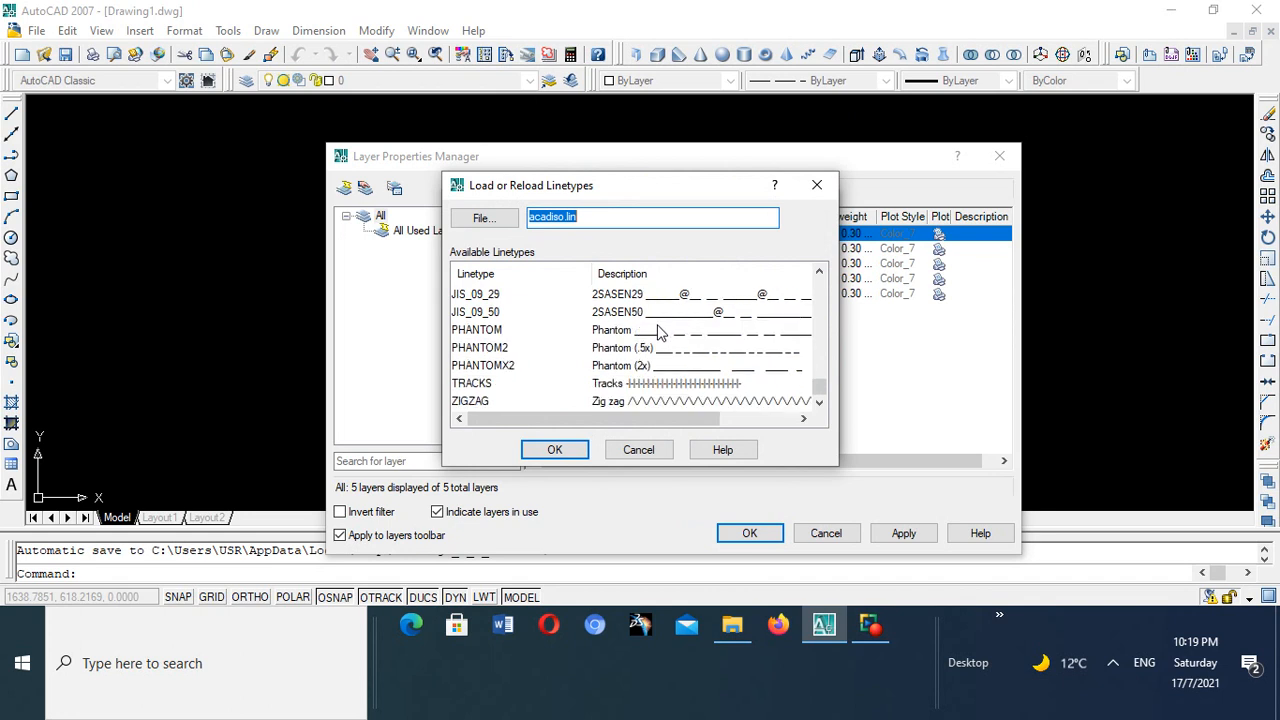
{"action": "scroll", "coordinate": [660, 330], "scroll_direction": "up", "scroll_amount": 6}
{"action": "scroll", "coordinate": [660, 333], "scroll_direction": "down", "scroll_amount": 1}
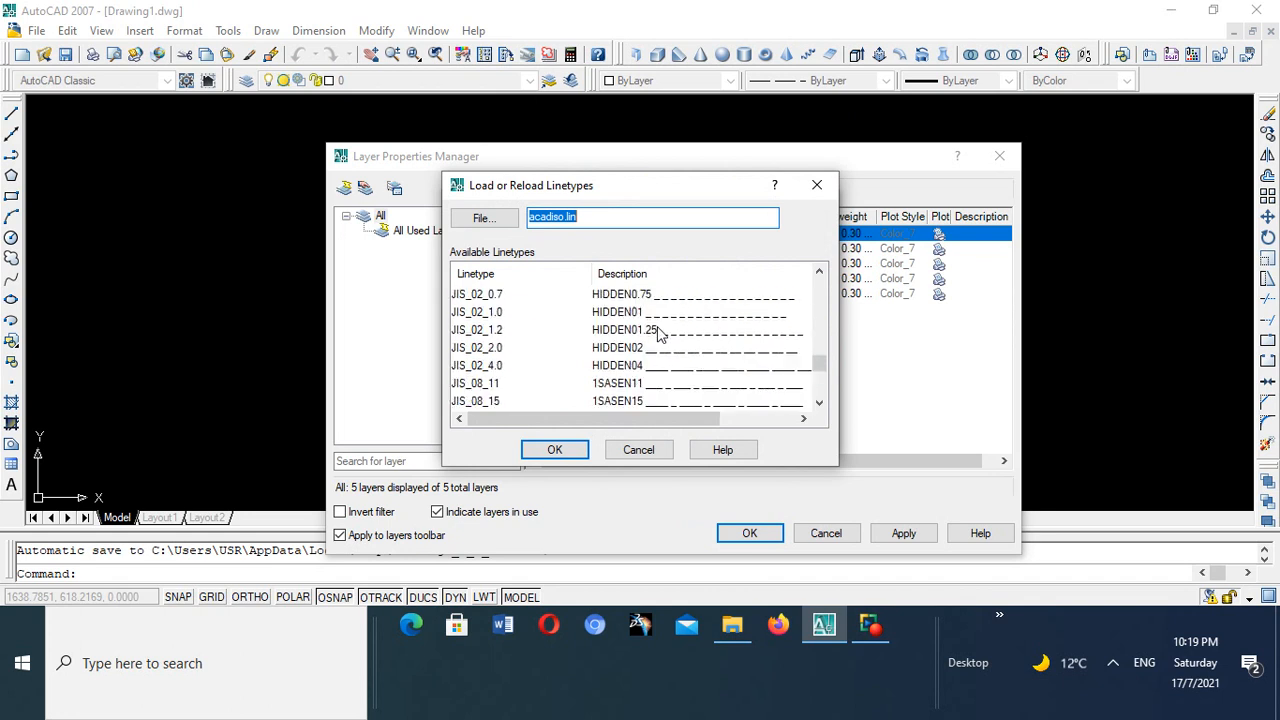
{"action": "scroll", "coordinate": [658, 335], "scroll_direction": "down", "scroll_amount": 3}
{"action": "scroll", "coordinate": [658, 338], "scroll_direction": "up", "scroll_amount": 20}
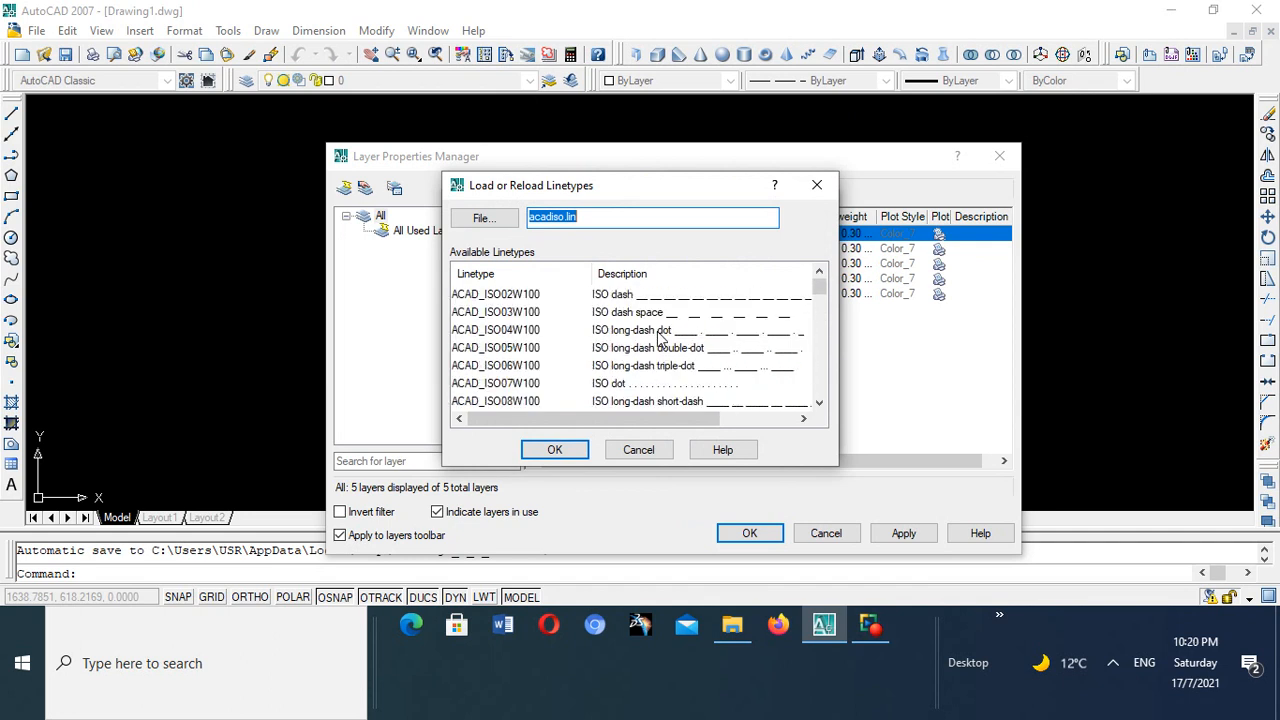
{"action": "scroll", "coordinate": [713, 324], "scroll_direction": "down", "scroll_amount": 1}
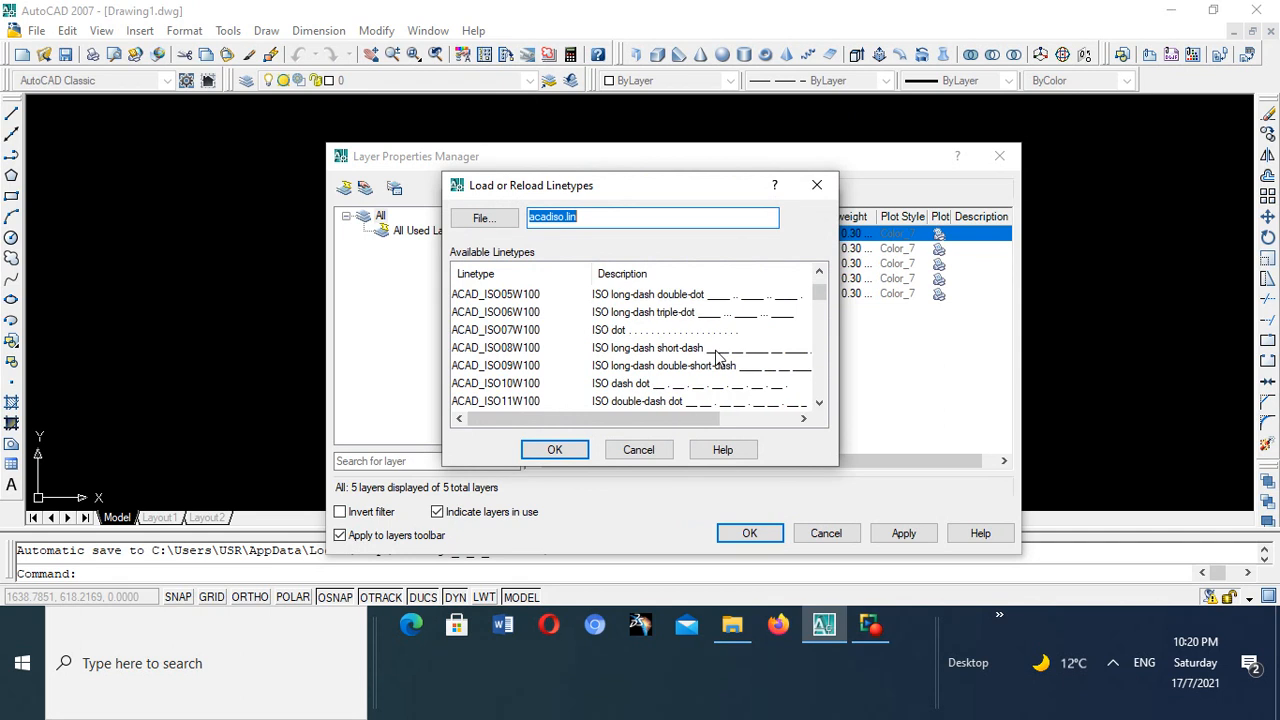
{"action": "left_click", "coordinate": [715, 350]}
{"action": "left_click", "coordinate": [562, 450]}
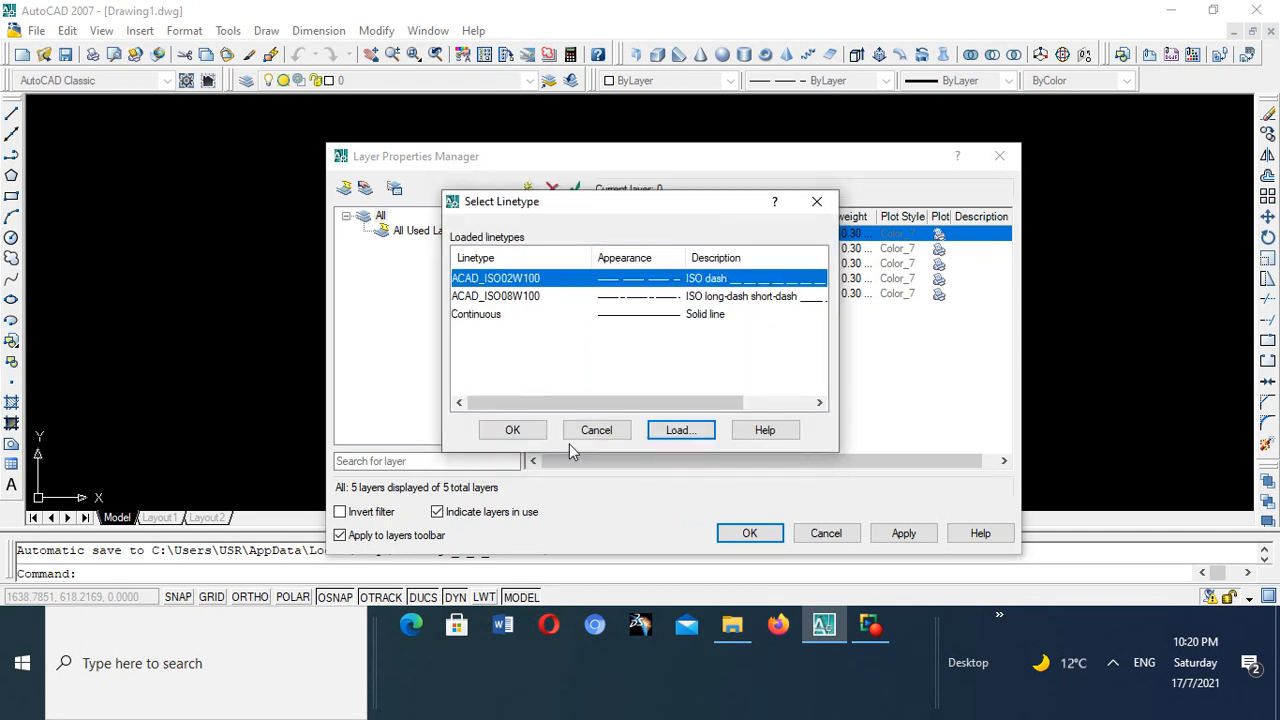
- Assign the loaded ACAD_ISO08W100 linetype to layer 0
{"action": "left_click", "coordinate": [709, 353]}
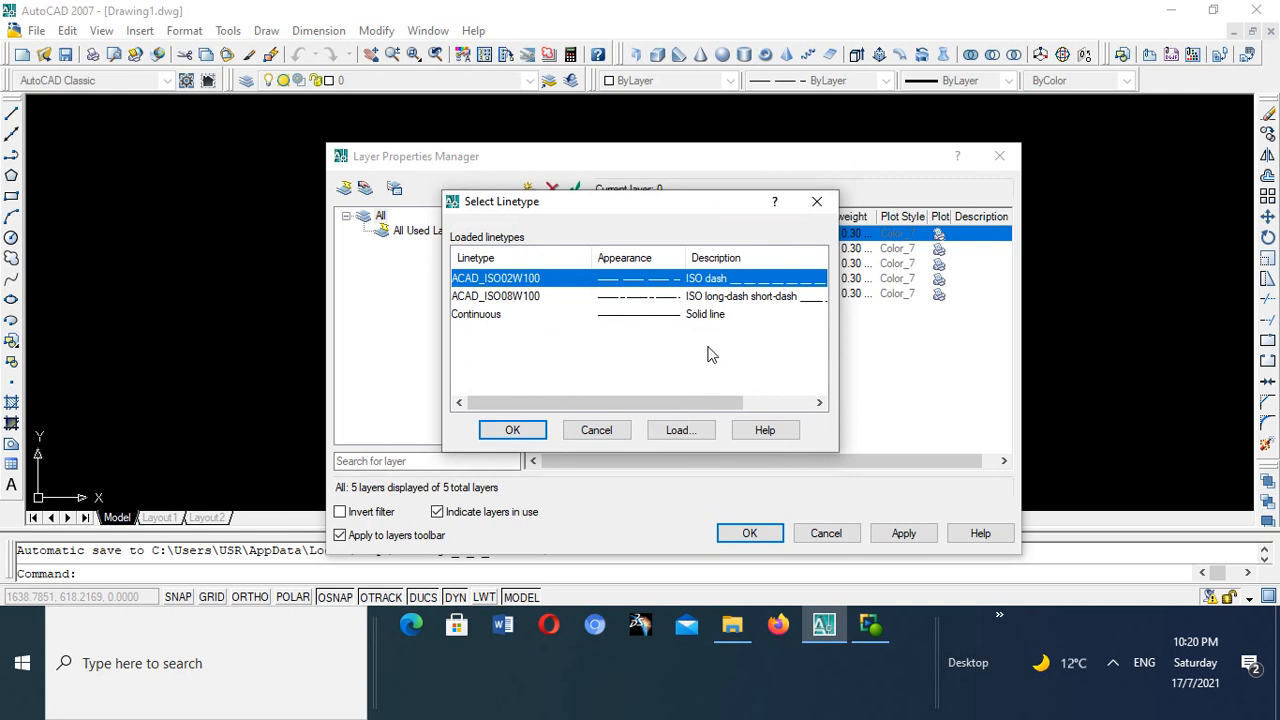
{"action": "left_click", "coordinate": [671, 299]}
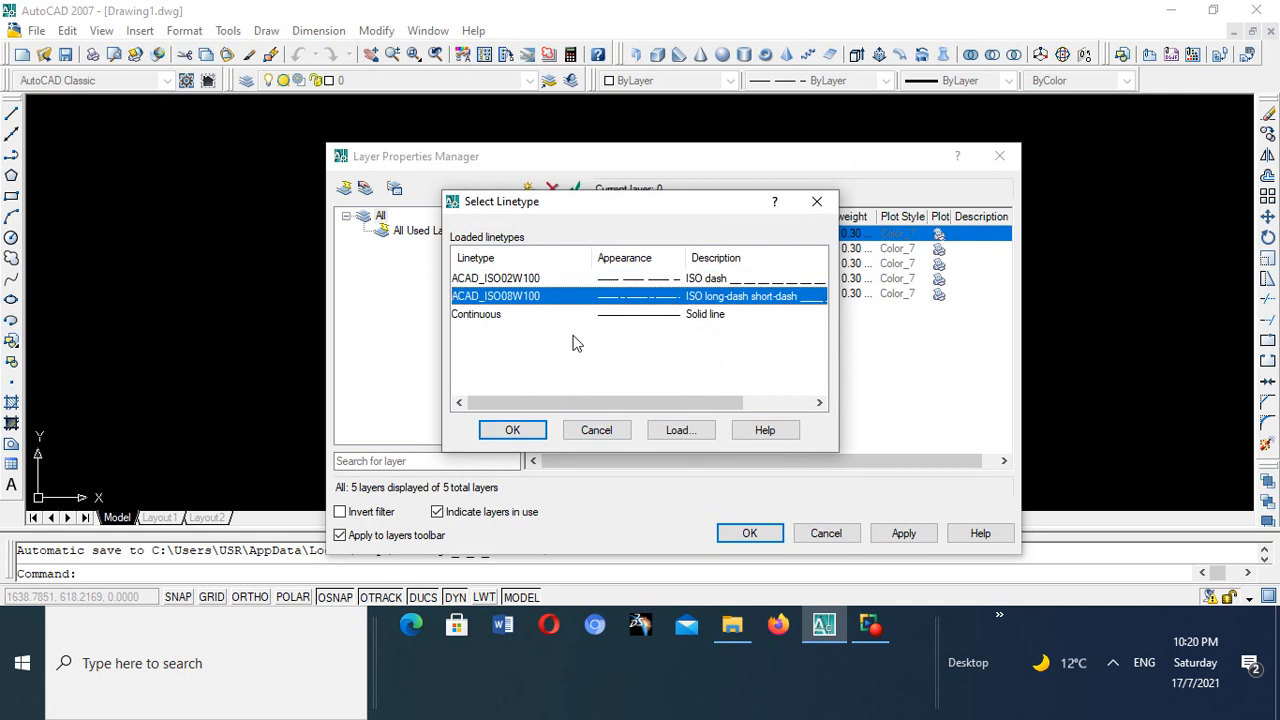
{"action": "left_click", "coordinate": [524, 431]}
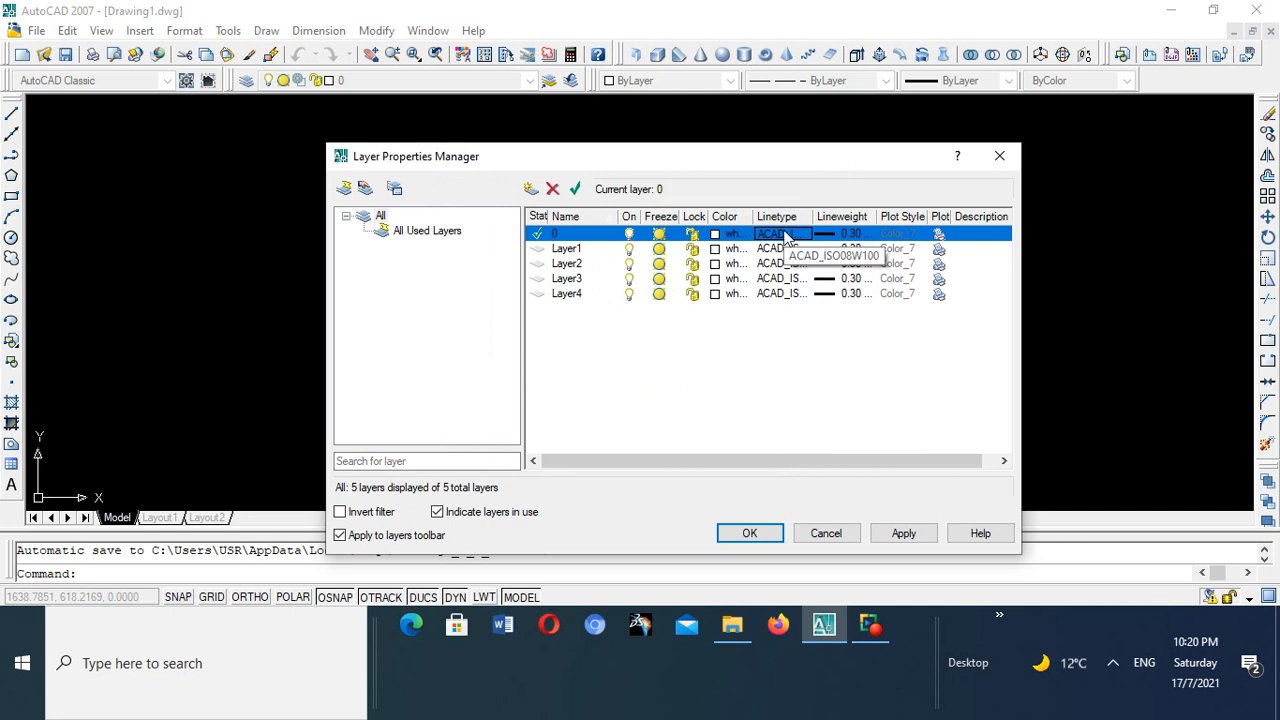
{"action": "left_click", "coordinate": [787, 236]}
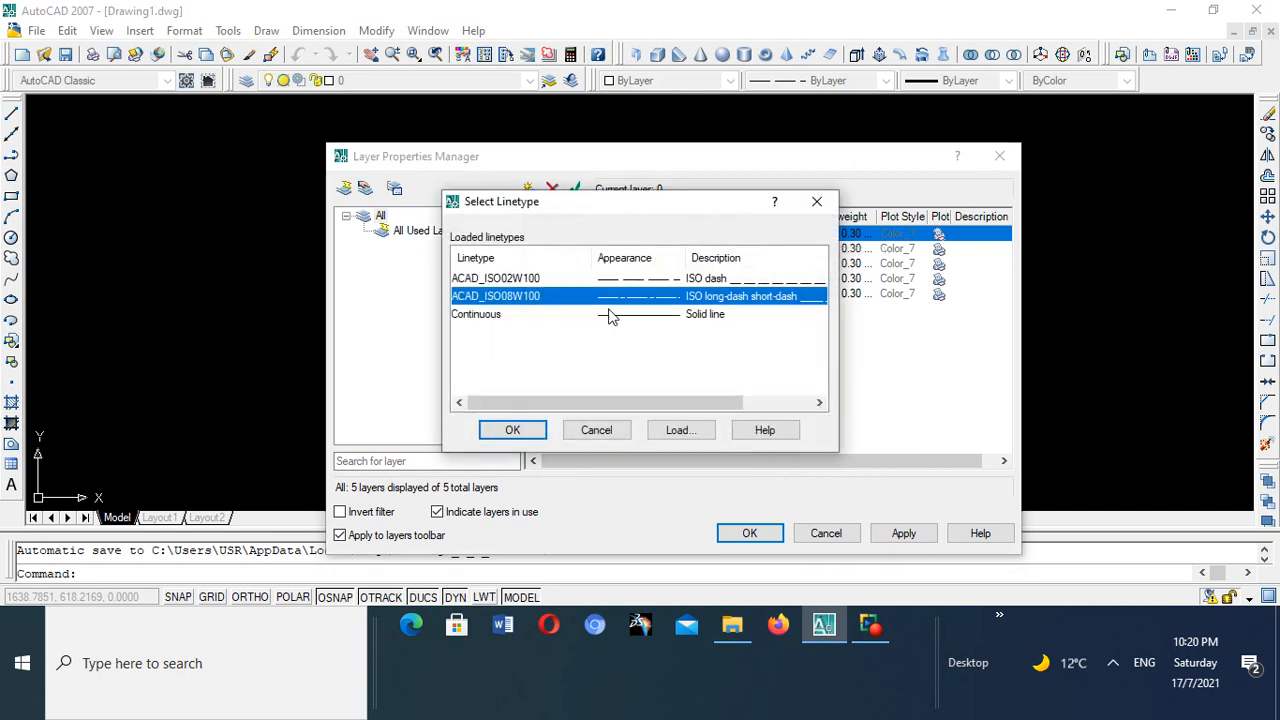
{"action": "left_click", "coordinate": [513, 430]}
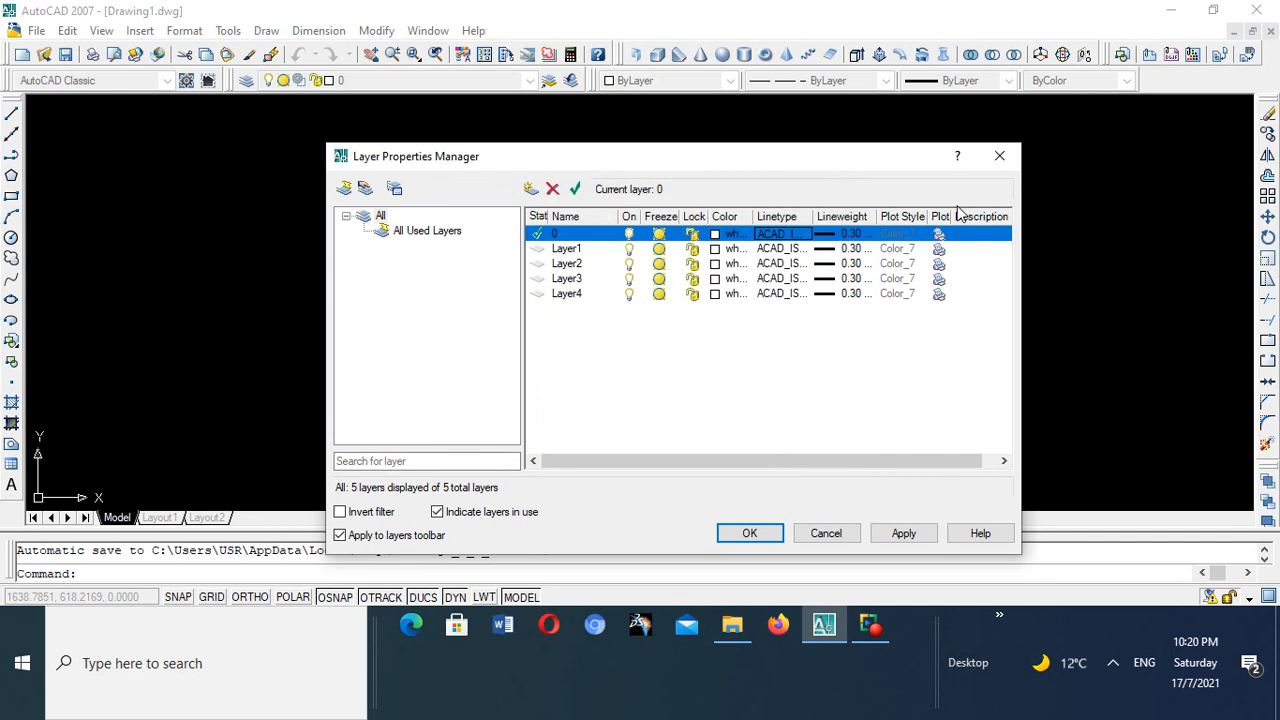
- Set the lineweight of layer 0 to 0.05 mm
{"action": "left_click", "coordinate": [845, 234]}
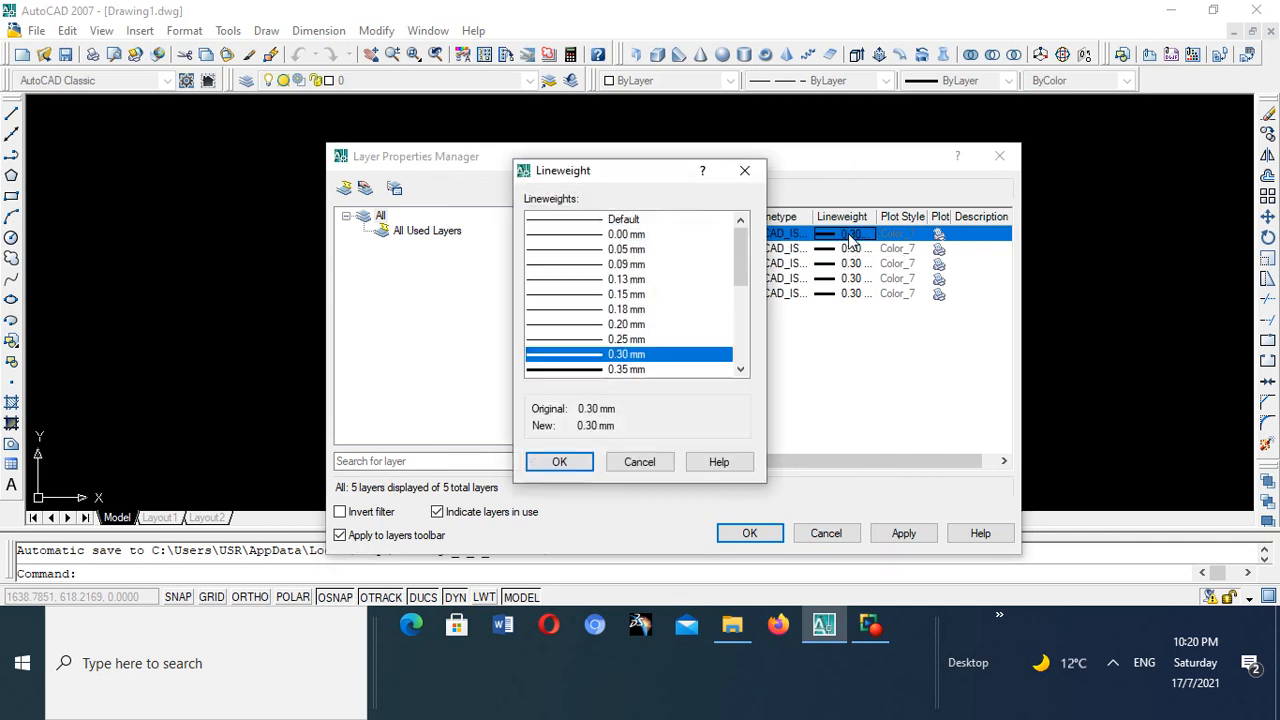
{"action": "left_click", "coordinate": [619, 250]}
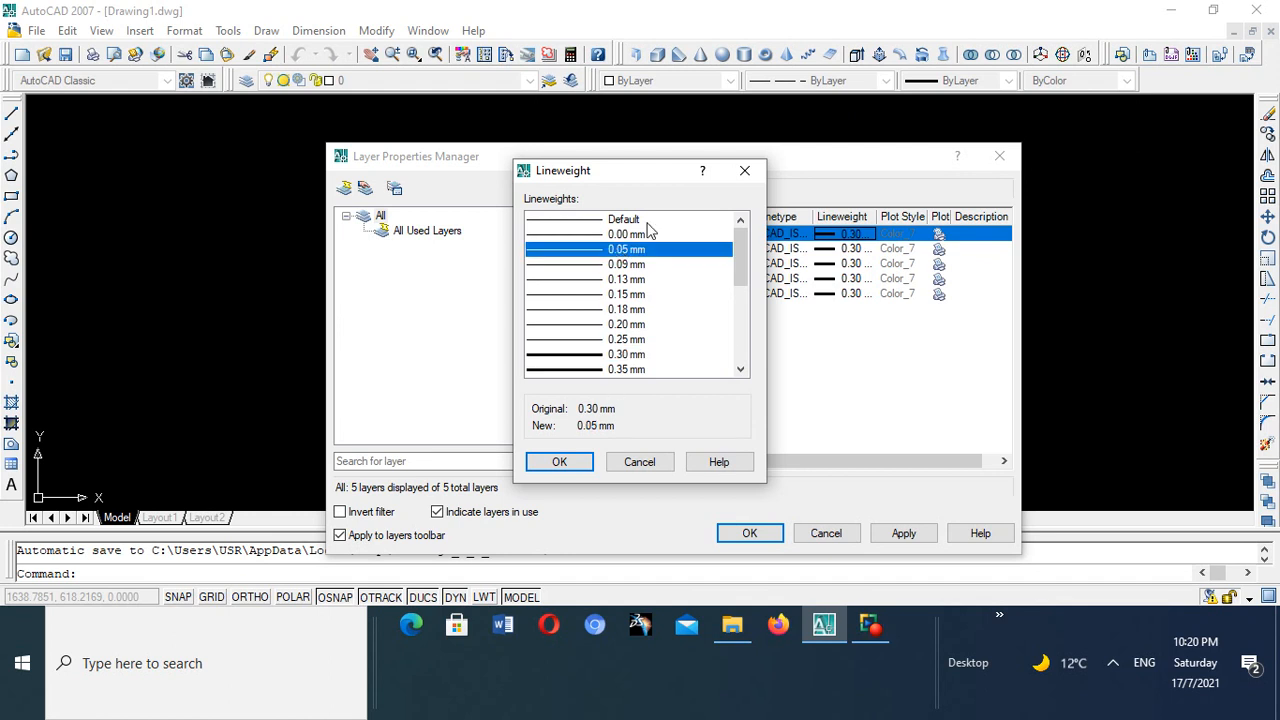
{"action": "left_click", "coordinate": [586, 465]}
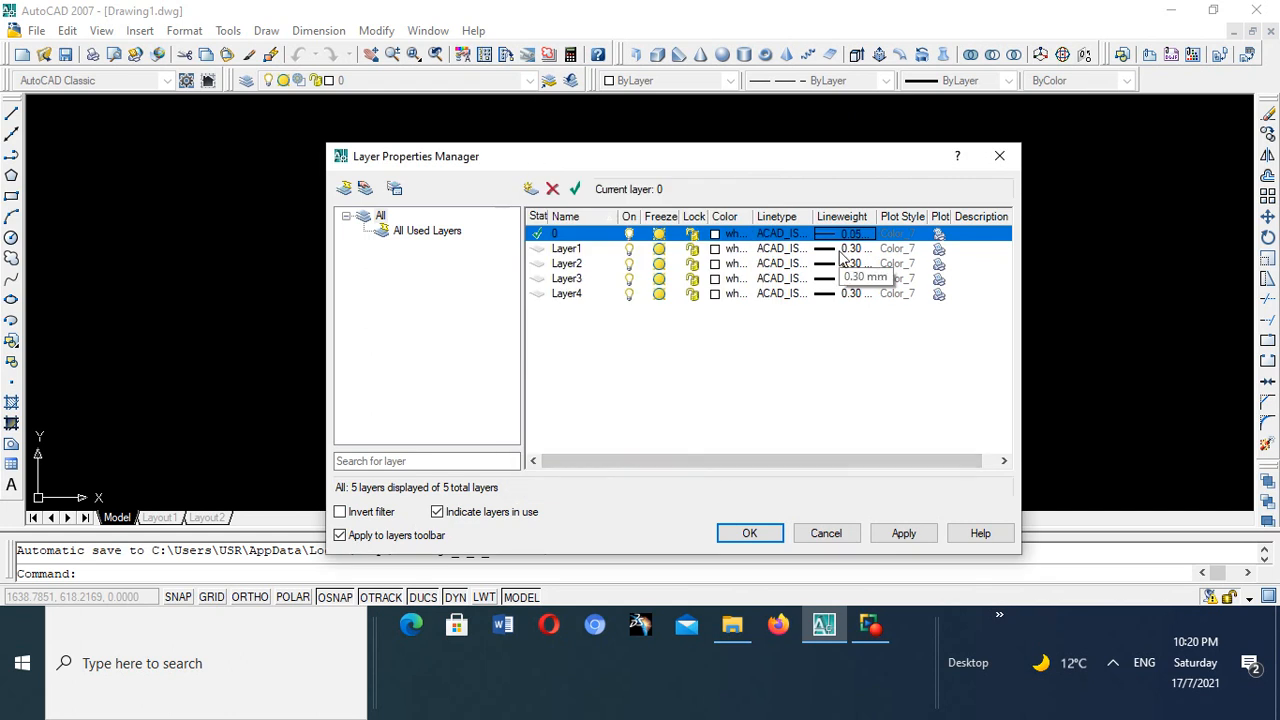
- Set the lineweight of layer 0 back to 0.30 mm
{"action": "left_click", "coordinate": [846, 234]}
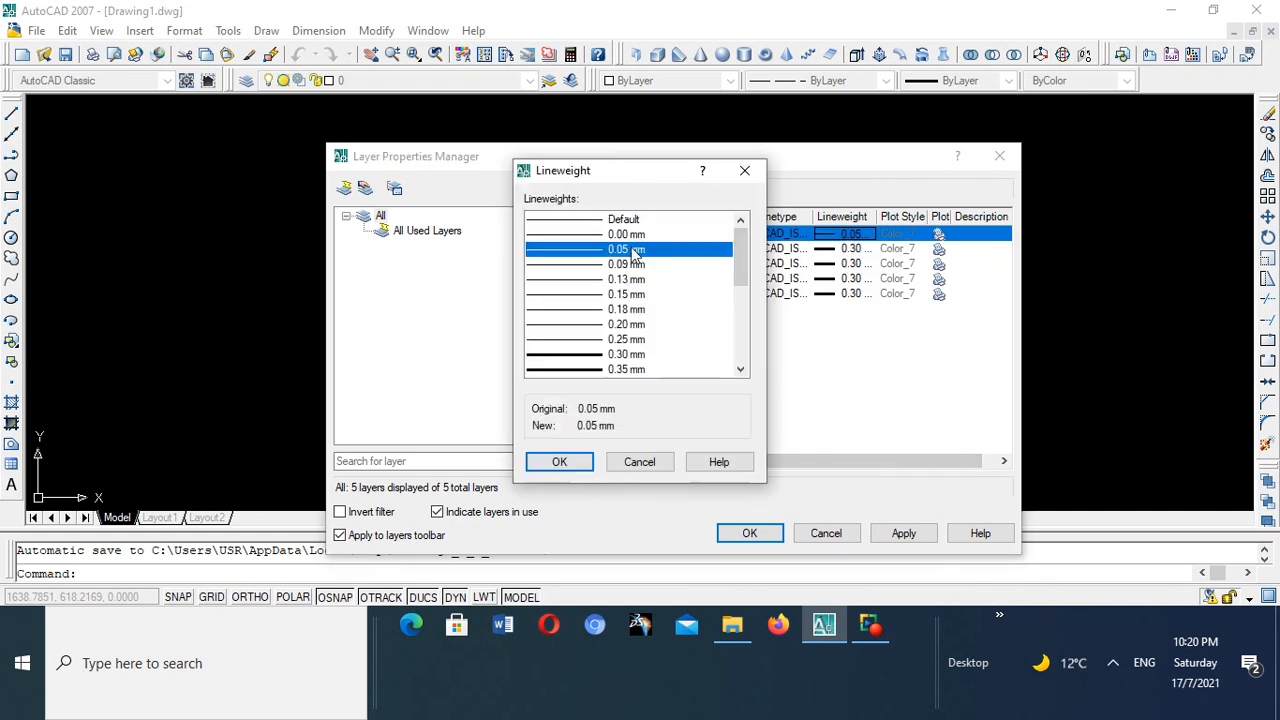
{"action": "left_click", "coordinate": [632, 356]}
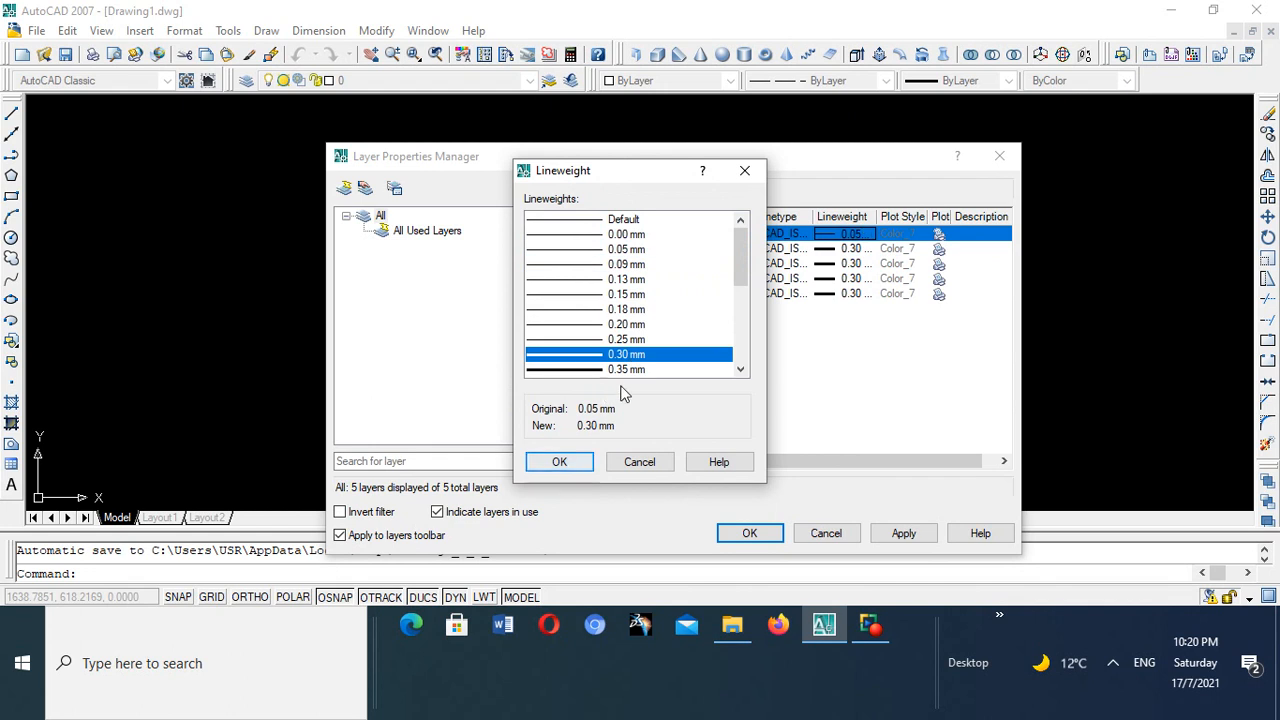
{"action": "left_click", "coordinate": [584, 461]}
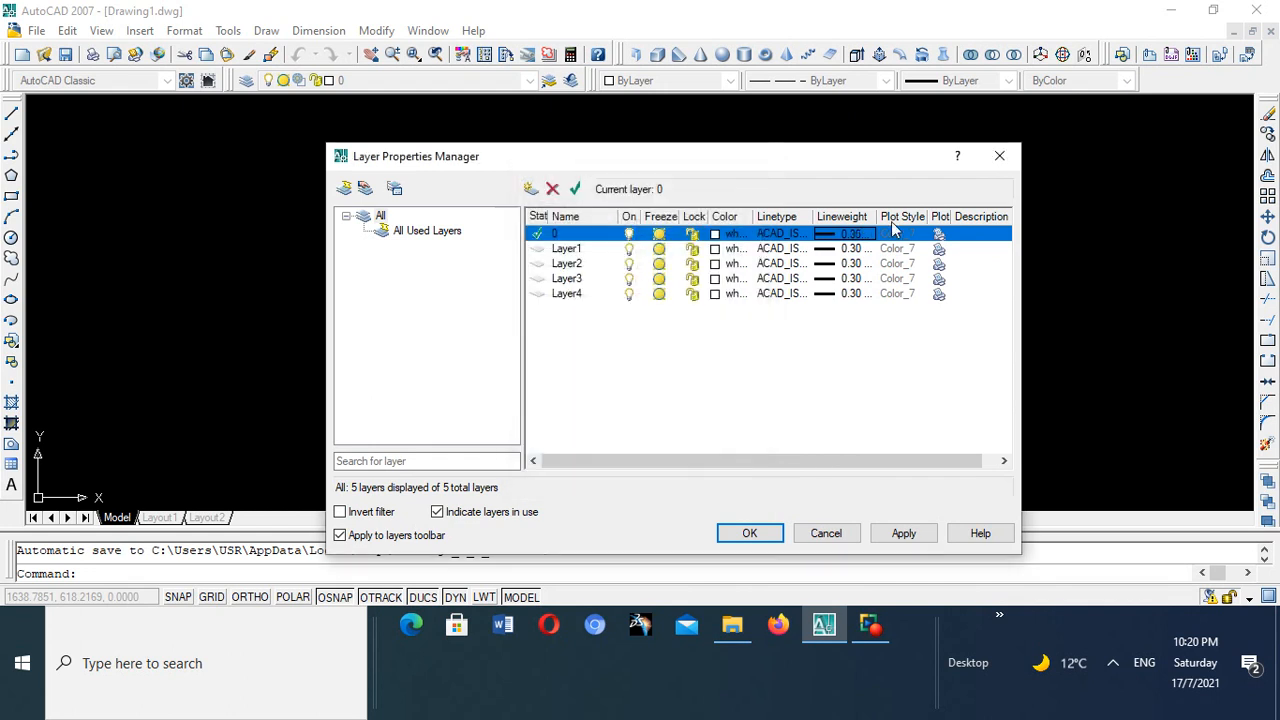
- Set the lineweight of layer 0 to 0.05 mm
{"action": "left_click", "coordinate": [845, 235]}
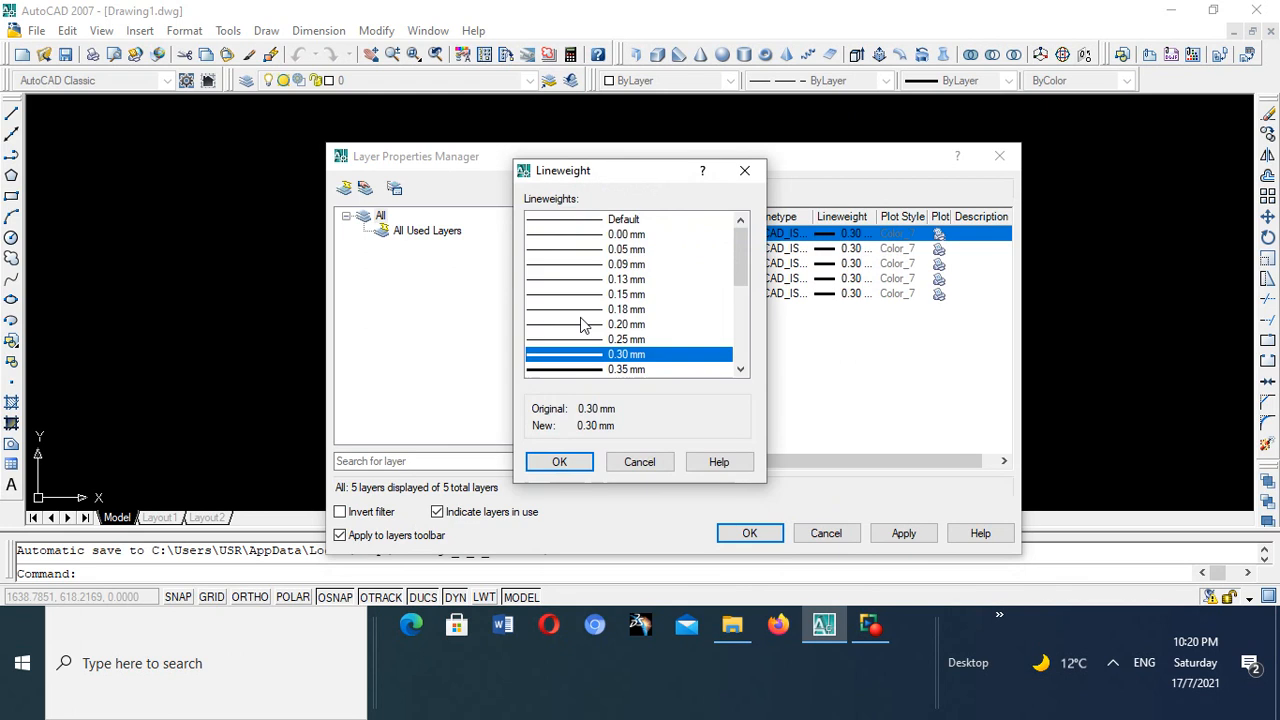
{"action": "left_click", "coordinate": [587, 250]}
{"action": "left_click", "coordinate": [575, 461]}
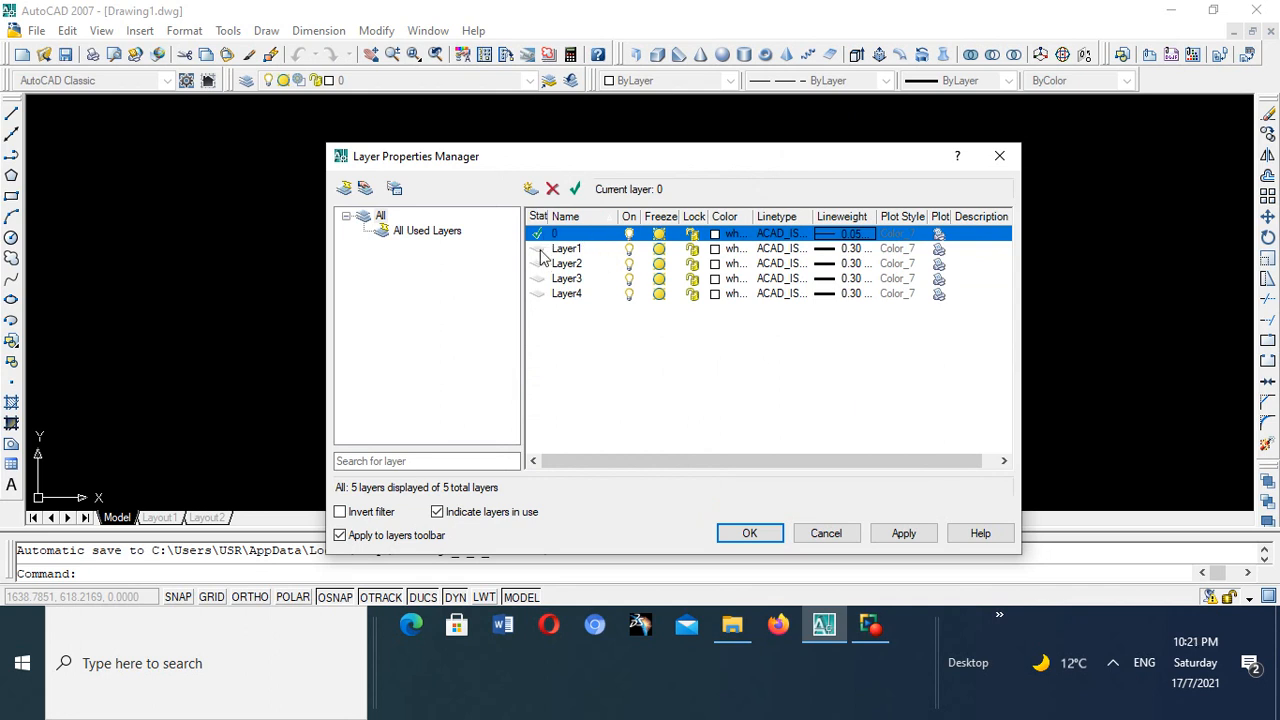
- Set Layer1's color to red and its linetype to Continuous
{"action": "left_click", "coordinate": [720, 249]}
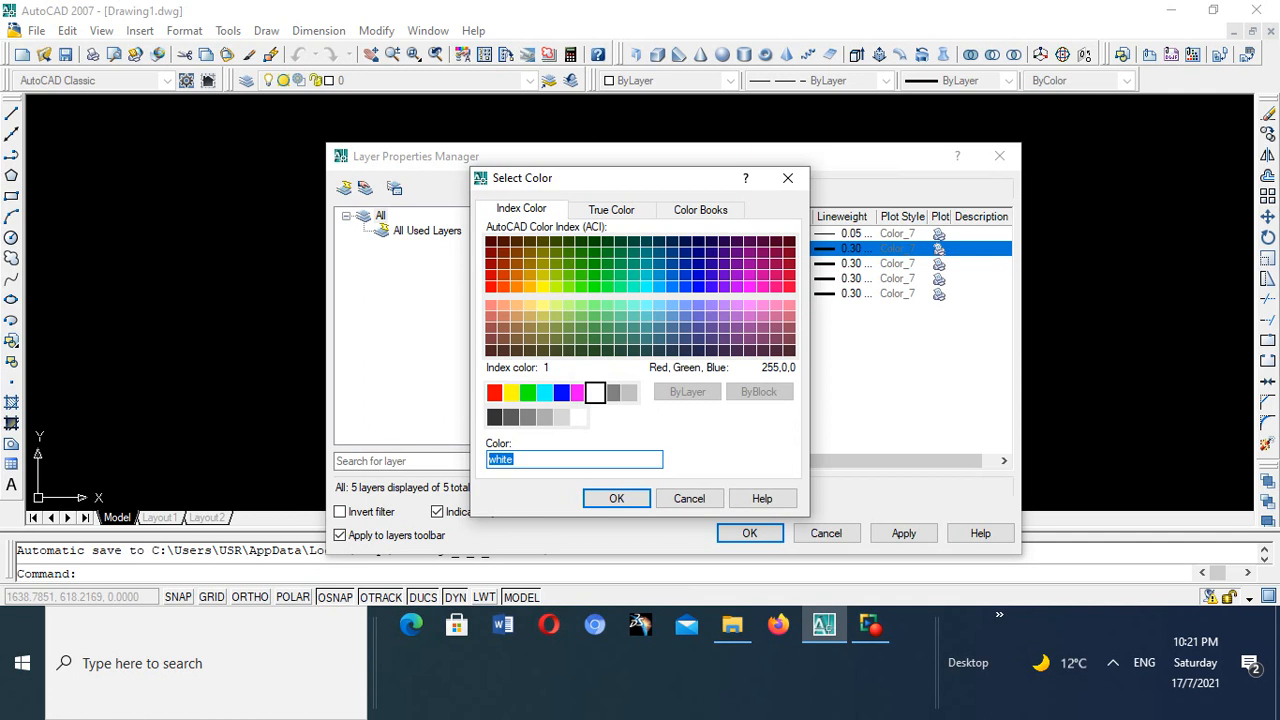
{"action": "left_click", "coordinate": [494, 392]}
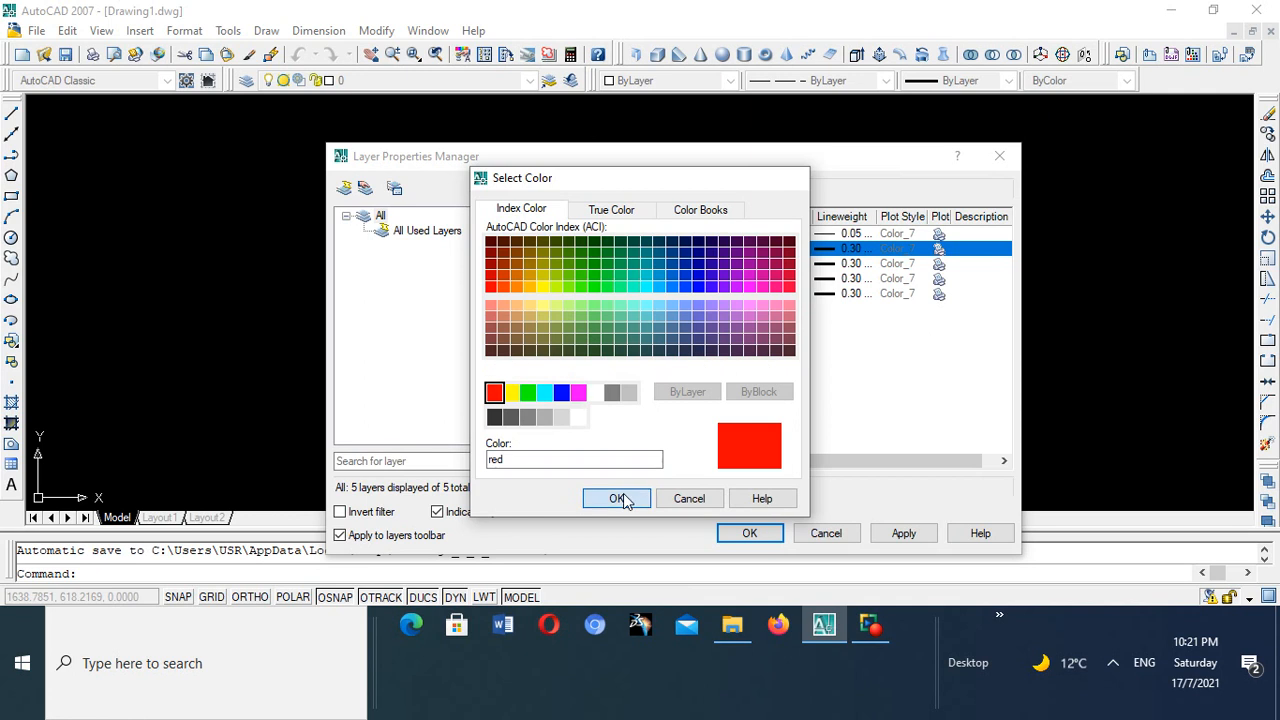
{"action": "left_click", "coordinate": [617, 498]}
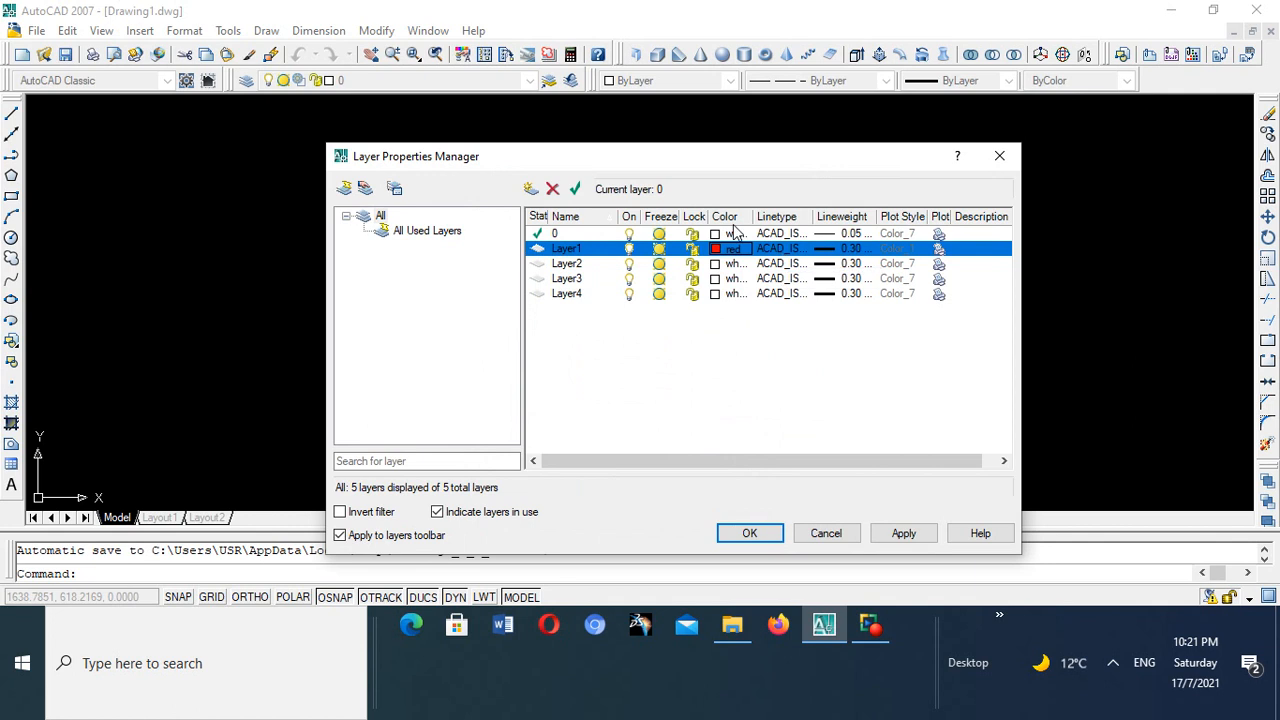
{"action": "left_click", "coordinate": [781, 253]}
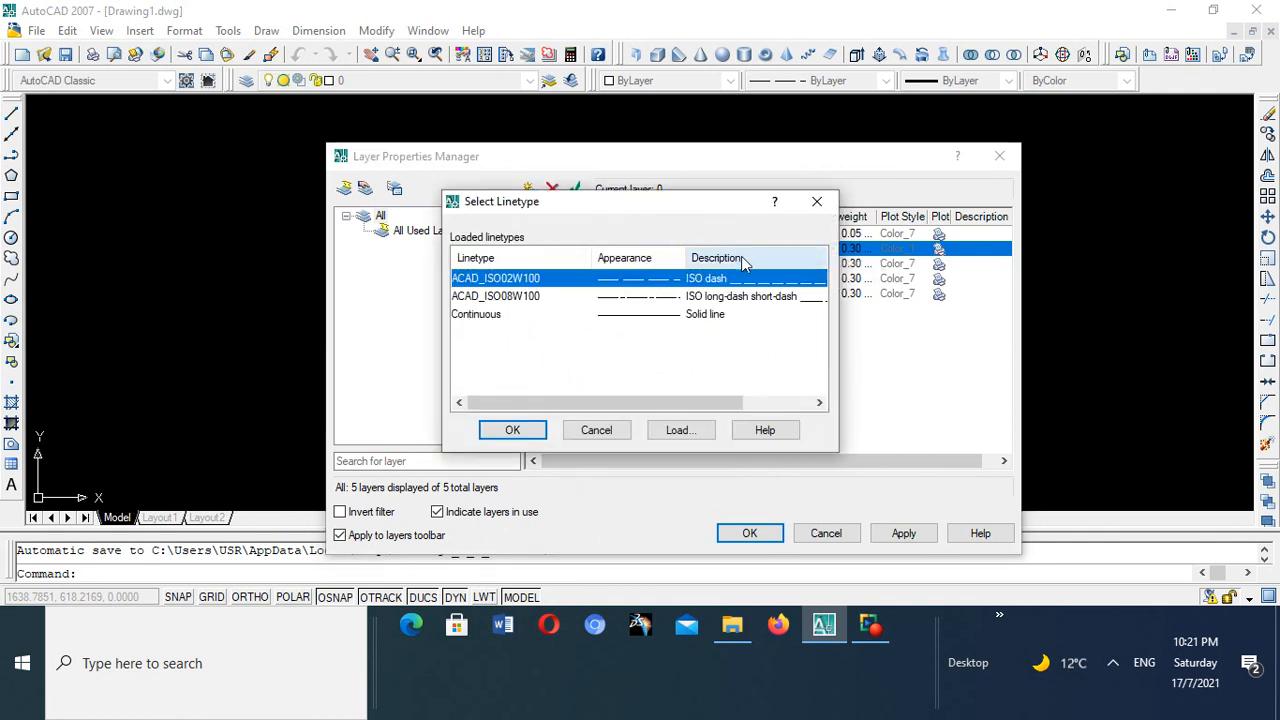
{"action": "left_click", "coordinate": [641, 318]}
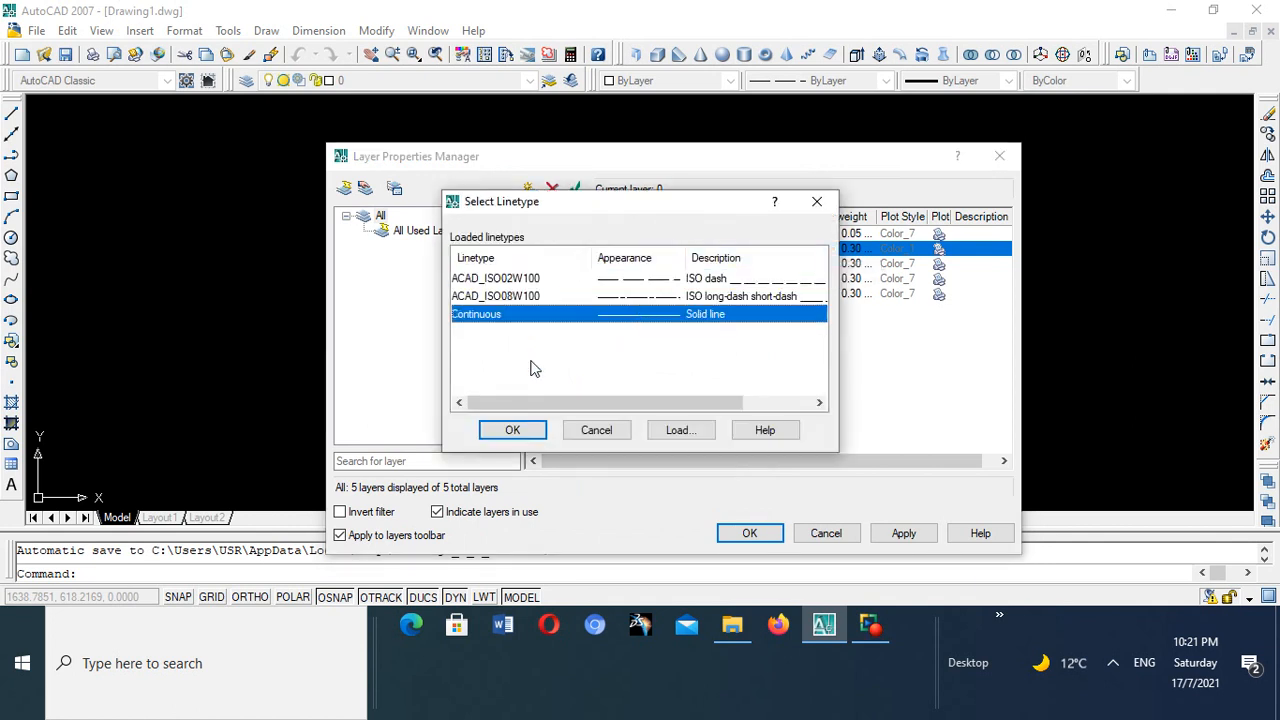
{"action": "left_click", "coordinate": [522, 433]}
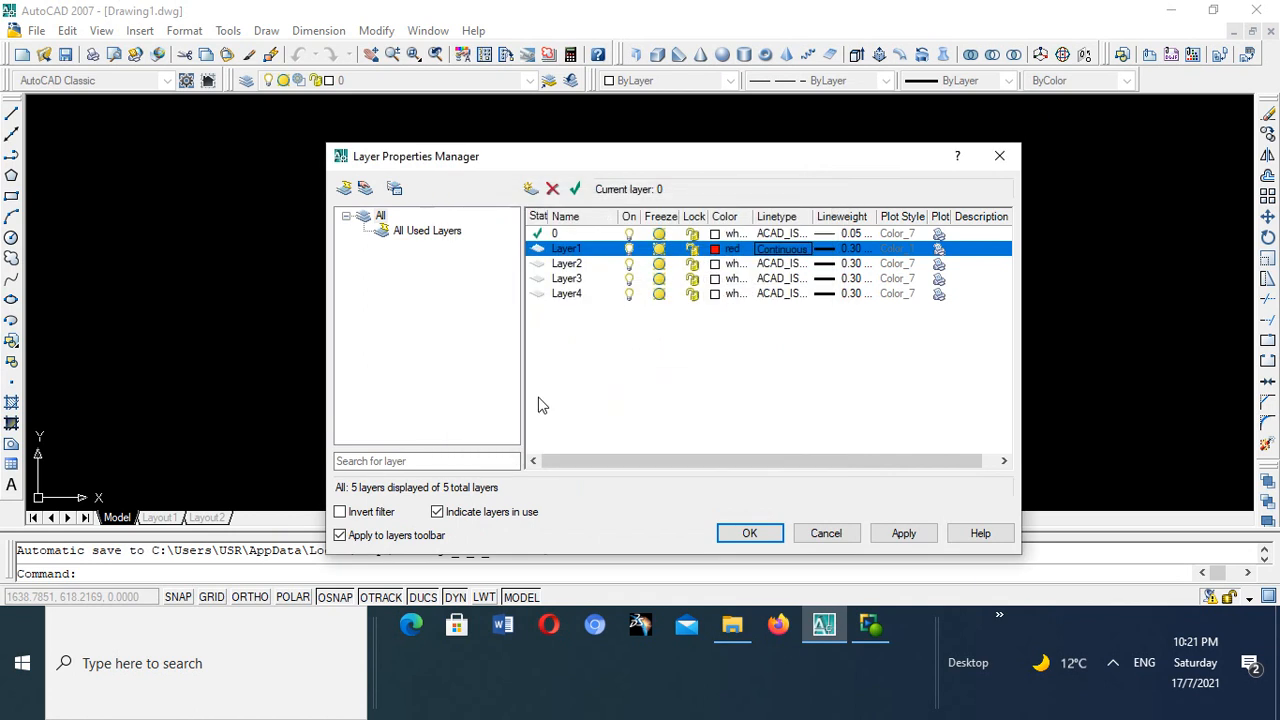
- Set the lineweight of Layer1 to 0.13 mm
{"action": "left_click", "coordinate": [850, 249]}
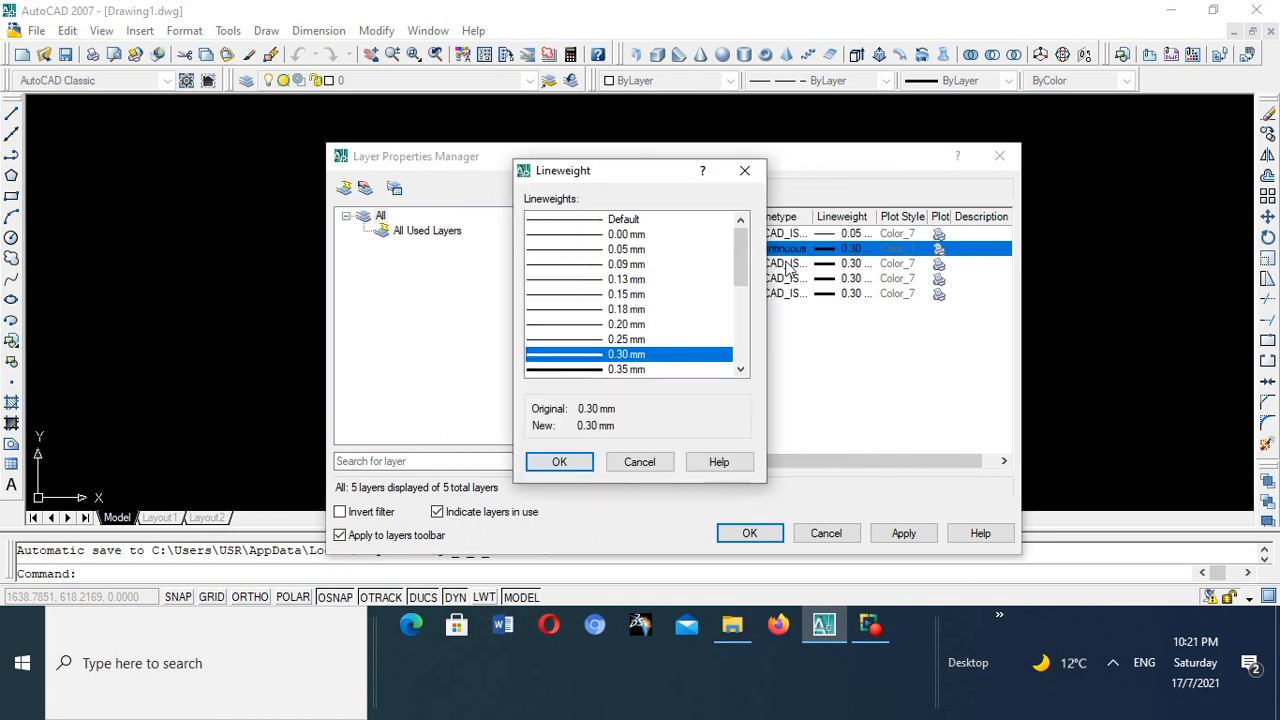
{"action": "left_click", "coordinate": [590, 281]}
{"action": "left_click", "coordinate": [557, 459]}
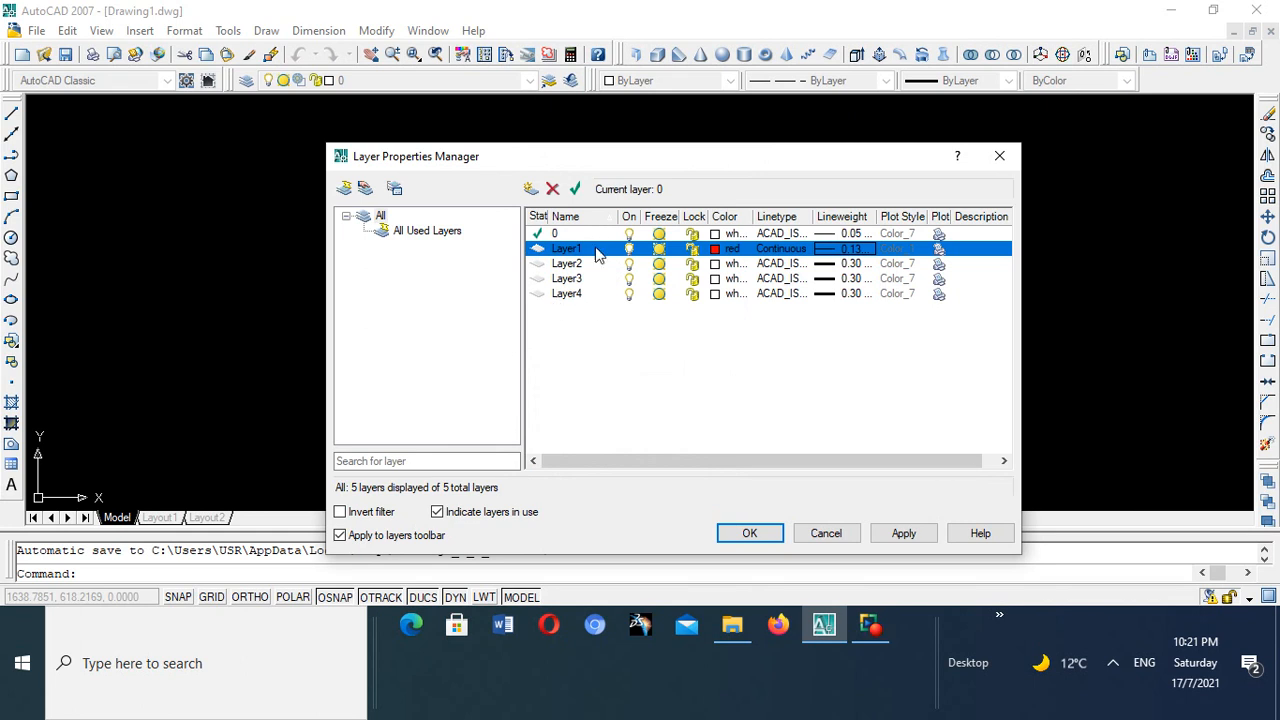
- Set the color of Layer2 to blue
{"action": "left_click", "coordinate": [567, 267]}
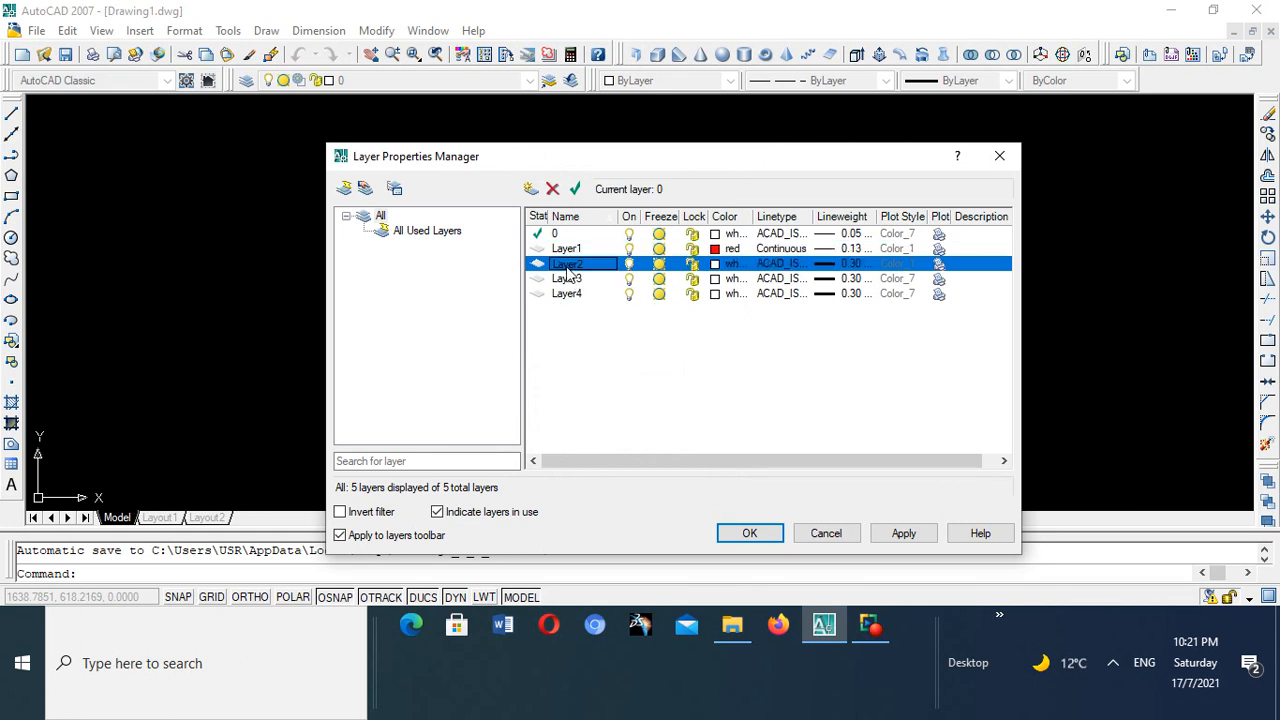
{"action": "left_click", "coordinate": [716, 264]}
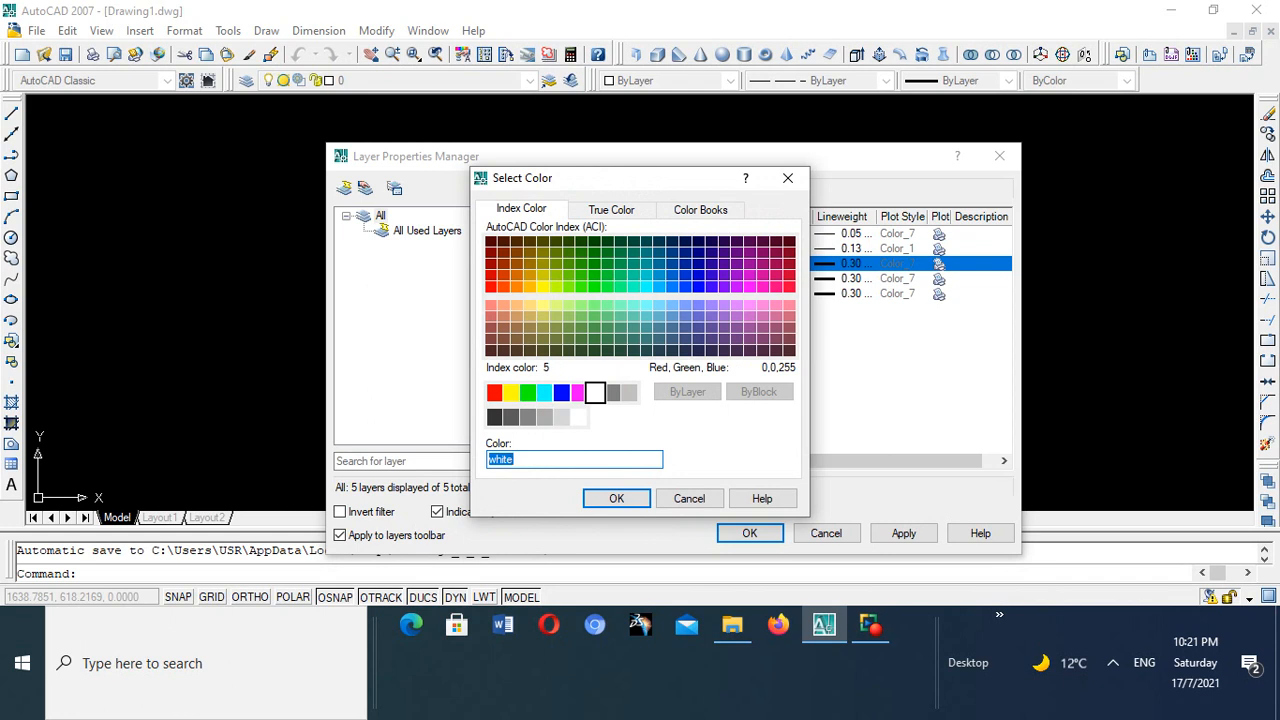
{"action": "left_click", "coordinate": [561, 392]}
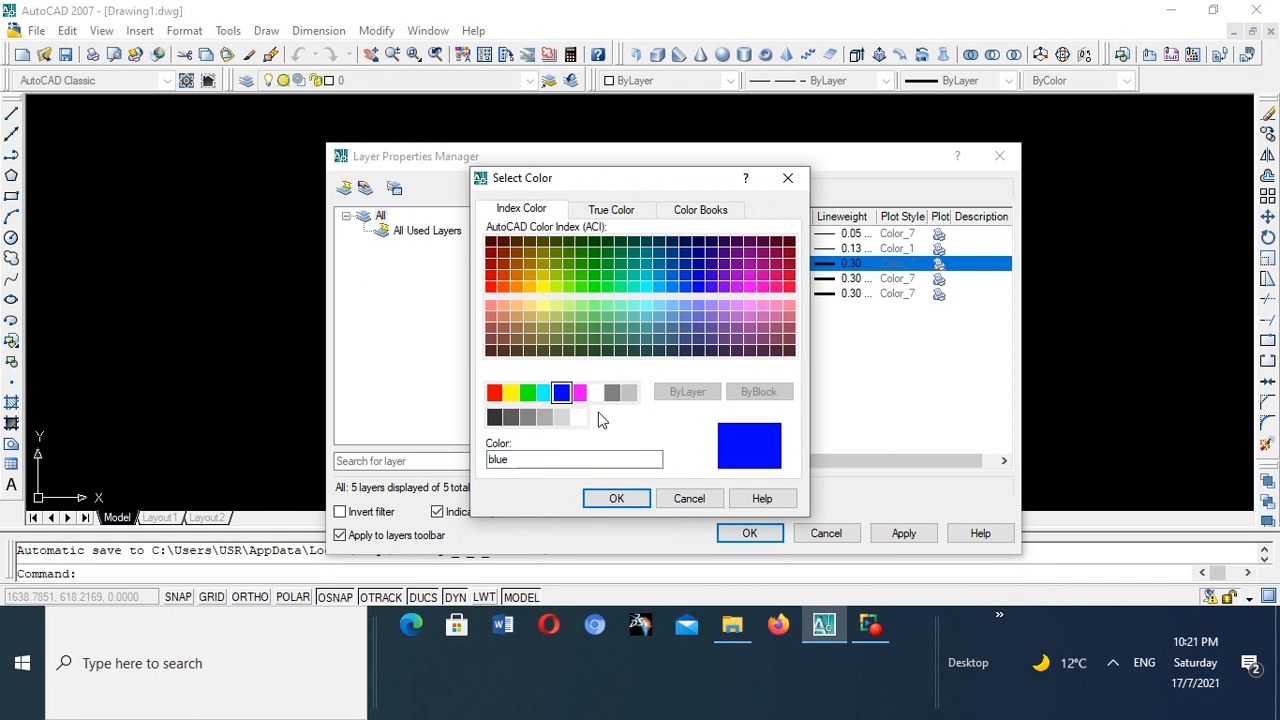
{"action": "left_click", "coordinate": [596, 500]}
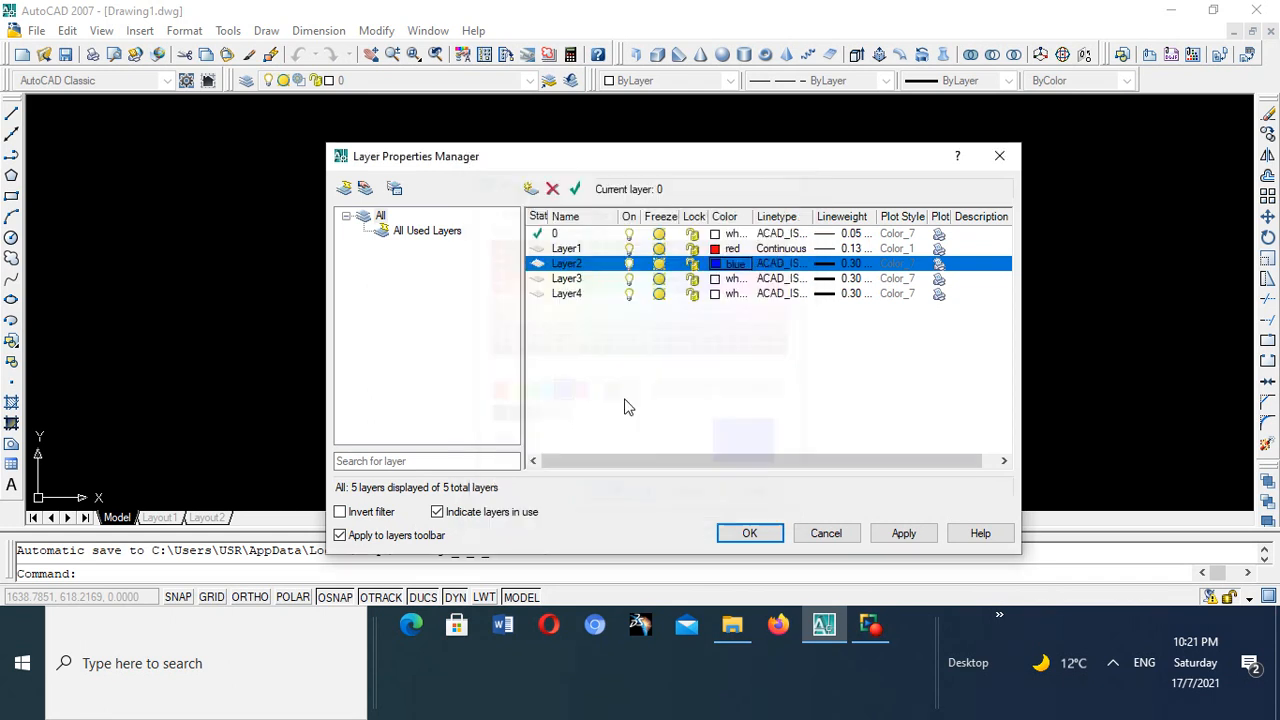
- Load the ACAD_ISO03W100 (ISO dash space) linetype from acadiso.lin for use on Layer2
{"action": "left_click", "coordinate": [795, 265]}
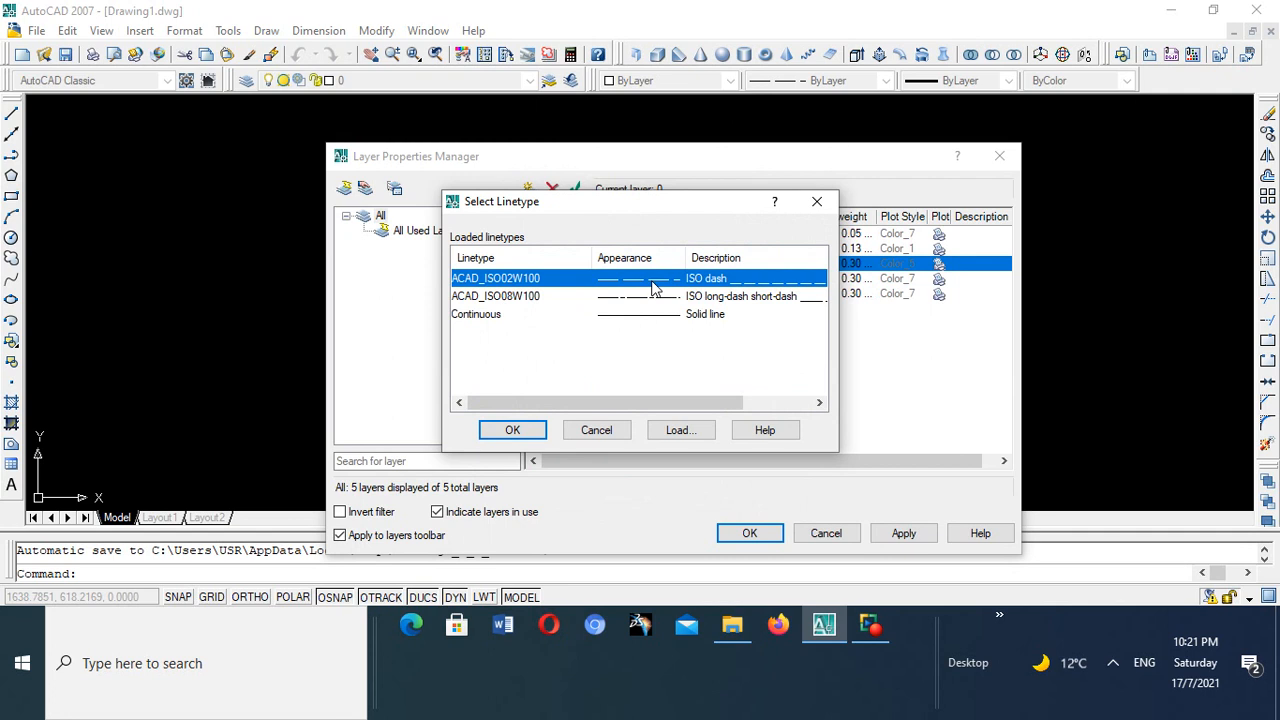
{"action": "left_click", "coordinate": [680, 430]}
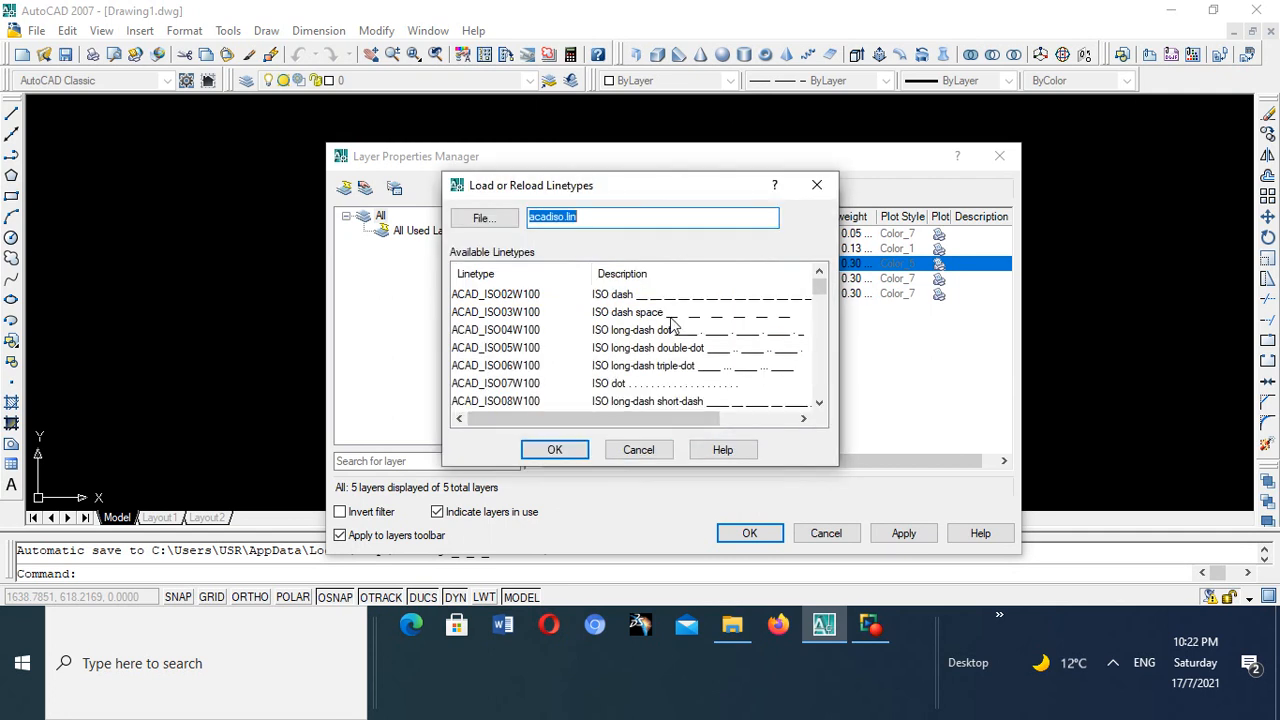
{"action": "scroll", "coordinate": [672, 325], "scroll_direction": "down", "scroll_amount": 4}
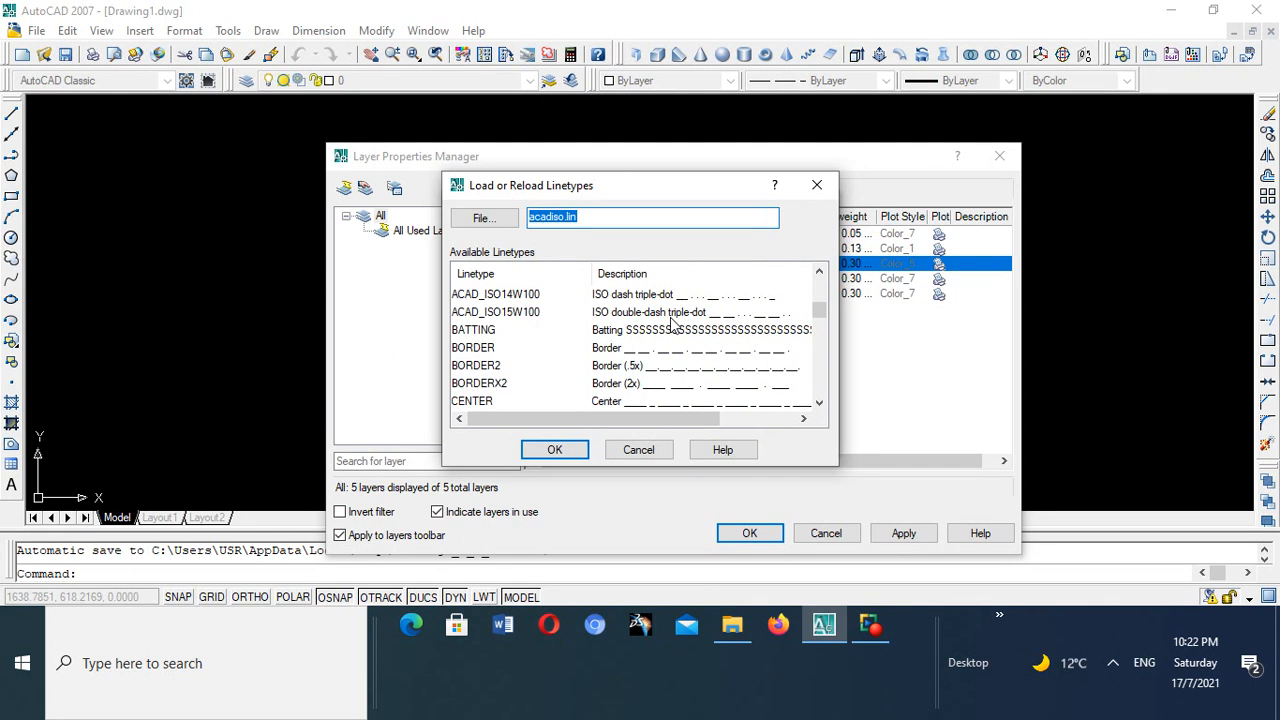
{"action": "scroll", "coordinate": [672, 325], "scroll_direction": "down", "scroll_amount": 3}
{"action": "scroll", "coordinate": [672, 325], "scroll_direction": "up", "scroll_amount": 6}
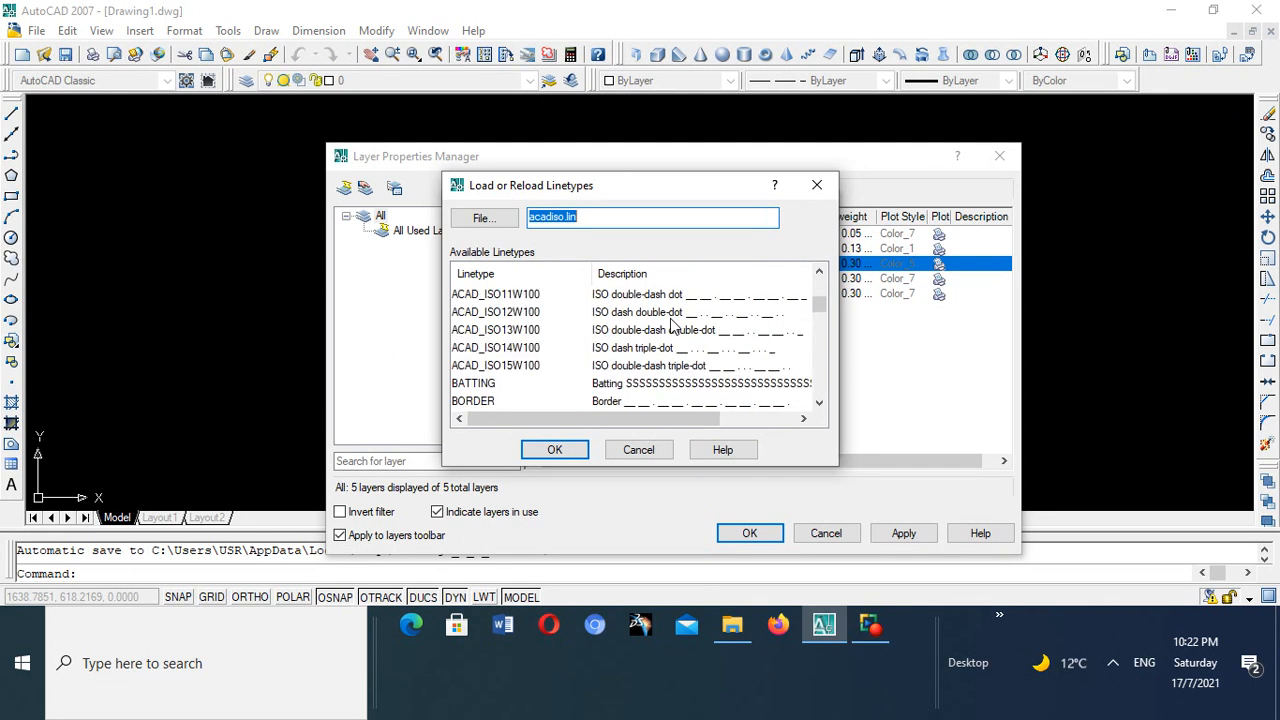
{"action": "scroll", "coordinate": [672, 325], "scroll_direction": "up", "scroll_amount": 1}
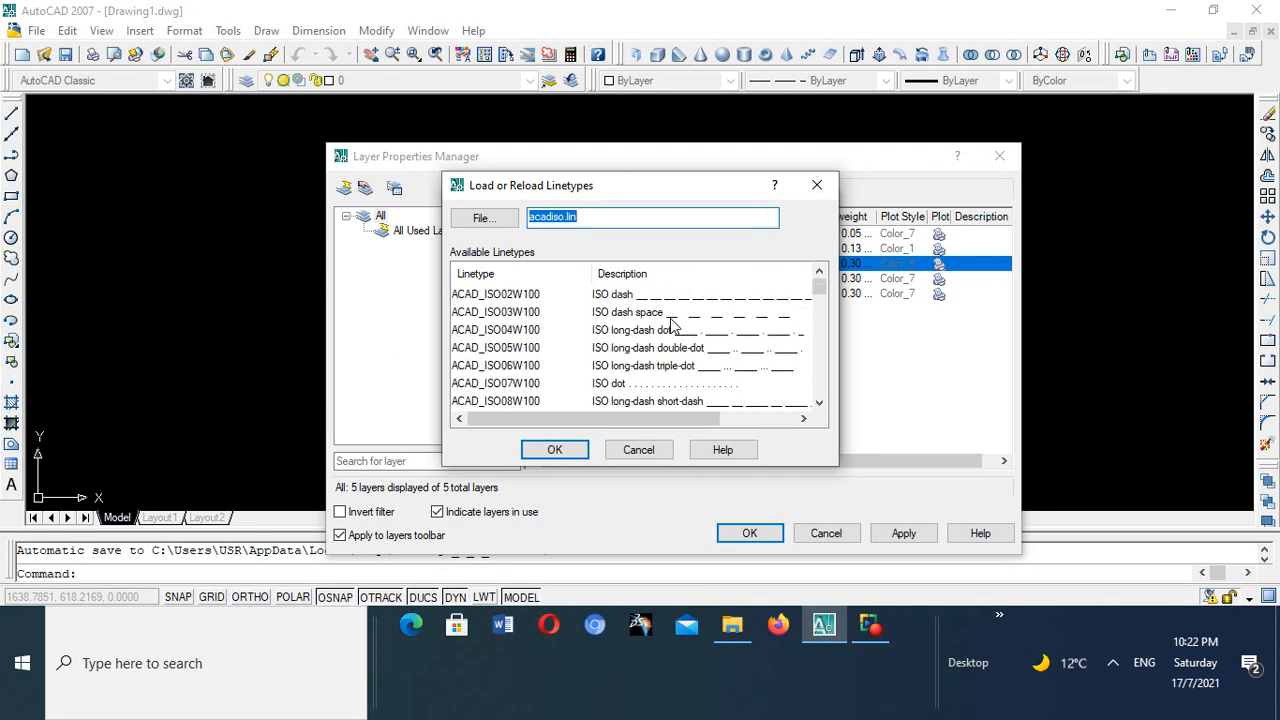
{"action": "left_click", "coordinate": [668, 318]}
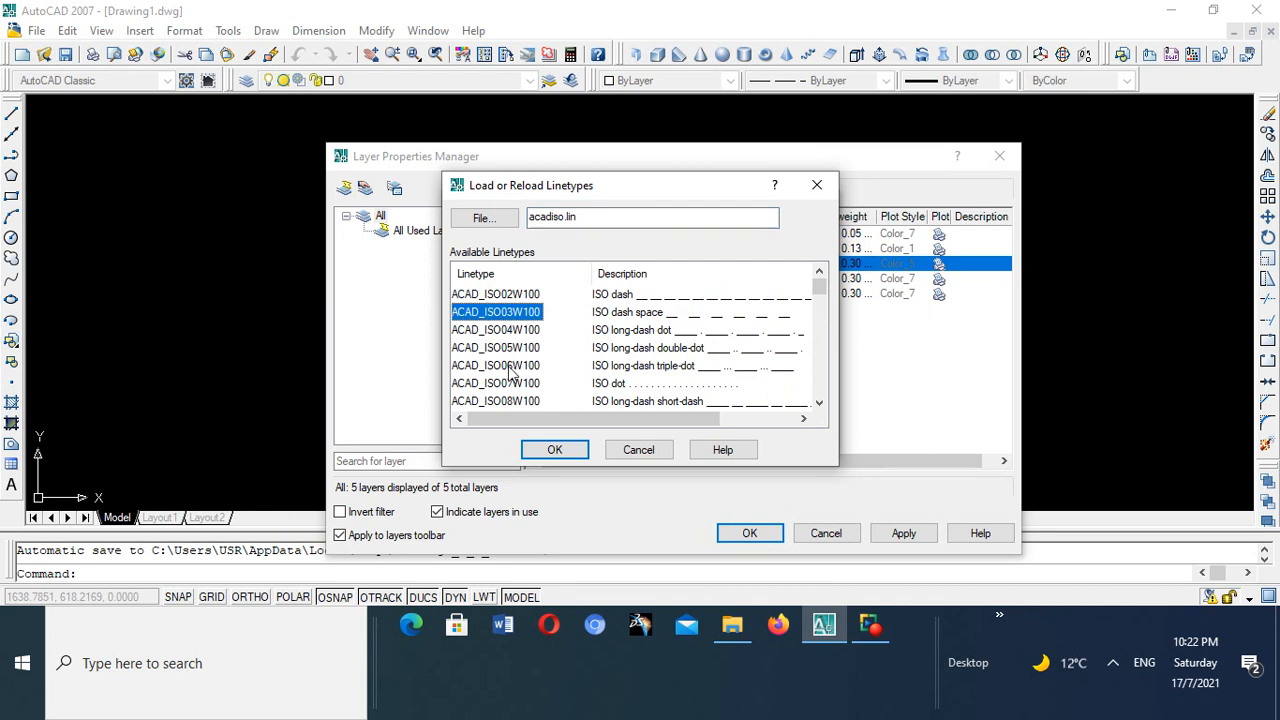
{"action": "left_click", "coordinate": [555, 450]}
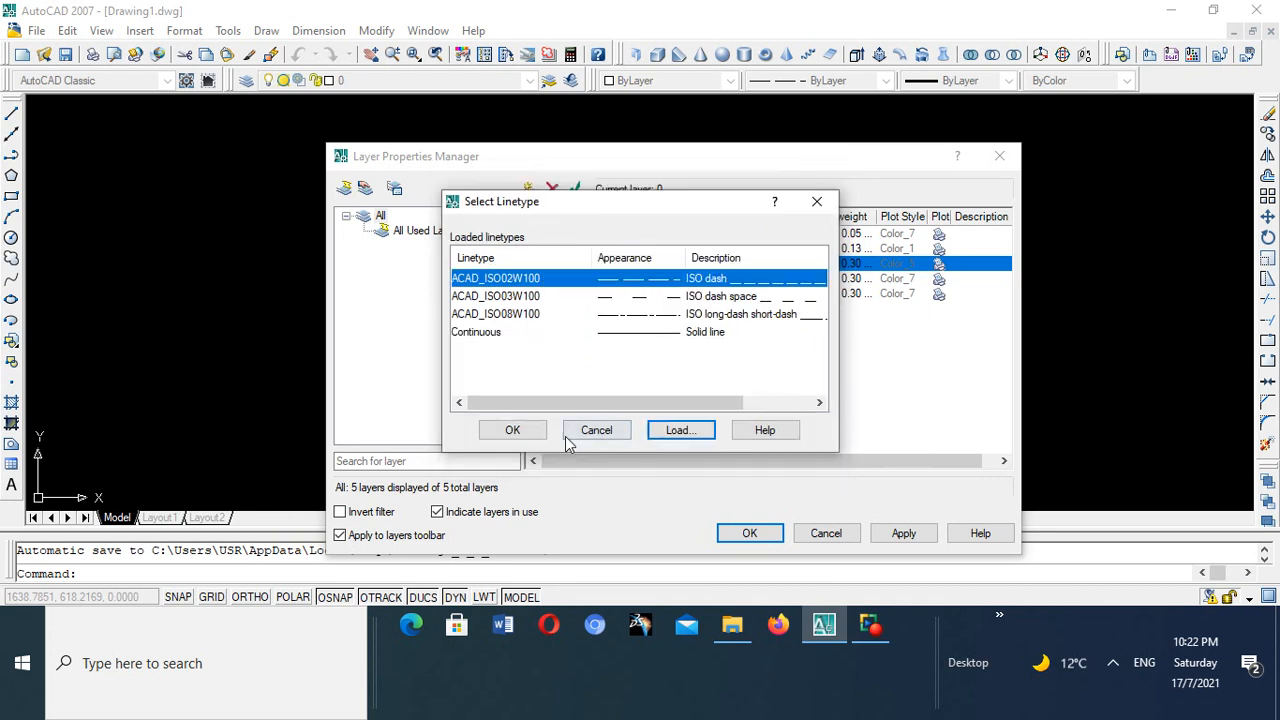
- Try to assign the loaded ACAD_ISO03W100 linetype to Layer2 and recheck its linetype selection
{"action": "left_click", "coordinate": [648, 300]}
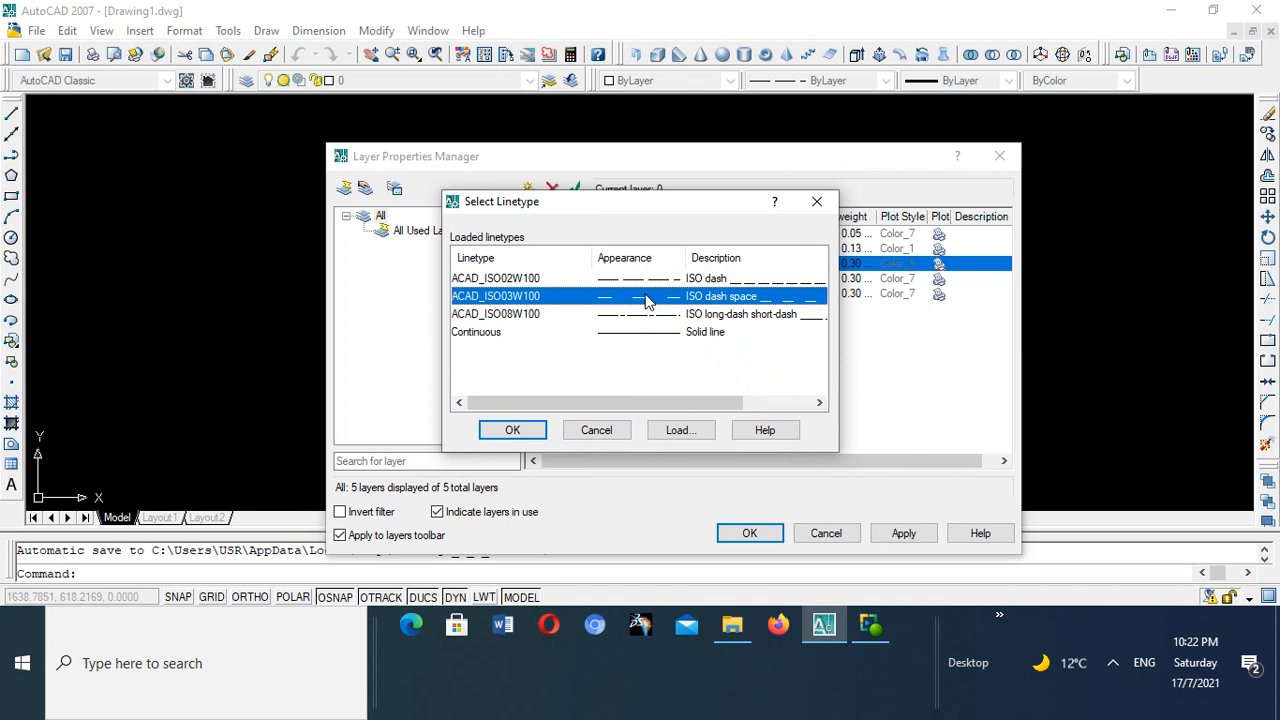
{"action": "left_click", "coordinate": [512, 430]}
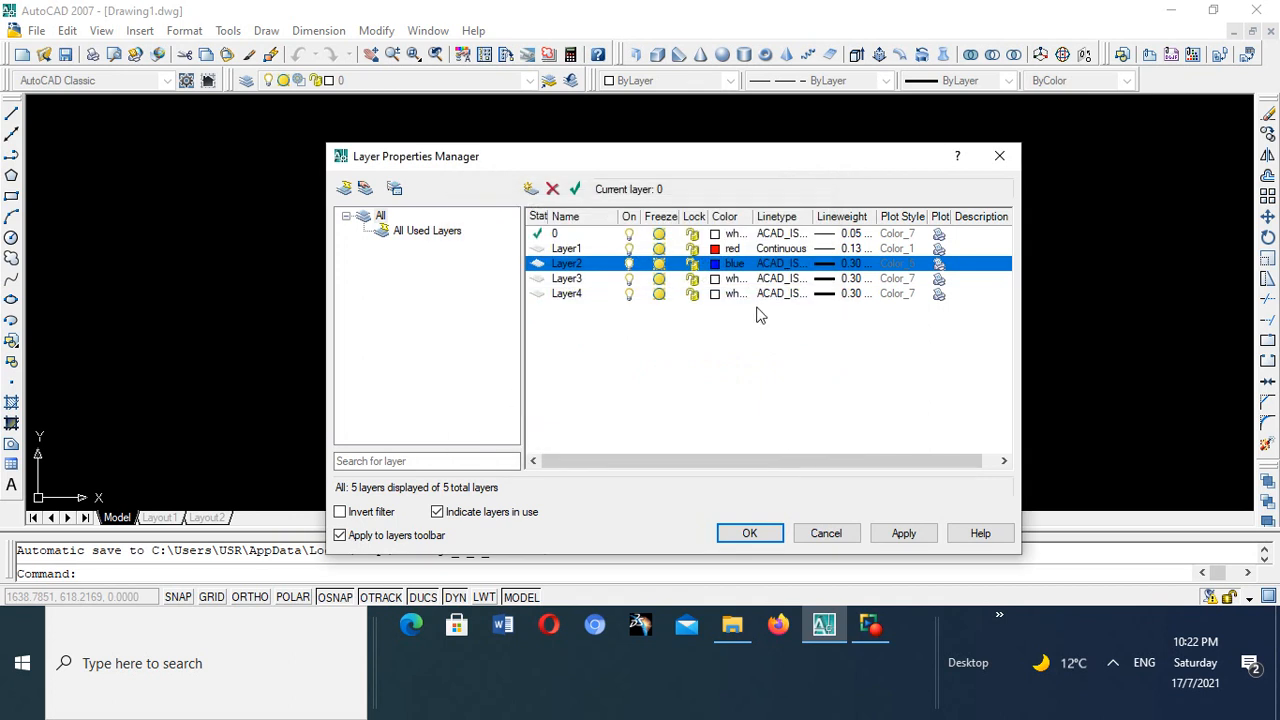
{"action": "left_click", "coordinate": [756, 266]}
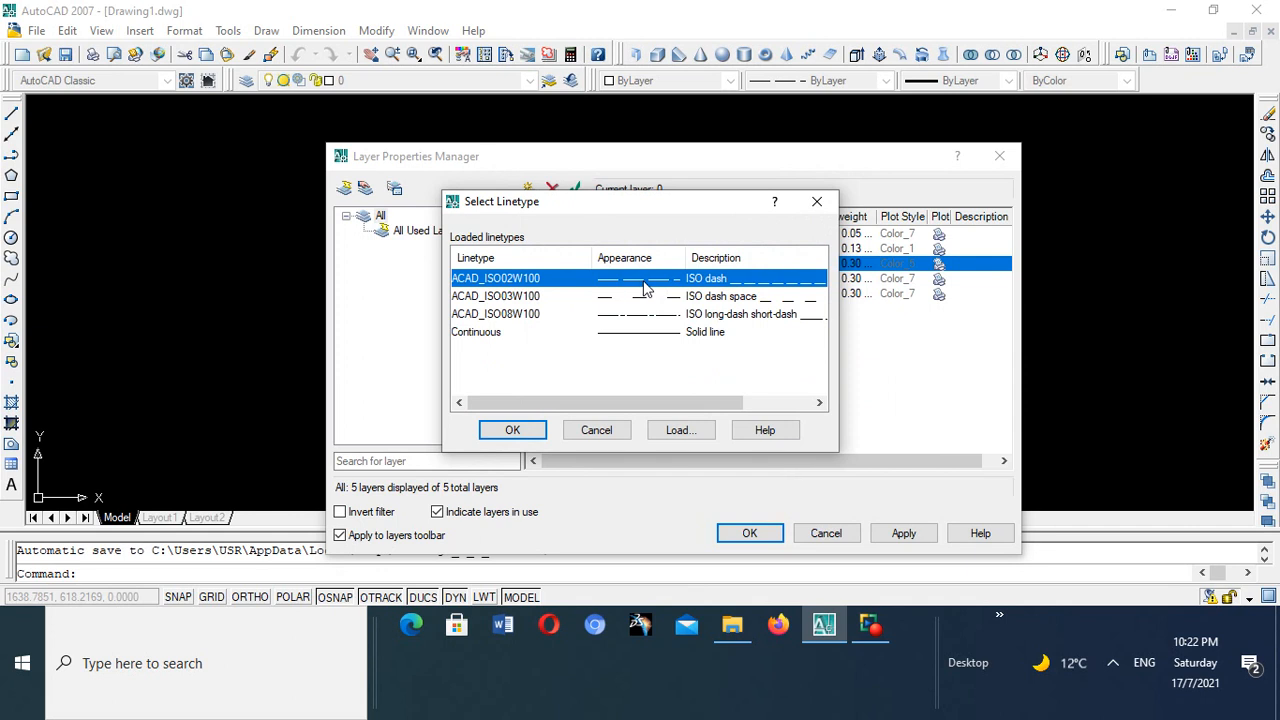
{"action": "left_click", "coordinate": [856, 336]}
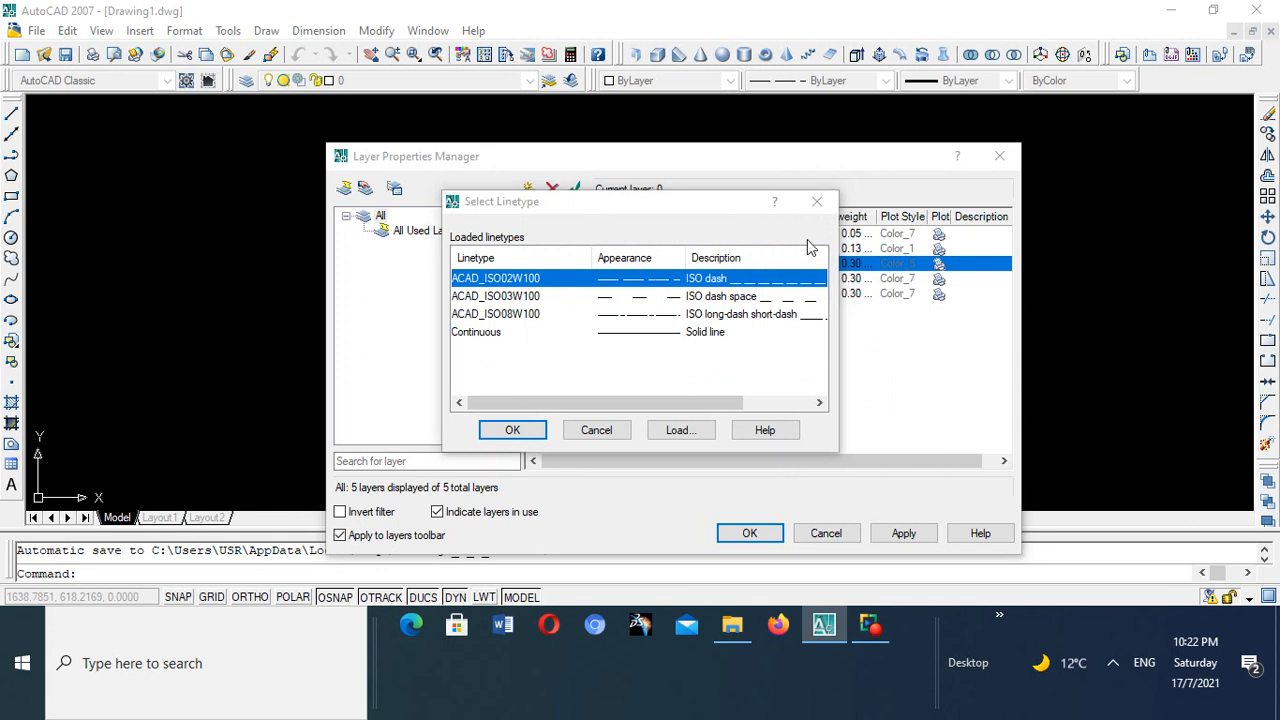
{"action": "left_click", "coordinate": [516, 432]}
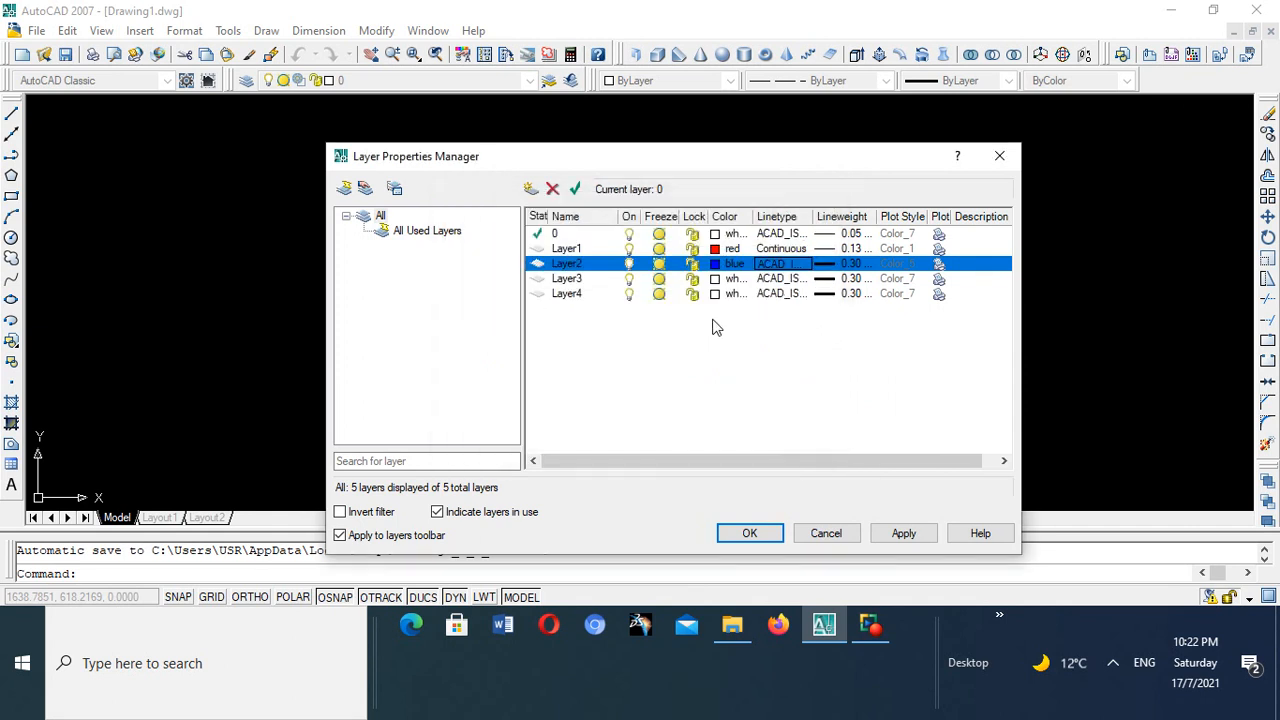
- Assign the ACAD_ISO03W100 (ISO dash space) linetype to Layer2 and verify the selection
{"action": "left_click", "coordinate": [786, 270]}
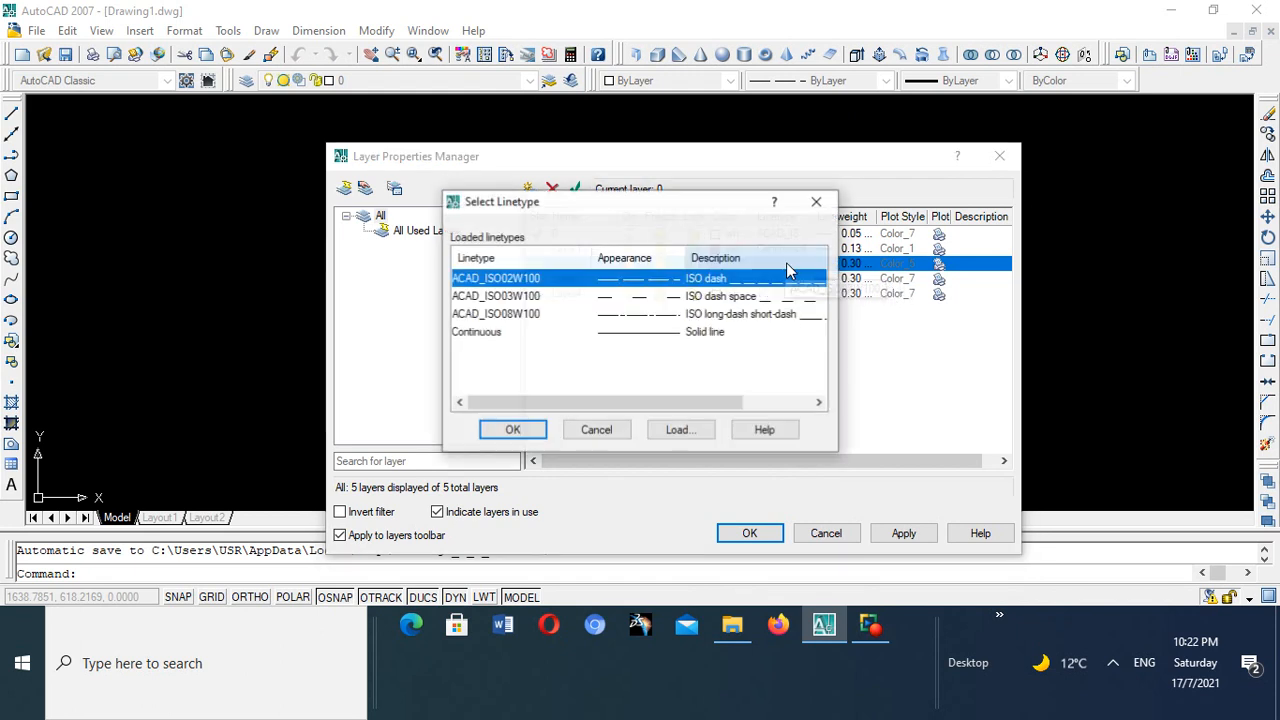
{"action": "left_click", "coordinate": [668, 298]}
{"action": "left_click", "coordinate": [509, 430]}
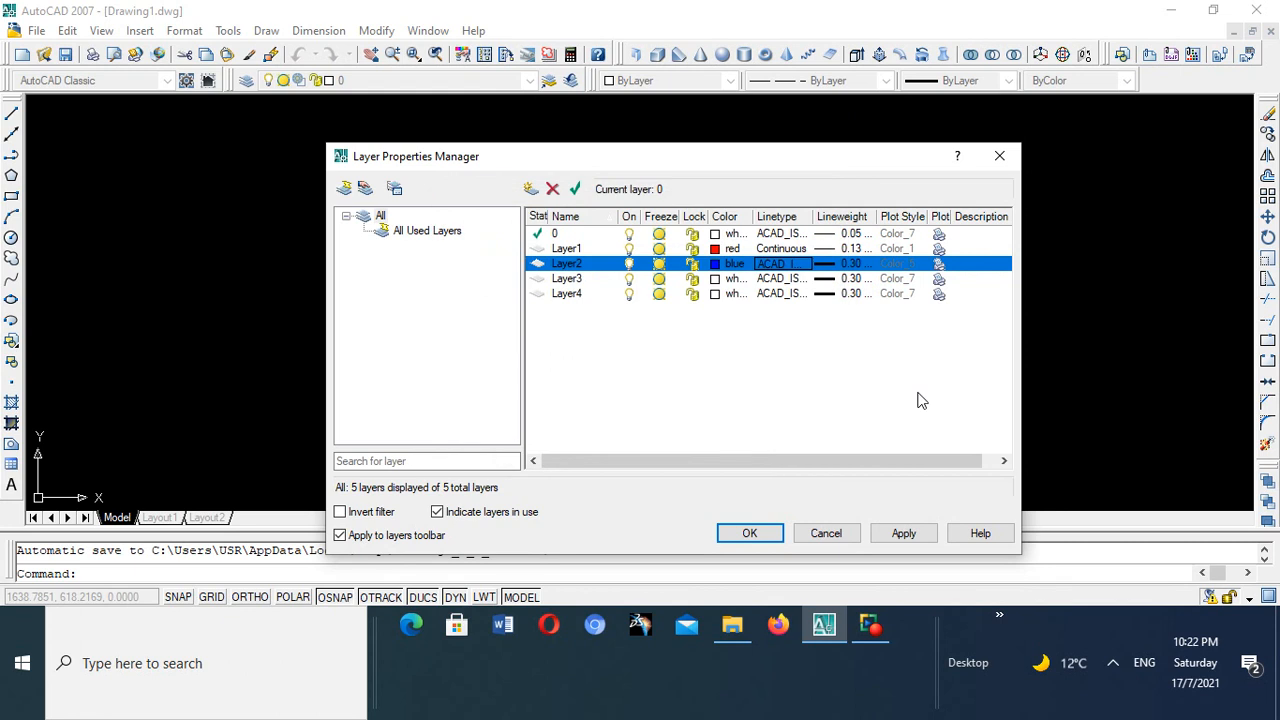
{"action": "left_click", "coordinate": [786, 265]}
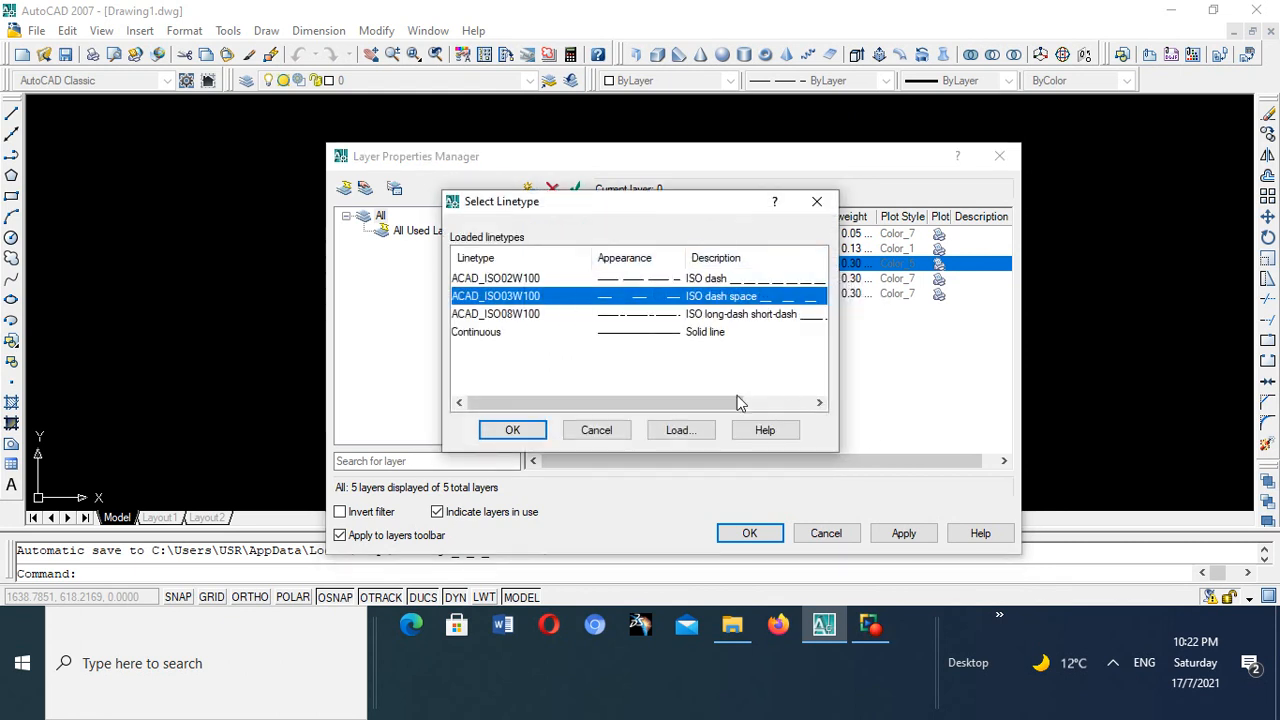
{"action": "left_click", "coordinate": [515, 431]}
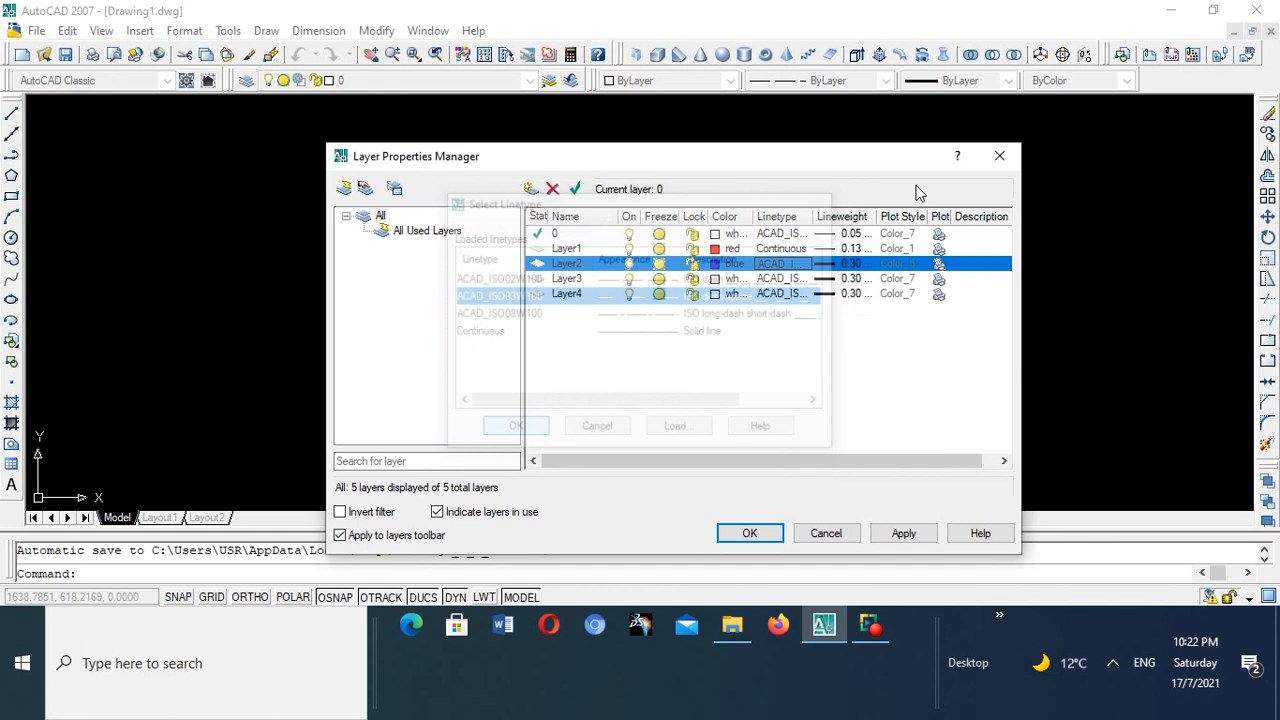
- Set the lineweight of Layer2 to 0.05 mm
{"action": "left_click", "coordinate": [845, 265]}
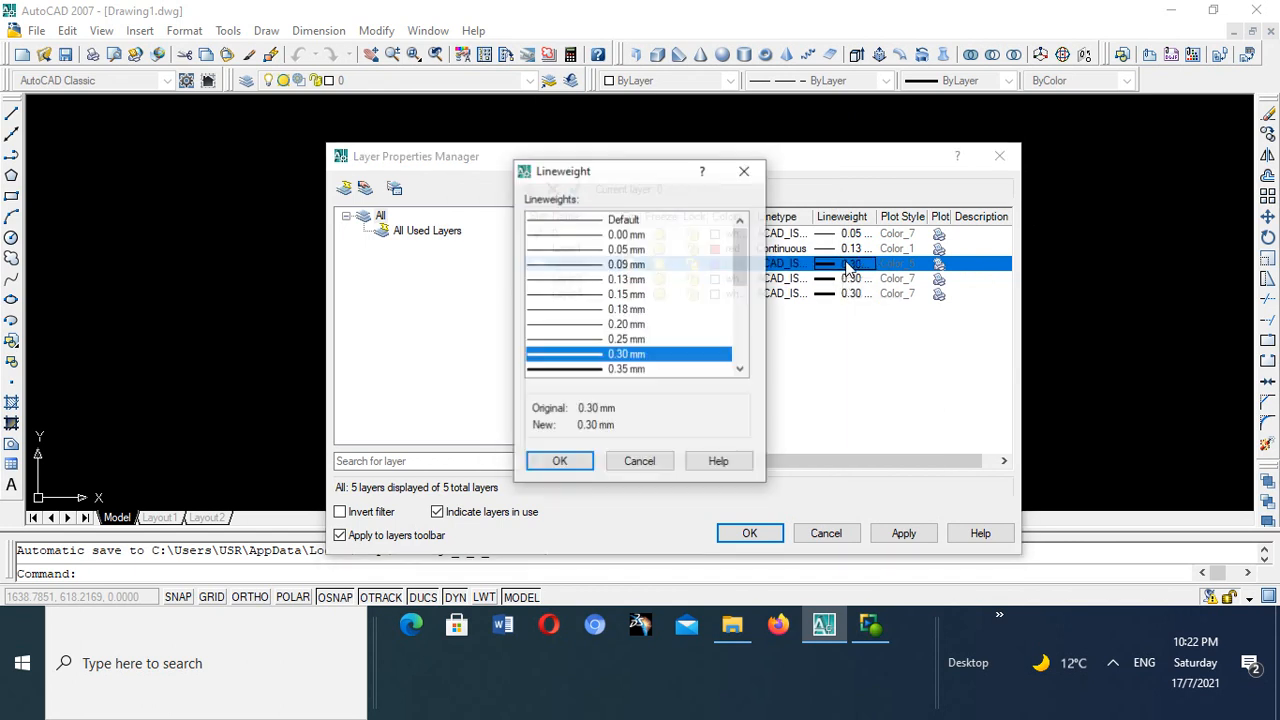
{"action": "left_click", "coordinate": [586, 250]}
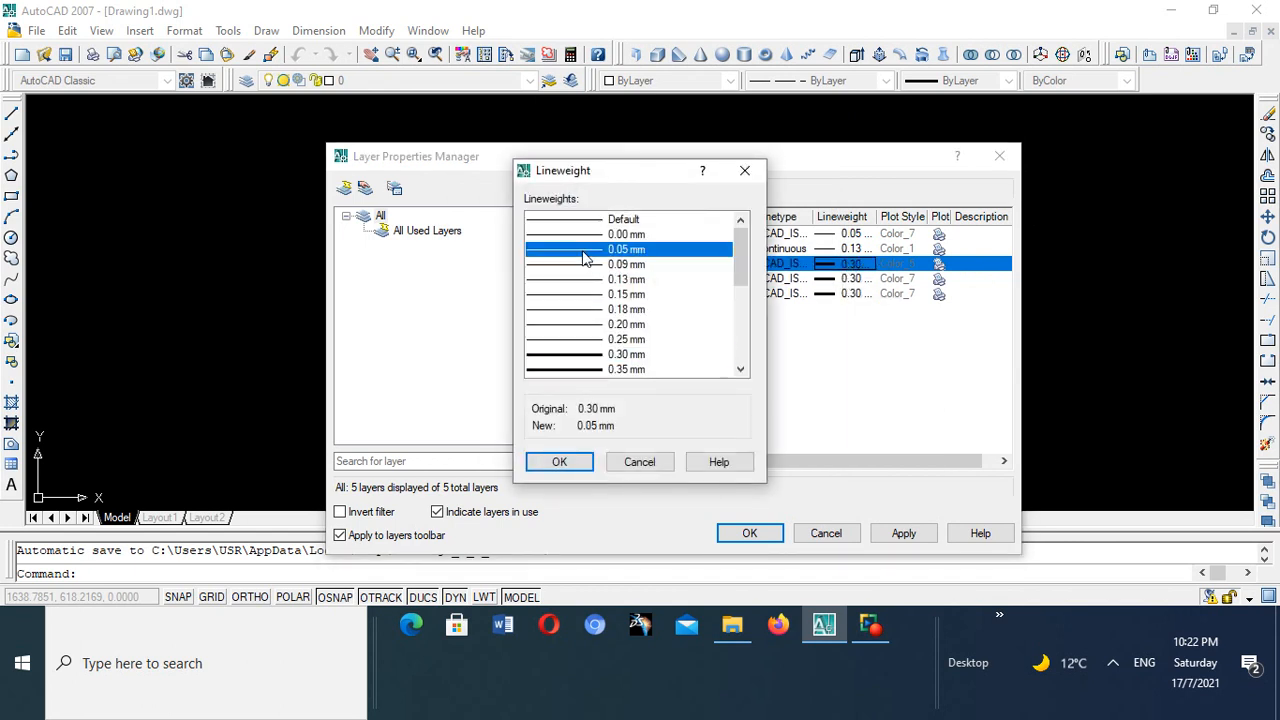
{"action": "left_click", "coordinate": [564, 464]}
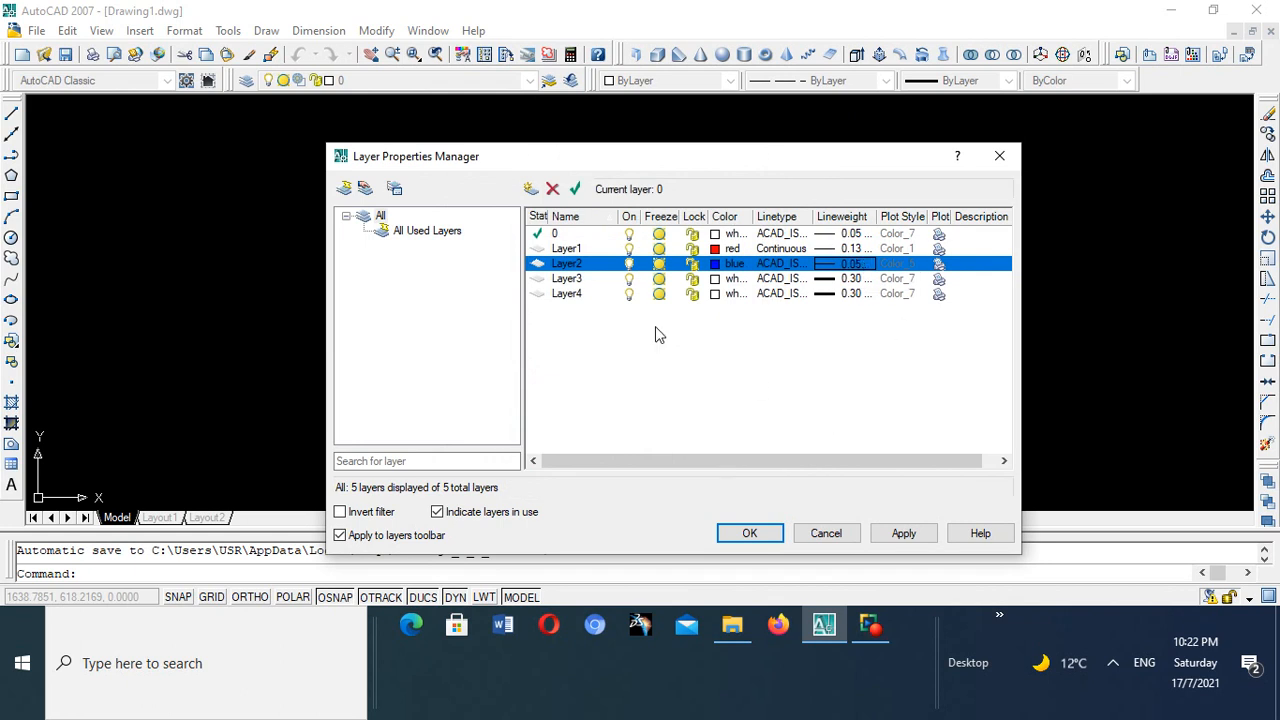
- Set the color of Layer3 to magenta and its linetype to Continuous
{"action": "left_click", "coordinate": [722, 279]}
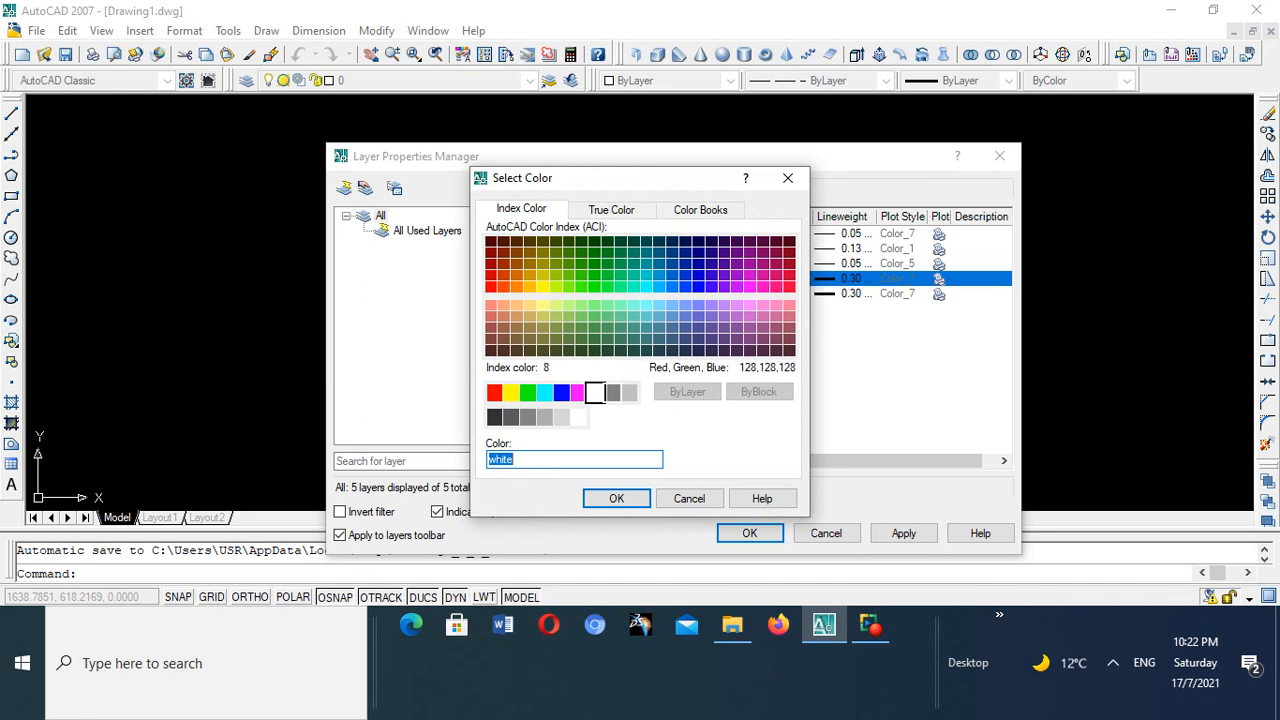
{"action": "left_click", "coordinate": [577, 392]}
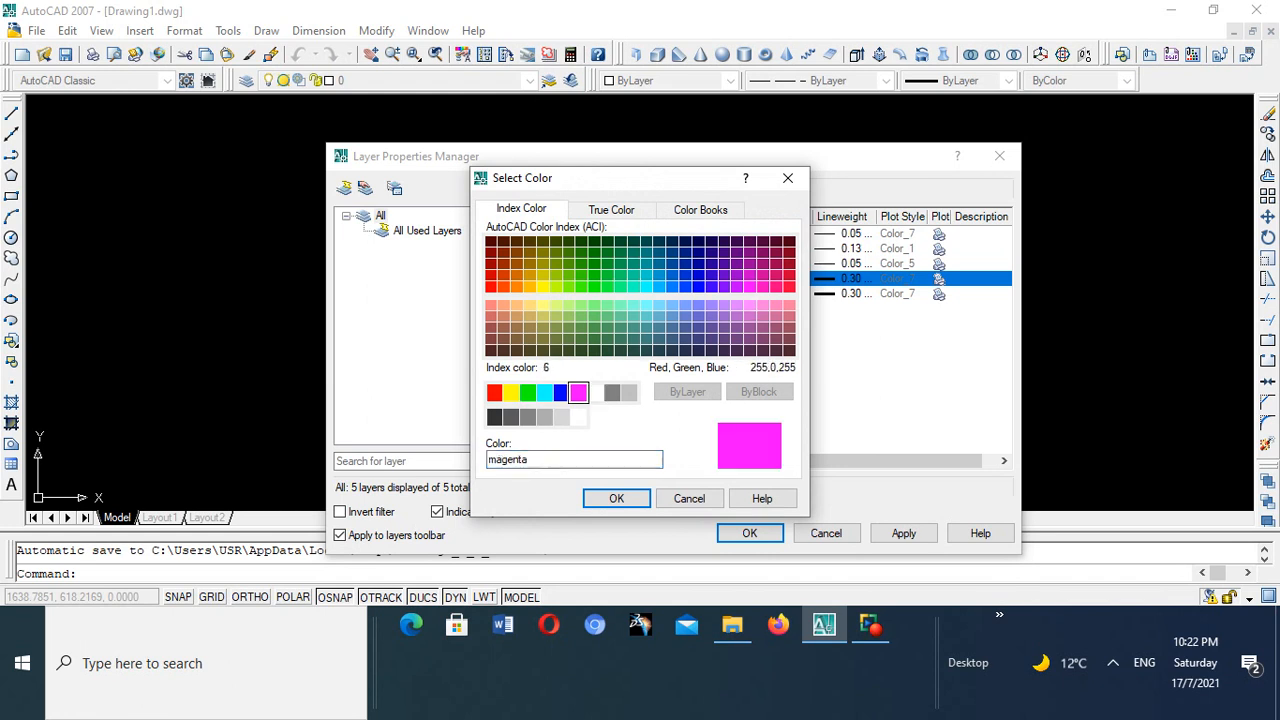
{"action": "left_click", "coordinate": [614, 499]}
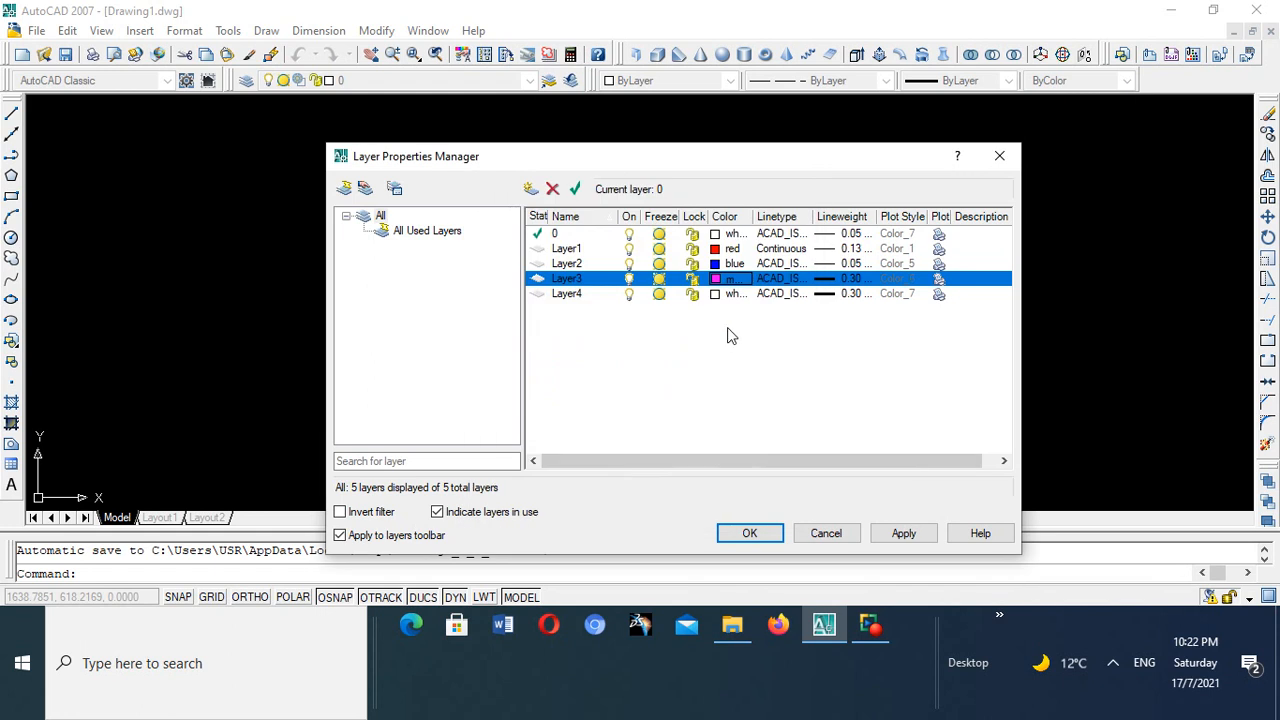
{"action": "left_click", "coordinate": [773, 280]}
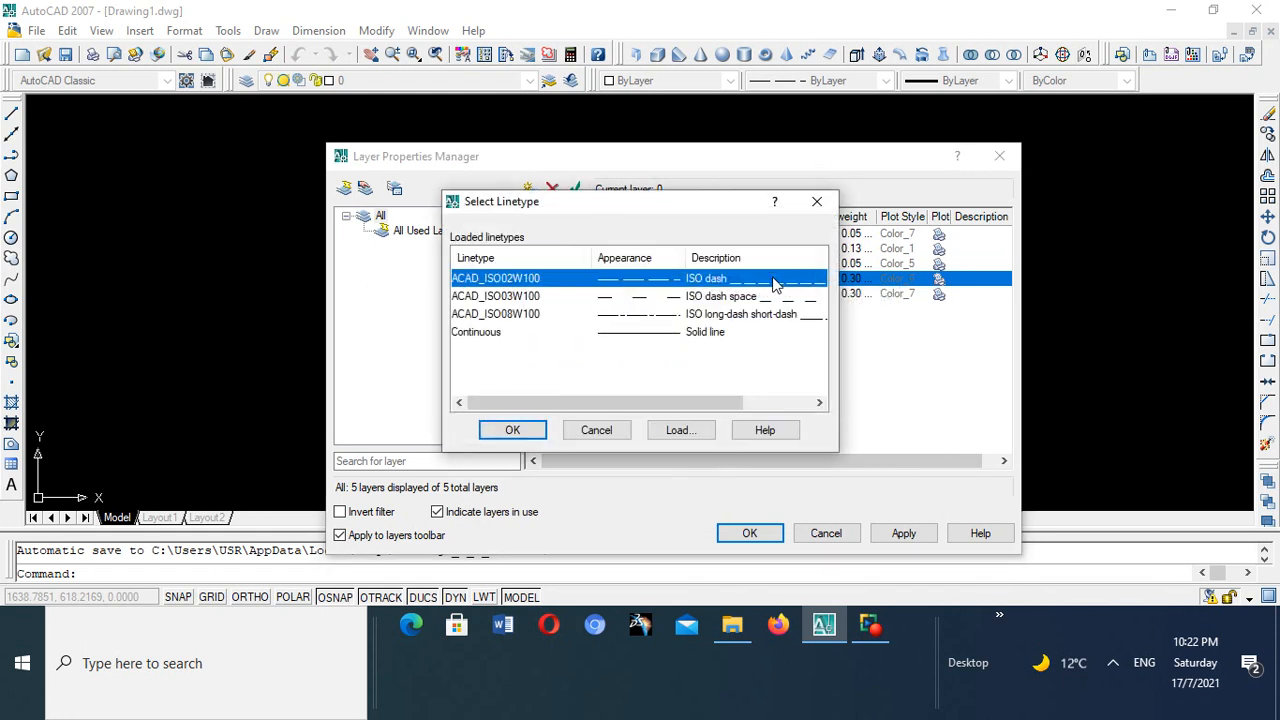
{"action": "left_click", "coordinate": [646, 334]}
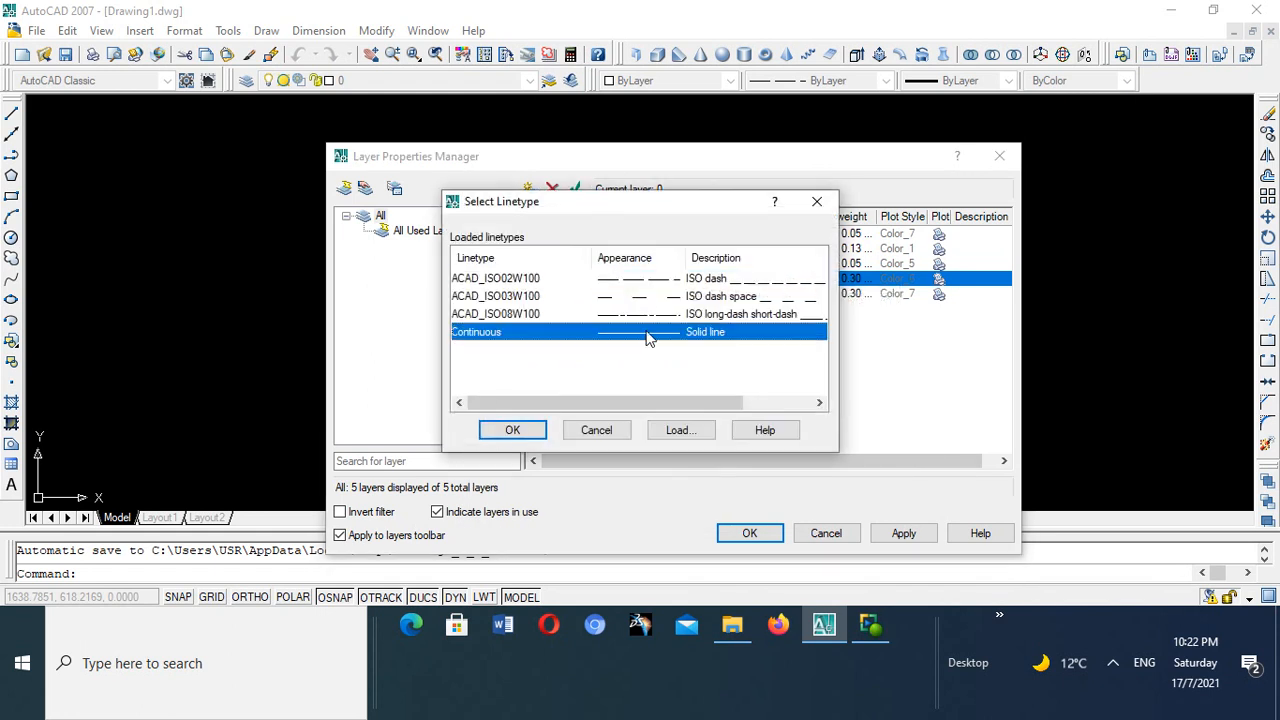
{"action": "left_click", "coordinate": [505, 430]}
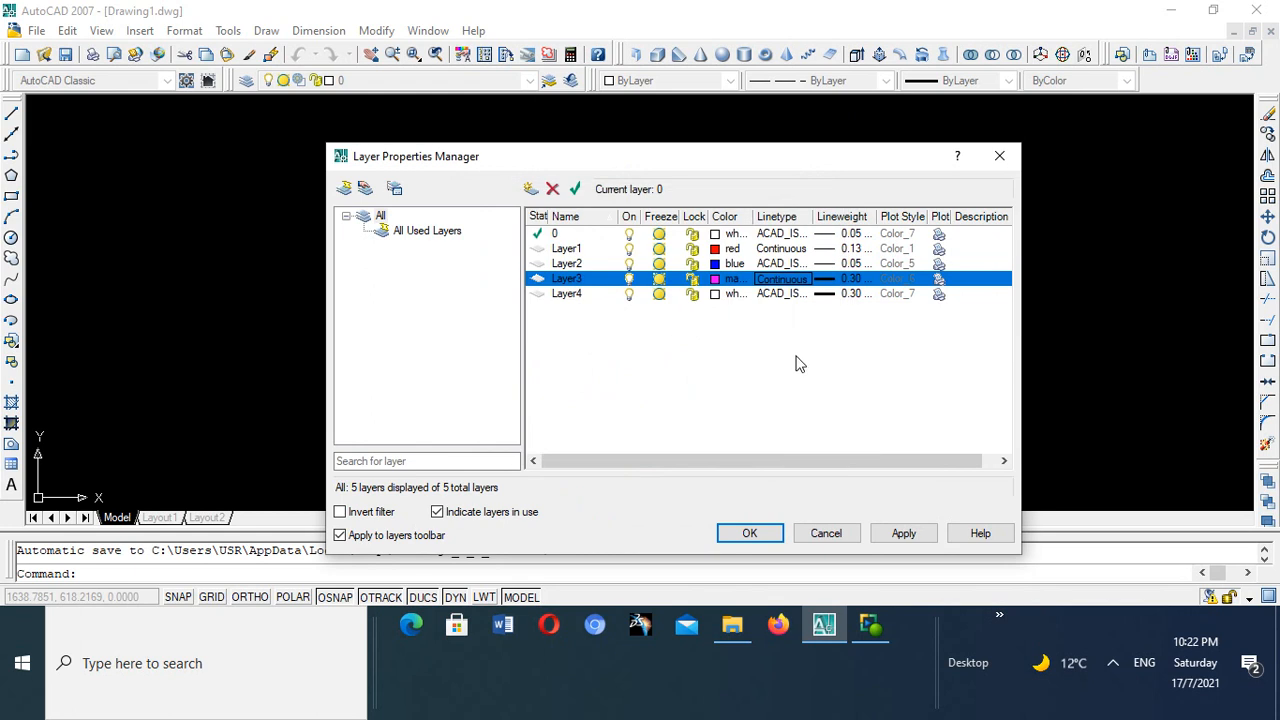
- Set the lineweight of Layer3 to 0.05 mm
{"action": "left_click", "coordinate": [845, 280]}
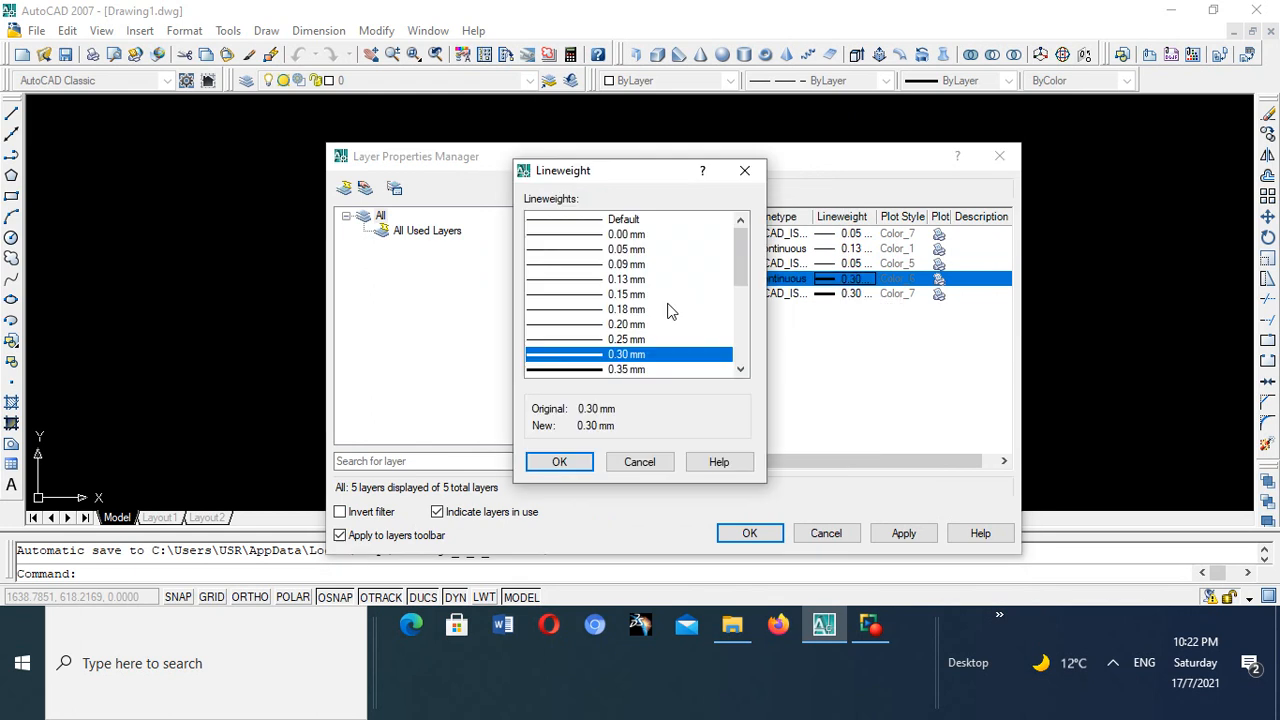
{"action": "left_click", "coordinate": [575, 236]}
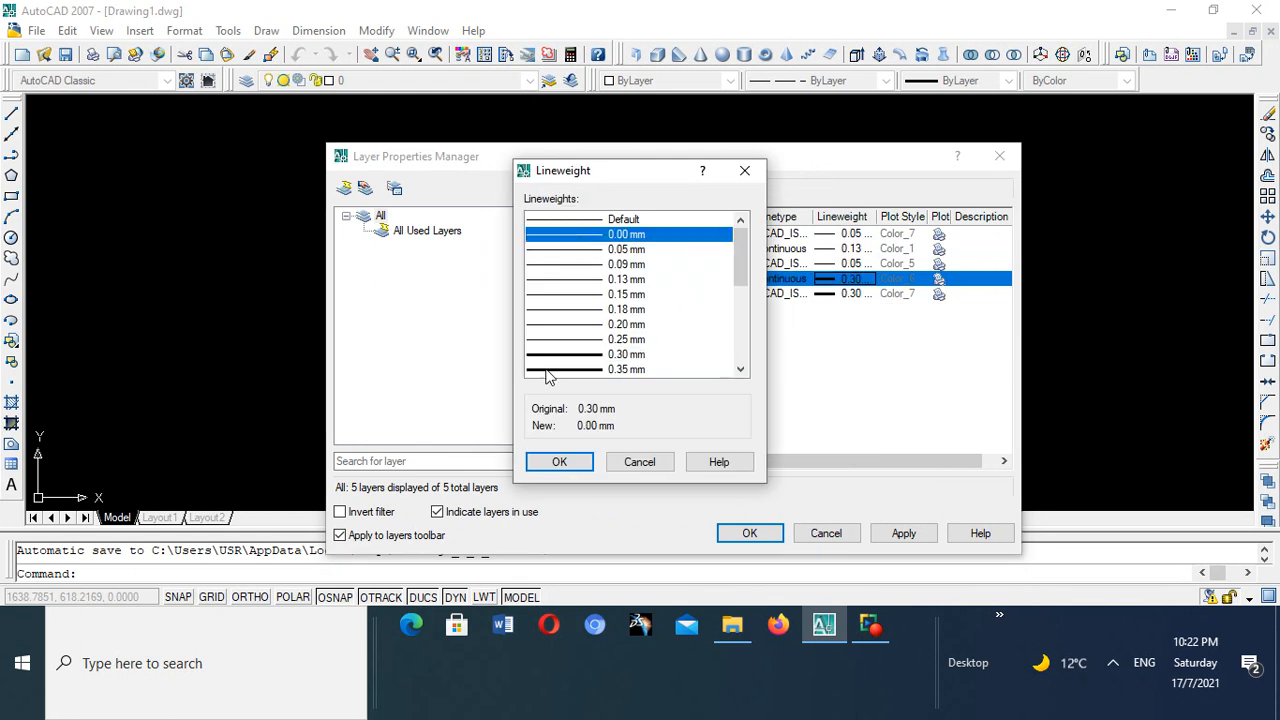
{"action": "left_click", "coordinate": [591, 251]}
{"action": "left_click", "coordinate": [553, 463]}
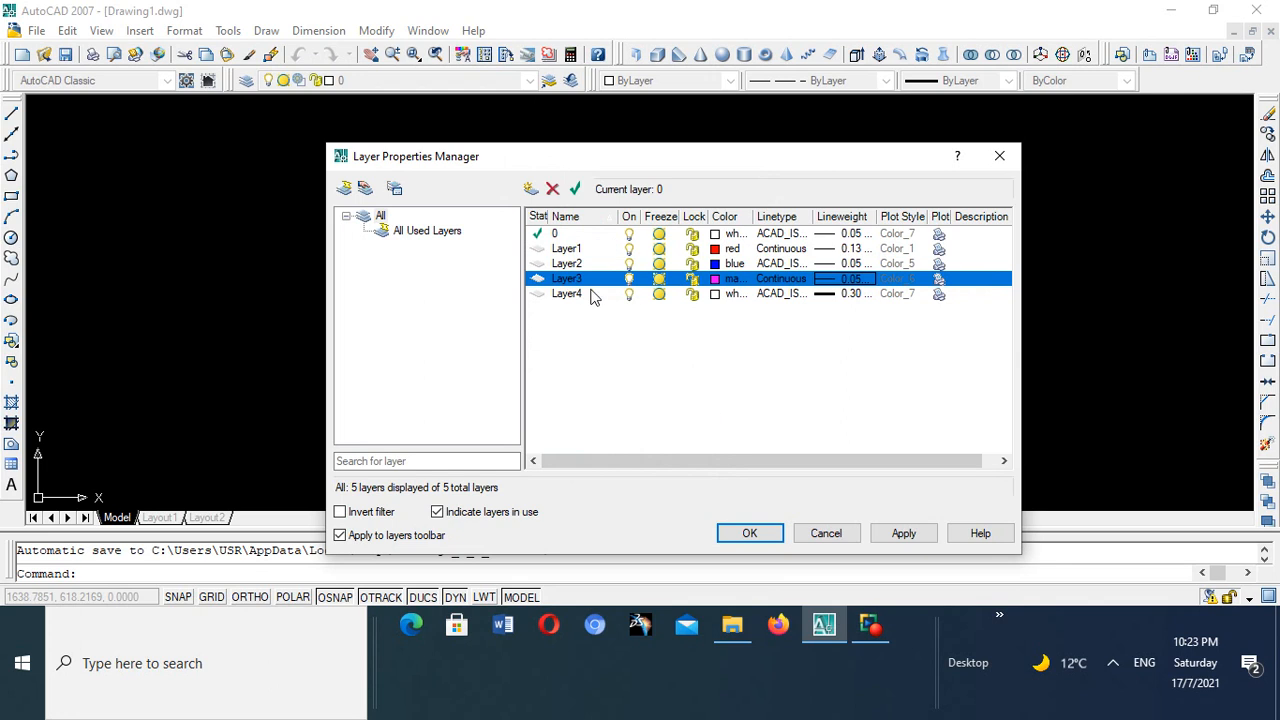
- Set the color of Layer4 to yellow and its linetype to Continuous
{"action": "left_click", "coordinate": [734, 294]}
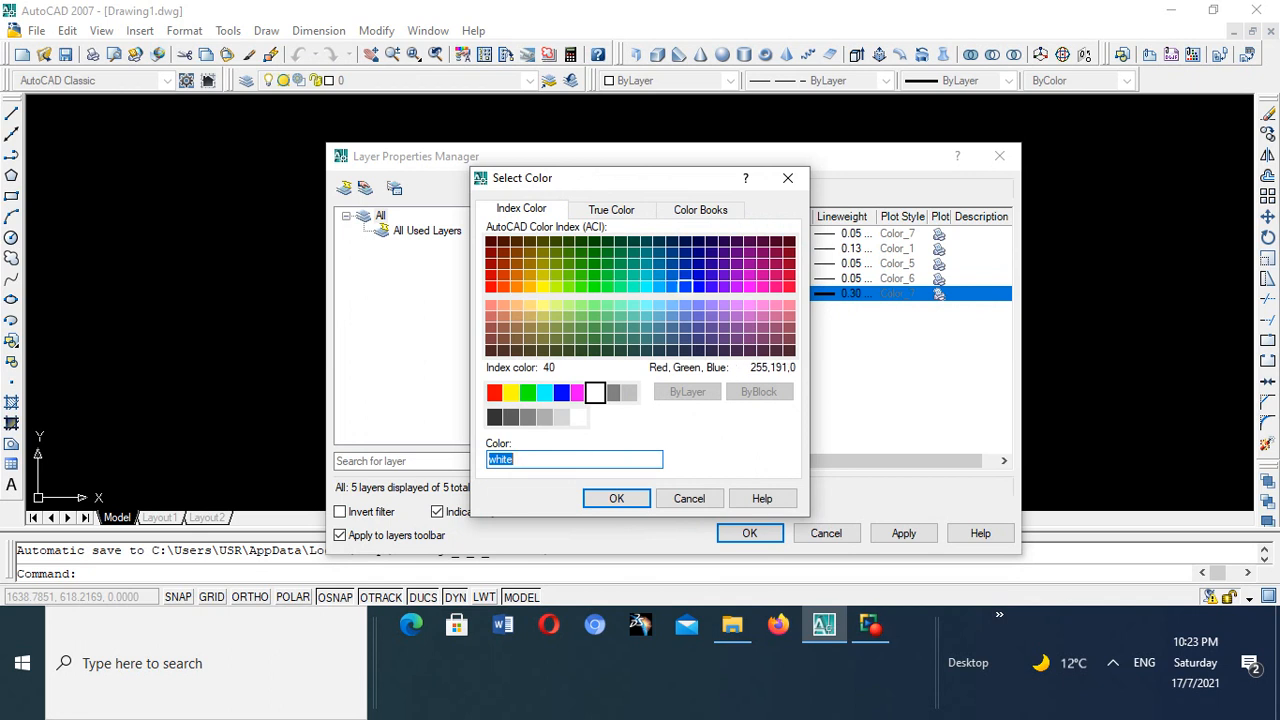
{"action": "left_click", "coordinate": [510, 392]}
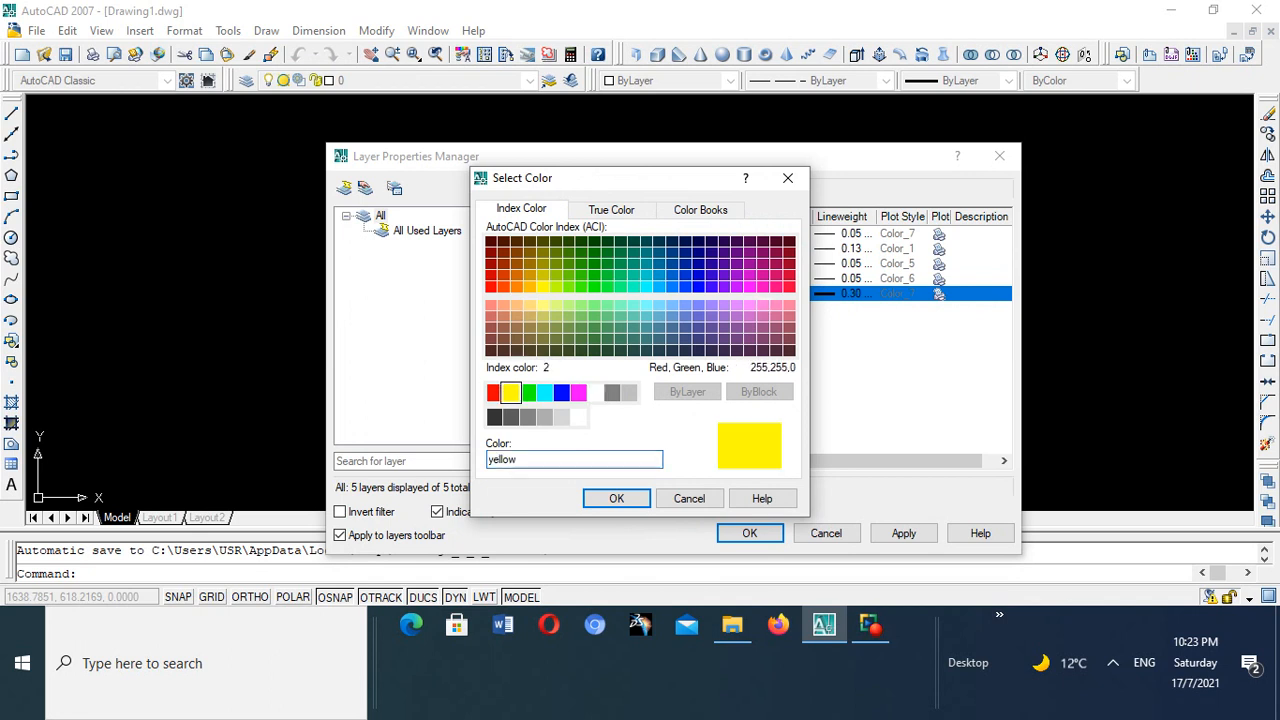
{"action": "left_click", "coordinate": [628, 502]}
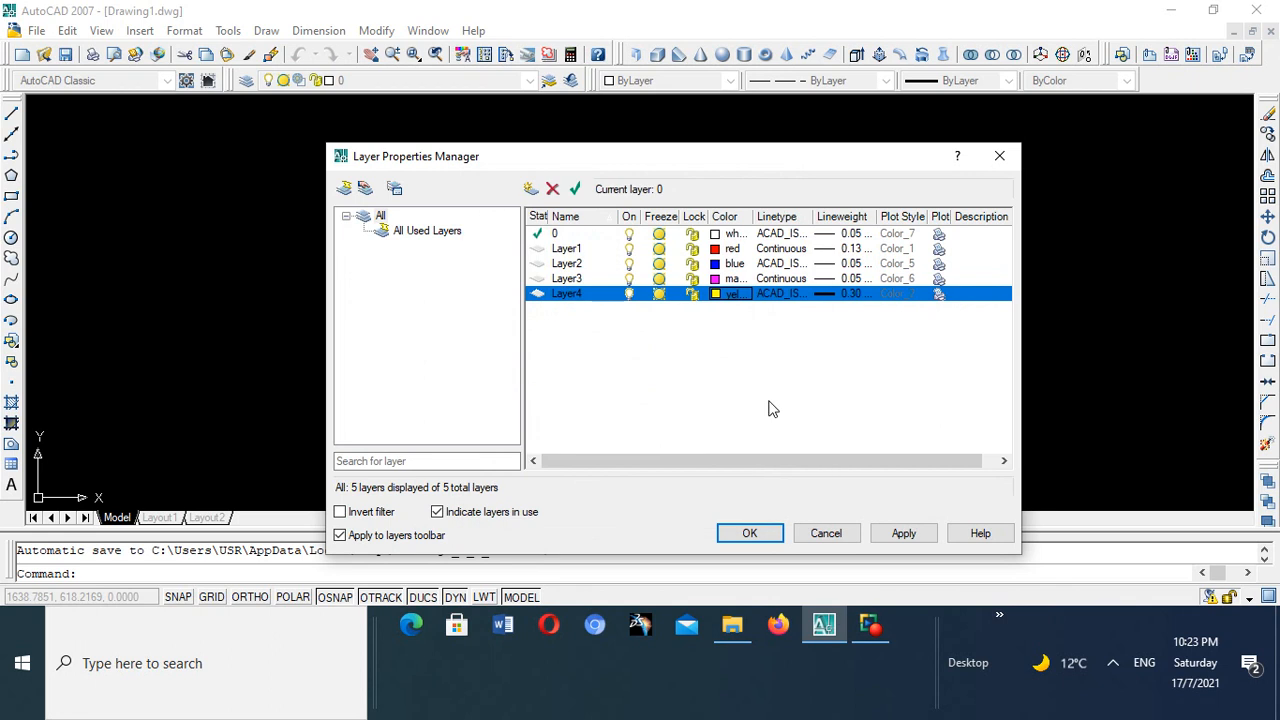
{"action": "left_click", "coordinate": [777, 295]}
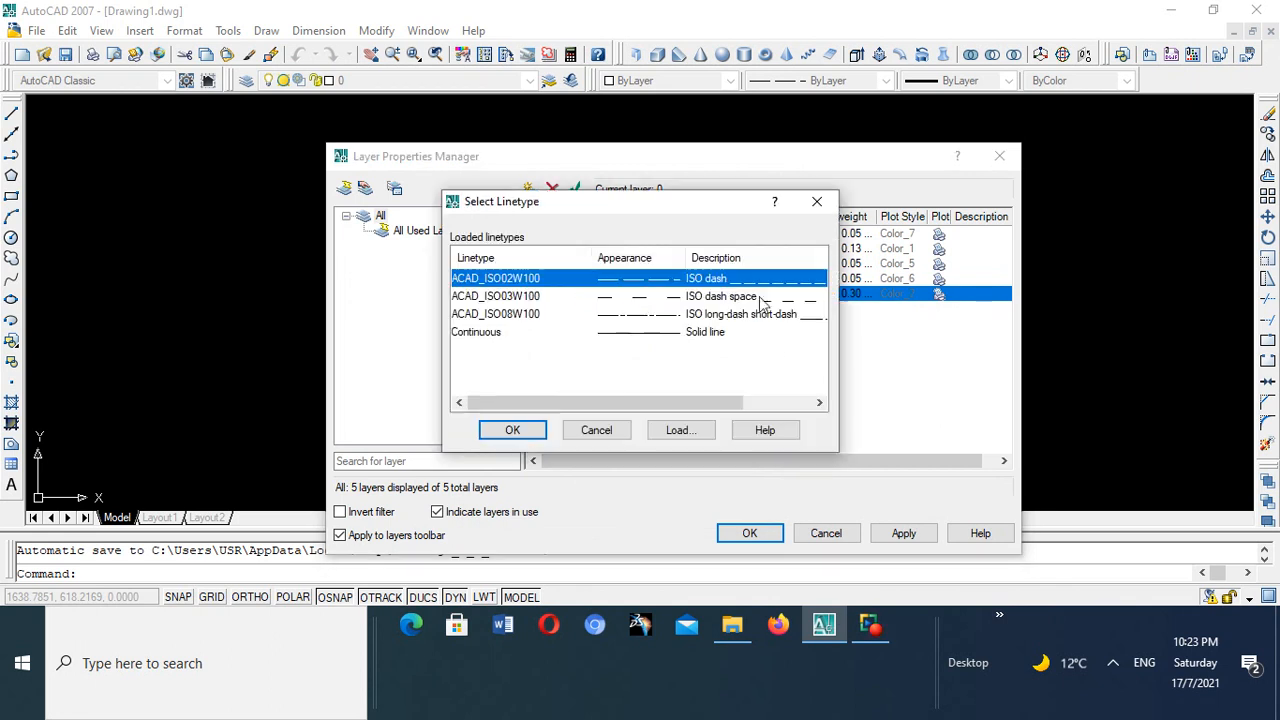
{"action": "left_click", "coordinate": [664, 336]}
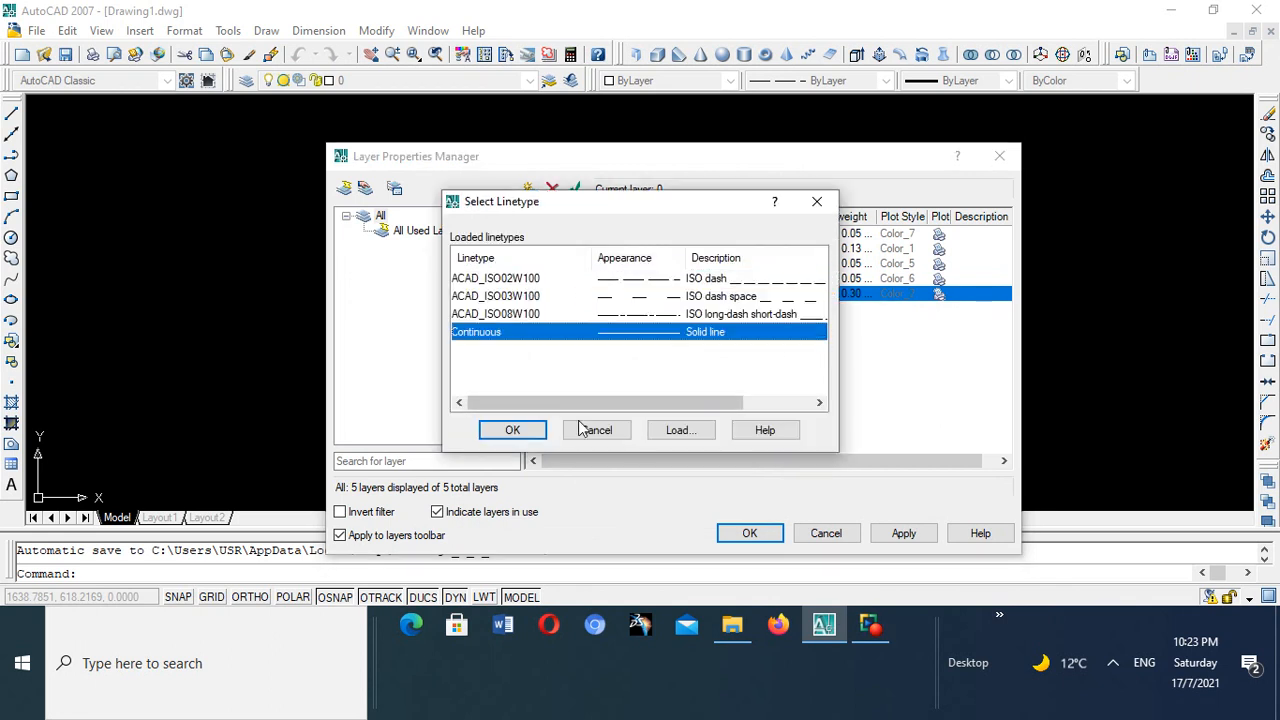
{"action": "left_click", "coordinate": [520, 430]}
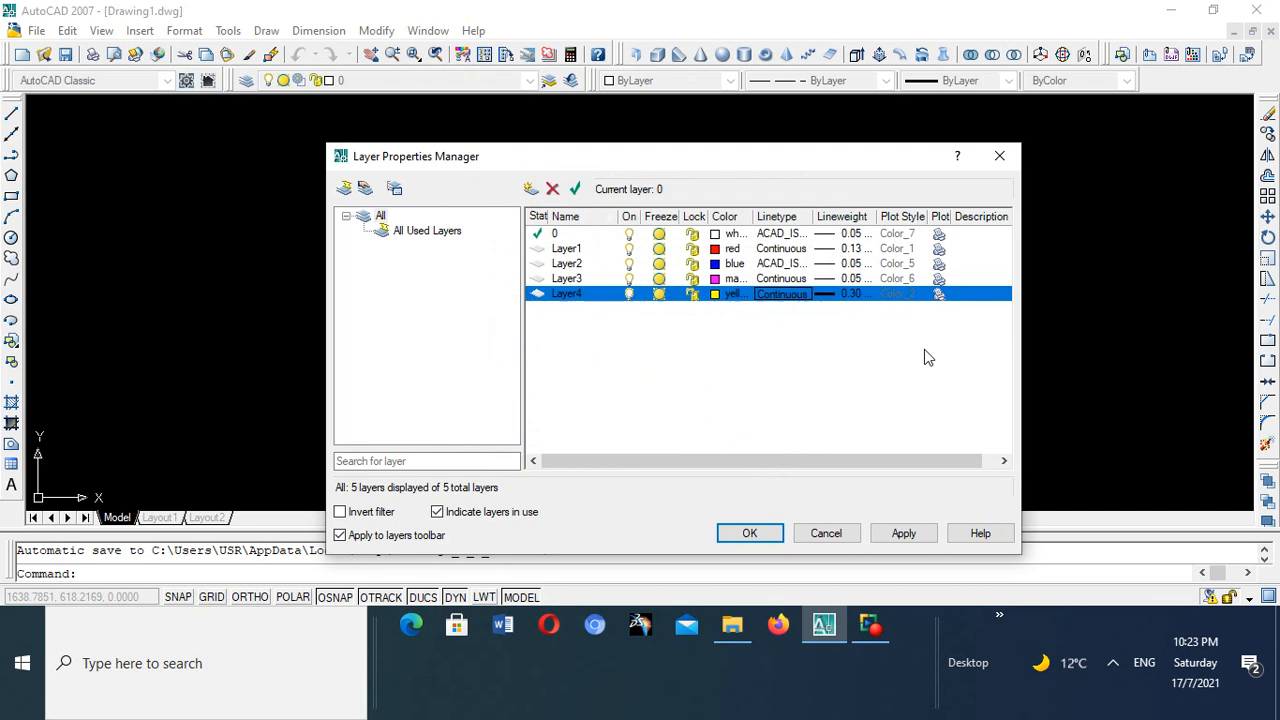
- Set the lineweight of Layer4 to 0.09 mm and accept all the layer settings
{"action": "left_click", "coordinate": [868, 294]}
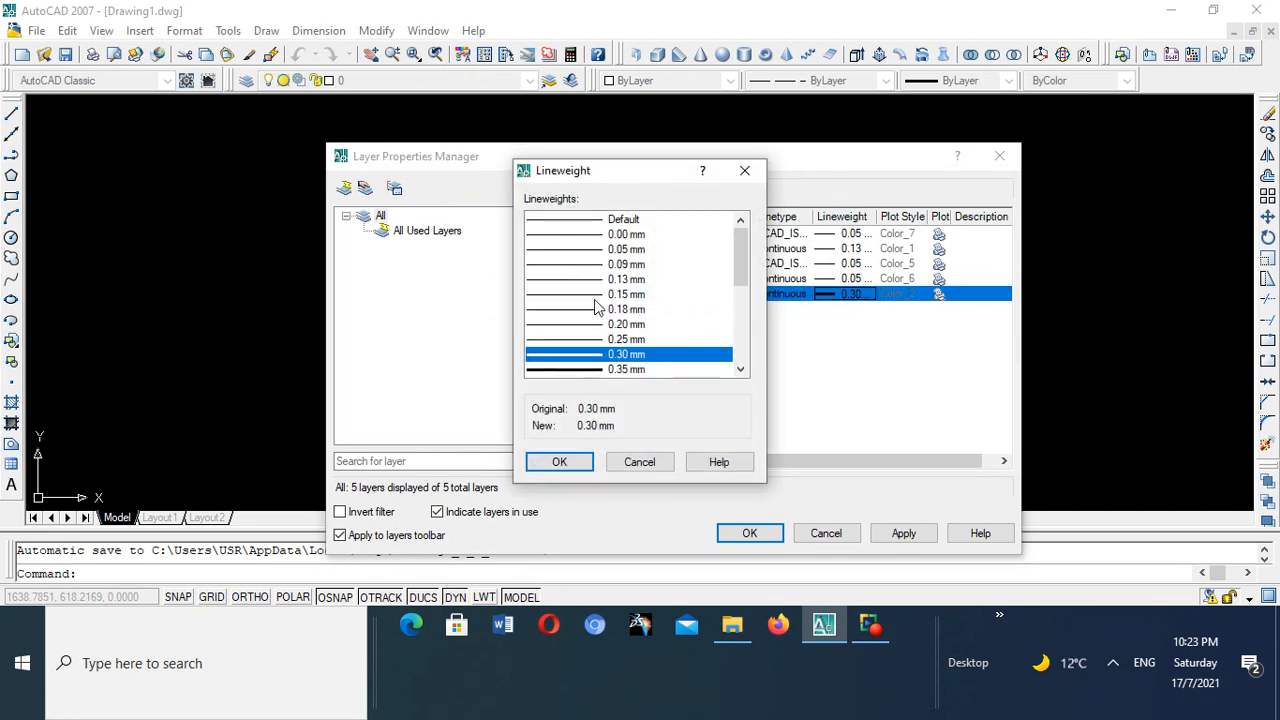
{"action": "left_click", "coordinate": [592, 265]}
{"action": "left_click", "coordinate": [559, 463]}
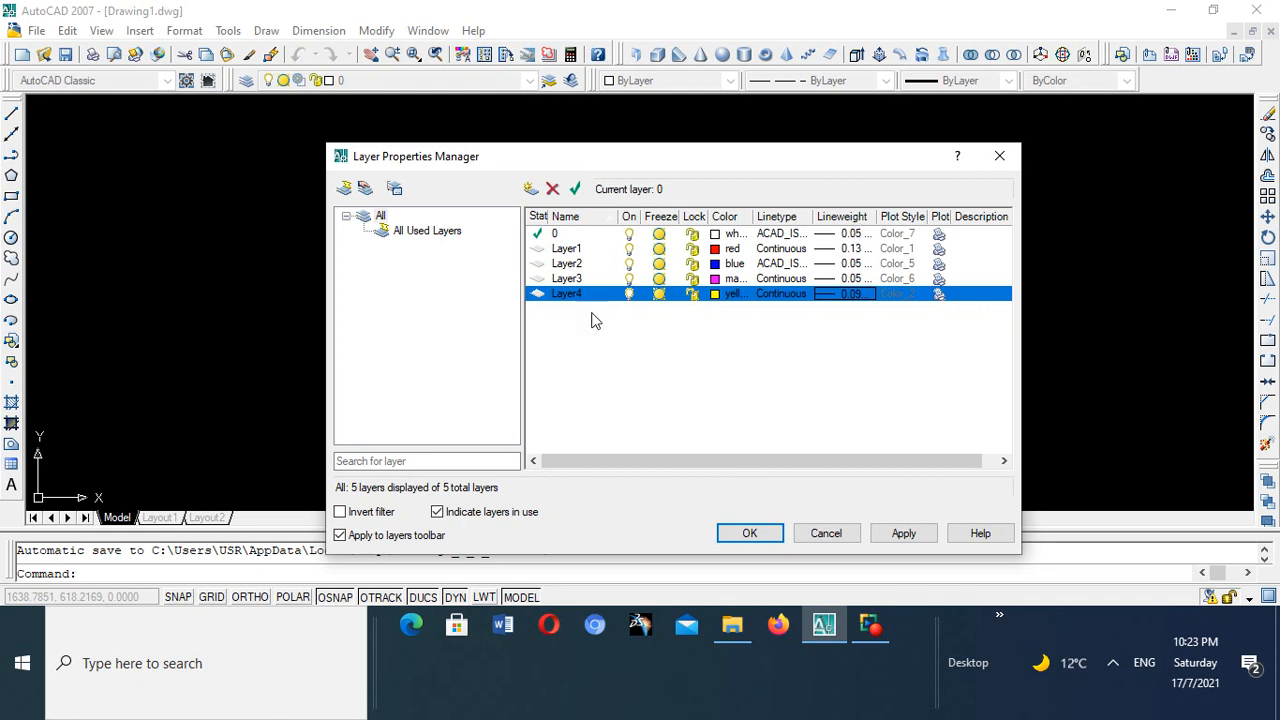
{"action": "left_click", "coordinate": [750, 535]}
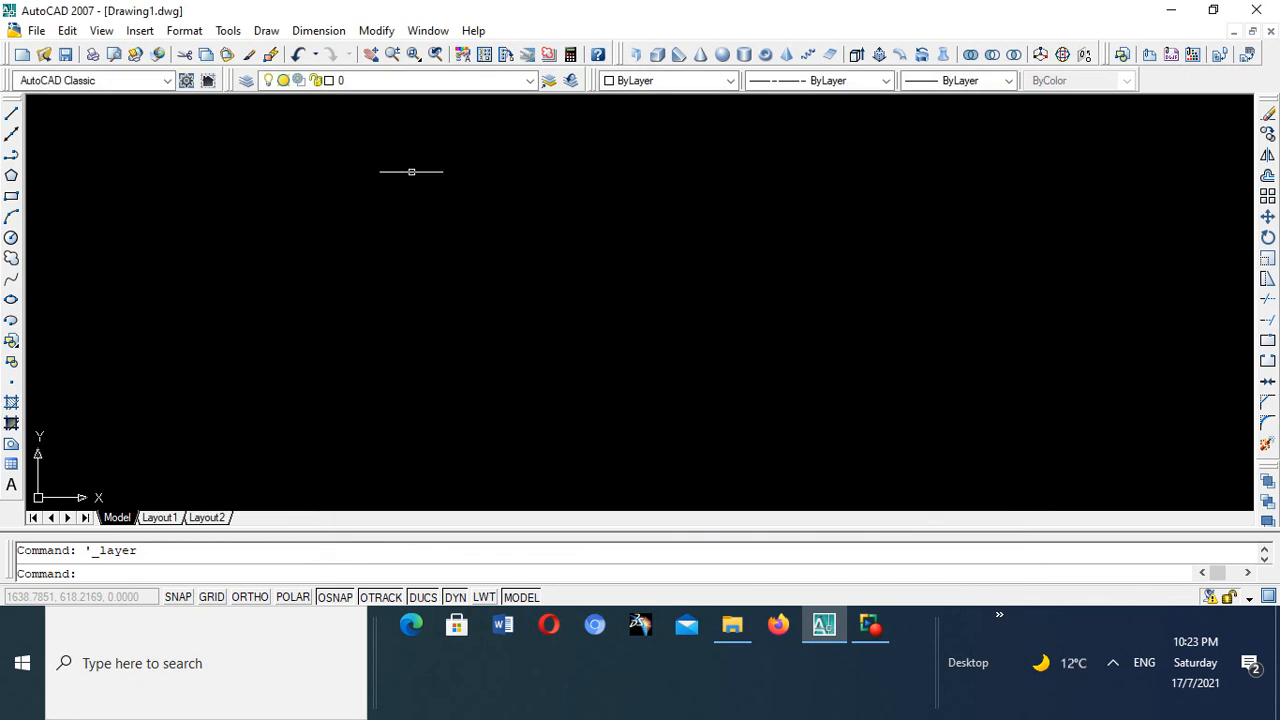
- Try Layer1 as the current layer, then return to layer 0 and review its linetype assignment
{"action": "left_click", "coordinate": [247, 84]}
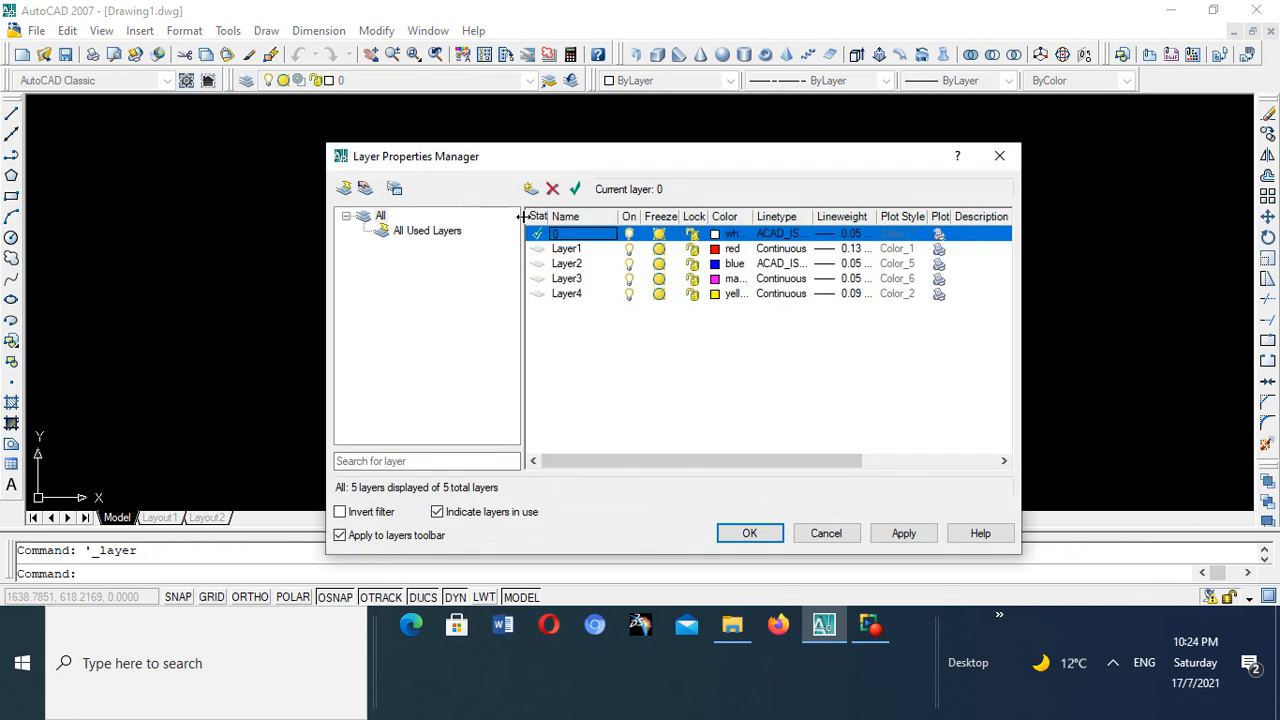
{"action": "double_click", "coordinate": [561, 250]}
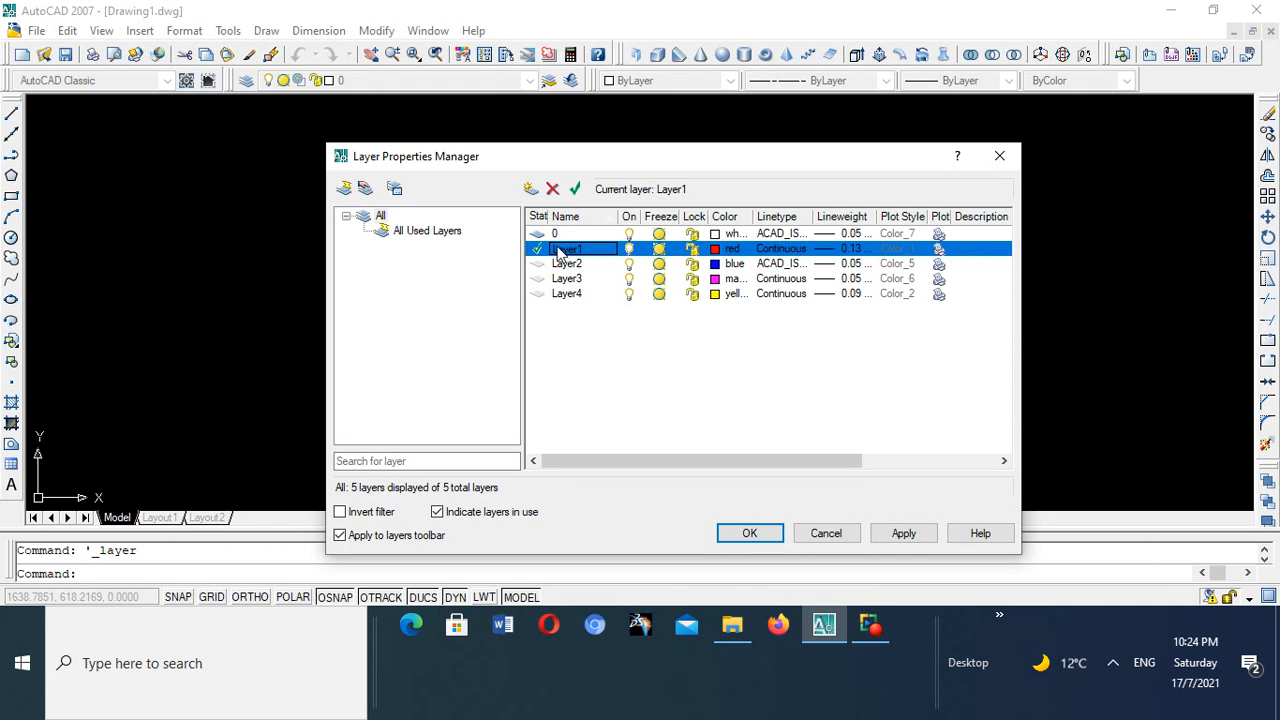
{"action": "double_click", "coordinate": [546, 234]}
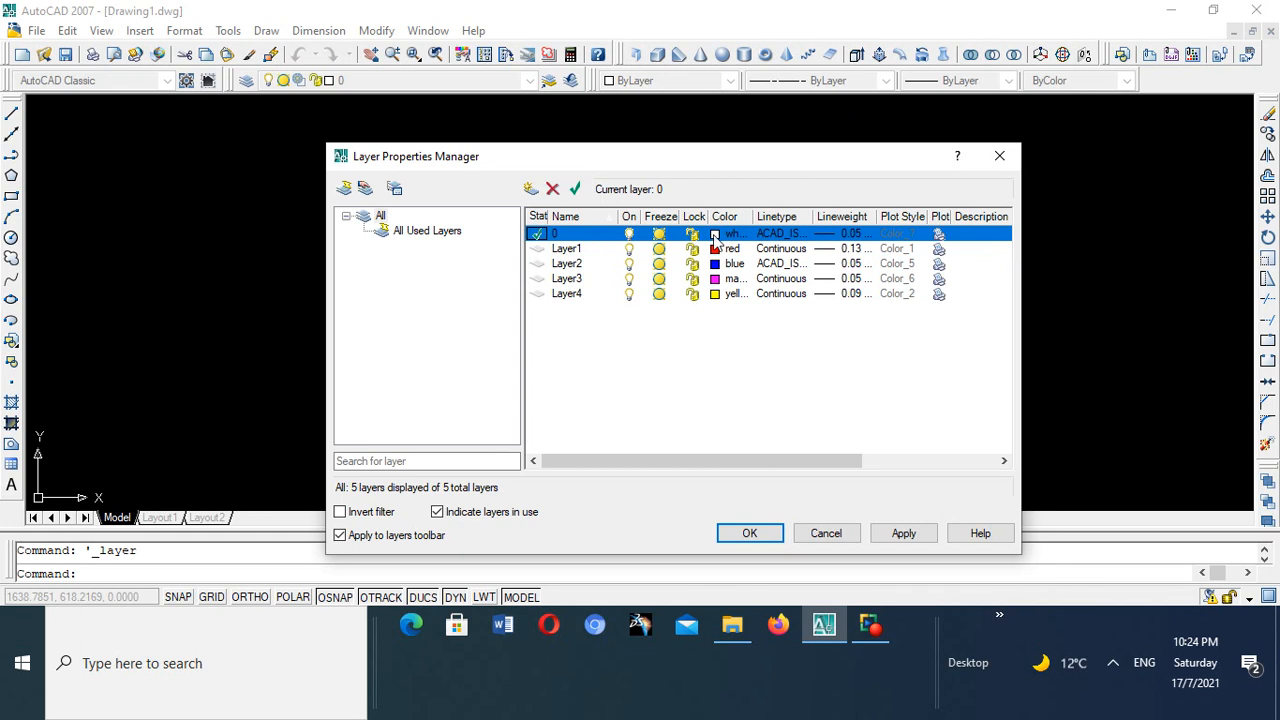
{"action": "left_click", "coordinate": [775, 236]}
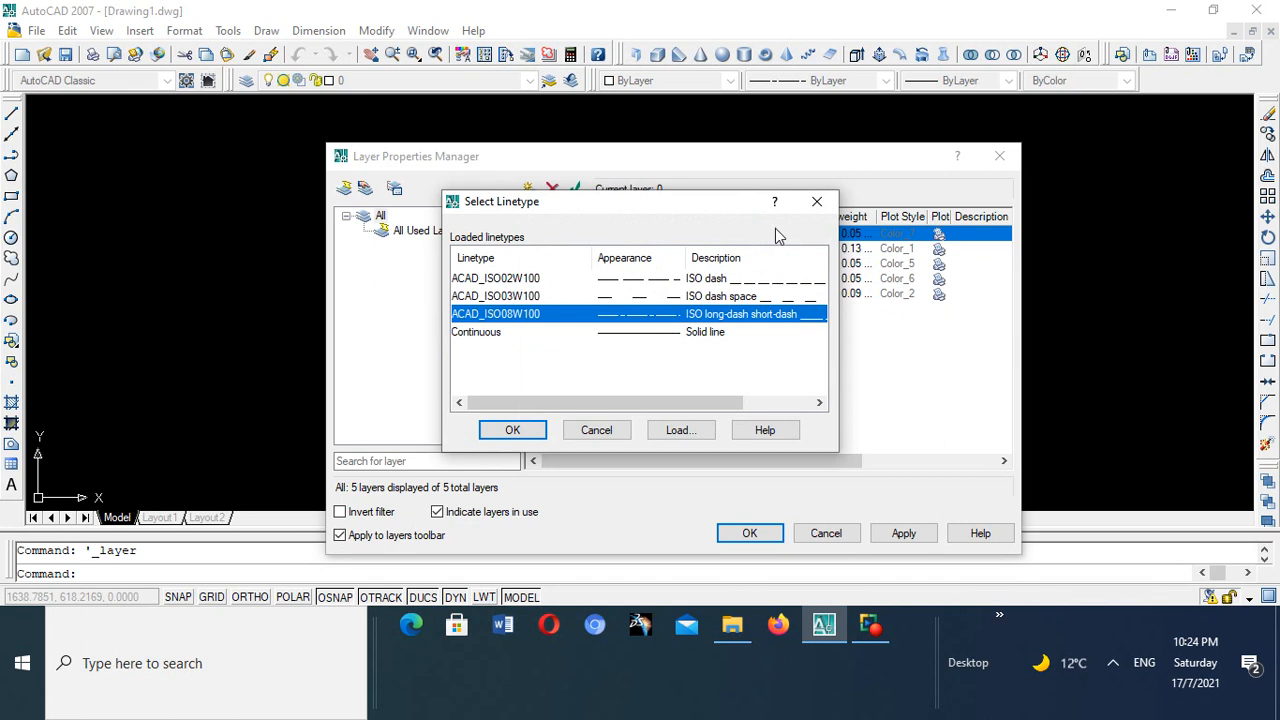
{"action": "left_click", "coordinate": [512, 430]}
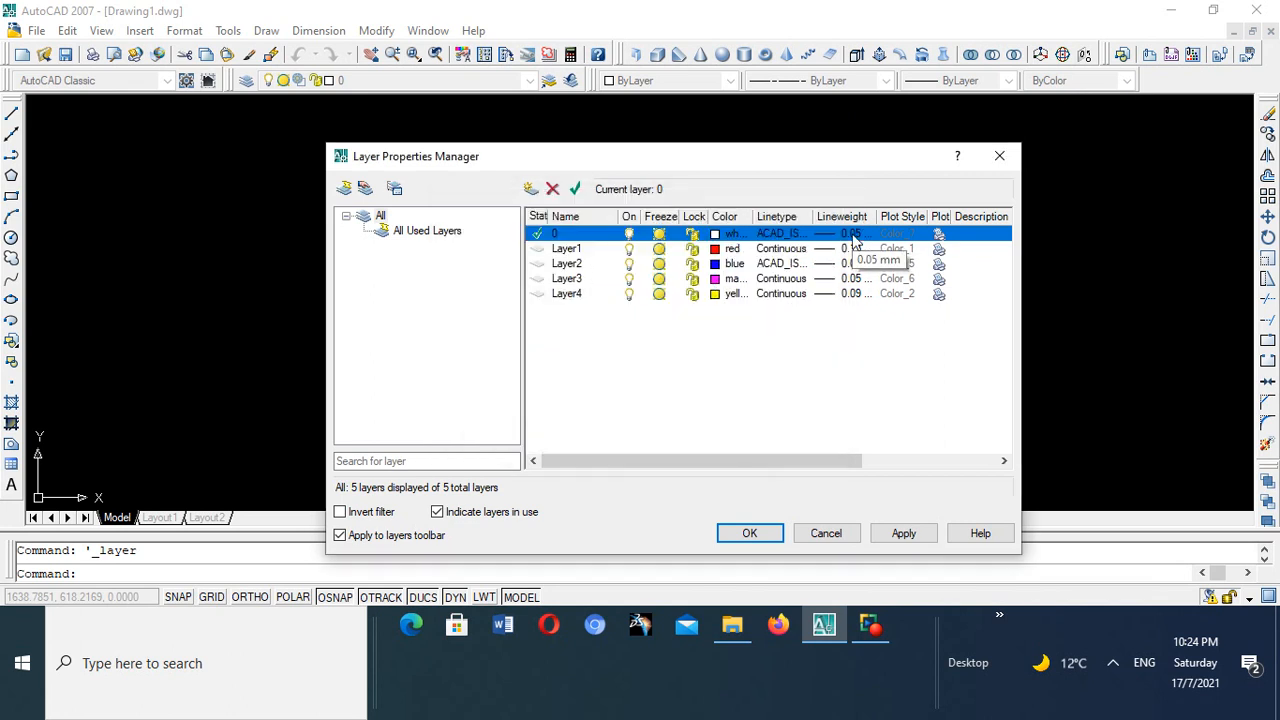
{"action": "left_click", "coordinate": [749, 533]}
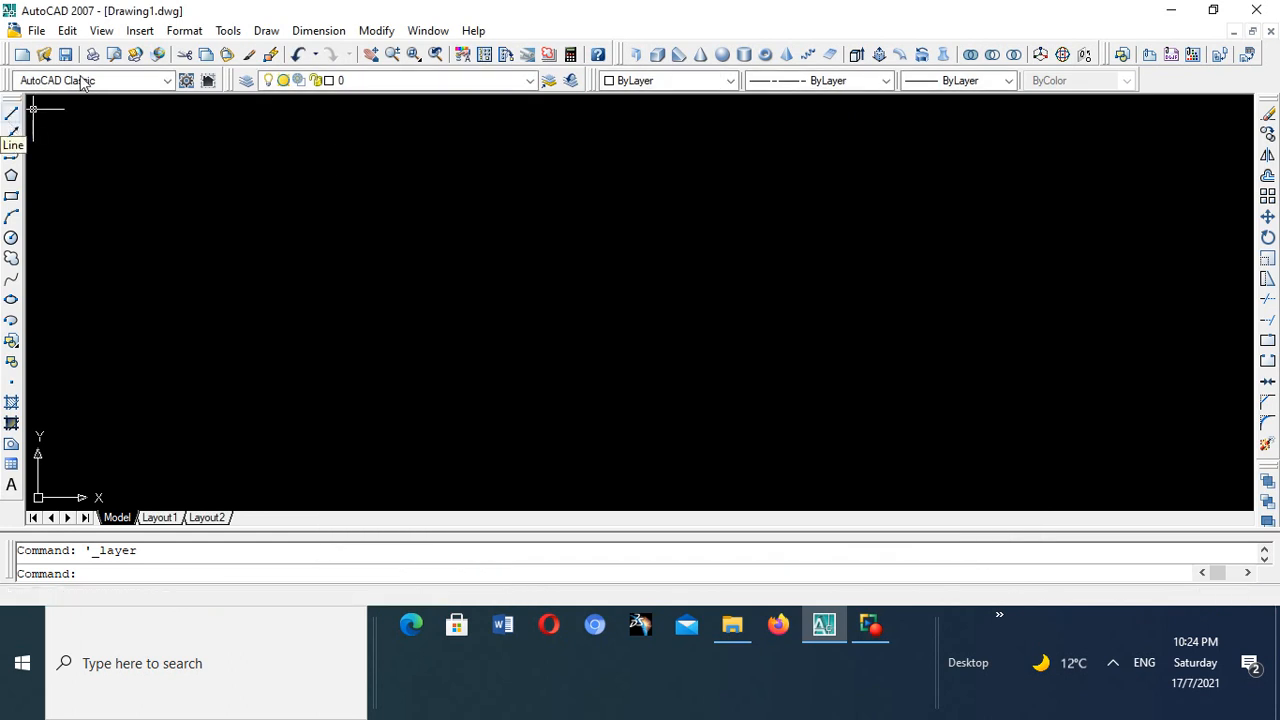
- Draw an open zigzag of 12 connected line segments across the drawing area on layer 0
{"action": "left_click", "coordinate": [11, 113]}
{"action": "left_click", "coordinate": [194, 280]}
{"action": "left_click", "coordinate": [396, 200]}
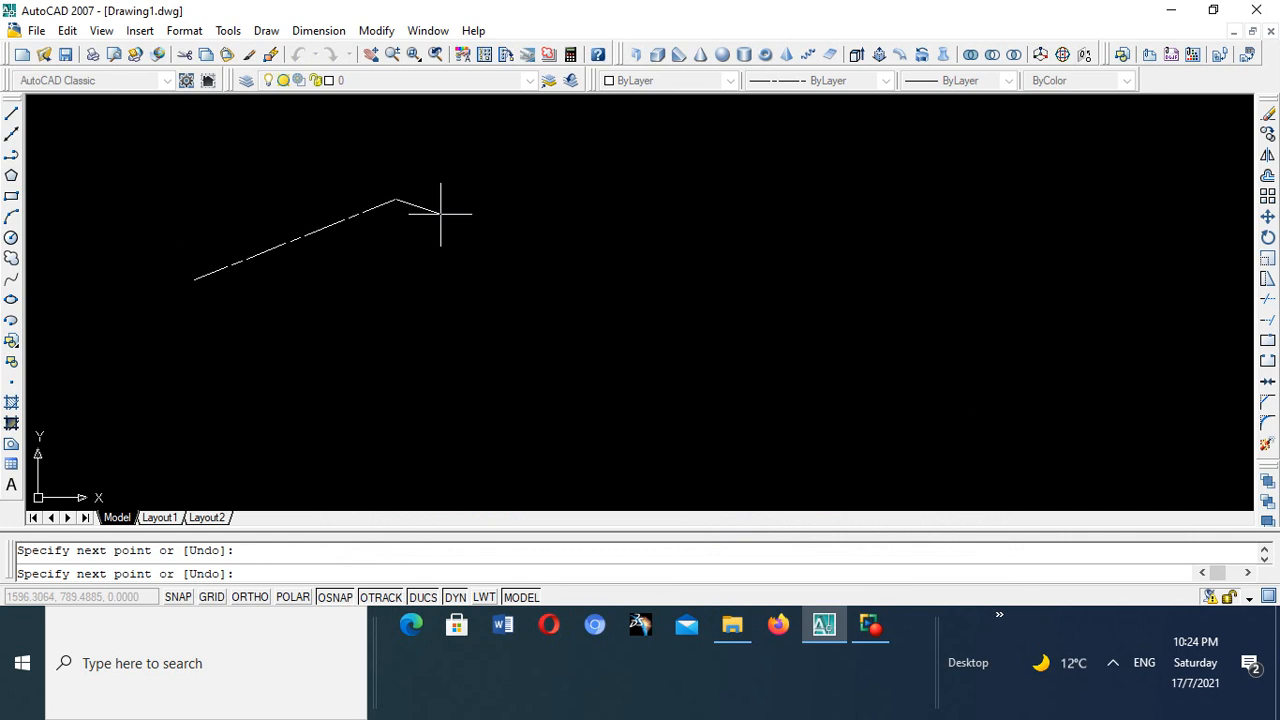
{"action": "left_click", "coordinate": [583, 240]}
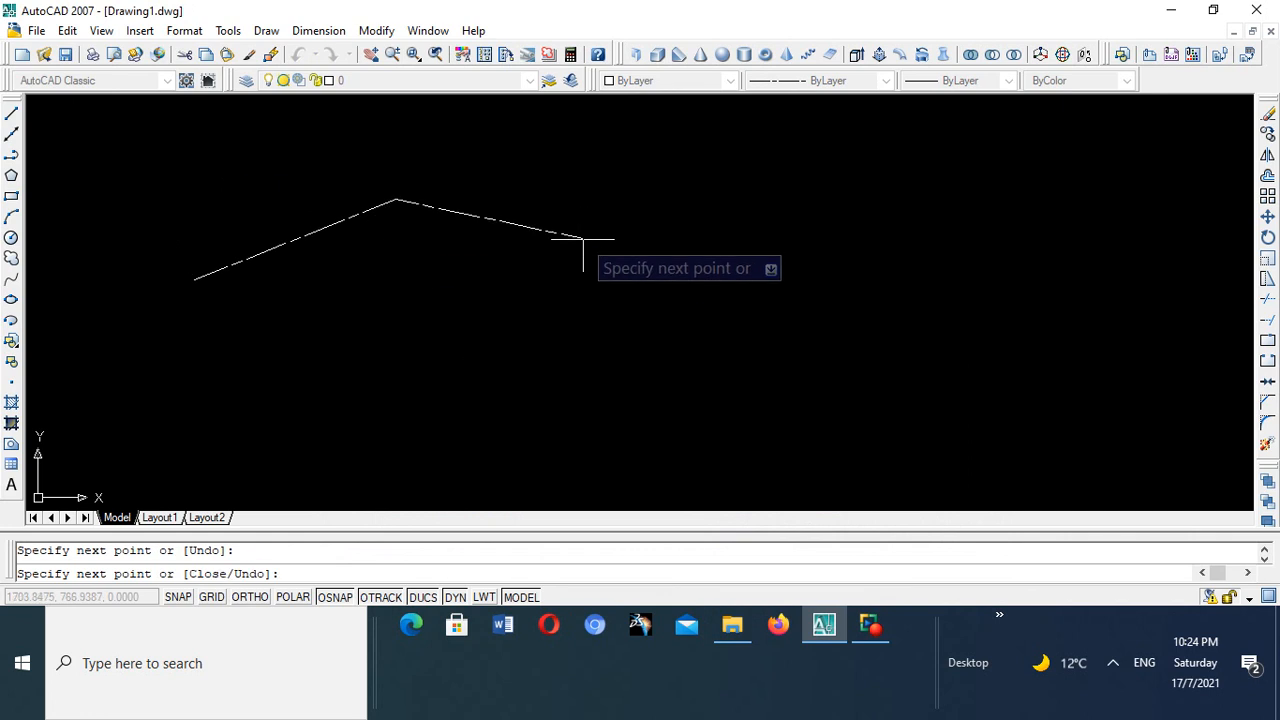
{"action": "left_click", "coordinate": [495, 328]}
{"action": "left_click", "coordinate": [861, 267]}
{"action": "left_click", "coordinate": [969, 228]}
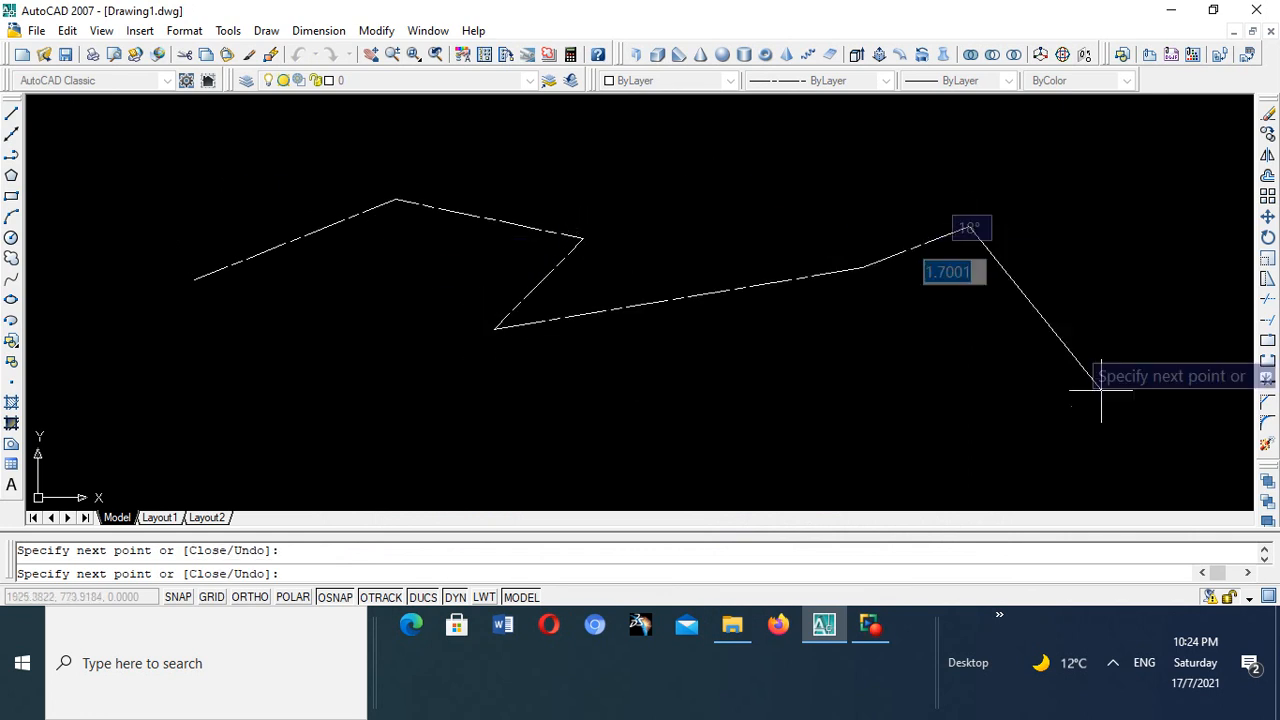
{"action": "left_click", "coordinate": [1094, 397]}
{"action": "left_click", "coordinate": [1160, 196]}
{"action": "left_click", "coordinate": [769, 202]}
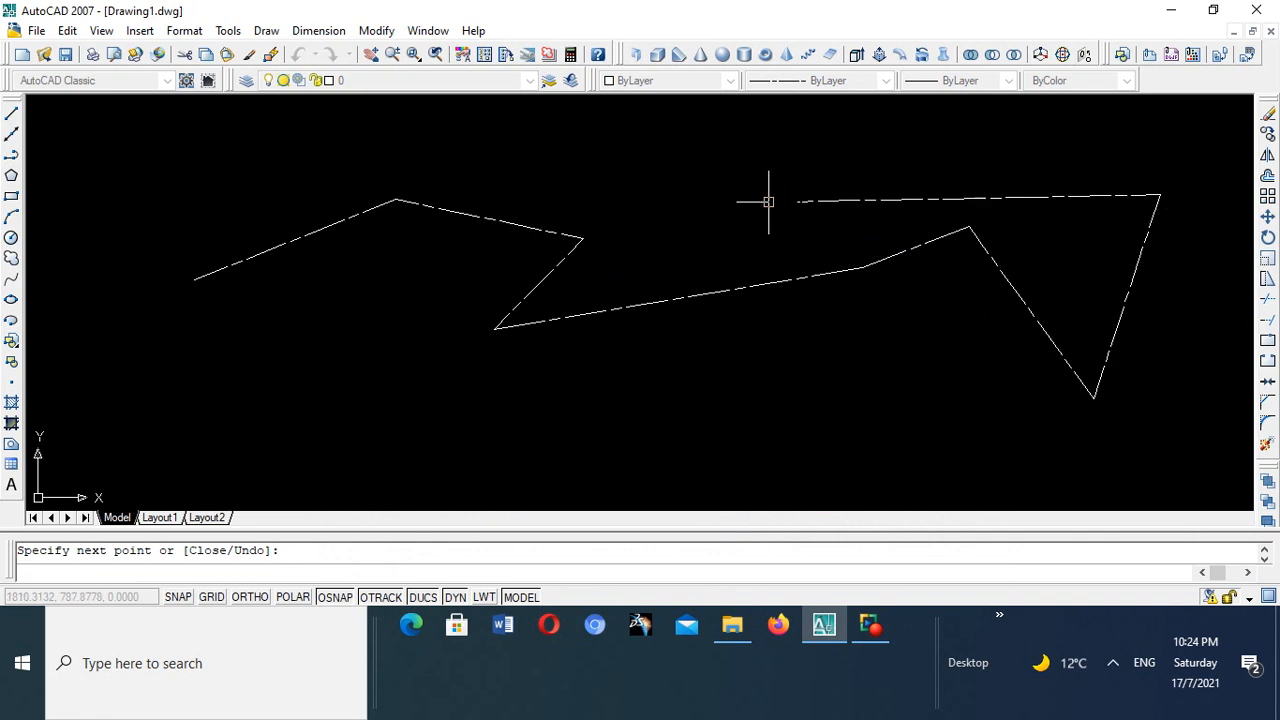
{"action": "left_click", "coordinate": [788, 370]}
{"action": "left_click", "coordinate": [541, 174]}
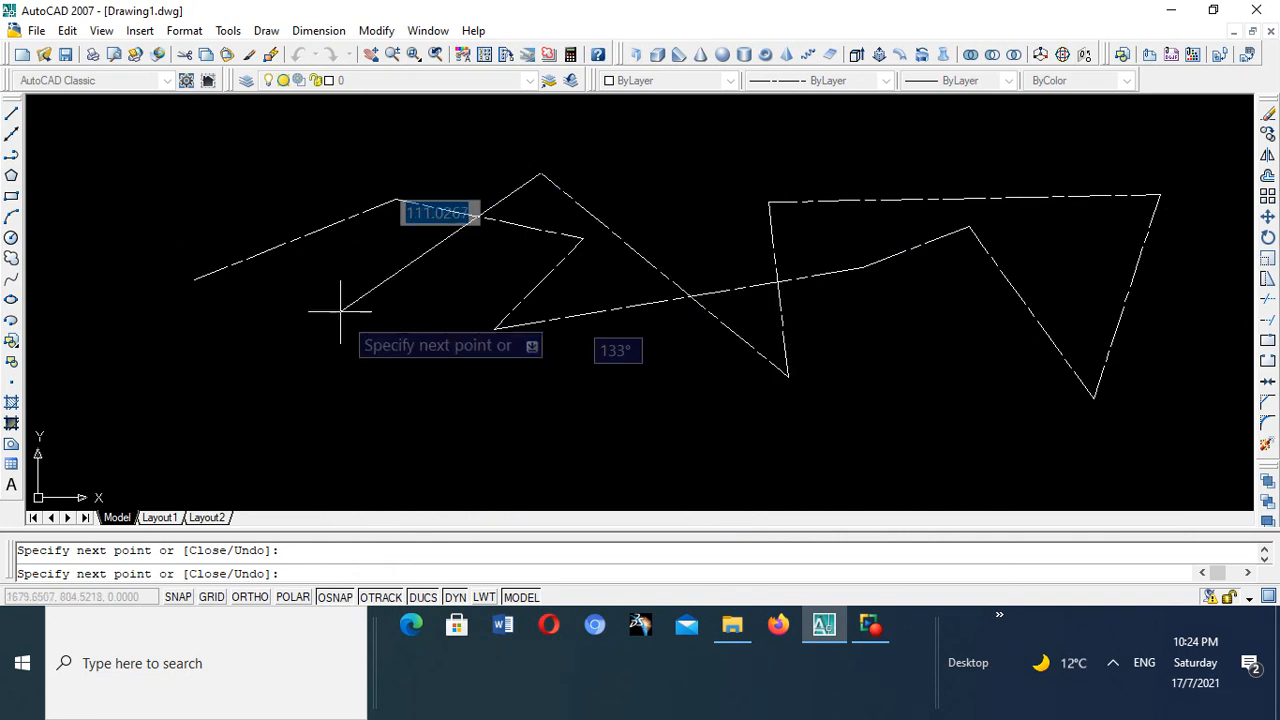
{"action": "left_click", "coordinate": [339, 309]}
{"action": "right_click", "coordinate": [290, 174]}
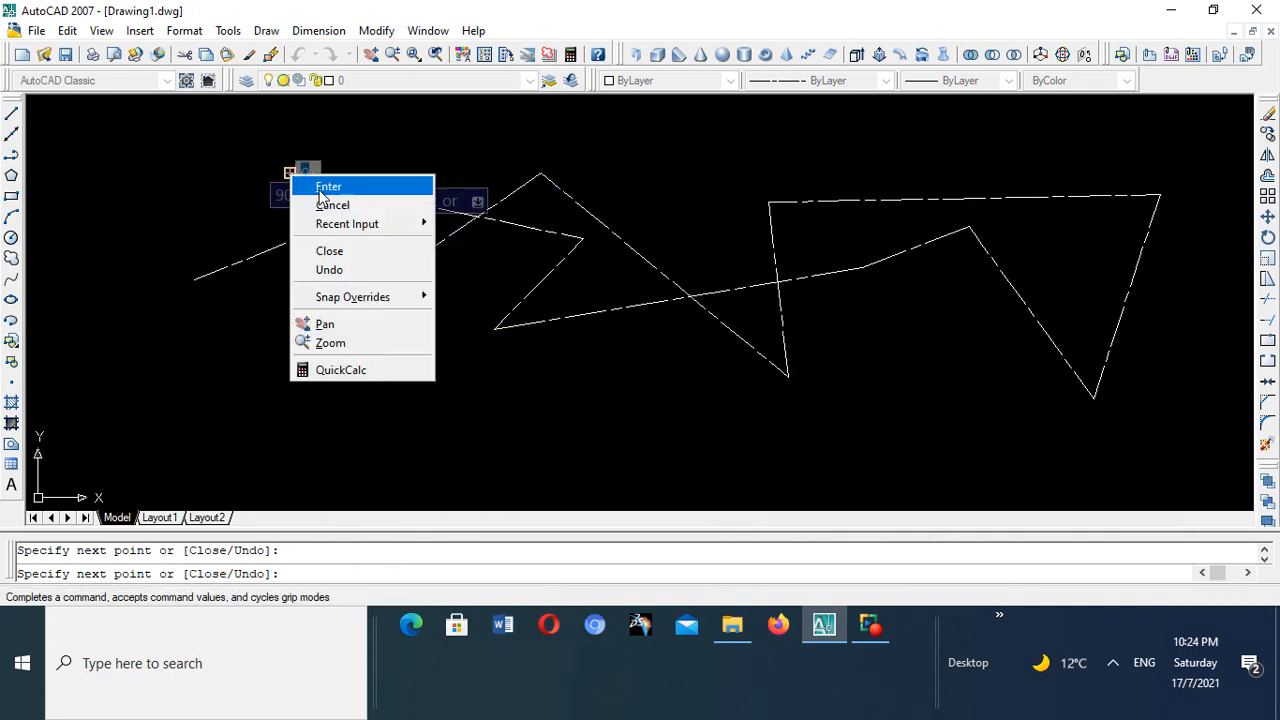
{"action": "left_click", "coordinate": [326, 188]}
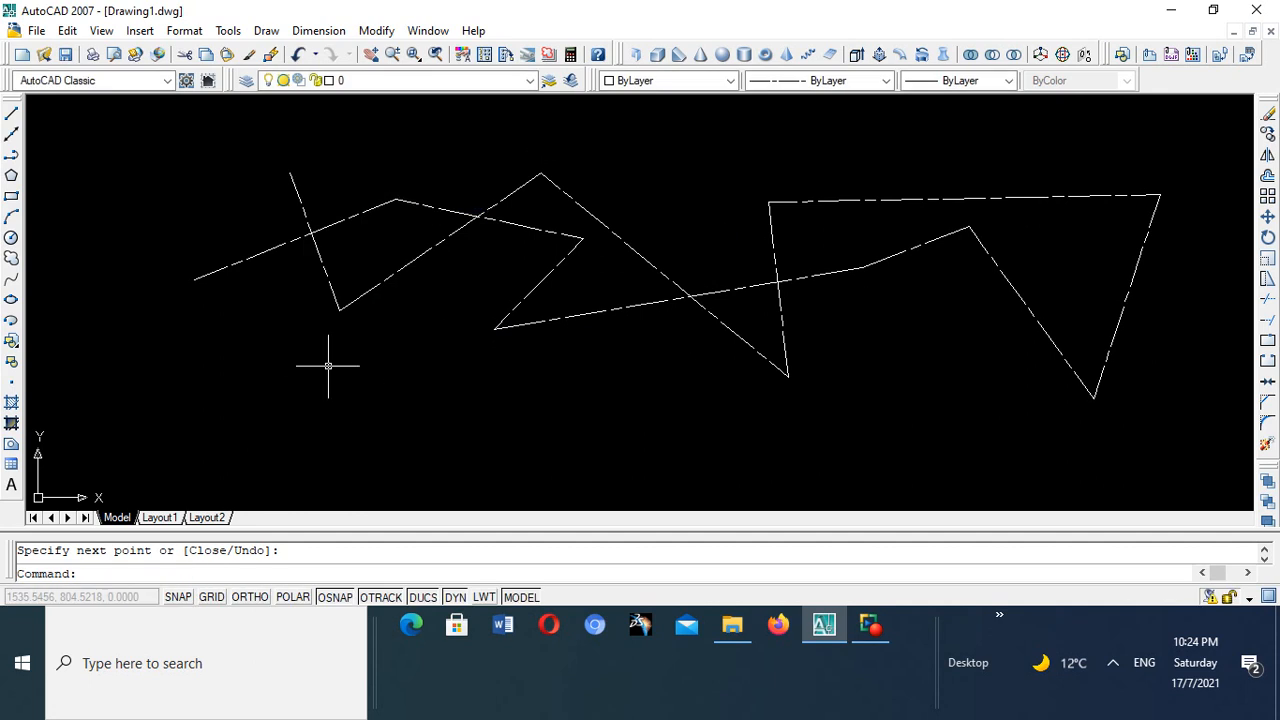
- Make Layer1 the current layer in the Layer Properties Manager
{"action": "left_click", "coordinate": [246, 83]}
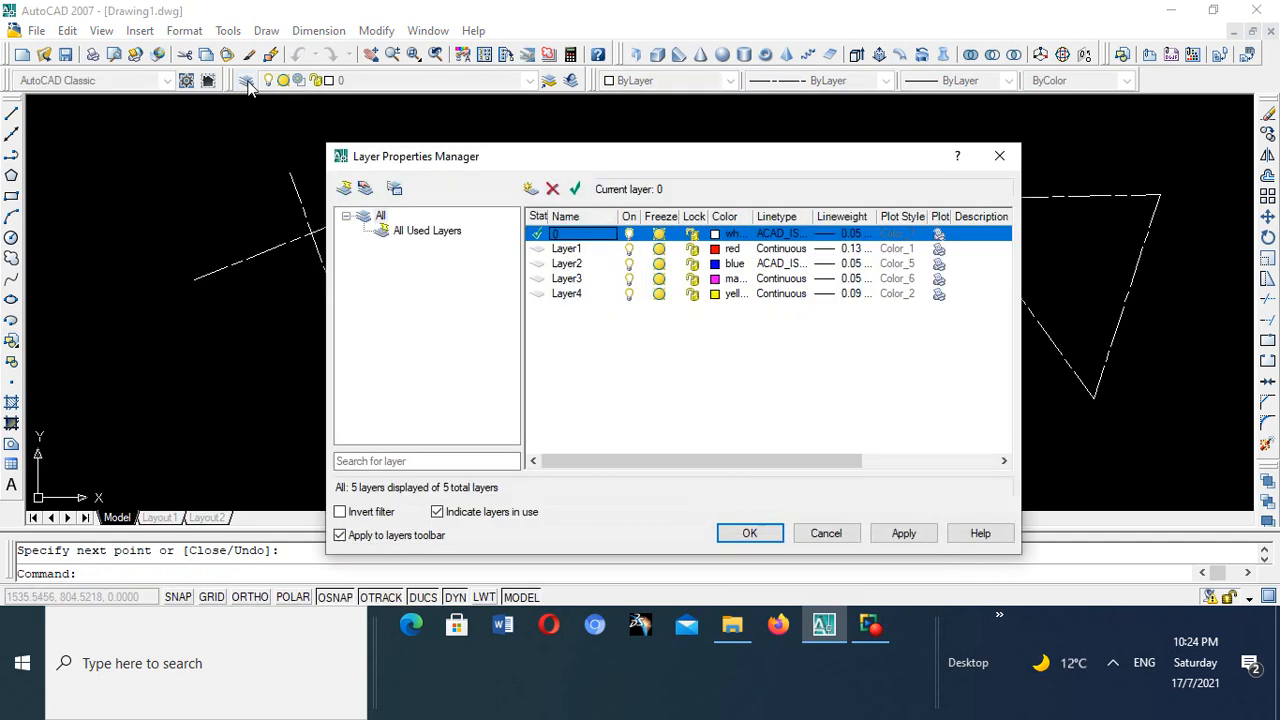
{"action": "double_click", "coordinate": [542, 251]}
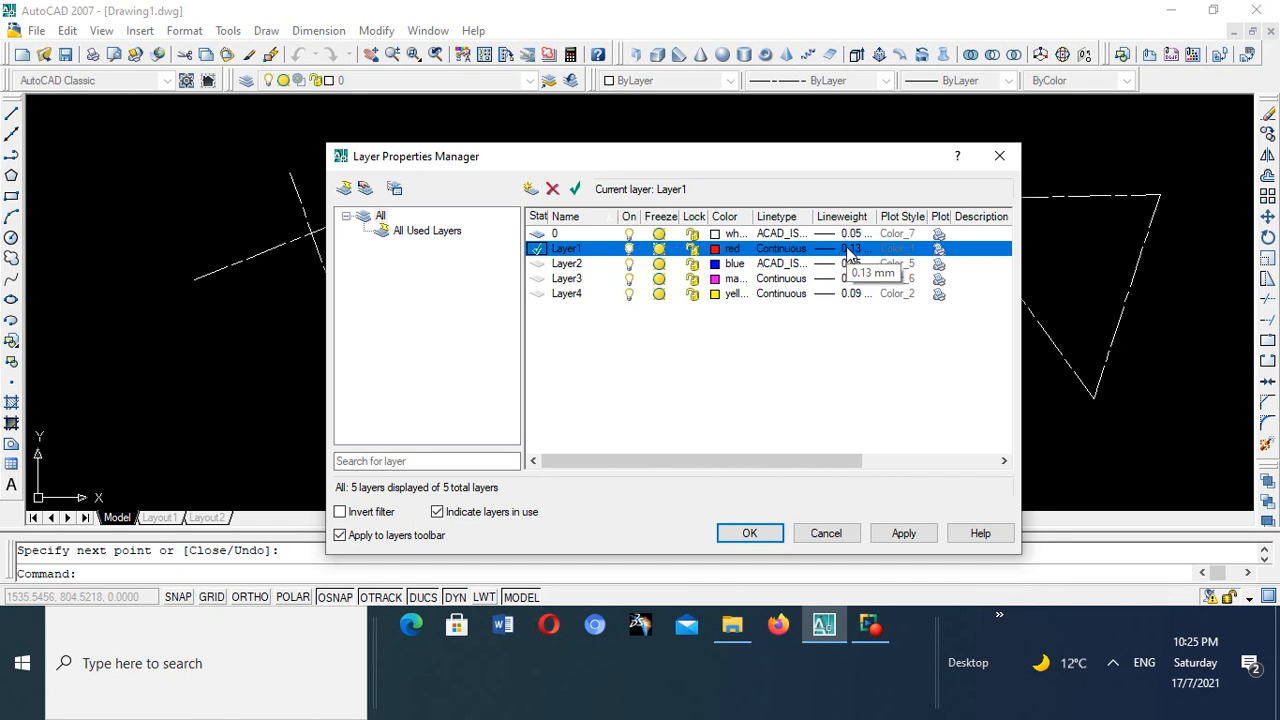
{"action": "left_click", "coordinate": [749, 533]}
- Draw an open zigzag of 12 connected line segments across the drawing area on Layer1
{"action": "left_click", "coordinate": [12, 113]}
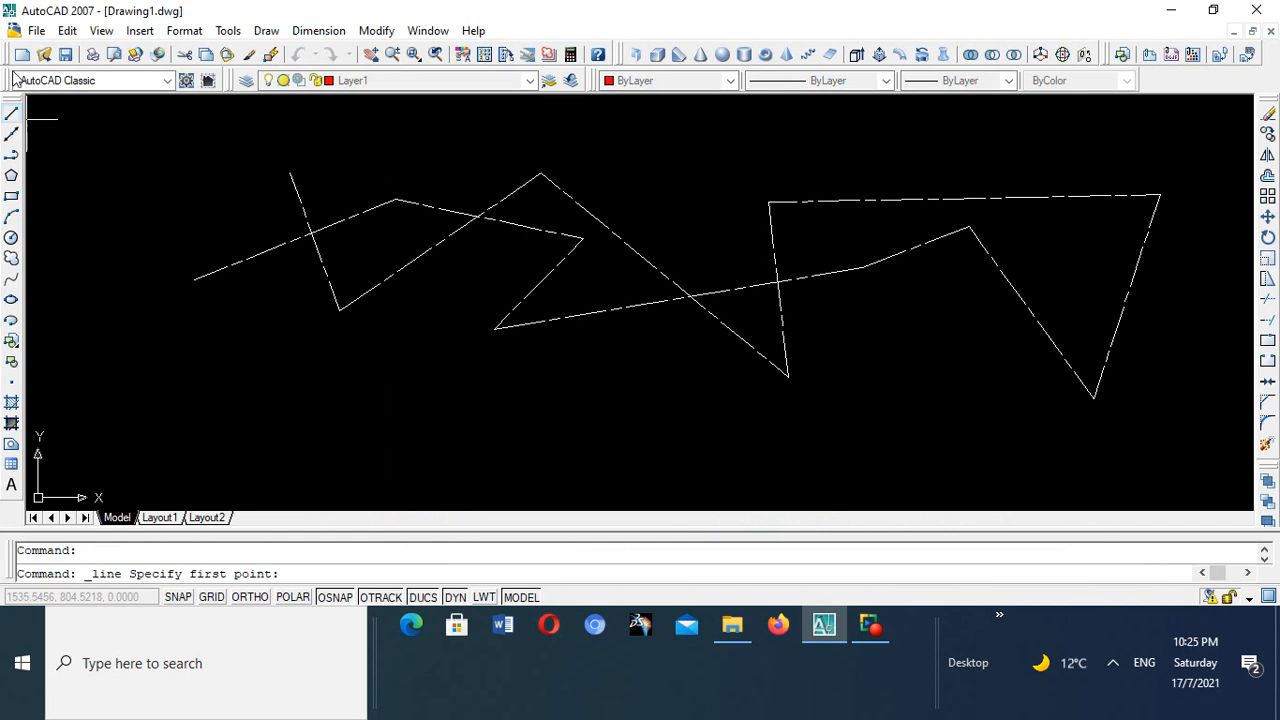
{"action": "left_click", "coordinate": [298, 410]}
{"action": "left_click", "coordinate": [465, 329]}
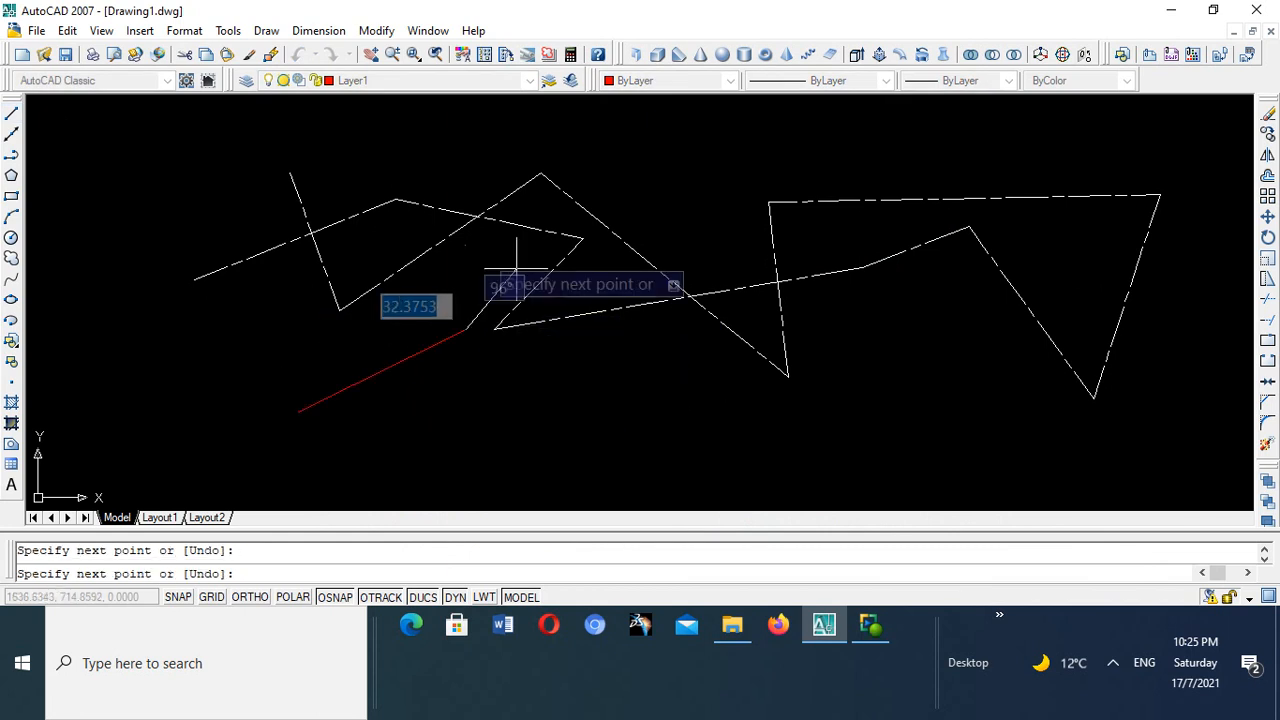
{"action": "left_click", "coordinate": [596, 384]}
{"action": "left_click", "coordinate": [716, 143]}
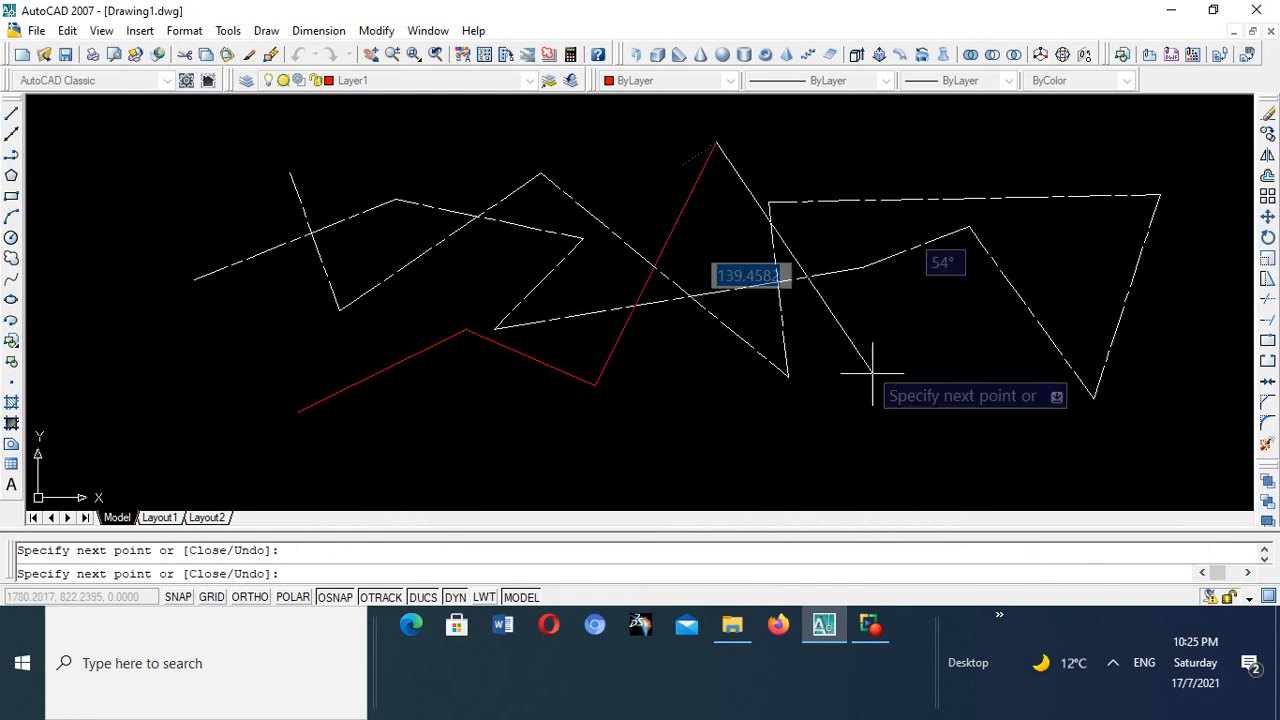
{"action": "left_click", "coordinate": [890, 390]}
{"action": "left_click", "coordinate": [959, 122]}
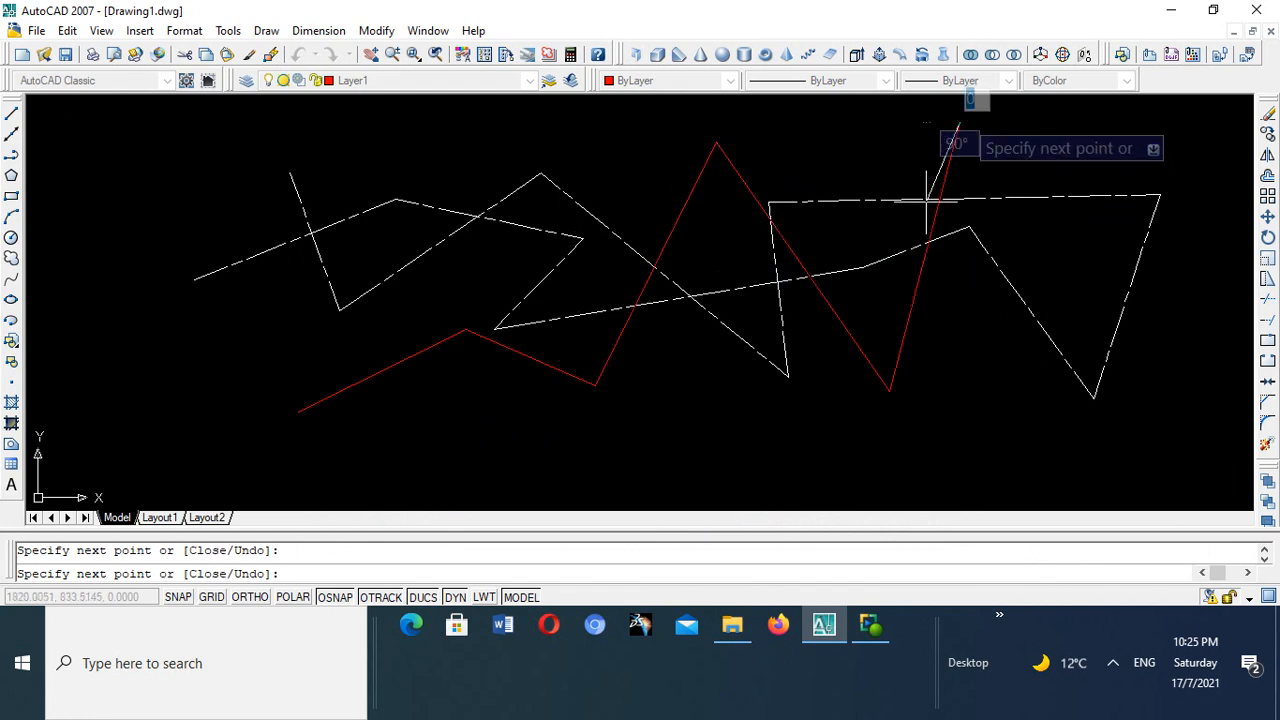
{"action": "left_click", "coordinate": [764, 424]}
{"action": "left_click", "coordinate": [575, 155]}
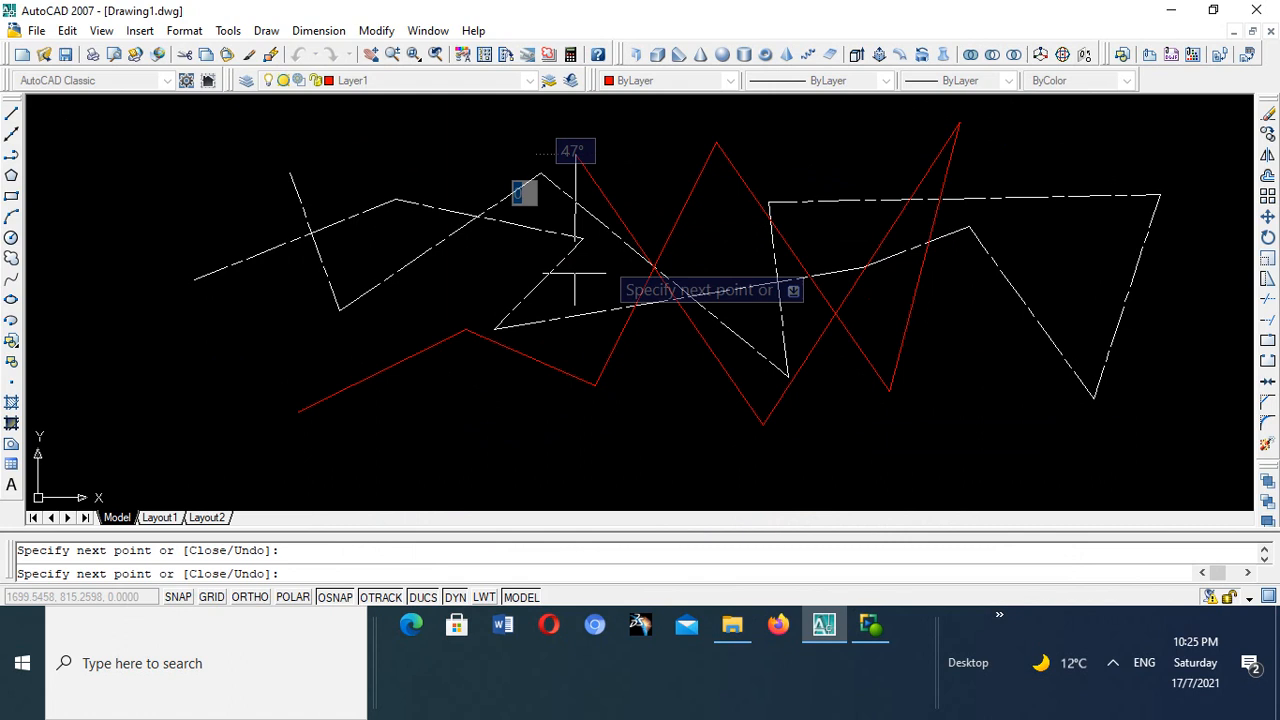
{"action": "left_click", "coordinate": [390, 170]}
{"action": "left_click", "coordinate": [498, 432]}
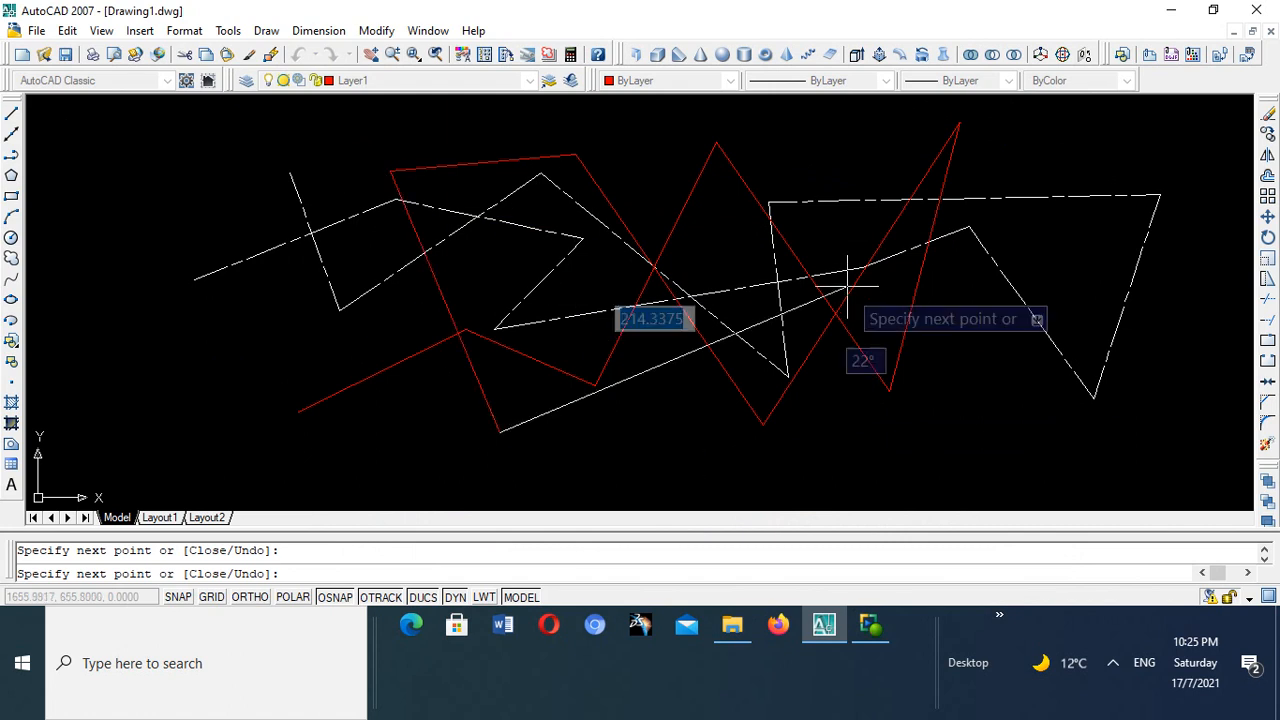
{"action": "left_click", "coordinate": [865, 181]}
{"action": "left_click", "coordinate": [1097, 160]}
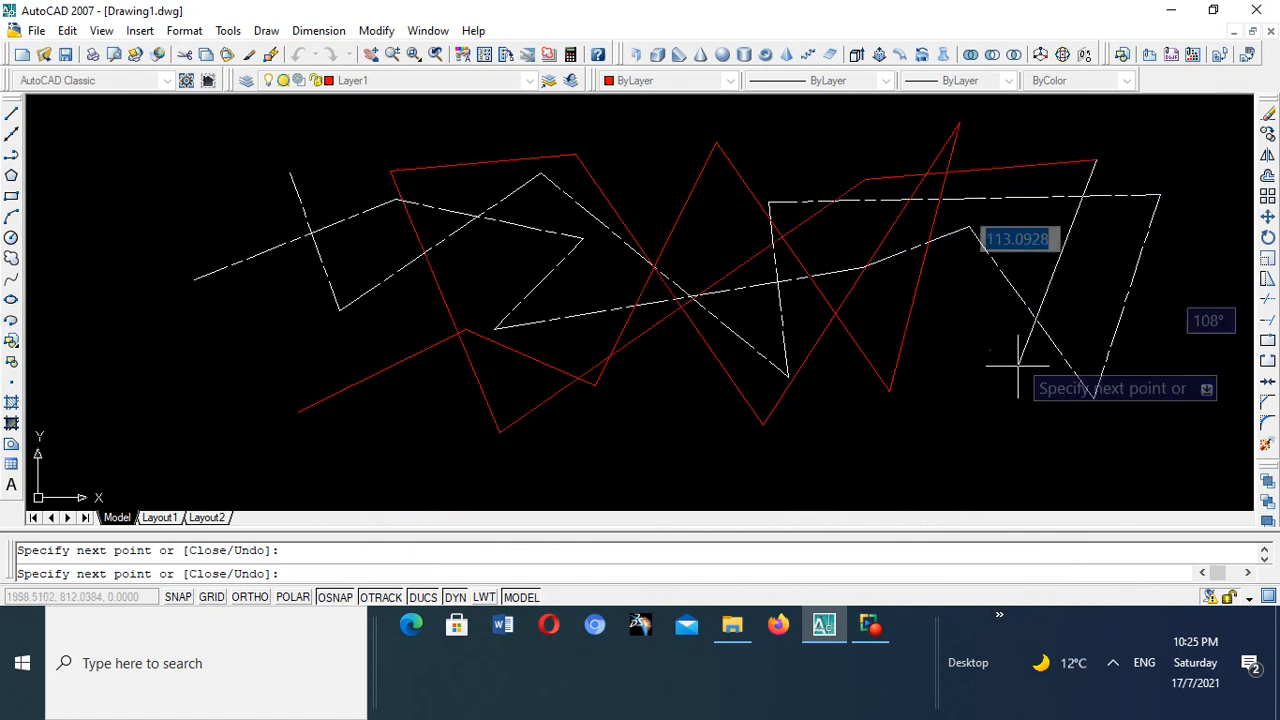
{"action": "right_click", "coordinate": [1030, 355]}
{"action": "left_click", "coordinate": [1064, 366]}
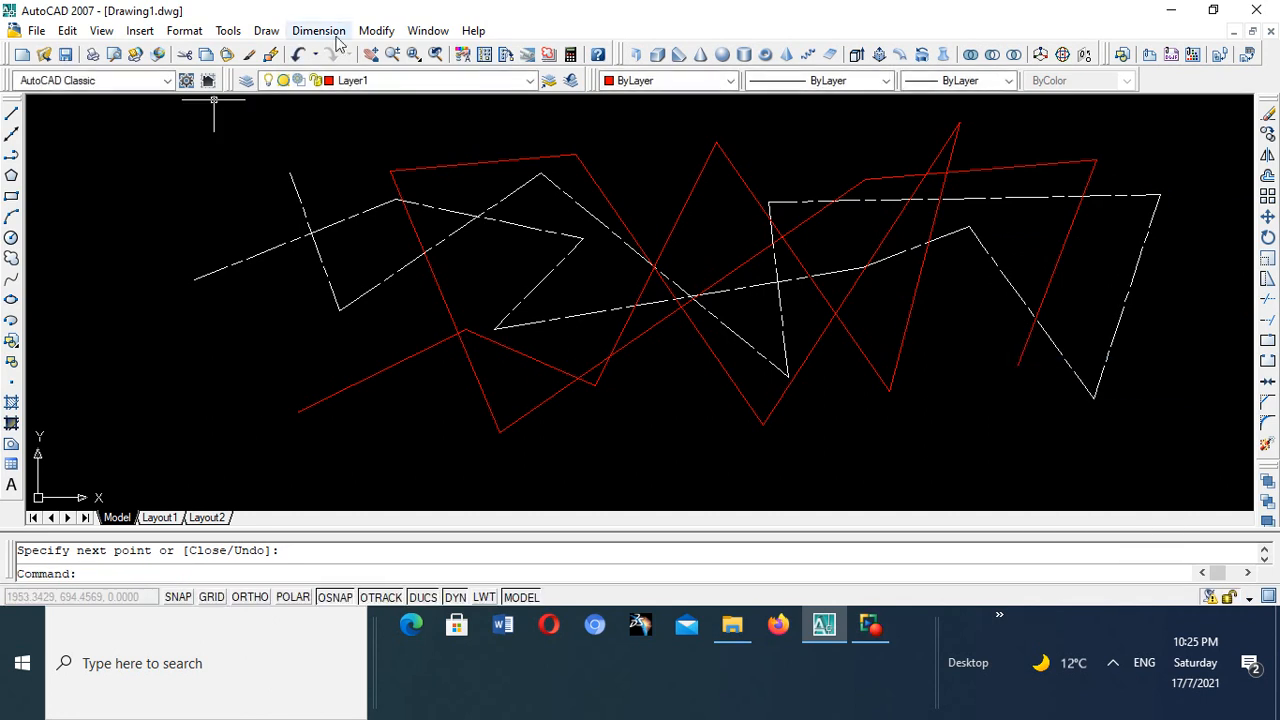
- Make Layer2 the current layer in the Layer Properties Manager and accept the change
{"action": "left_click", "coordinate": [529, 81]}
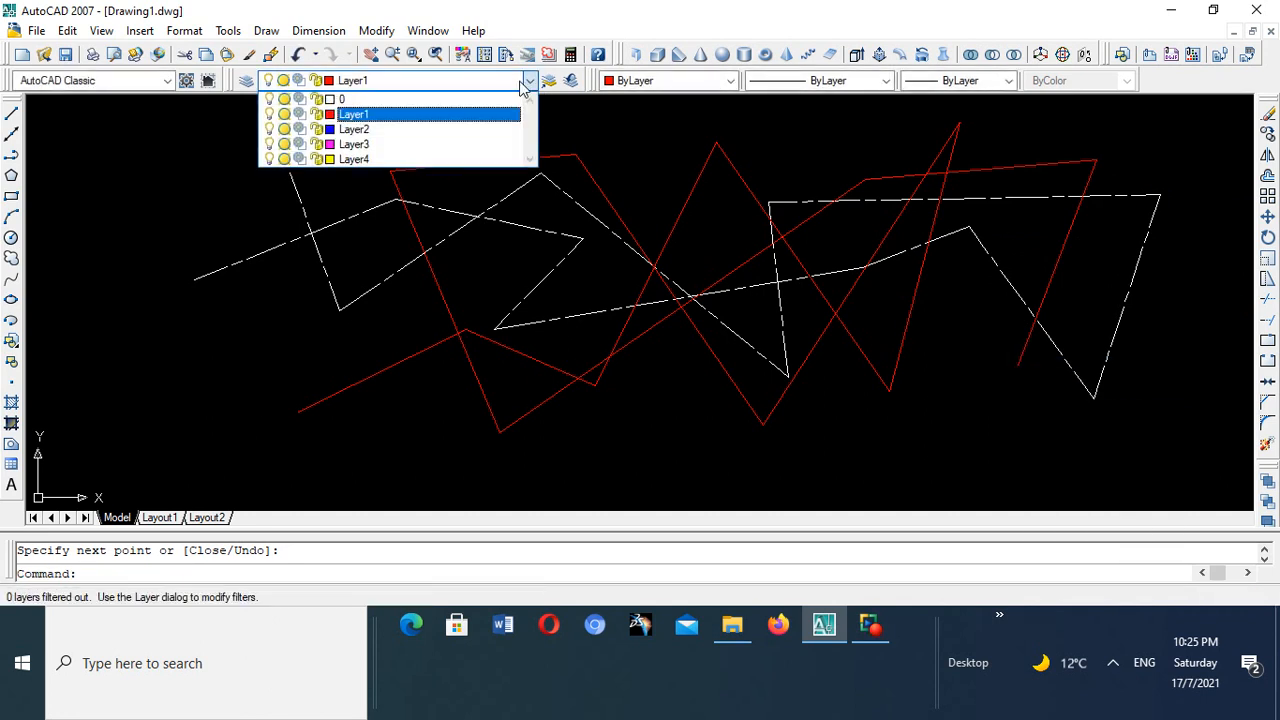
{"action": "left_click", "coordinate": [248, 80]}
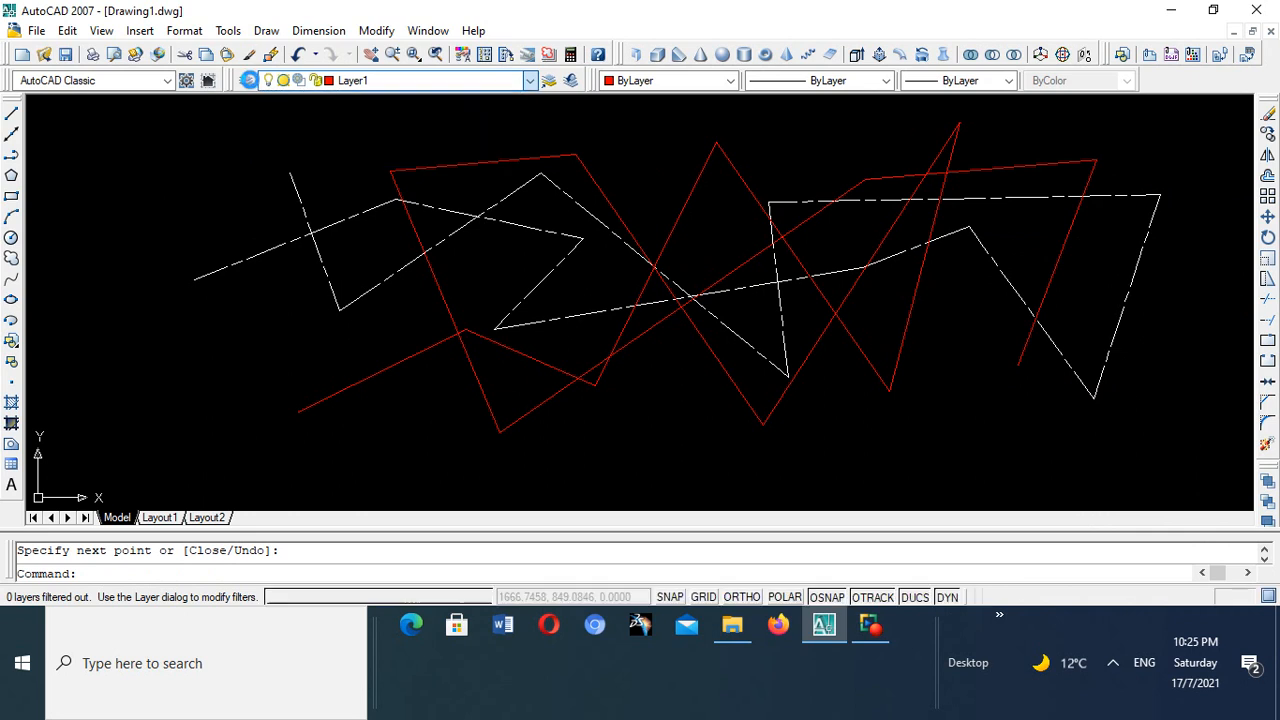
{"action": "left_click", "coordinate": [247, 84]}
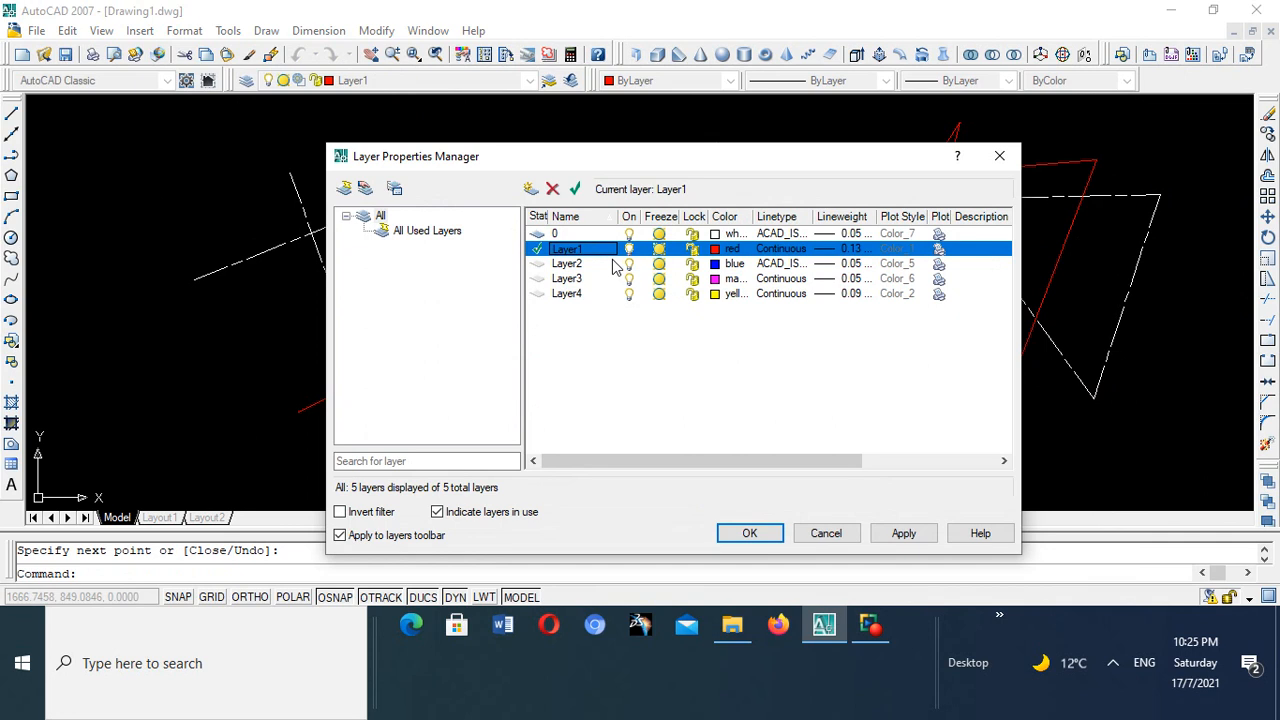
{"action": "left_click", "coordinate": [577, 264]}
{"action": "double_click", "coordinate": [577, 264]}
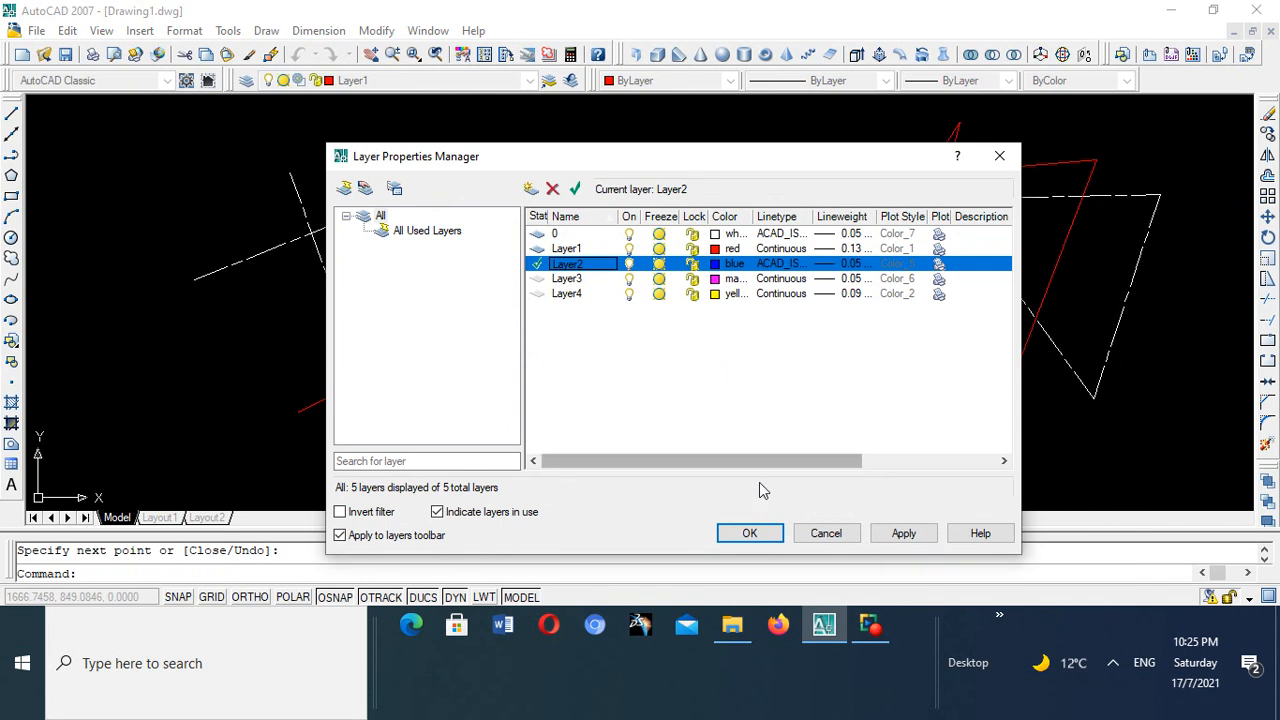
{"action": "left_click", "coordinate": [750, 534]}
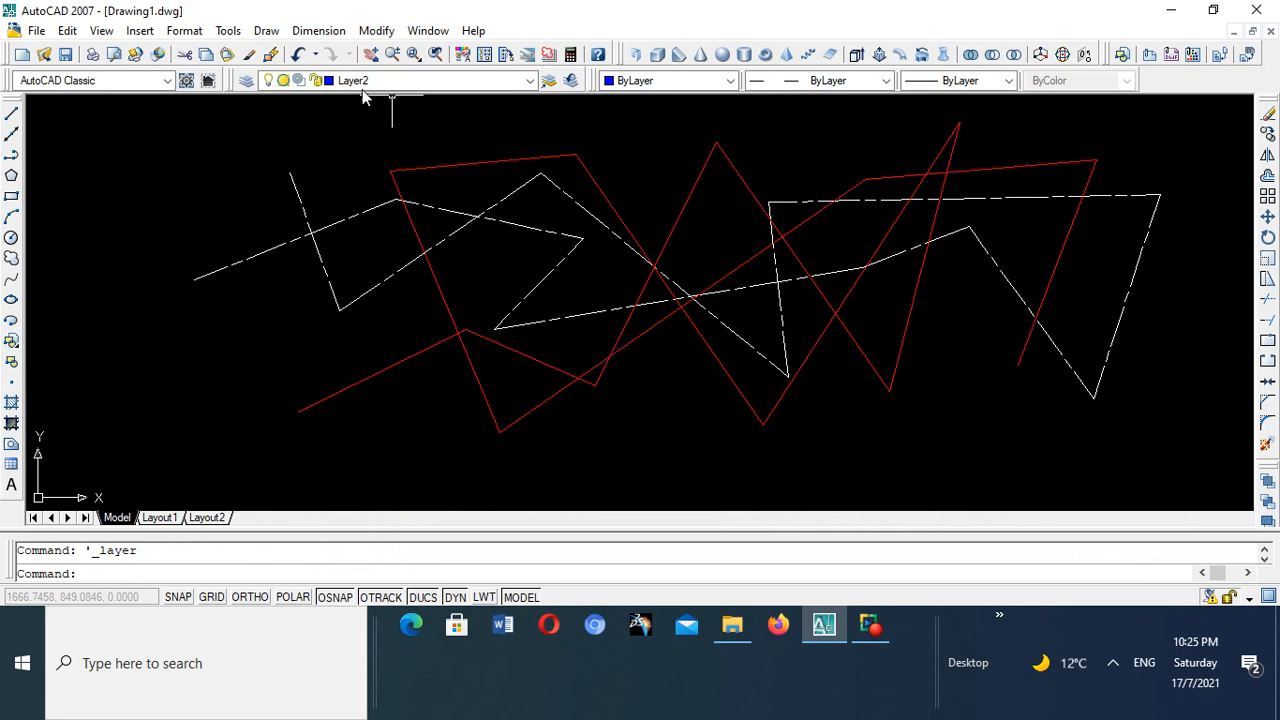
- Try layer 0 as the current layer, then return to Layer2 and accept the layer settings
{"action": "left_click", "coordinate": [531, 84]}
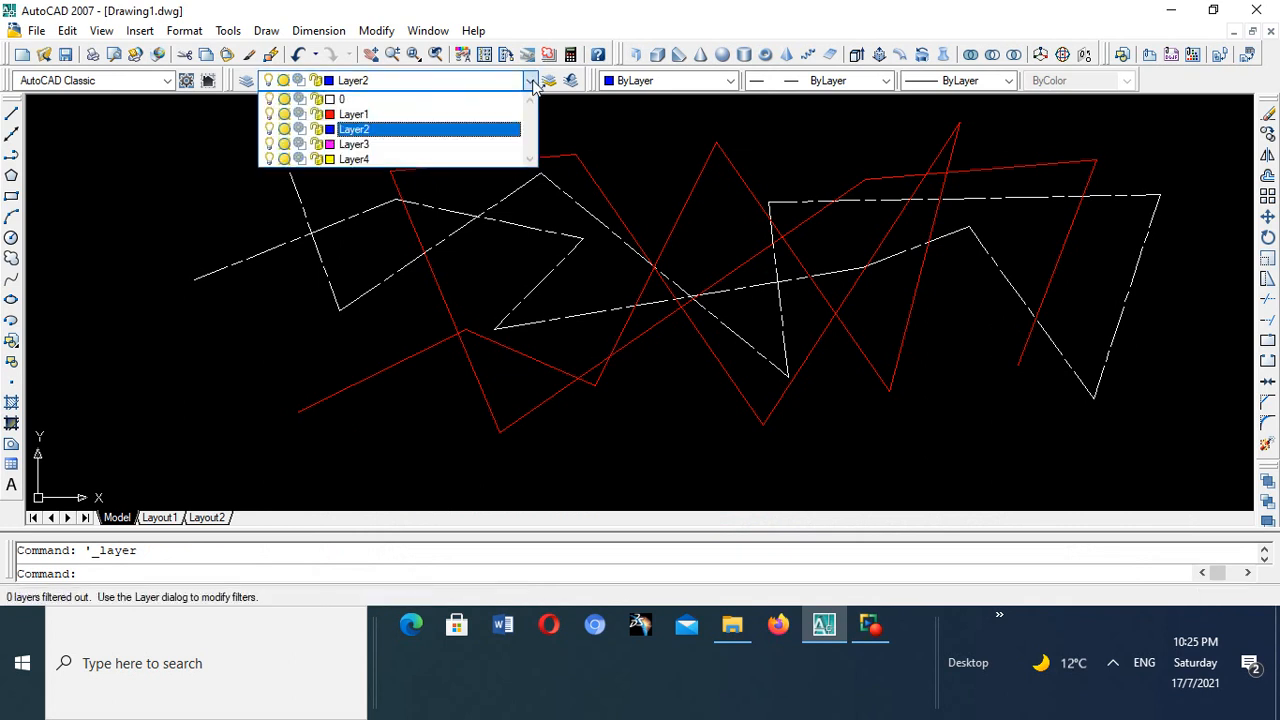
{"action": "left_click", "coordinate": [249, 84]}
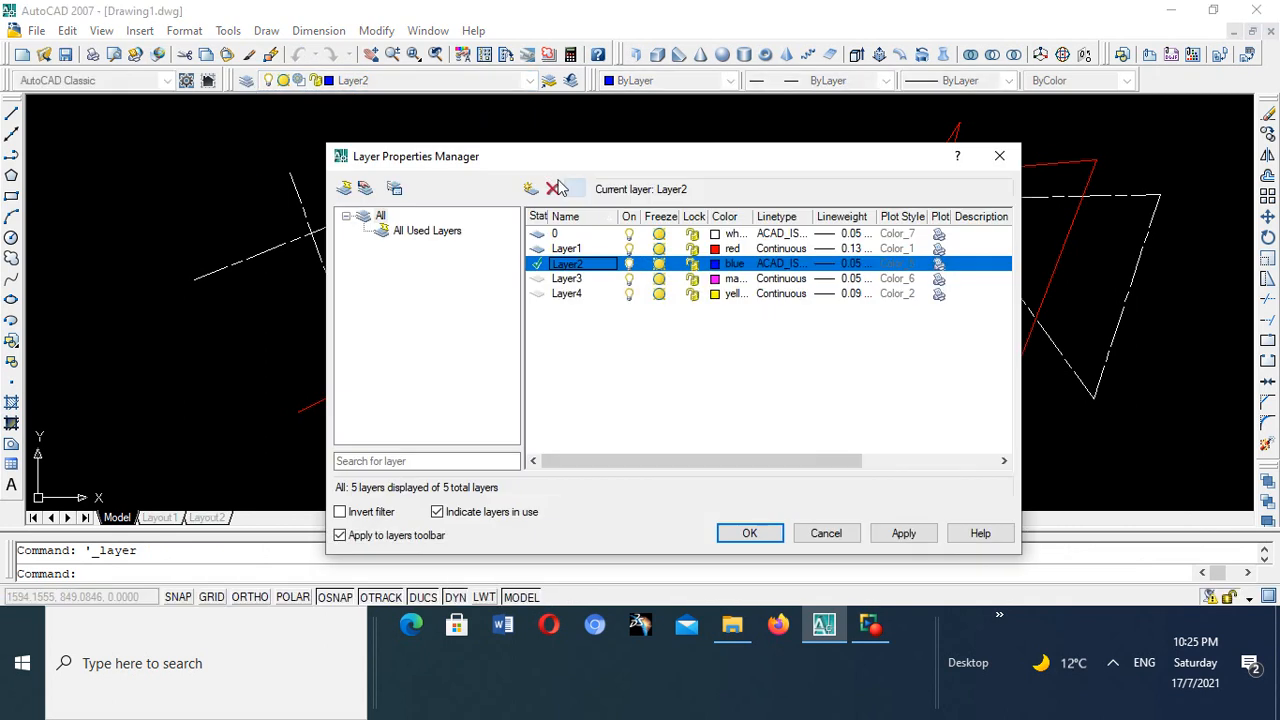
{"action": "left_click", "coordinate": [556, 235]}
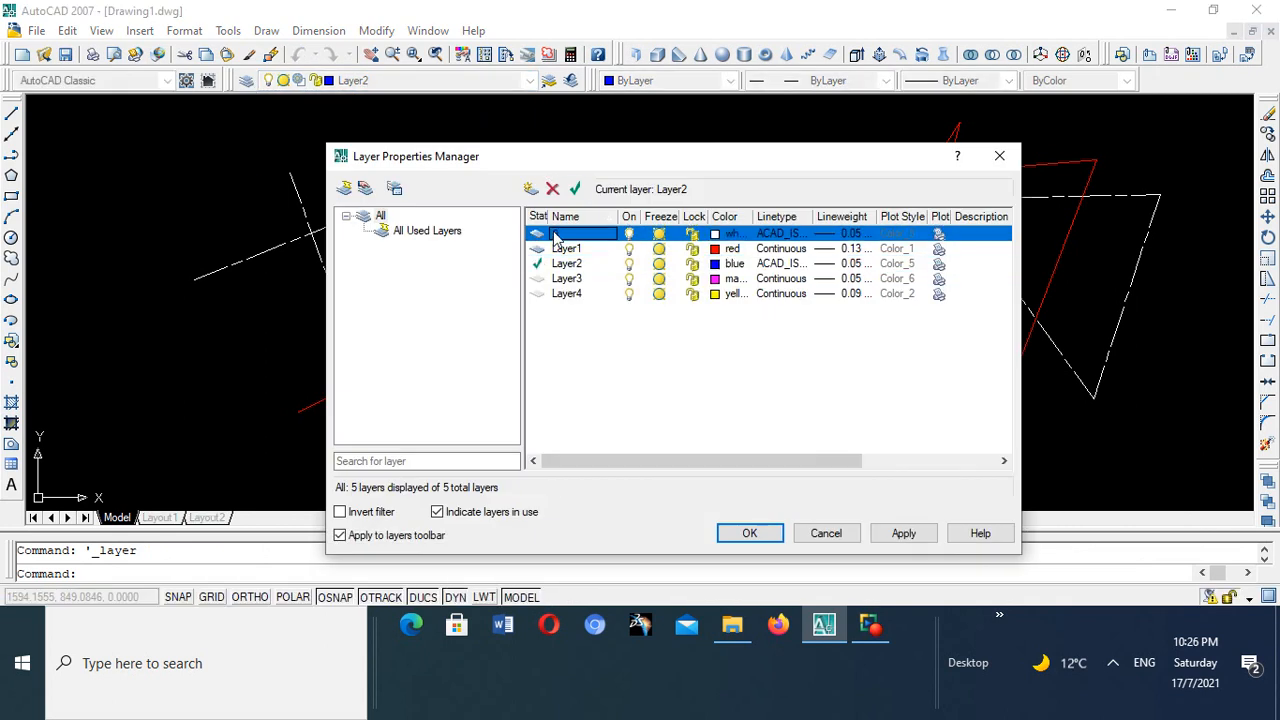
{"action": "double_click", "coordinate": [556, 235]}
{"action": "double_click", "coordinate": [566, 265]}
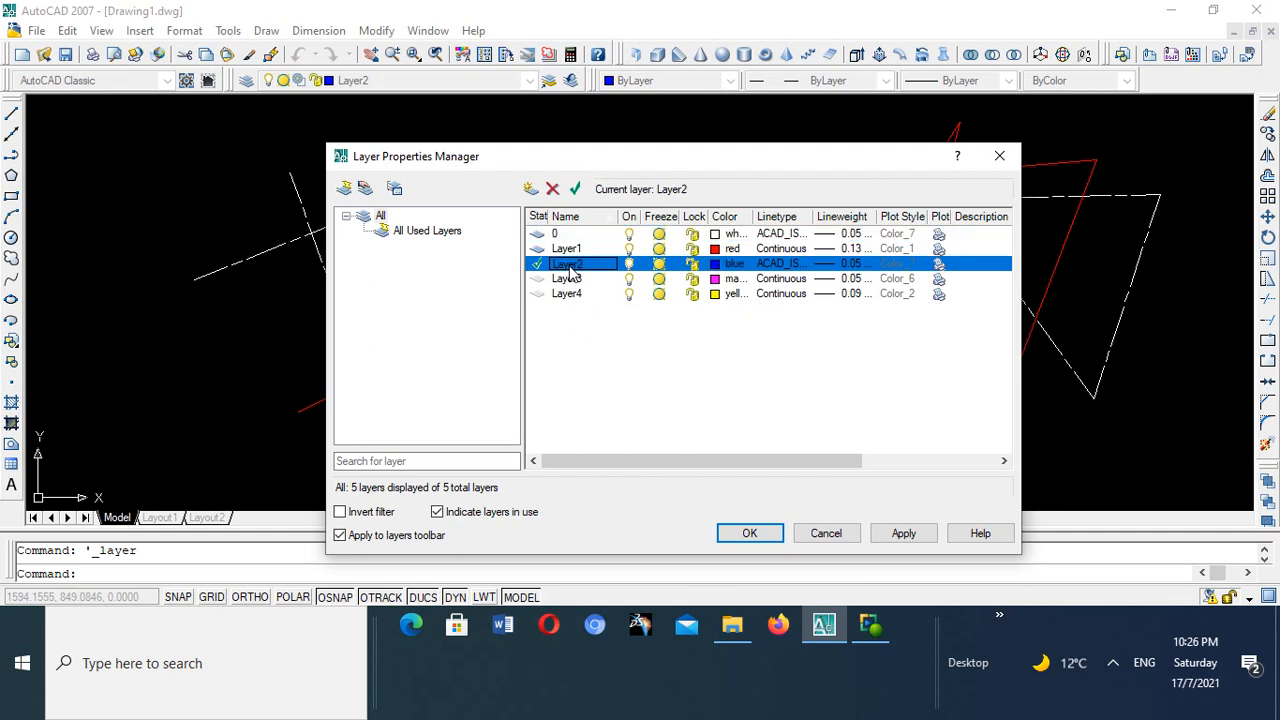
{"action": "left_click", "coordinate": [748, 535]}
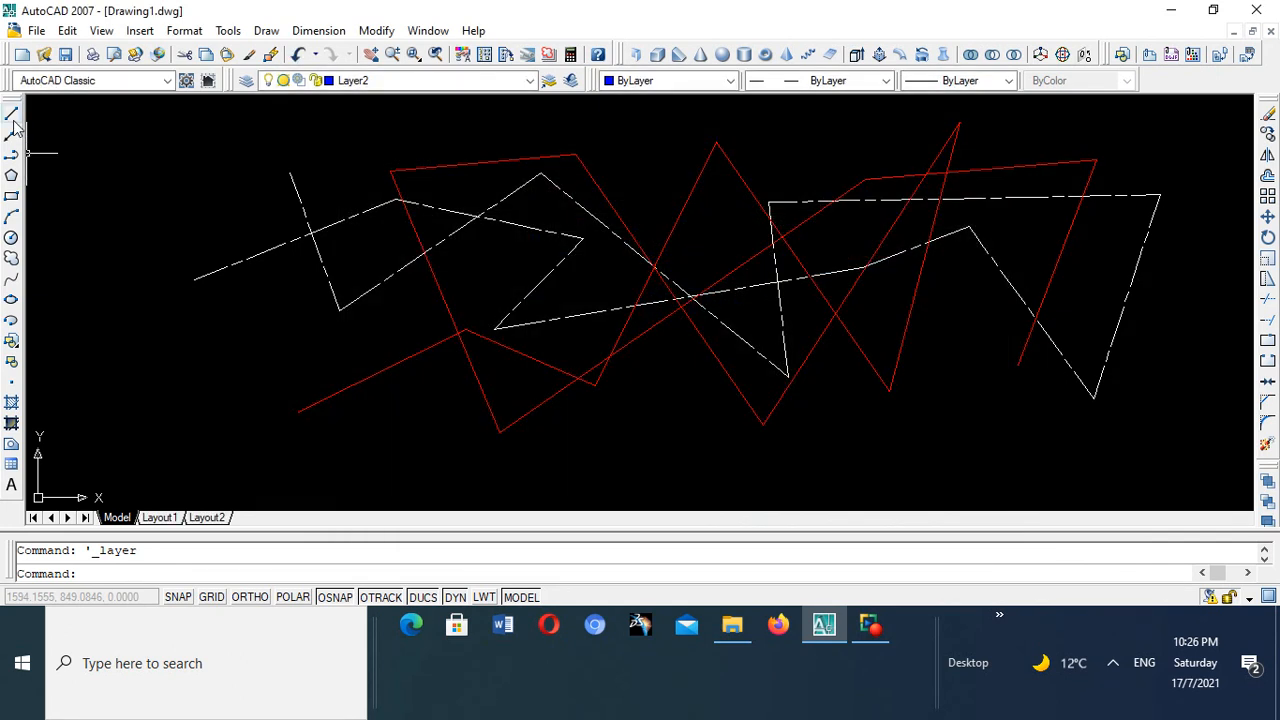
- Draw an open chain of 10 connected line segments across the existing zigzags on Layer2
{"action": "left_click", "coordinate": [12, 114]}
{"action": "left_click", "coordinate": [185, 188]}
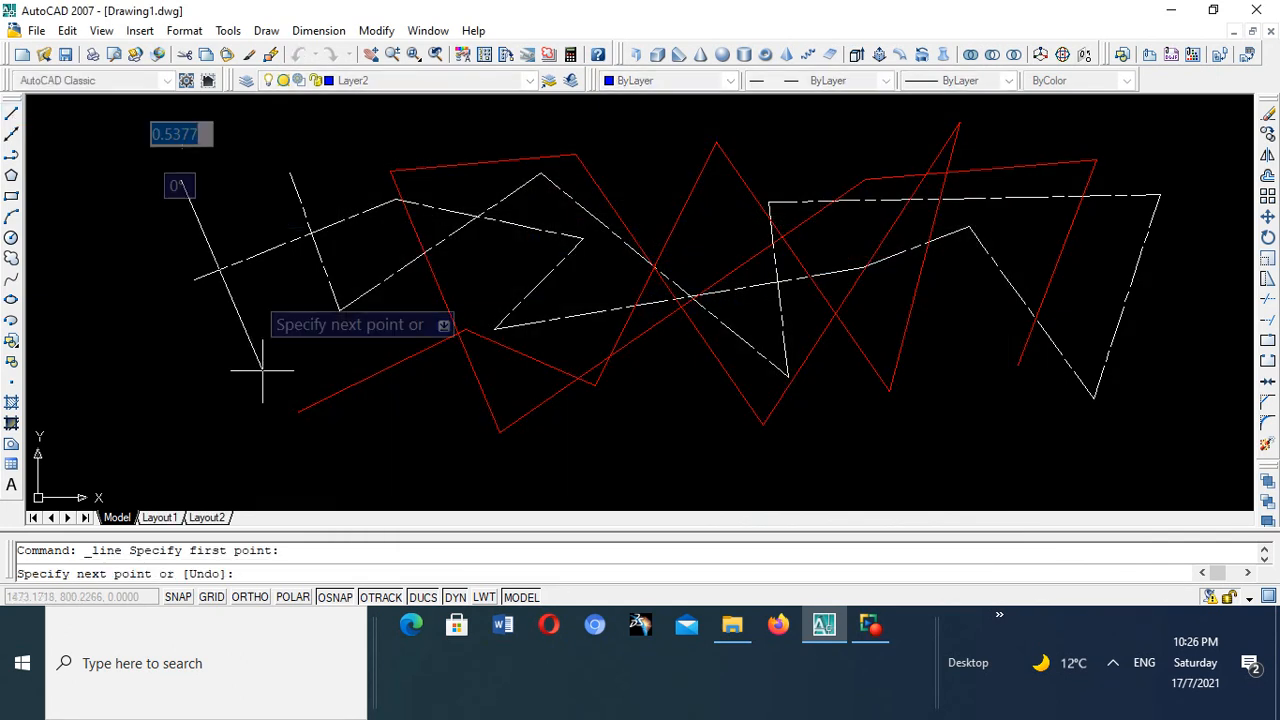
{"action": "left_click", "coordinate": [256, 402]}
{"action": "left_click", "coordinate": [380, 241]}
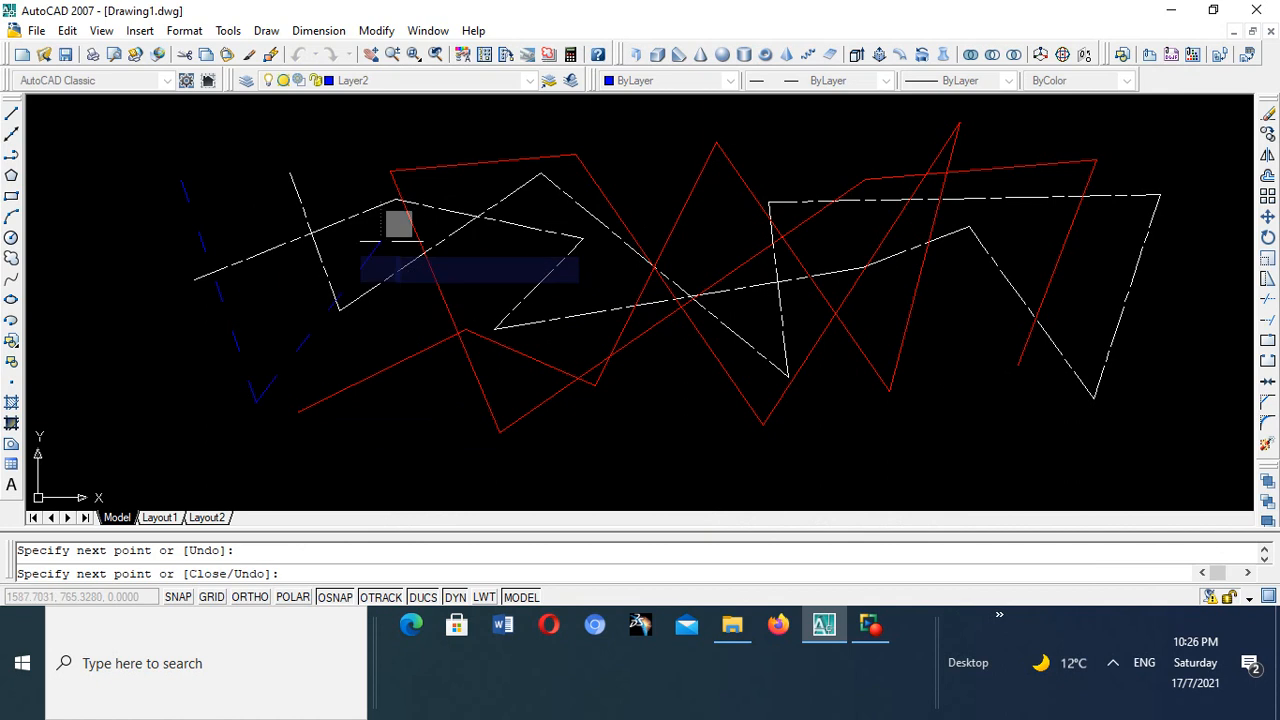
{"action": "left_click", "coordinate": [498, 276]}
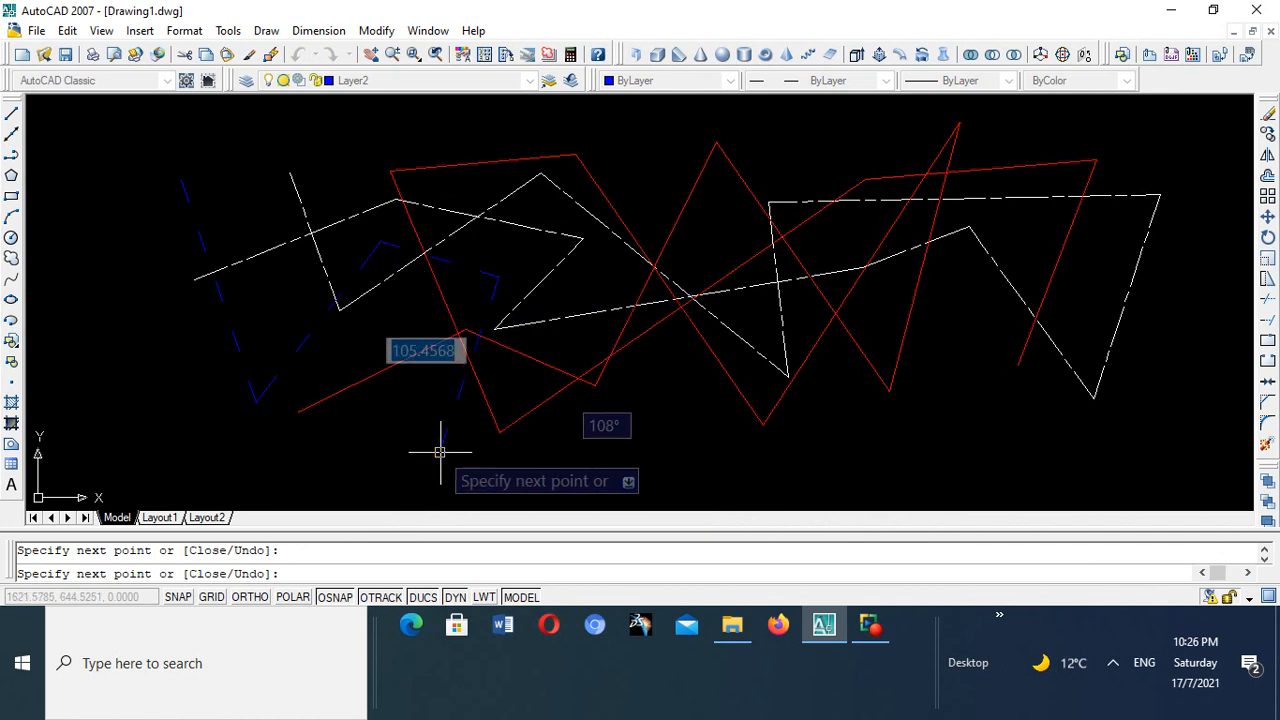
{"action": "left_click", "coordinate": [440, 452]}
{"action": "left_click", "coordinate": [720, 420]}
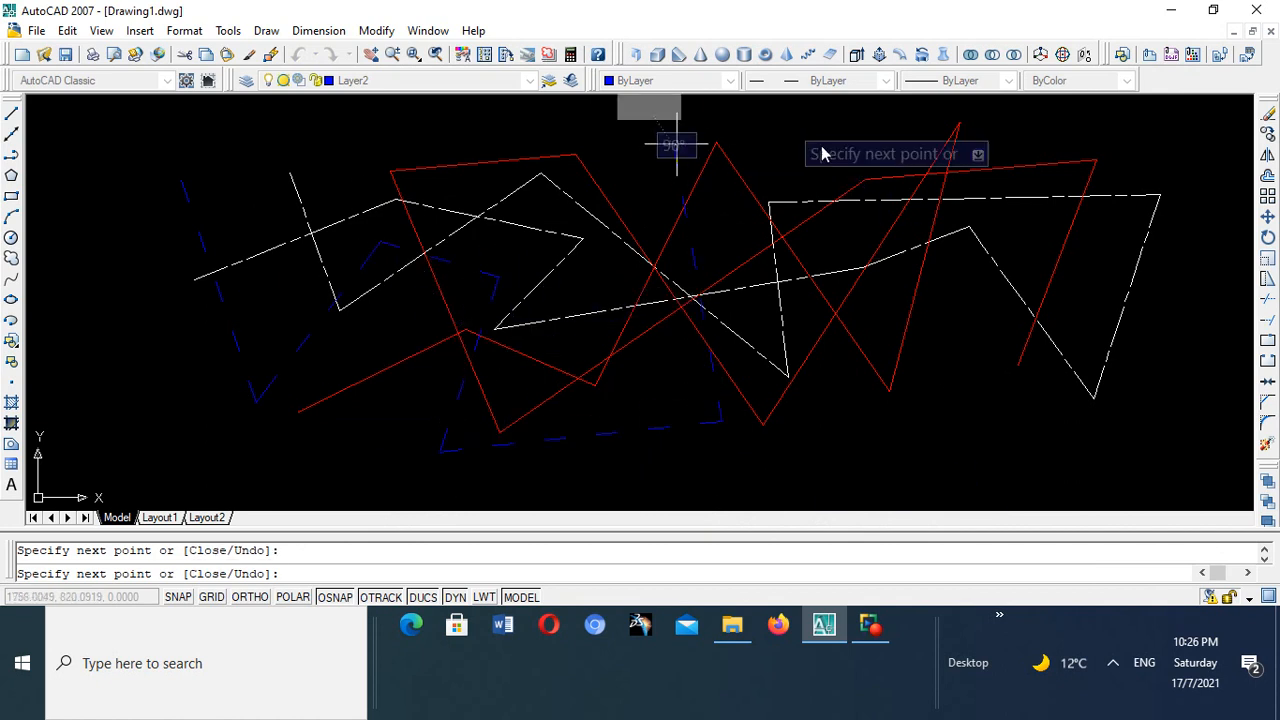
{"action": "left_click", "coordinate": [677, 145]}
{"action": "left_click", "coordinate": [838, 145]}
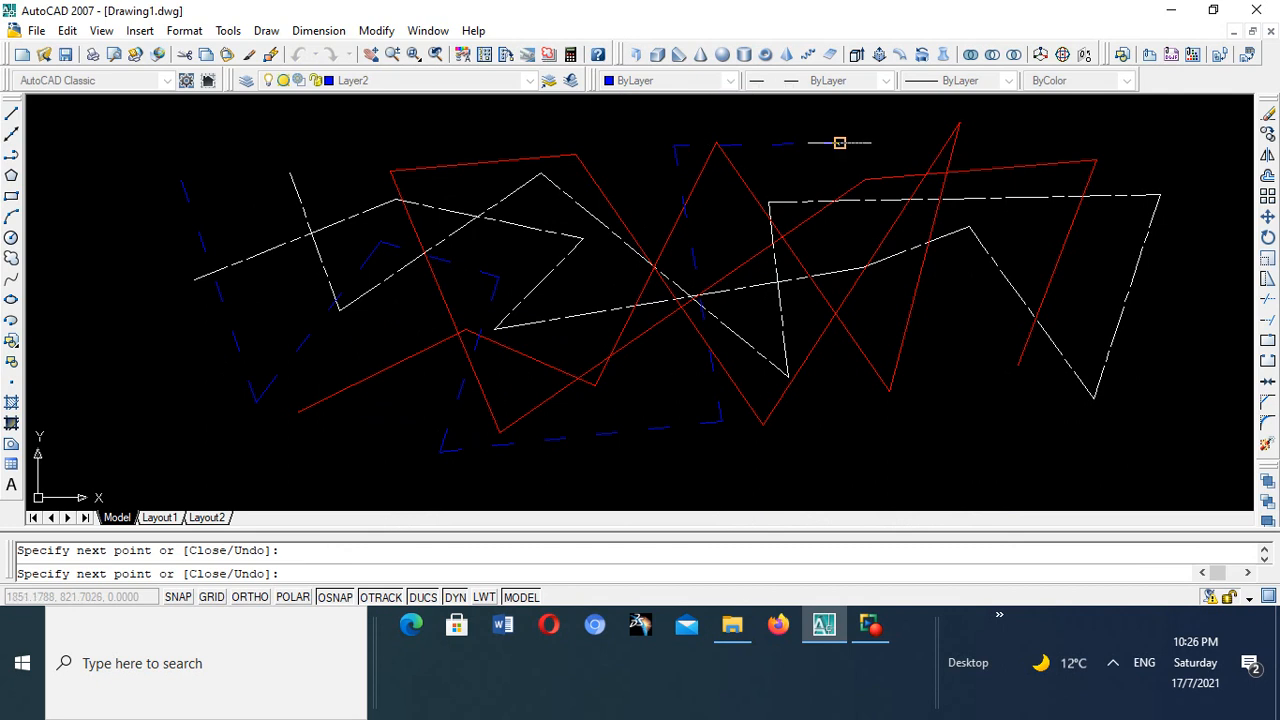
{"action": "left_click", "coordinate": [826, 420]}
{"action": "left_click", "coordinate": [1002, 424]}
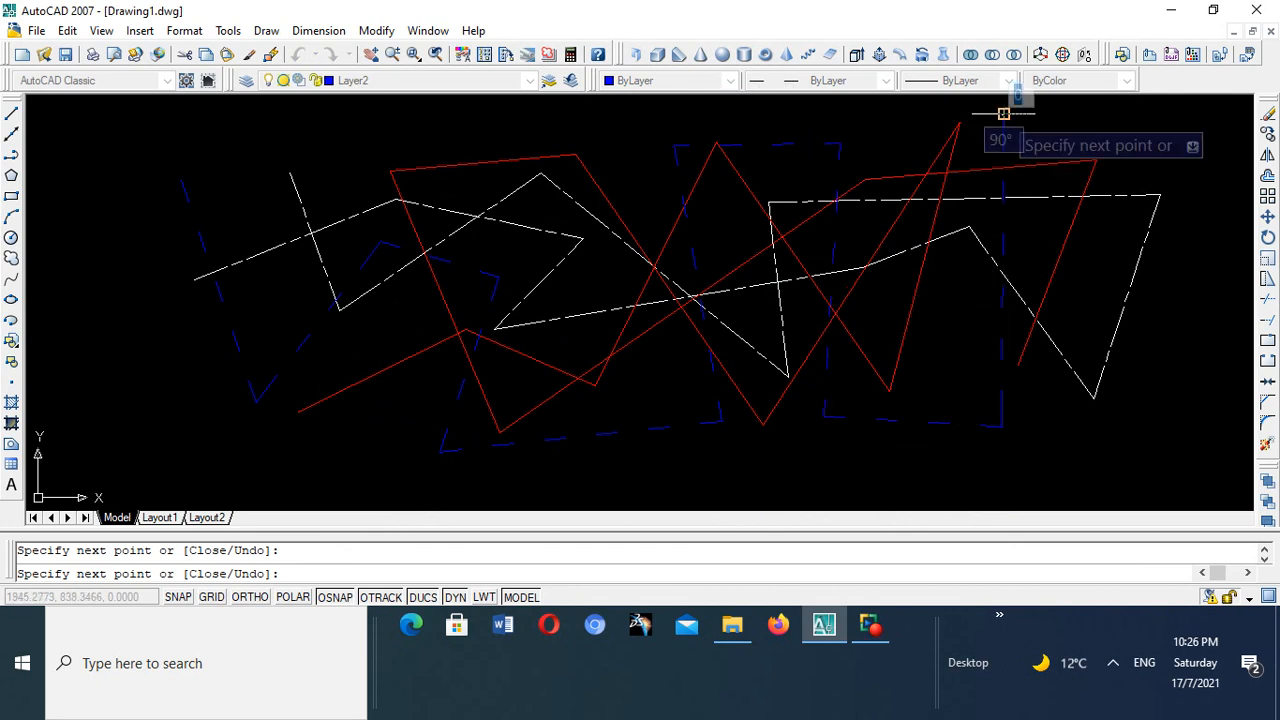
{"action": "left_click", "coordinate": [1003, 113]}
{"action": "right_click", "coordinate": [1003, 113]}
{"action": "left_click", "coordinate": [1040, 128]}
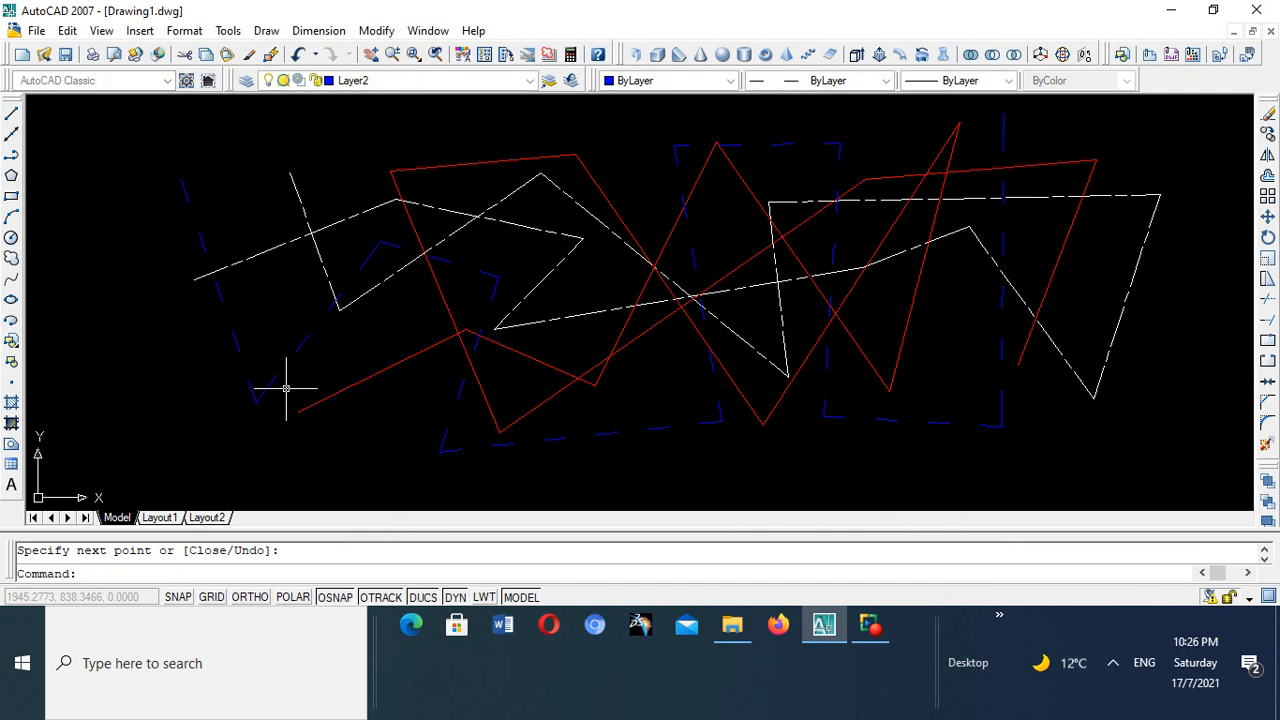
- Make Layer3 the current layer in the Layer Properties Manager and accept the change
{"action": "left_click", "coordinate": [244, 84]}
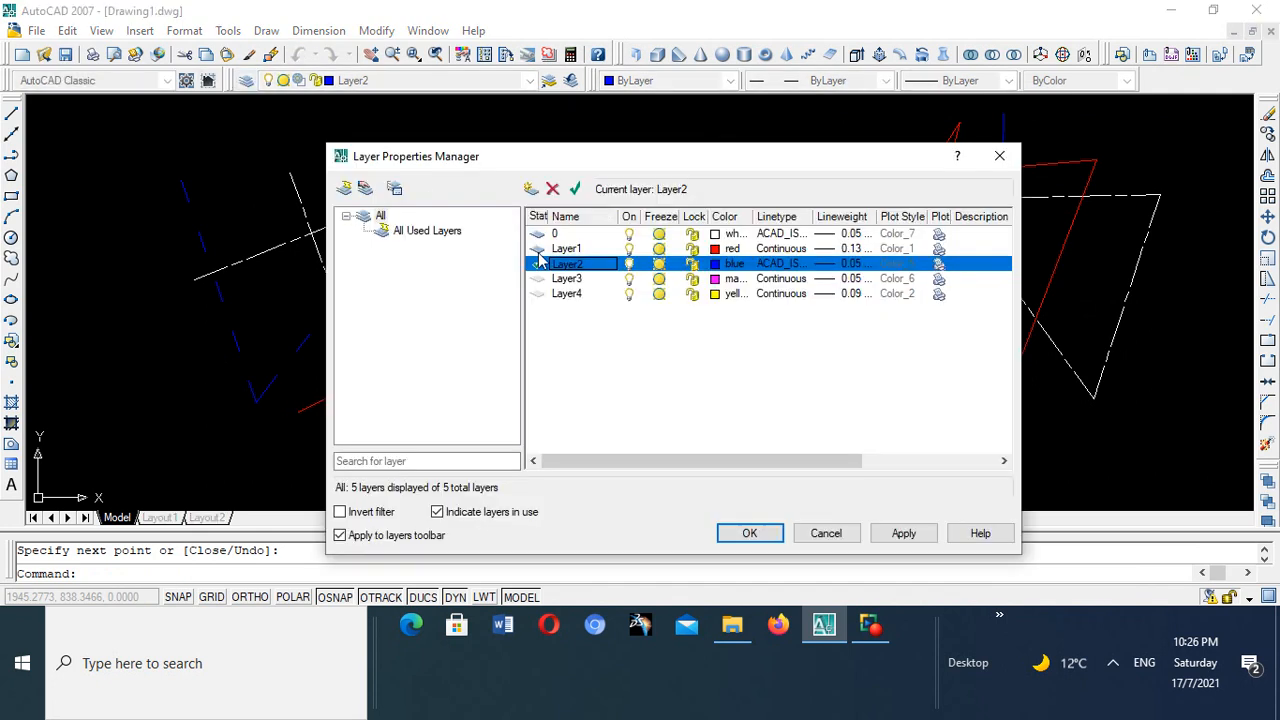
{"action": "double_click", "coordinate": [540, 278]}
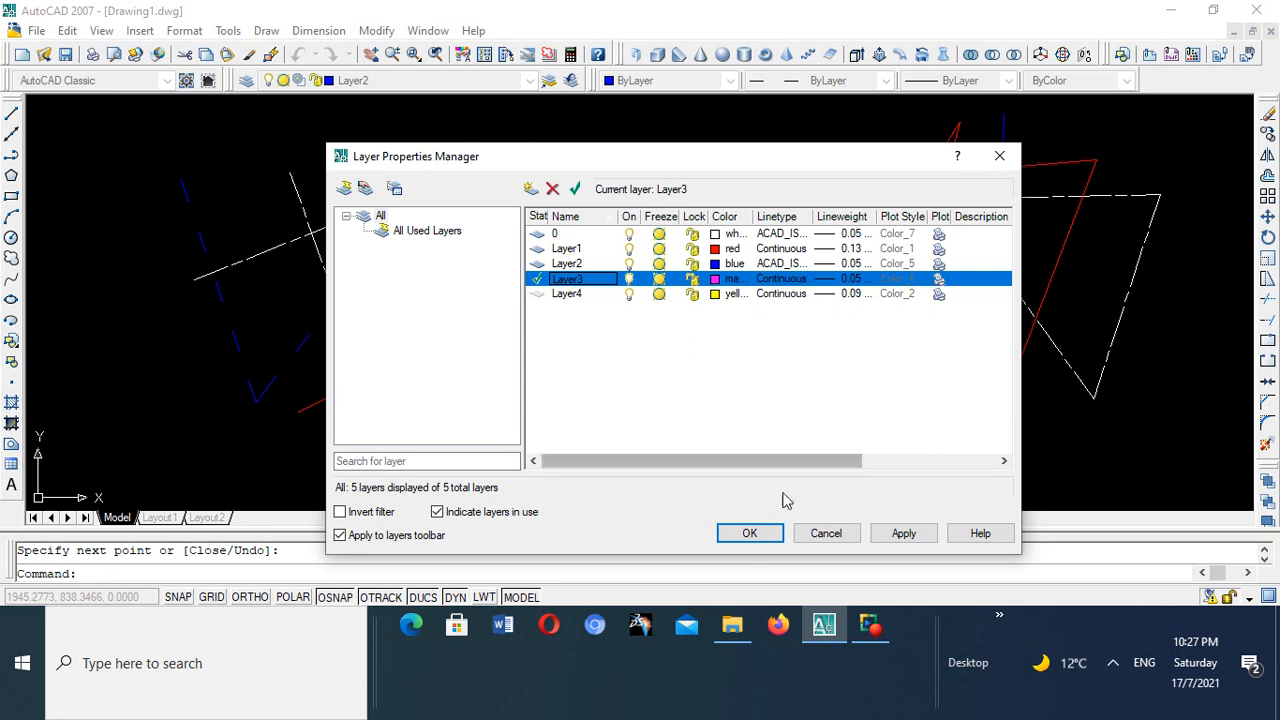
{"action": "left_click", "coordinate": [748, 533]}
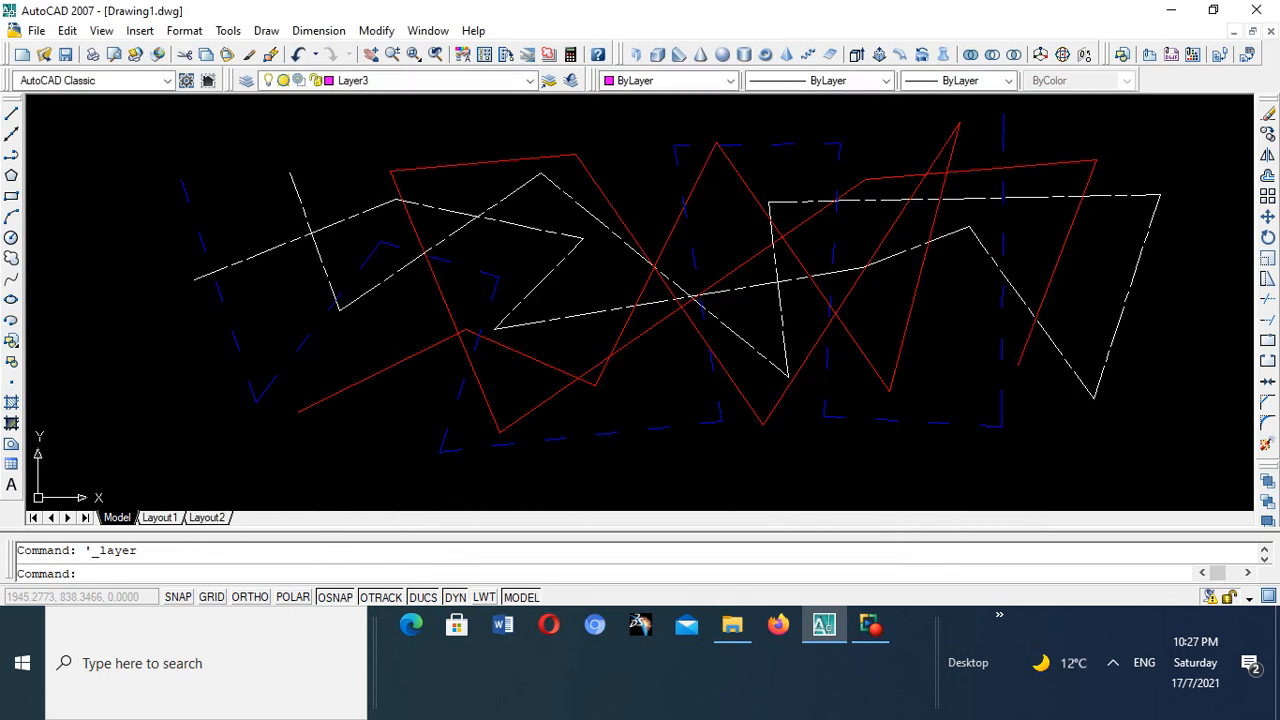
- Draw an open zigzag of 7 connected line segments across the drawing area on Layer3
{"action": "left_click", "coordinate": [11, 114]}
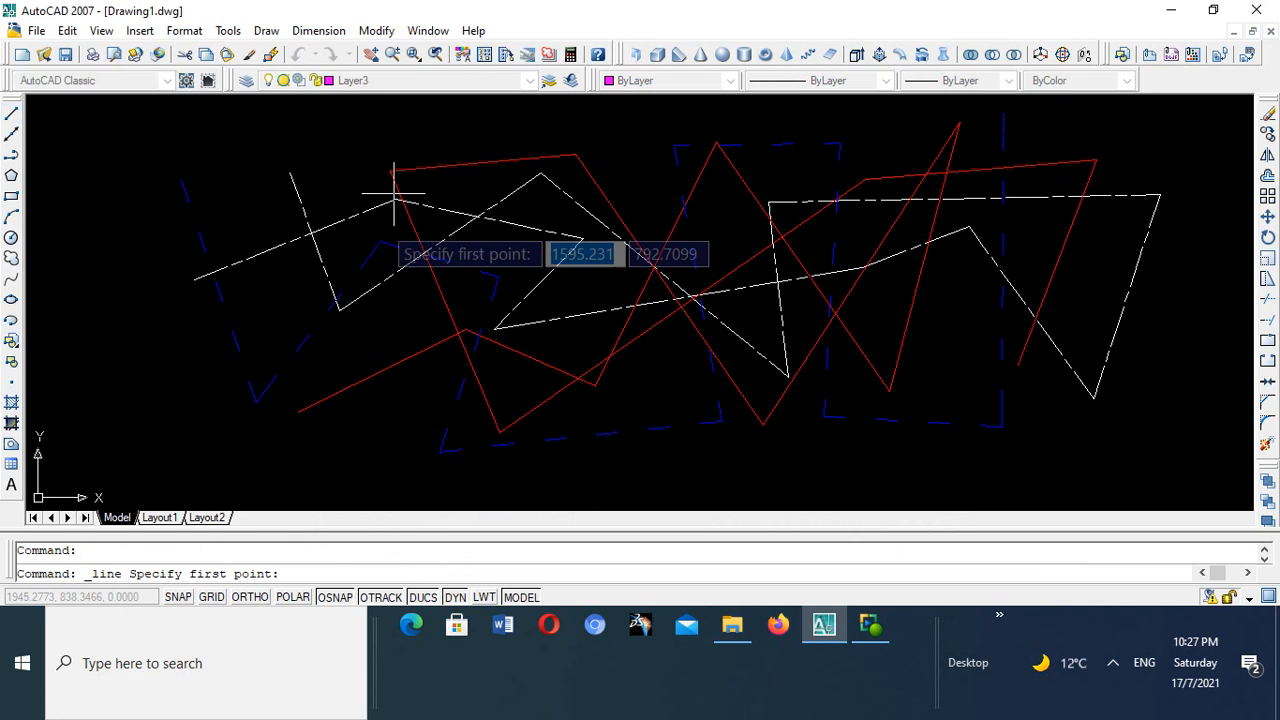
{"action": "left_click", "coordinate": [222, 185]}
{"action": "left_click", "coordinate": [186, 380]}
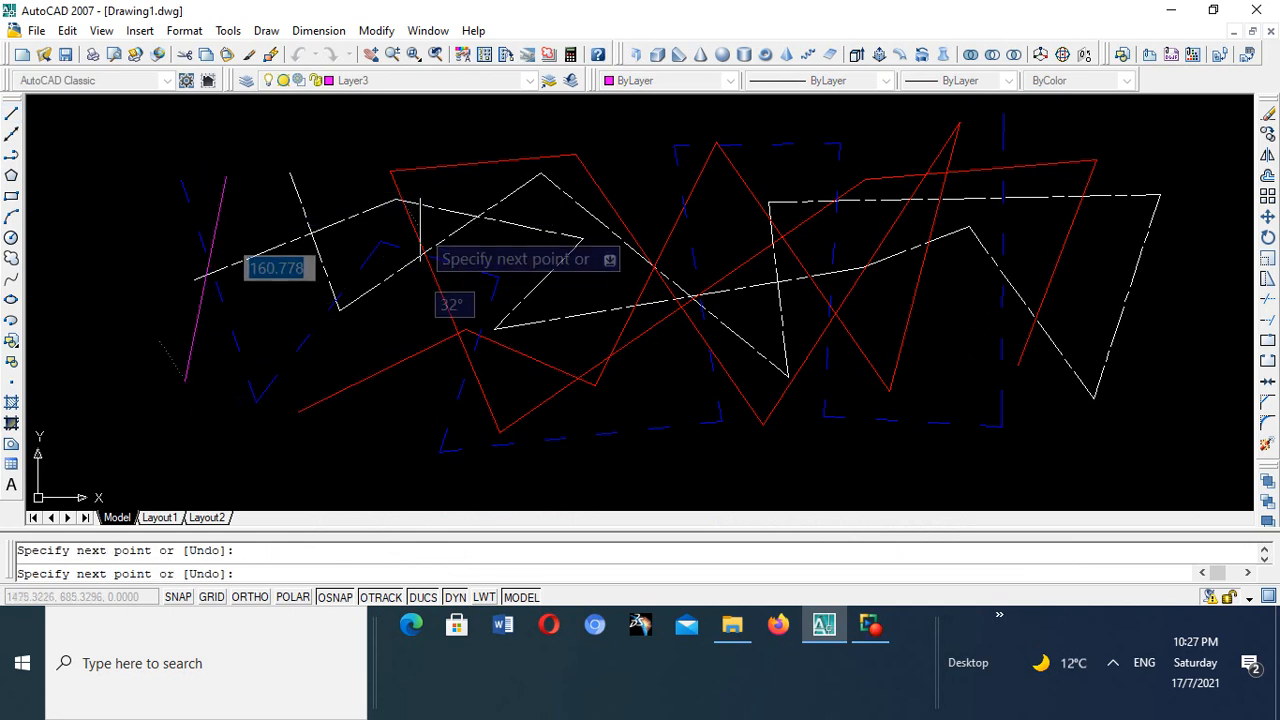
{"action": "left_click", "coordinate": [353, 183]}
{"action": "left_click", "coordinate": [403, 425]}
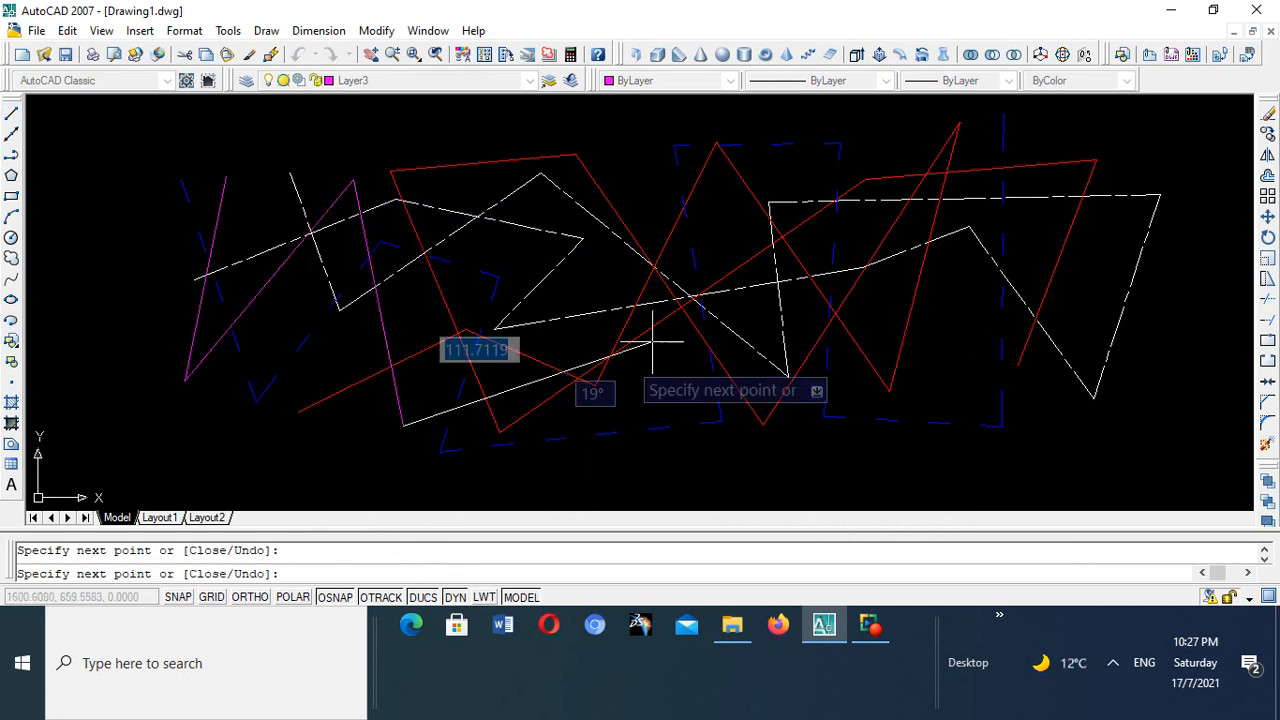
{"action": "left_click", "coordinate": [672, 352]}
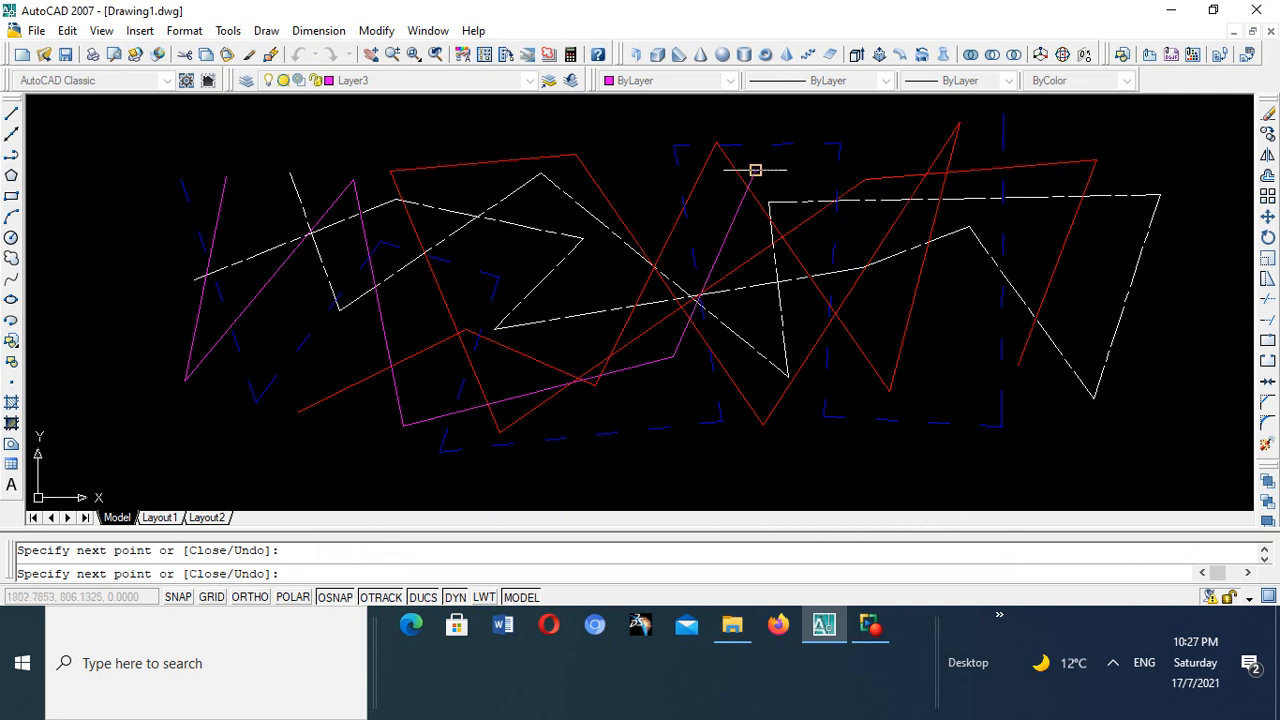
{"action": "left_click", "coordinate": [755, 172]}
{"action": "left_click", "coordinate": [918, 336]}
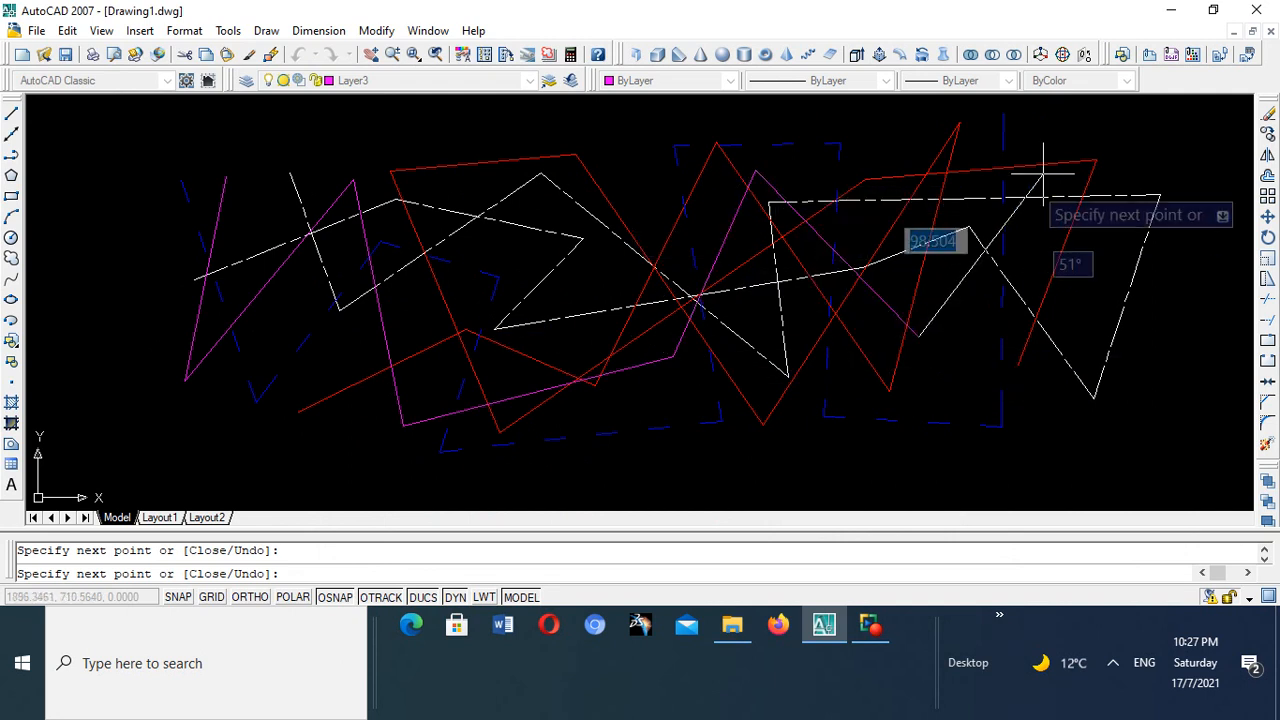
{"action": "left_click", "coordinate": [1051, 141]}
{"action": "right_click", "coordinate": [1051, 141]}
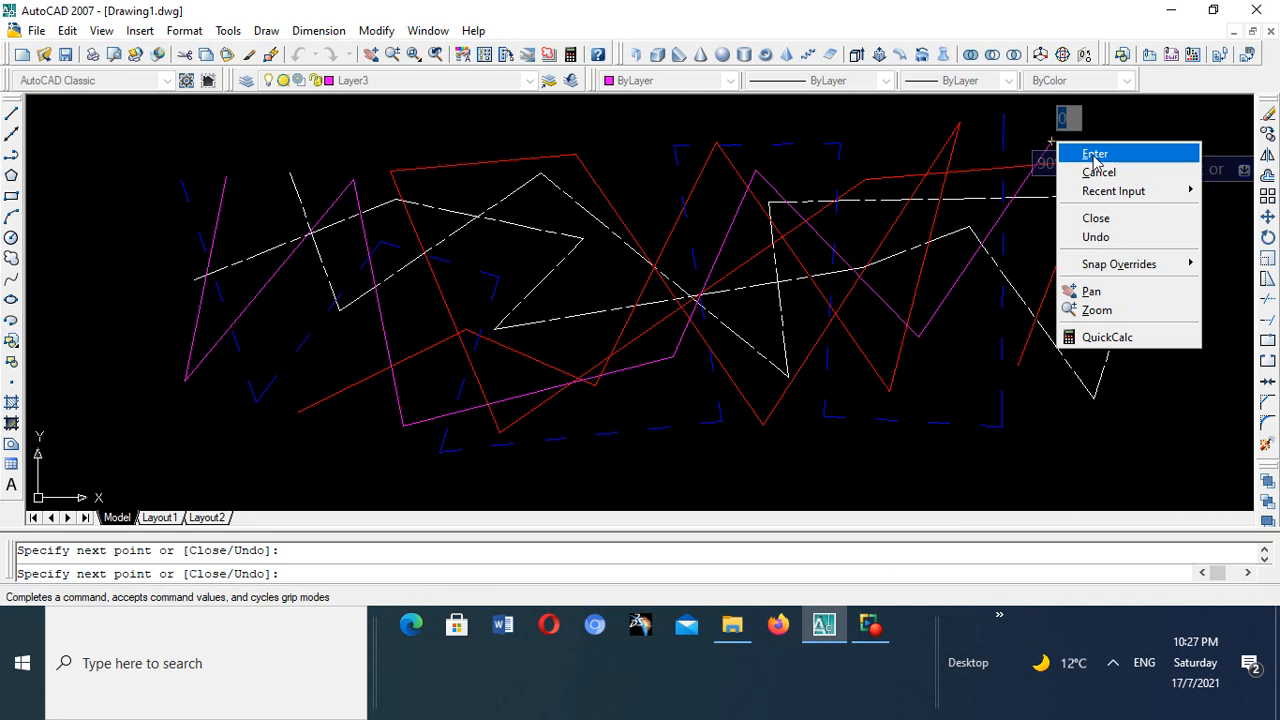
{"action": "left_click", "coordinate": [1088, 152]}
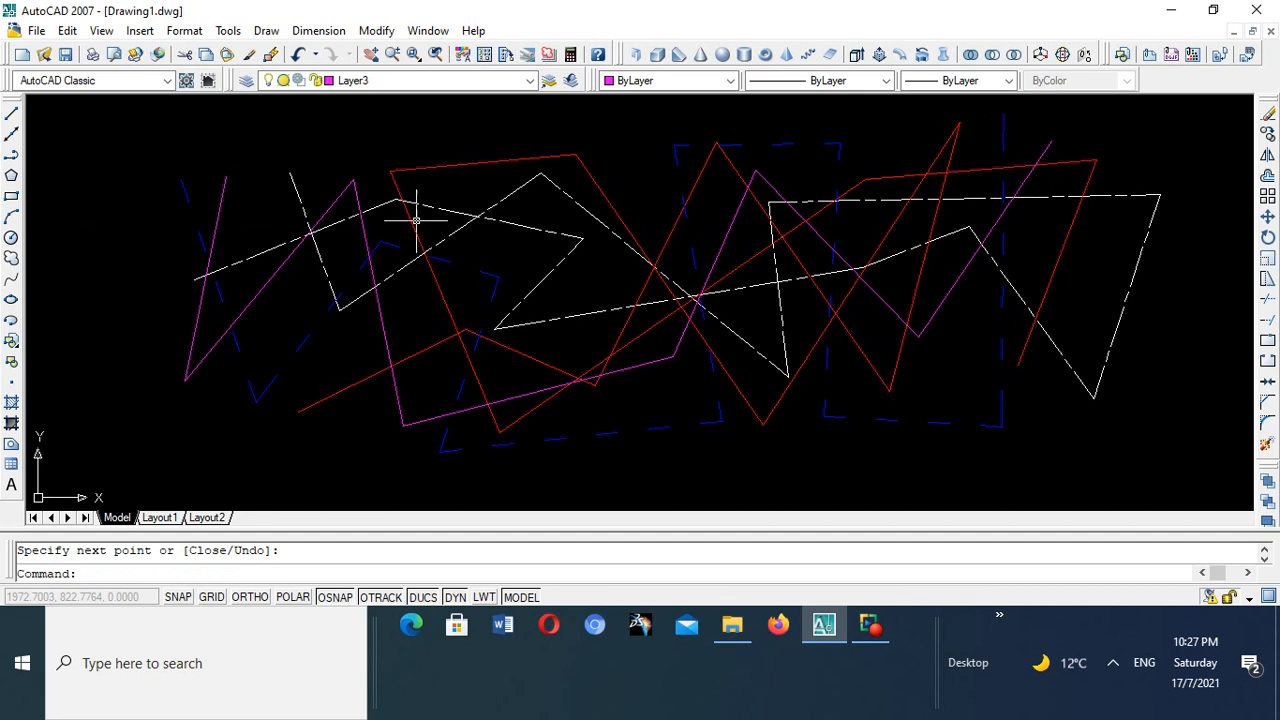
- Make Layer4 the current layer in the Layer Properties Manager and accept the change
{"action": "left_click", "coordinate": [246, 80]}
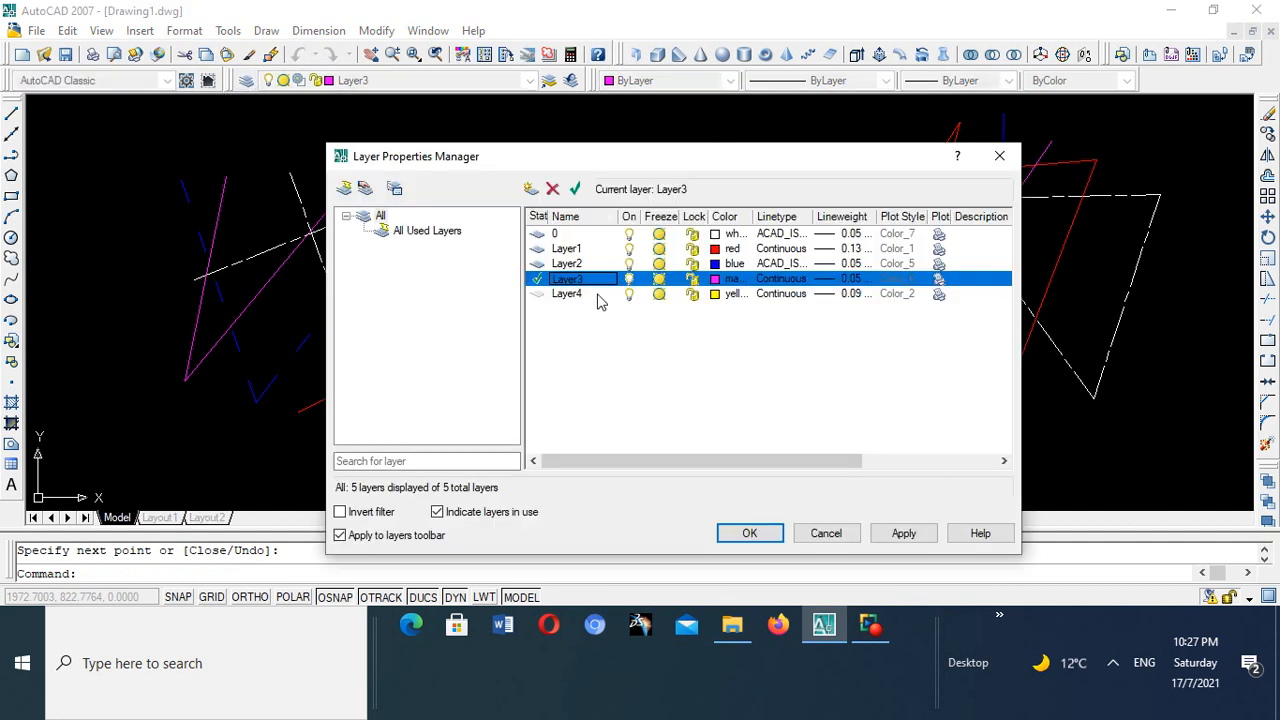
{"action": "left_click", "coordinate": [588, 296]}
{"action": "left_click", "coordinate": [537, 296]}
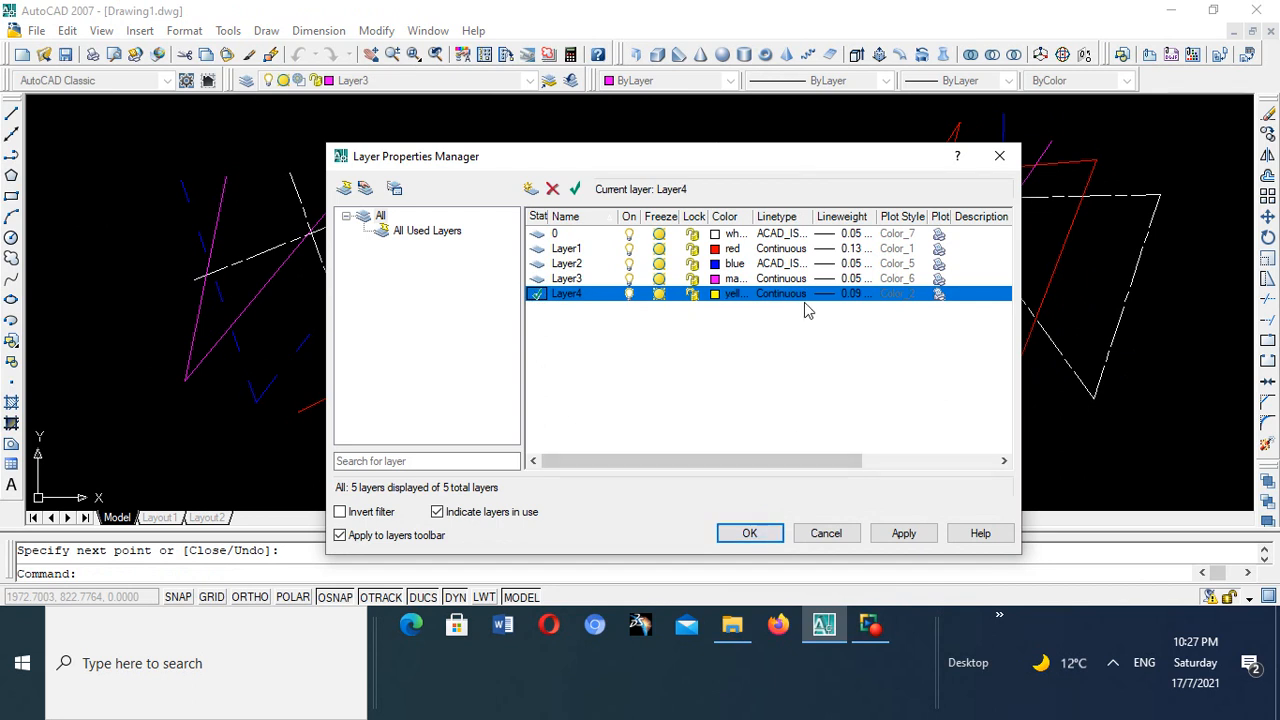
{"action": "left_click", "coordinate": [752, 534]}
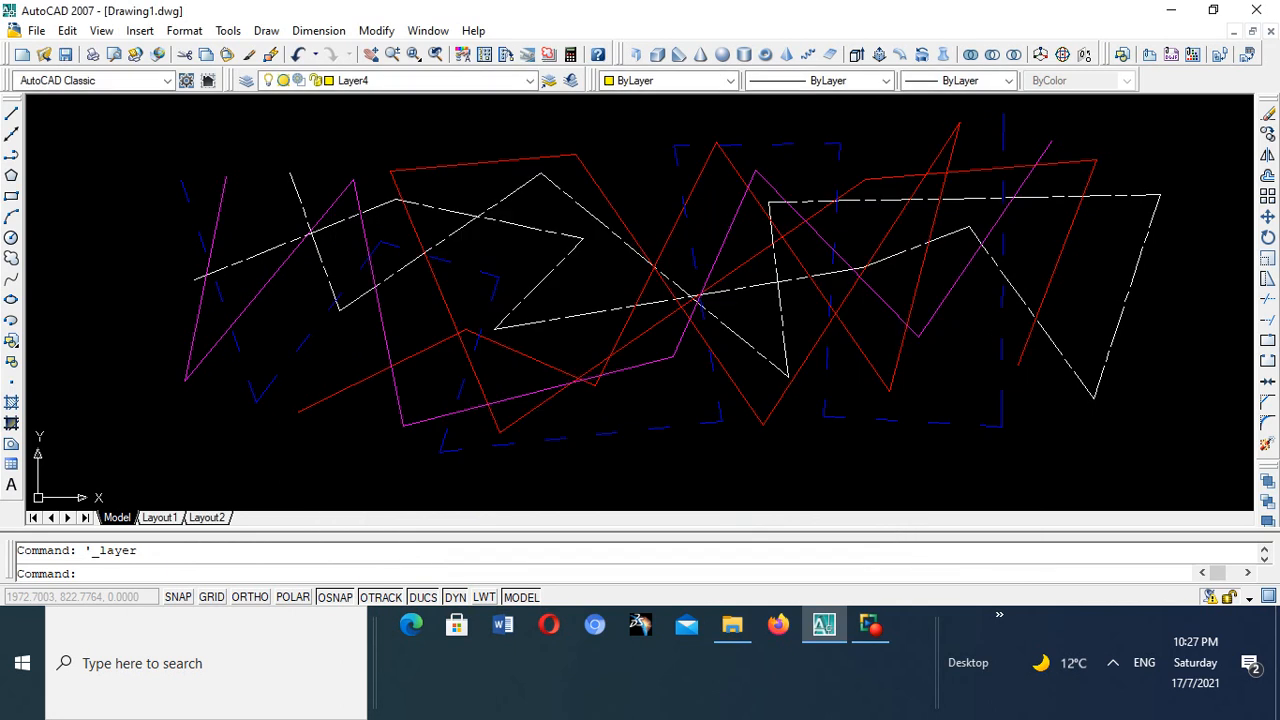
- Draw an open chain of 6 connected line segments across the existing zigzags on Layer4
{"action": "left_click", "coordinate": [11, 114]}
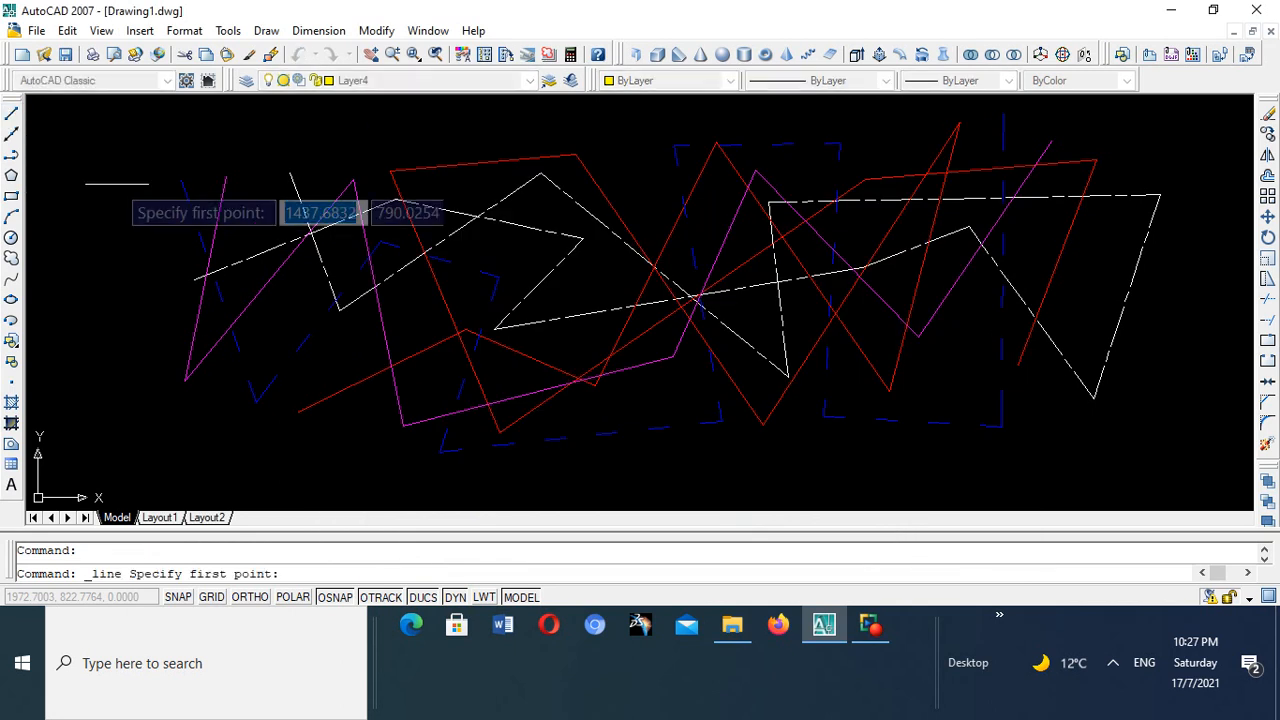
{"action": "left_click", "coordinate": [120, 158]}
{"action": "left_click", "coordinate": [402, 148]}
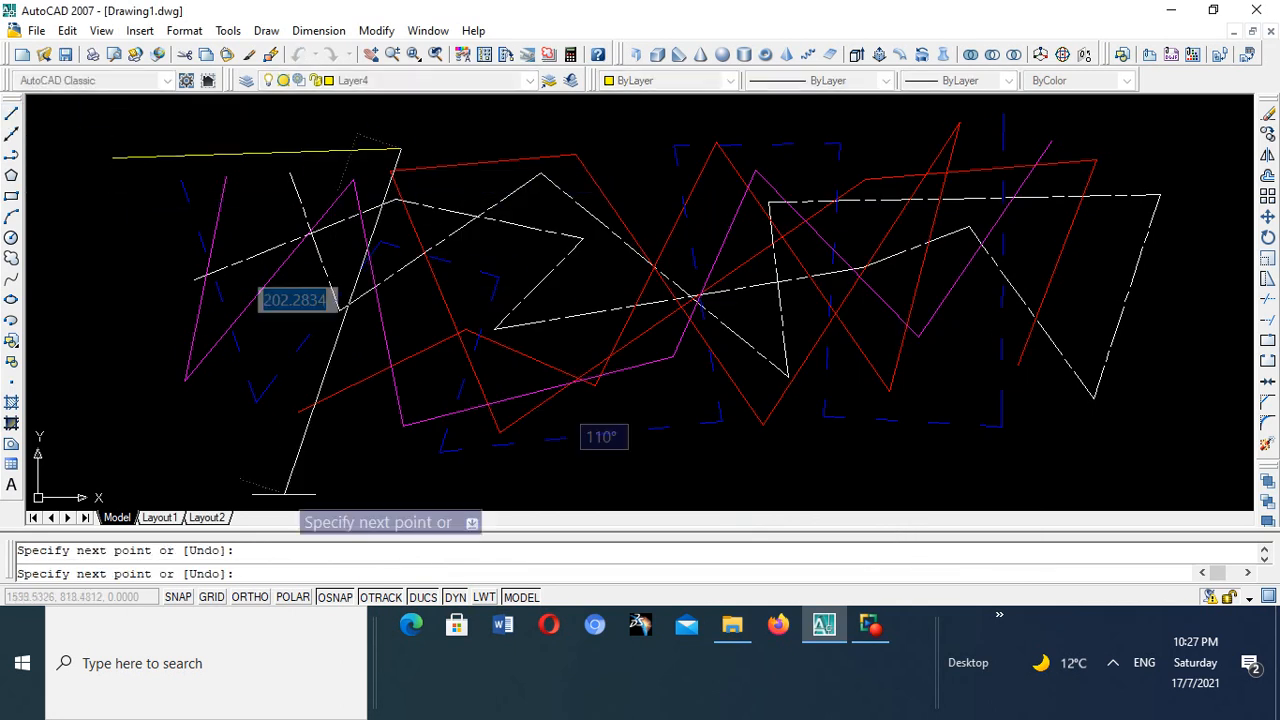
{"action": "left_click", "coordinate": [285, 488]}
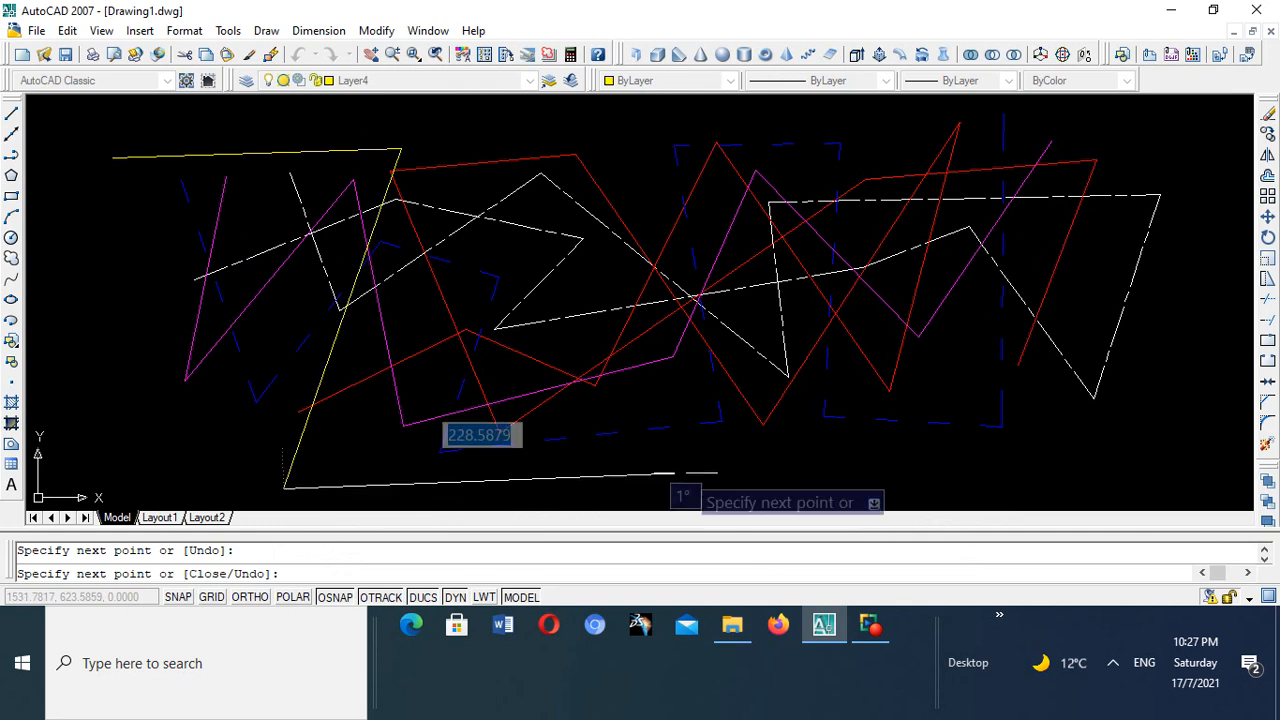
{"action": "left_click", "coordinate": [683, 470]}
{"action": "left_click", "coordinate": [640, 131]}
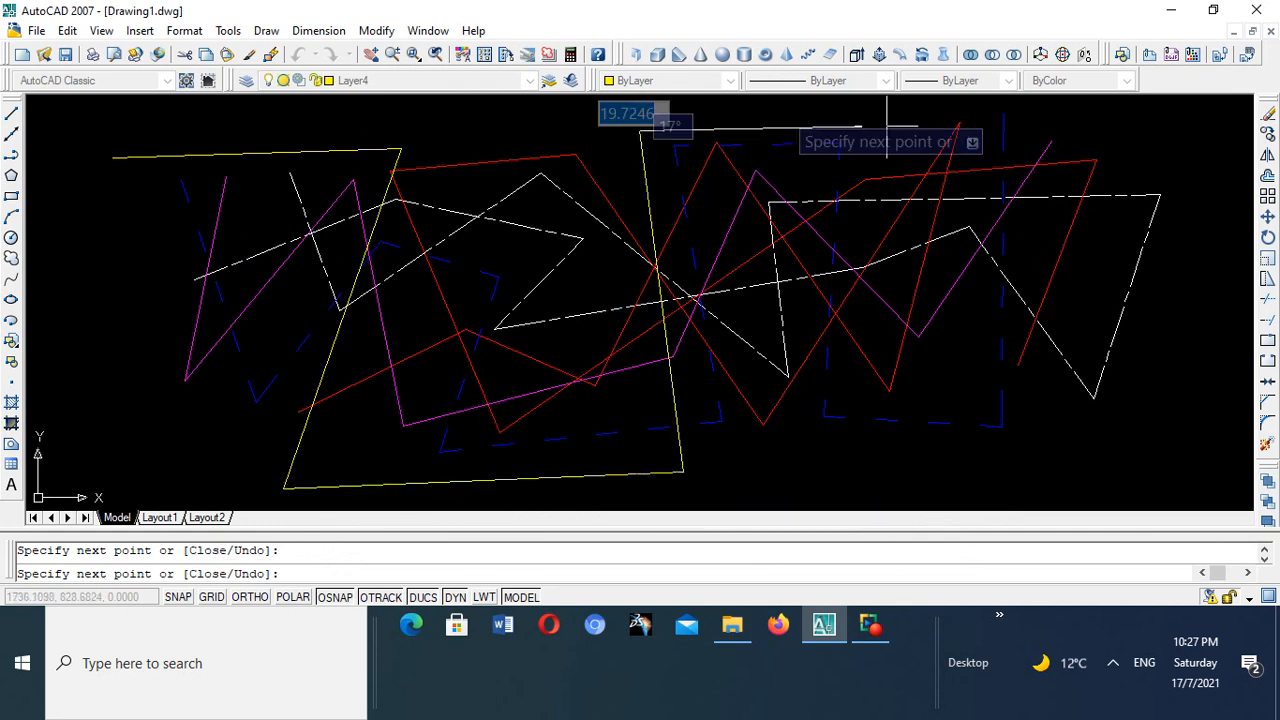
{"action": "left_click", "coordinate": [915, 129]}
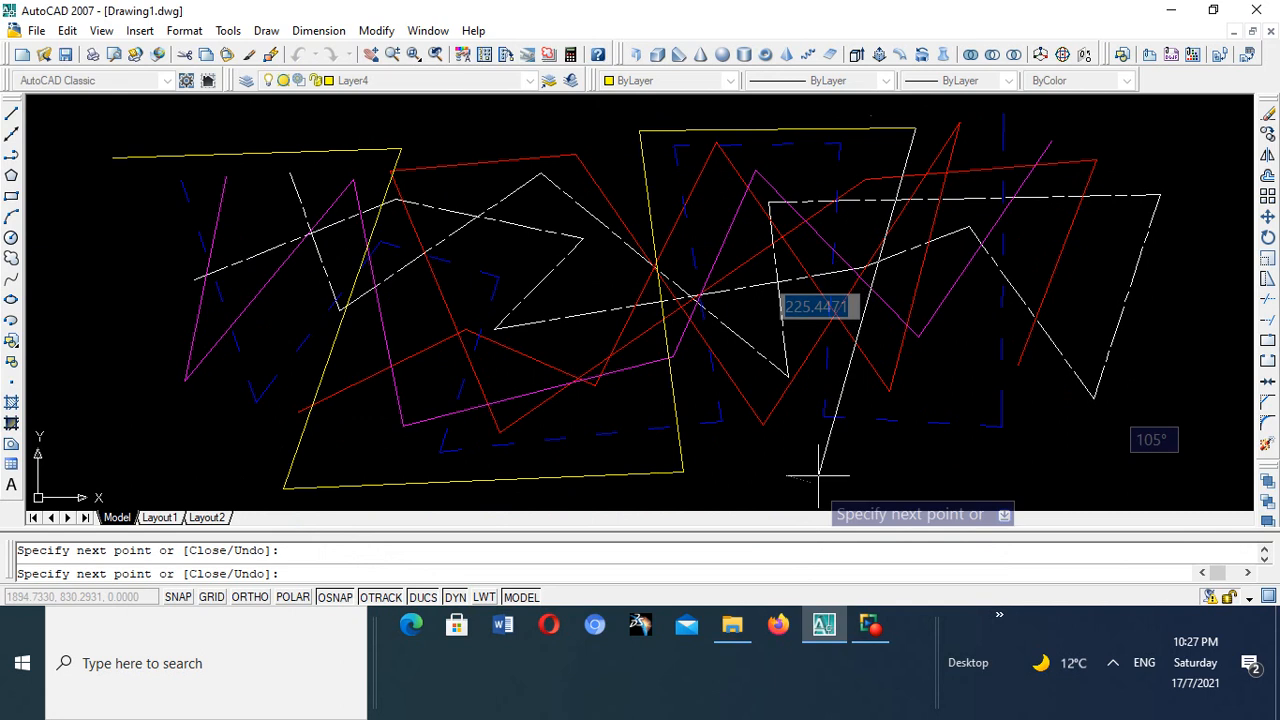
{"action": "right_click", "coordinate": [818, 470]}
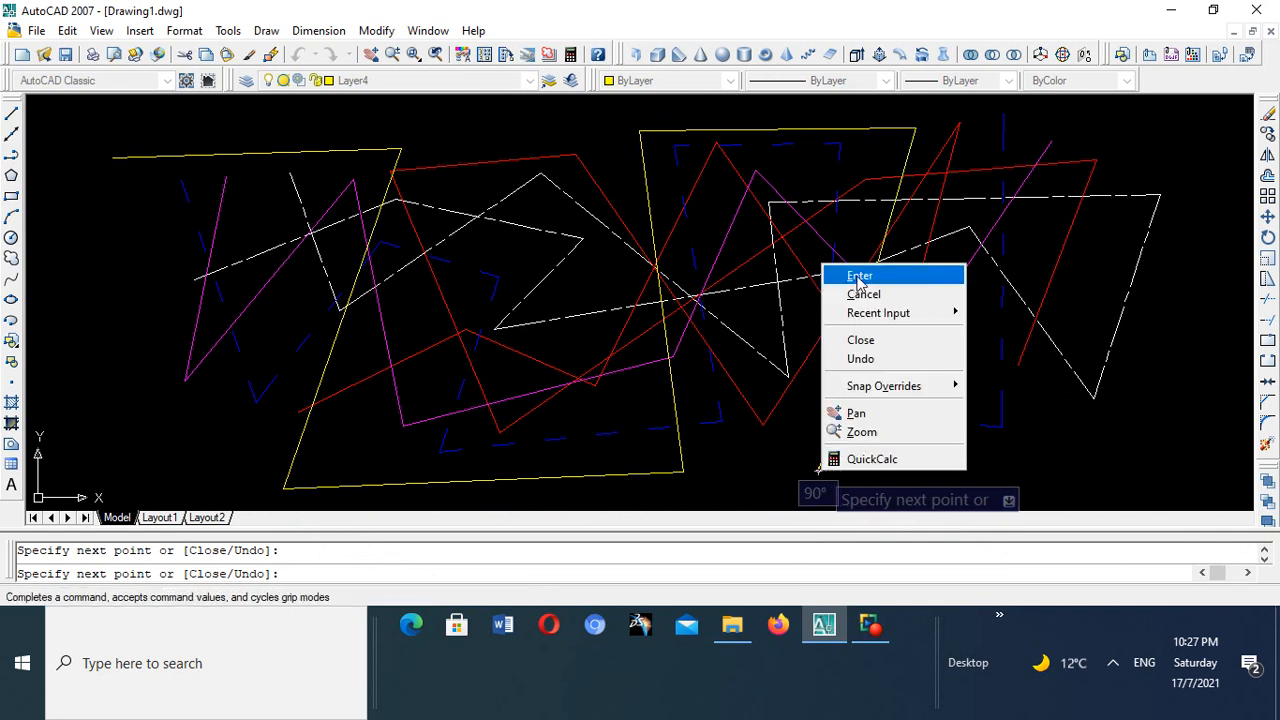
{"action": "left_click", "coordinate": [852, 280]}
- Examine the overlapping zigzags of all five layers near and far to compare their colors and linetypes
{"action": "scroll", "coordinate": [577, 313], "scroll_direction": "down", "scroll_amount": 8}
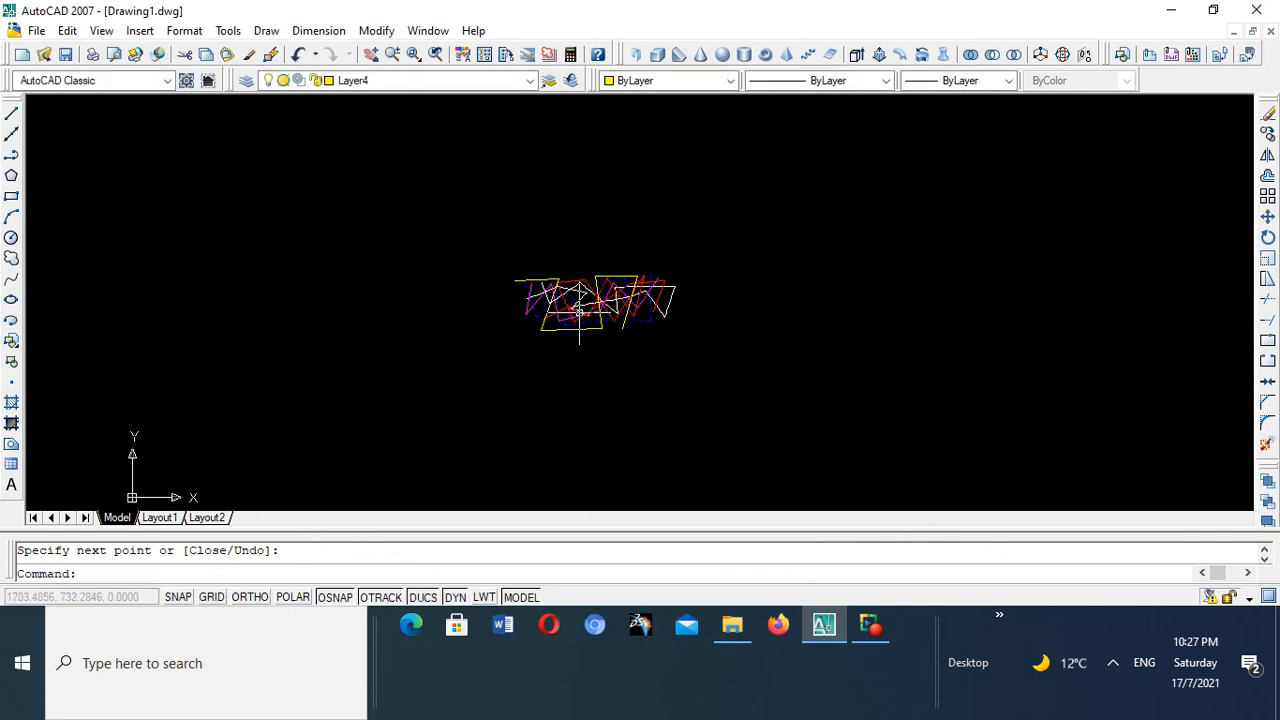
{"action": "scroll", "coordinate": [577, 313], "scroll_direction": "up", "scroll_amount": 6}
{"action": "scroll", "coordinate": [577, 313], "scroll_direction": "up", "scroll_amount": 3}
{"action": "scroll", "coordinate": [577, 313], "scroll_direction": "down", "scroll_amount": 5}
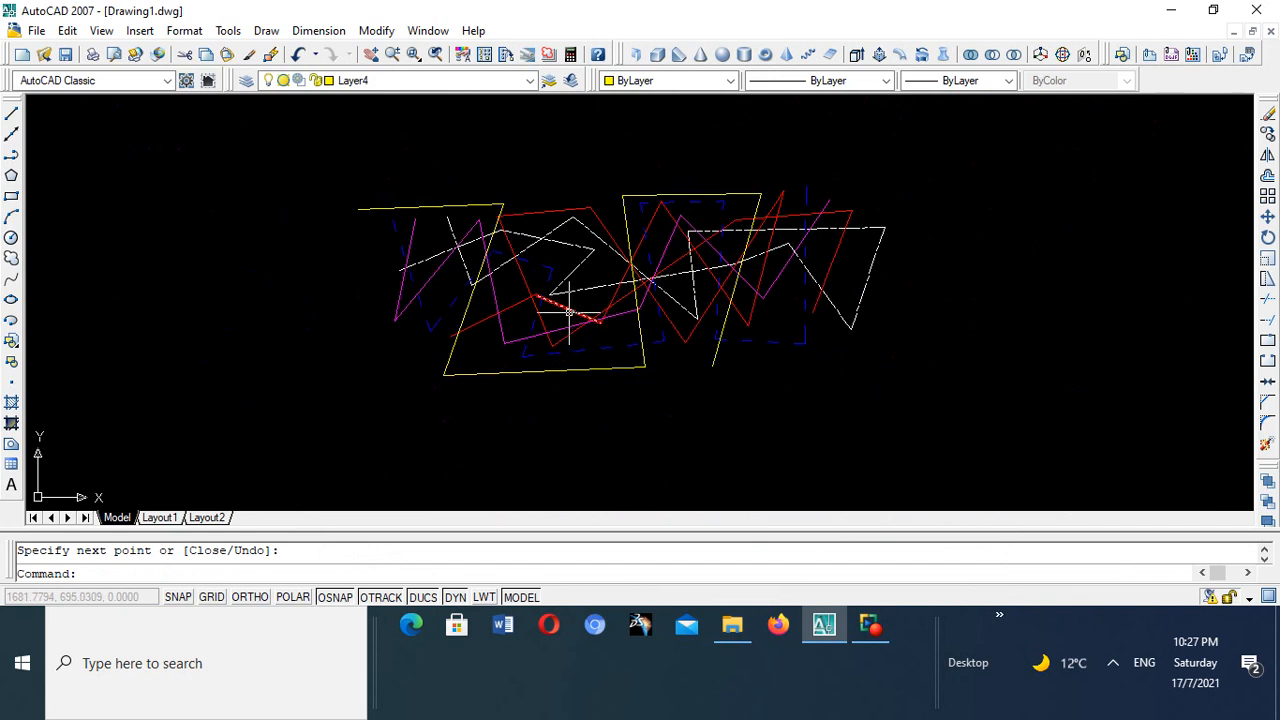
{"action": "scroll", "coordinate": [570, 313], "scroll_direction": "up", "scroll_amount": 4}
{"action": "scroll", "coordinate": [568, 313], "scroll_direction": "down", "scroll_amount": 4}
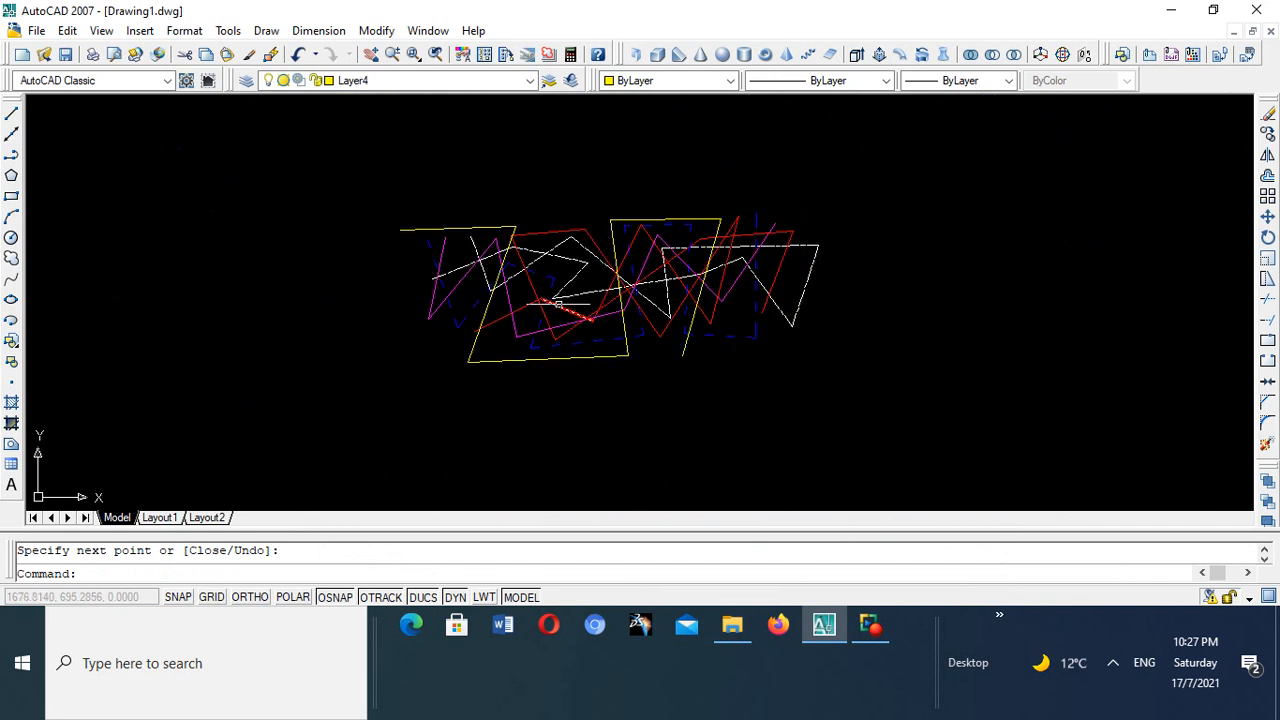
{"action": "scroll", "coordinate": [558, 303], "scroll_direction": "up", "scroll_amount": 2}
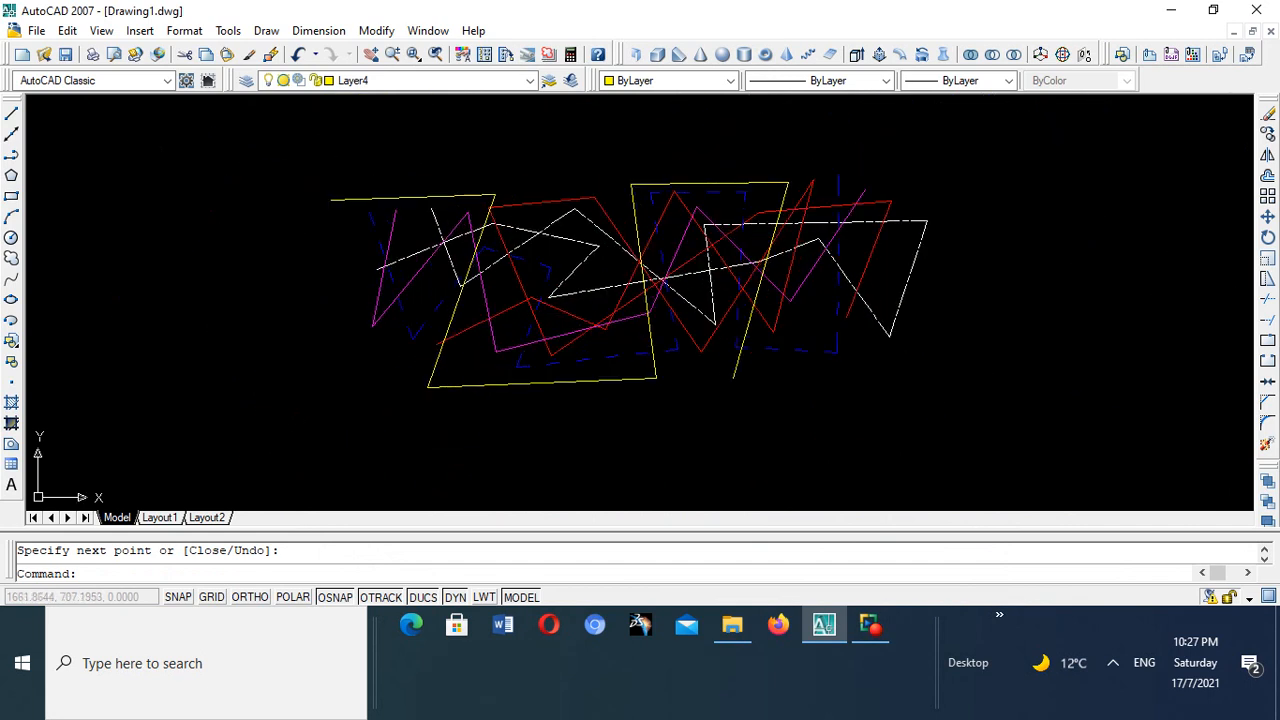
{"action": "scroll", "coordinate": [597, 232], "scroll_direction": "up", "scroll_amount": 3}
{"action": "scroll", "coordinate": [591, 229], "scroll_direction": "down", "scroll_amount": 4}
{"action": "scroll", "coordinate": [591, 246], "scroll_direction": "up", "scroll_amount": 4}
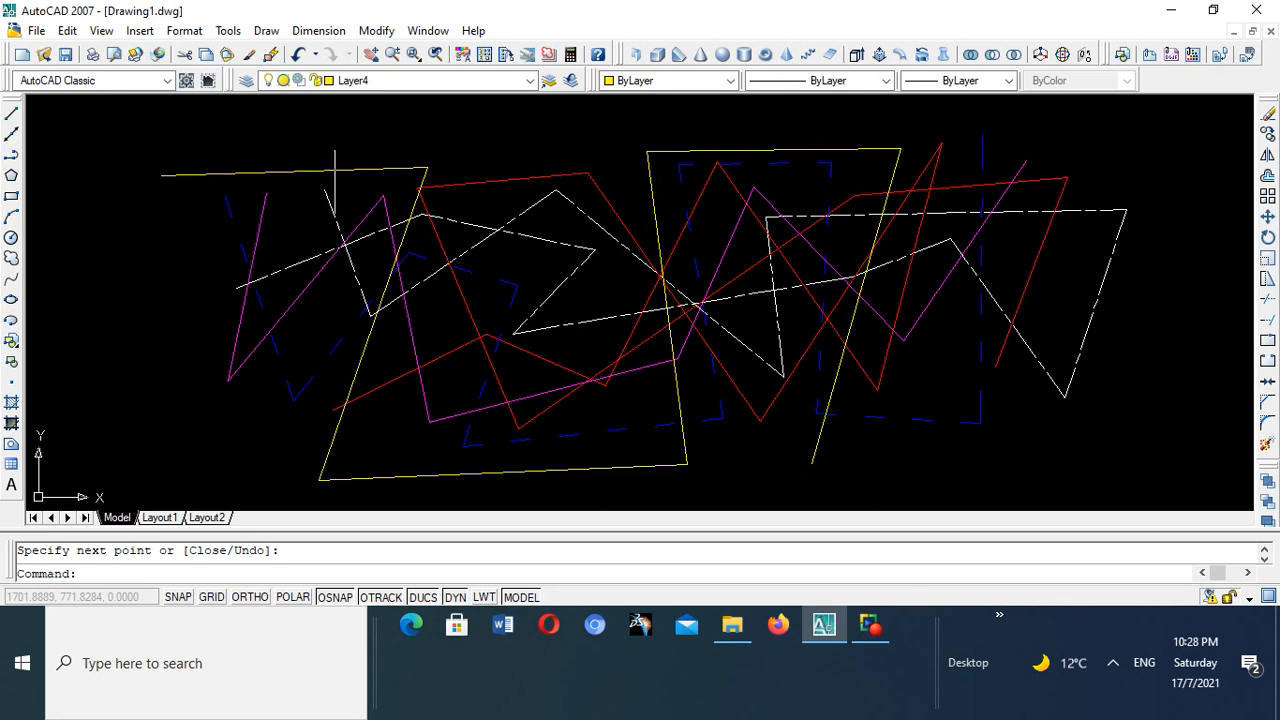
{"action": "left_click", "coordinate": [874, 632]}
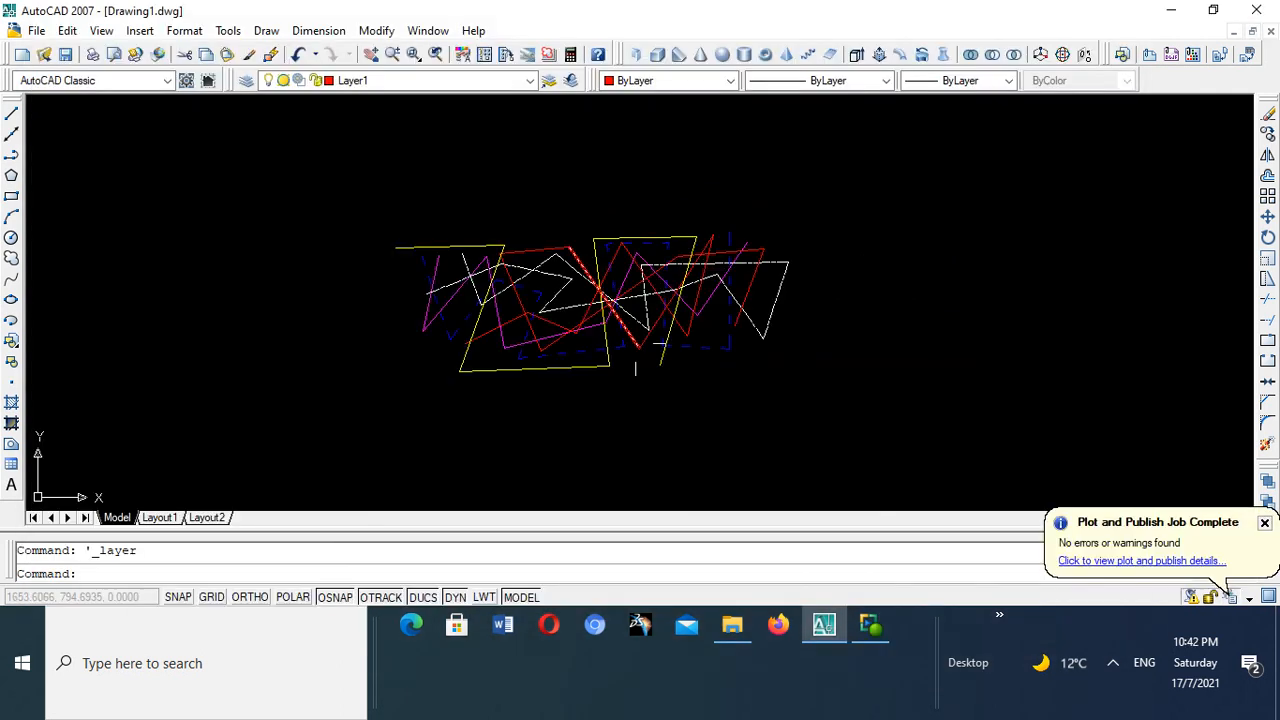
{"action": "scroll", "coordinate": [645, 345], "scroll_direction": "up", "scroll_amount": 3}
{"action": "scroll", "coordinate": [544, 228], "scroll_direction": "down", "scroll_amount": 7}
{"action": "scroll", "coordinate": [544, 228], "scroll_direction": "up", "scroll_amount": 4}
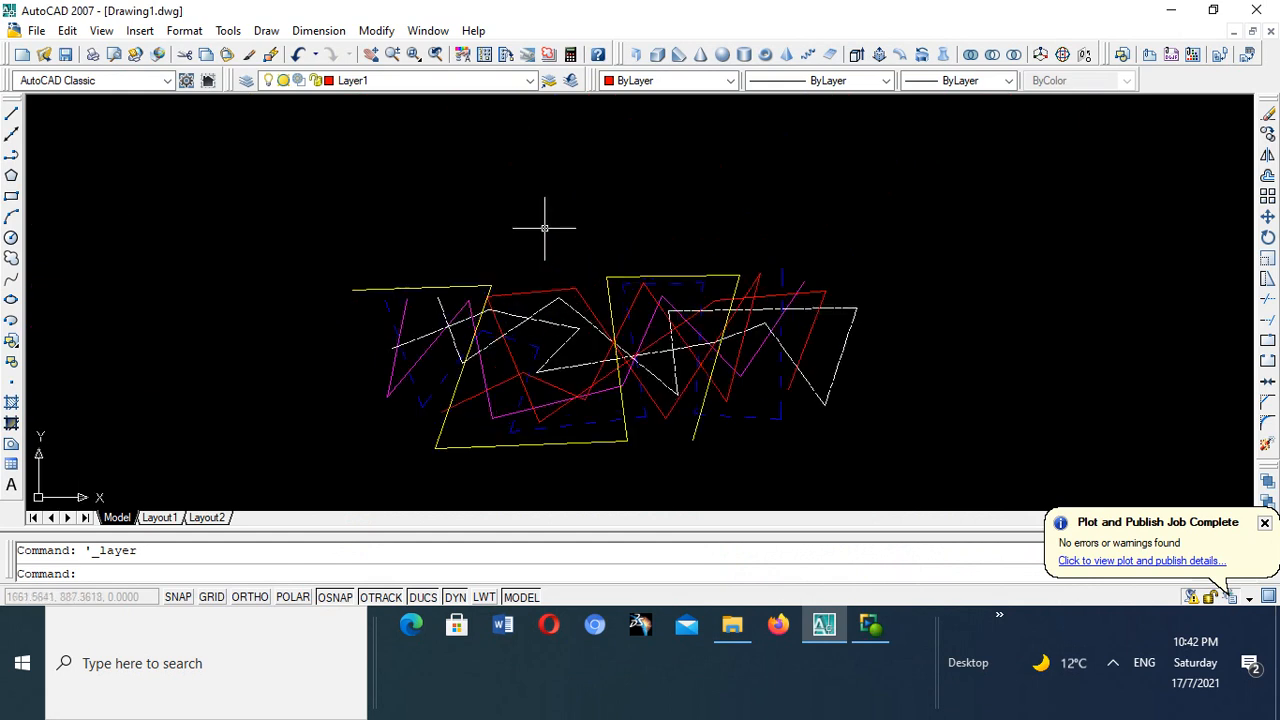
{"action": "scroll", "coordinate": [544, 228], "scroll_direction": "up", "scroll_amount": 3}
{"action": "scroll", "coordinate": [544, 227], "scroll_direction": "down", "scroll_amount": 6}
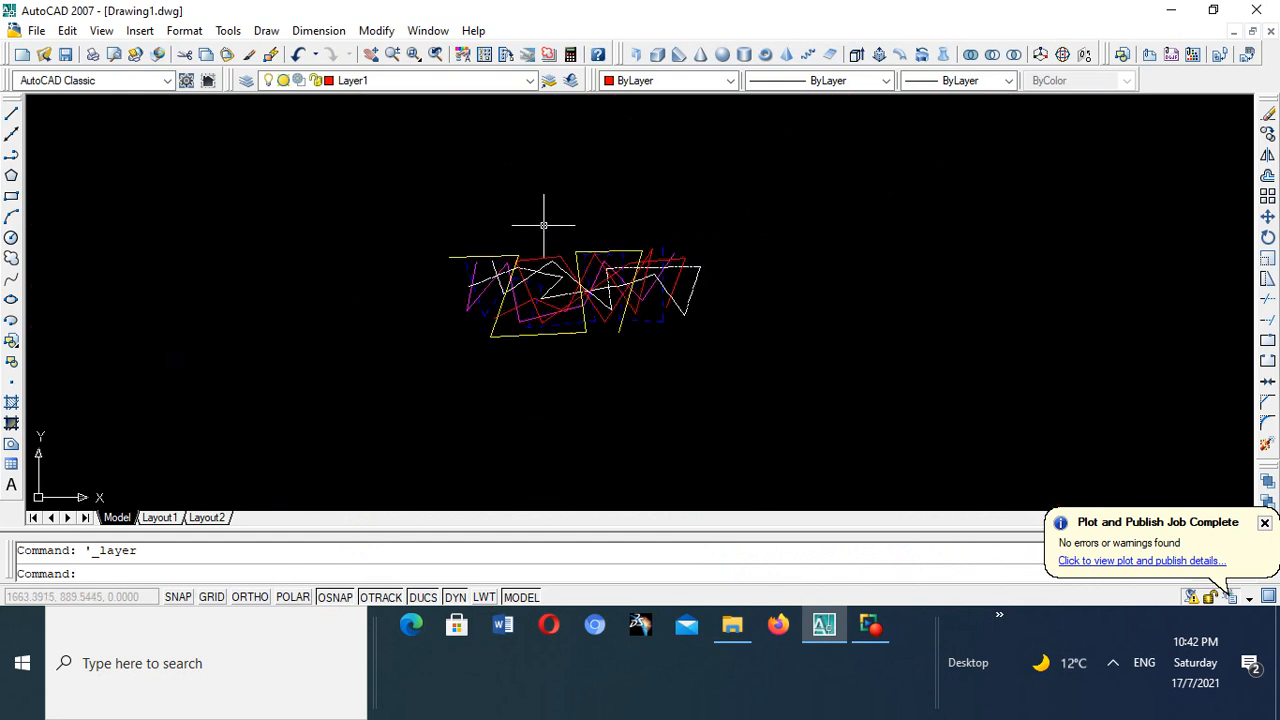
{"action": "scroll", "coordinate": [544, 226], "scroll_direction": "down", "scroll_amount": 4}
{"action": "scroll", "coordinate": [543, 228], "scroll_direction": "up", "scroll_amount": 9}
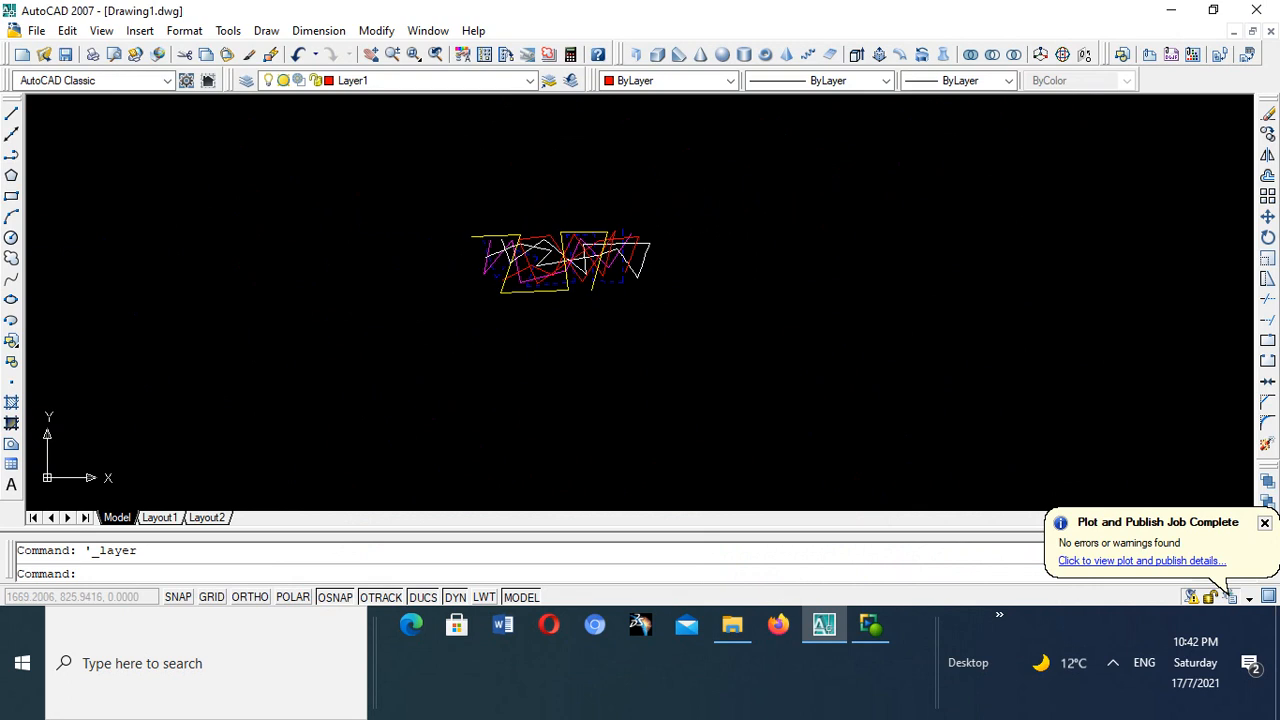
{"action": "scroll", "coordinate": [542, 232], "scroll_direction": "down", "scroll_amount": 5}
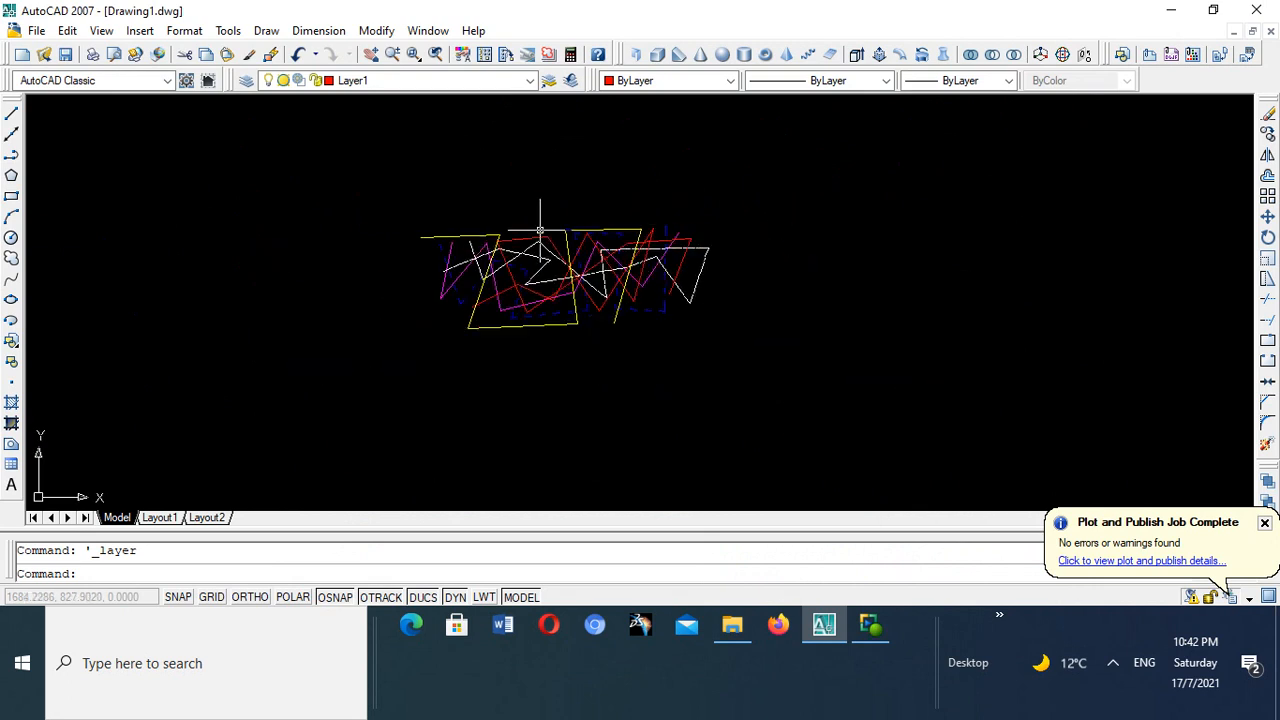
{"action": "scroll", "coordinate": [543, 230], "scroll_direction": "up", "scroll_amount": 6}
{"action": "scroll", "coordinate": [543, 230], "scroll_direction": "down", "scroll_amount": 4}
{"action": "scroll", "coordinate": [540, 230], "scroll_direction": "up", "scroll_amount": 3}
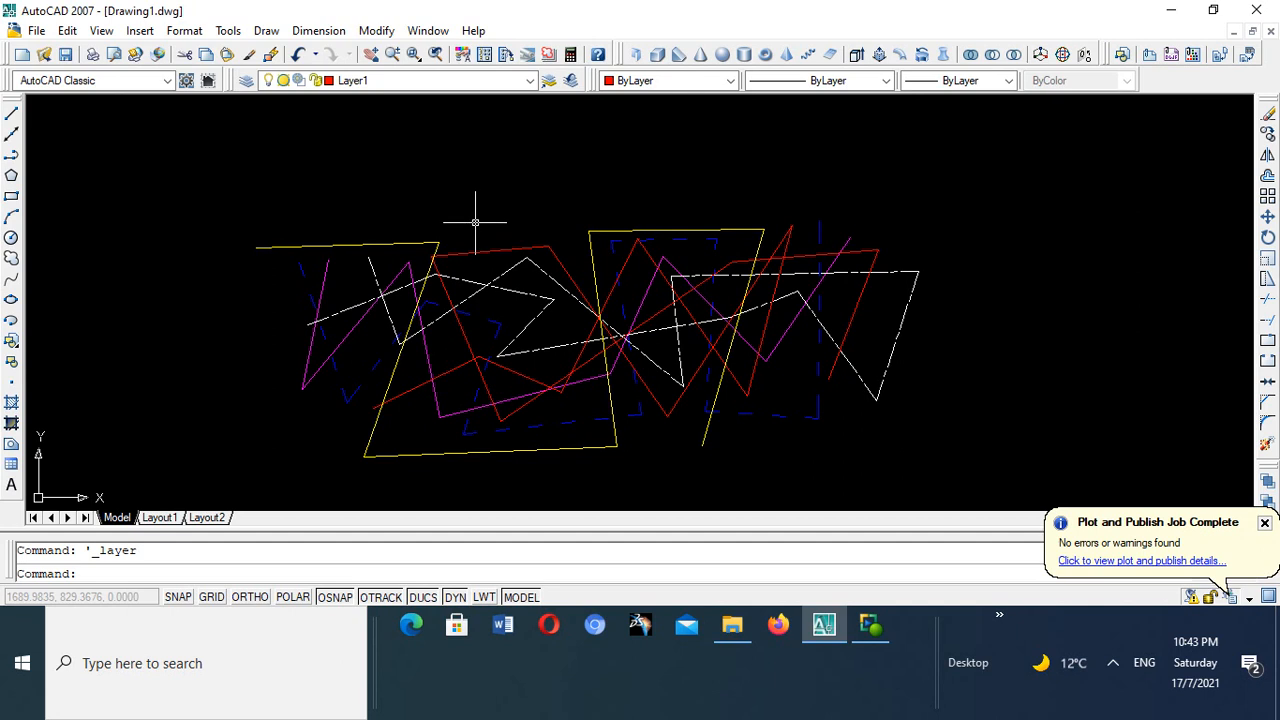
{"action": "scroll", "coordinate": [457, 270], "scroll_direction": "up", "scroll_amount": 2}
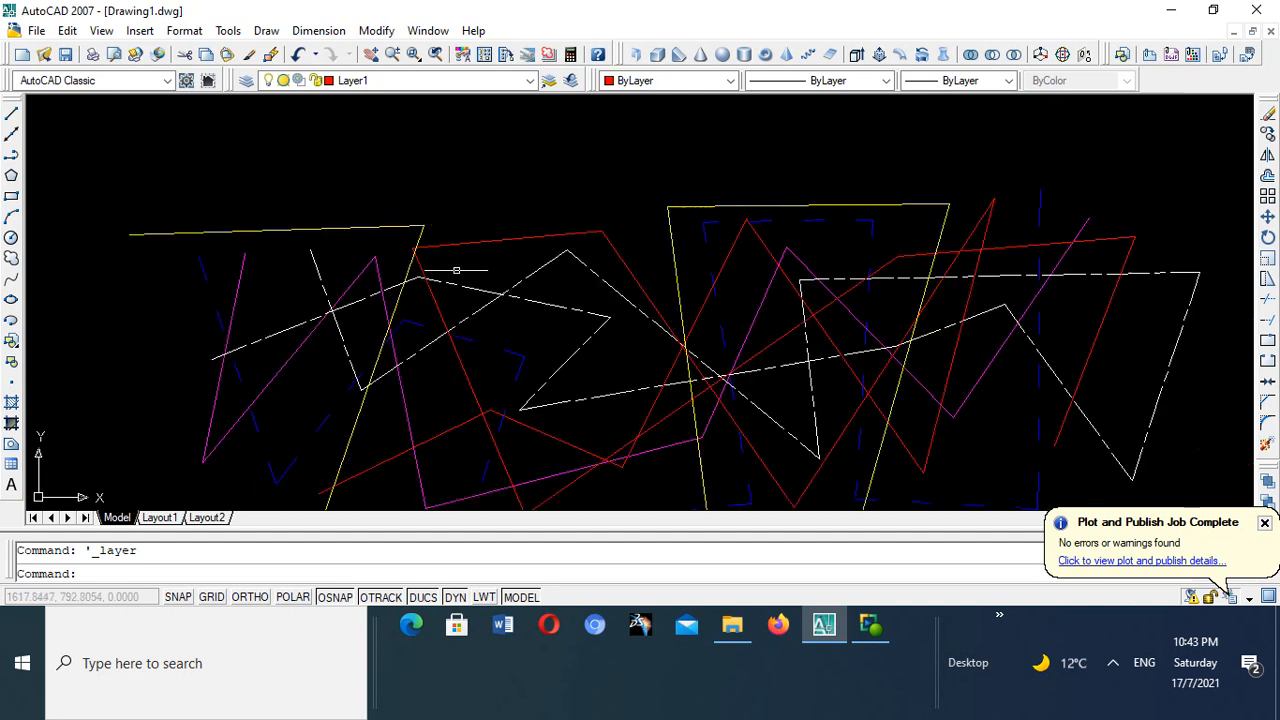
{"action": "scroll", "coordinate": [456, 270], "scroll_direction": "down", "scroll_amount": 3}
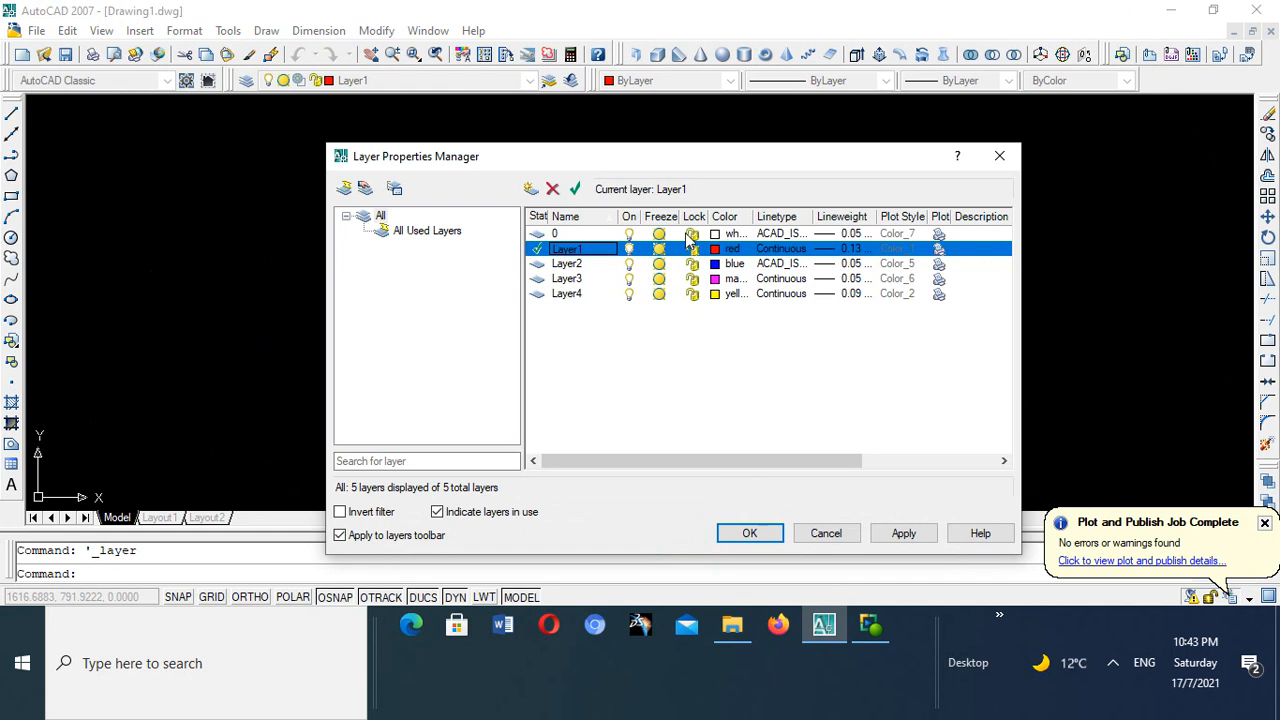
- Make layer 0 current and freeze Layer1, Layer2, Layer3 and Layer4 in the Layer Properties Manager, accepting the changes
{"action": "left_click_drag", "start_coordinate": [620, 160], "coordinate": [897, 195]}
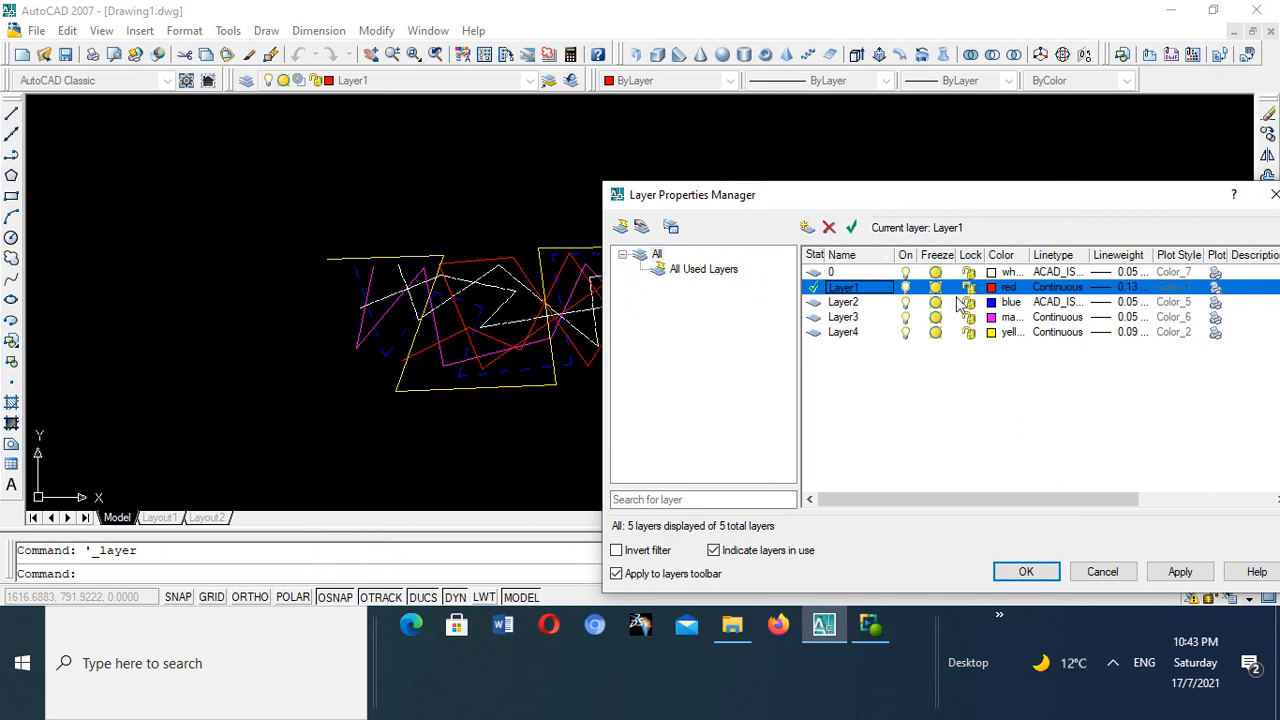
{"action": "double_click", "coordinate": [814, 272]}
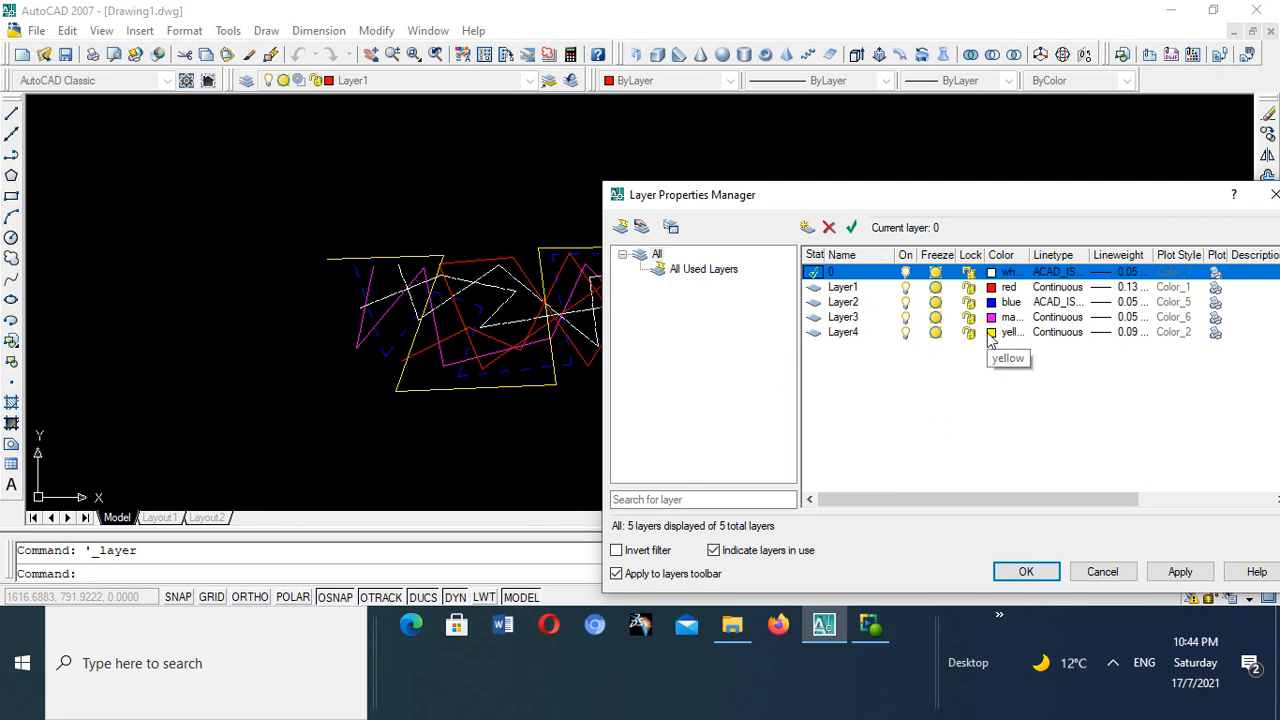
{"action": "left_click", "coordinate": [934, 292]}
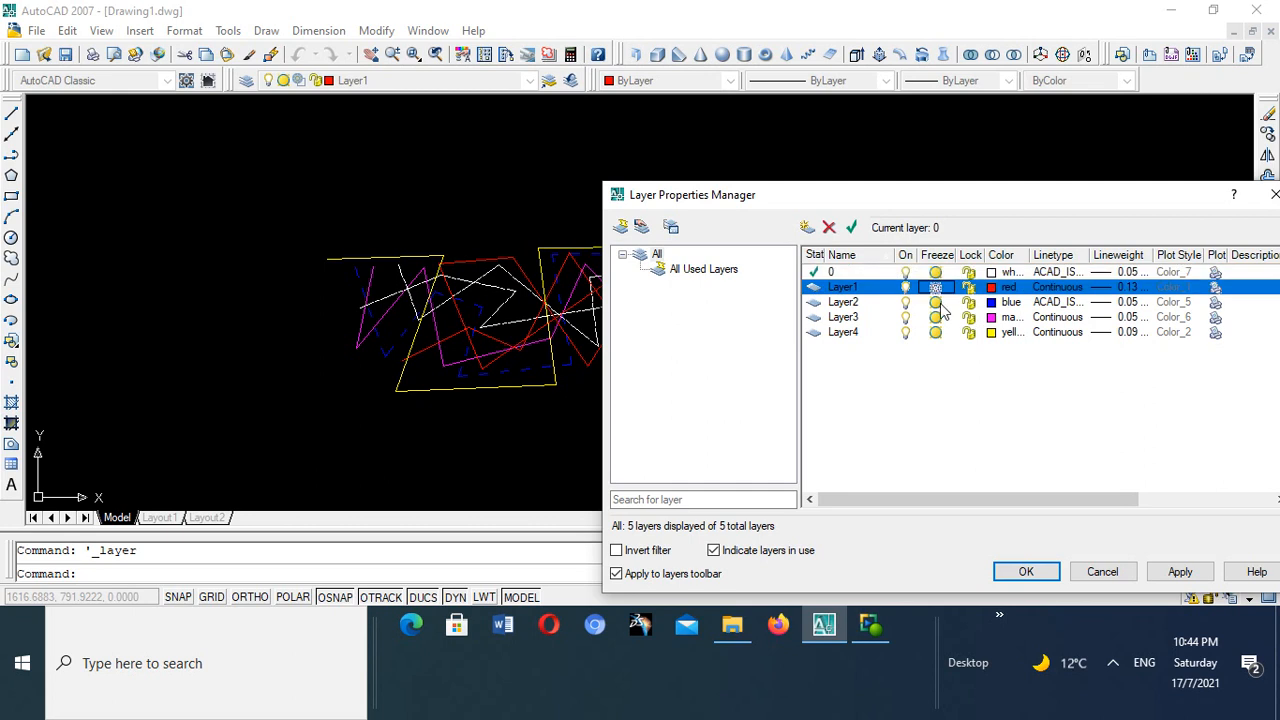
{"action": "left_click", "coordinate": [939, 304]}
{"action": "left_click", "coordinate": [936, 318]}
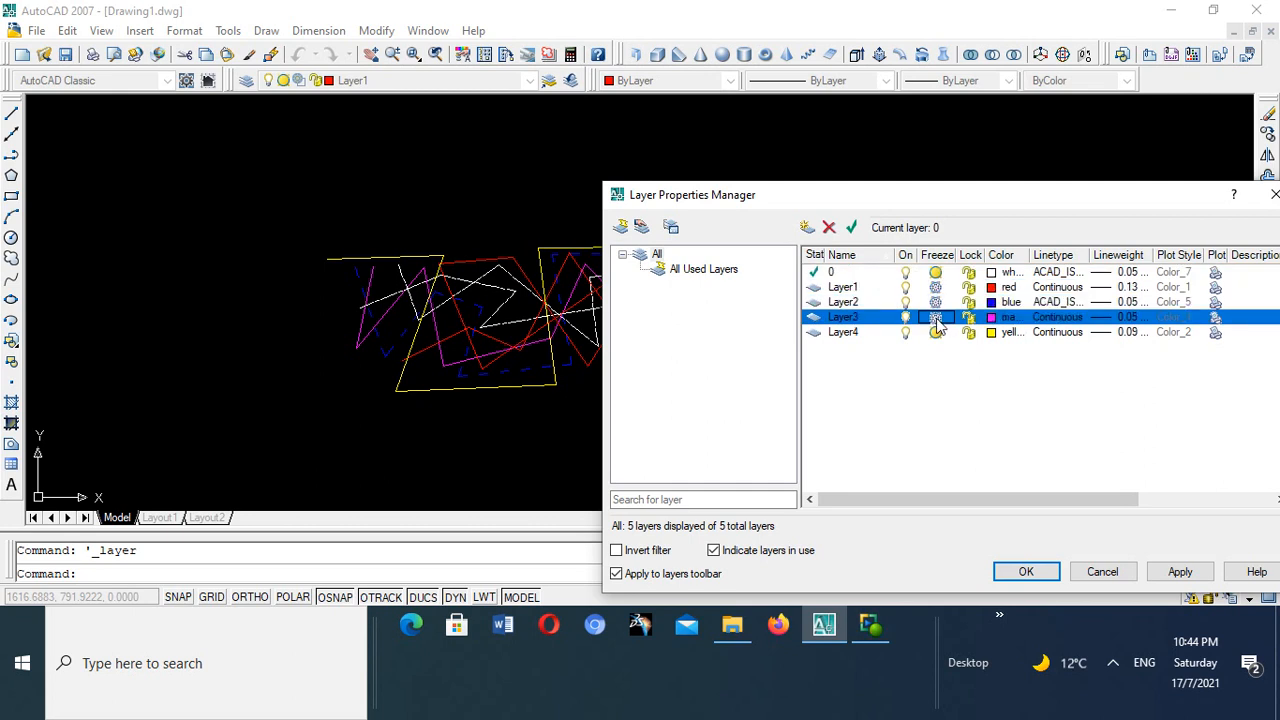
{"action": "left_click", "coordinate": [936, 332]}
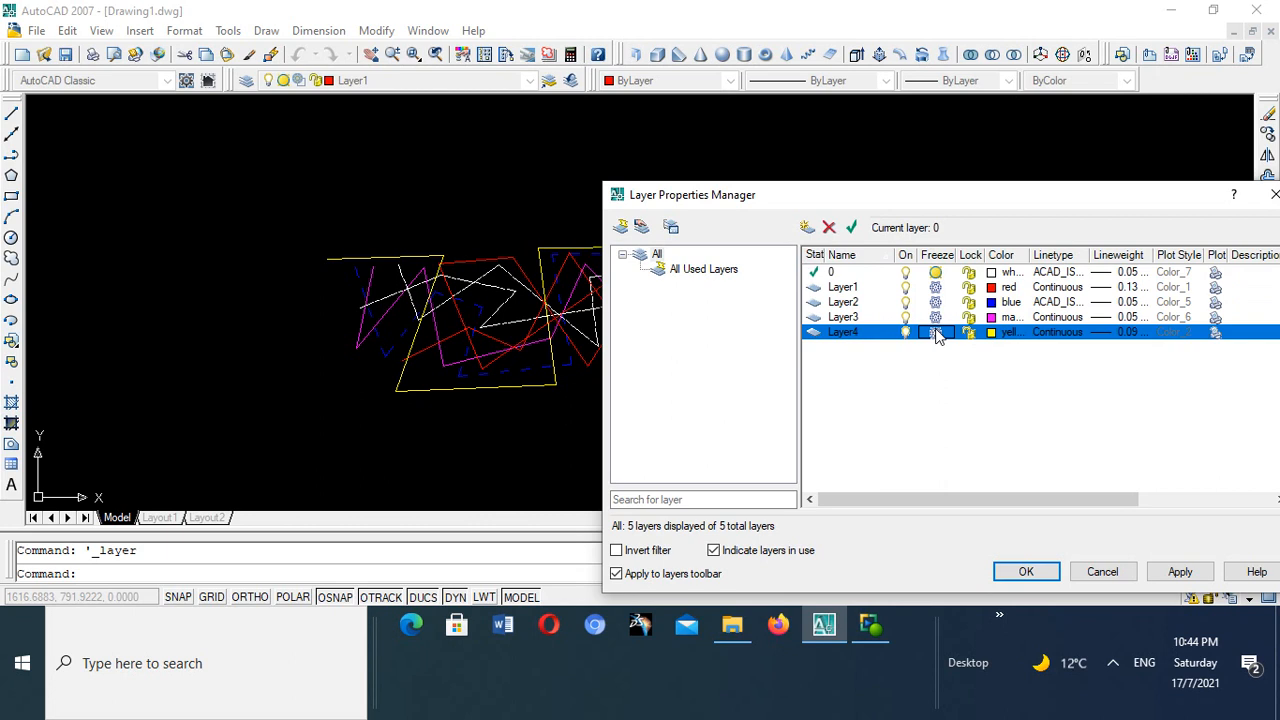
{"action": "left_click", "coordinate": [1025, 572]}
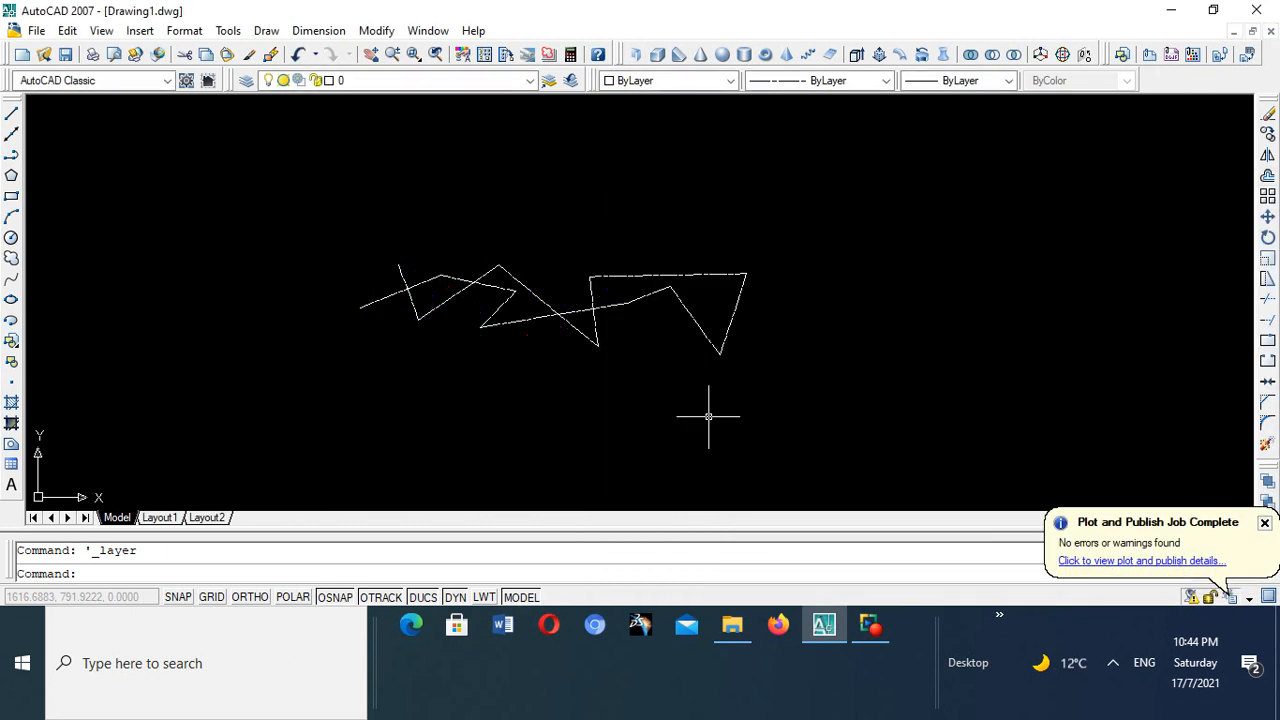
- Inspect the layer 0 zigzag and its dashed linetype near and far with the other layers frozen
{"action": "scroll", "coordinate": [609, 309], "scroll_direction": "up", "scroll_amount": 6}
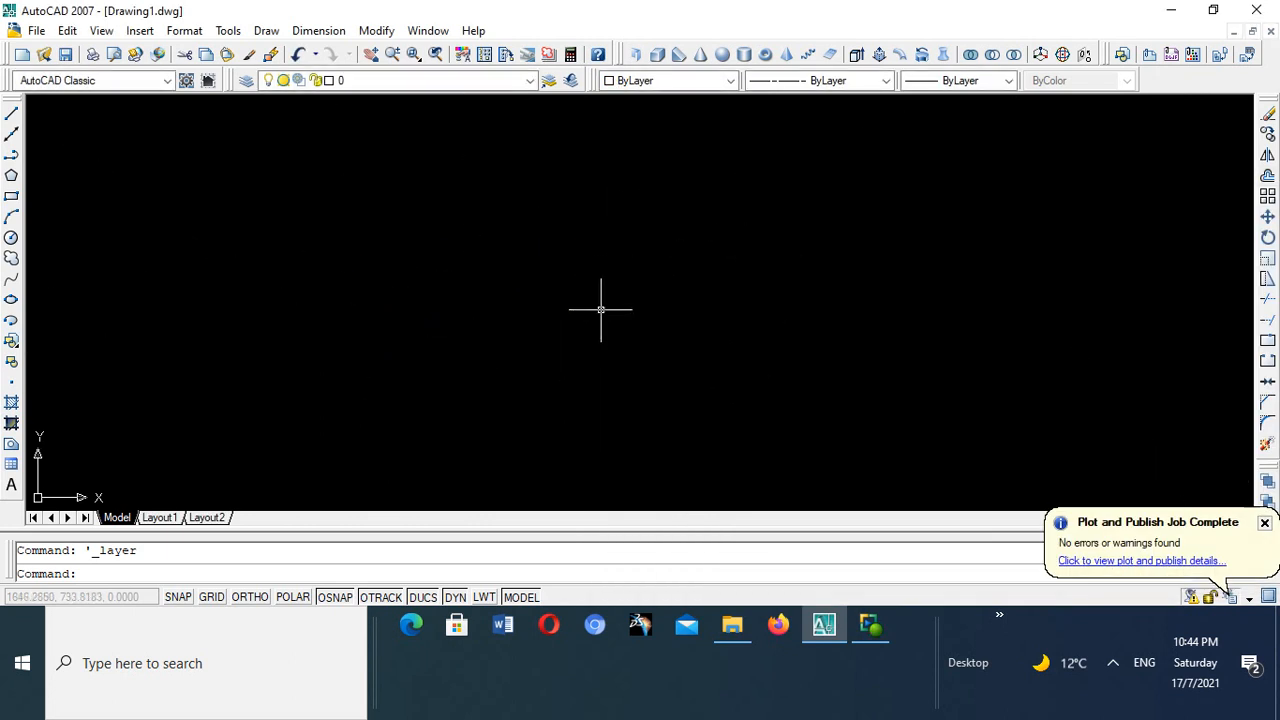
{"action": "scroll", "coordinate": [603, 309], "scroll_direction": "down", "scroll_amount": 8}
{"action": "scroll", "coordinate": [600, 298], "scroll_direction": "up", "scroll_amount": 6}
{"action": "scroll", "coordinate": [600, 298], "scroll_direction": "down", "scroll_amount": 8}
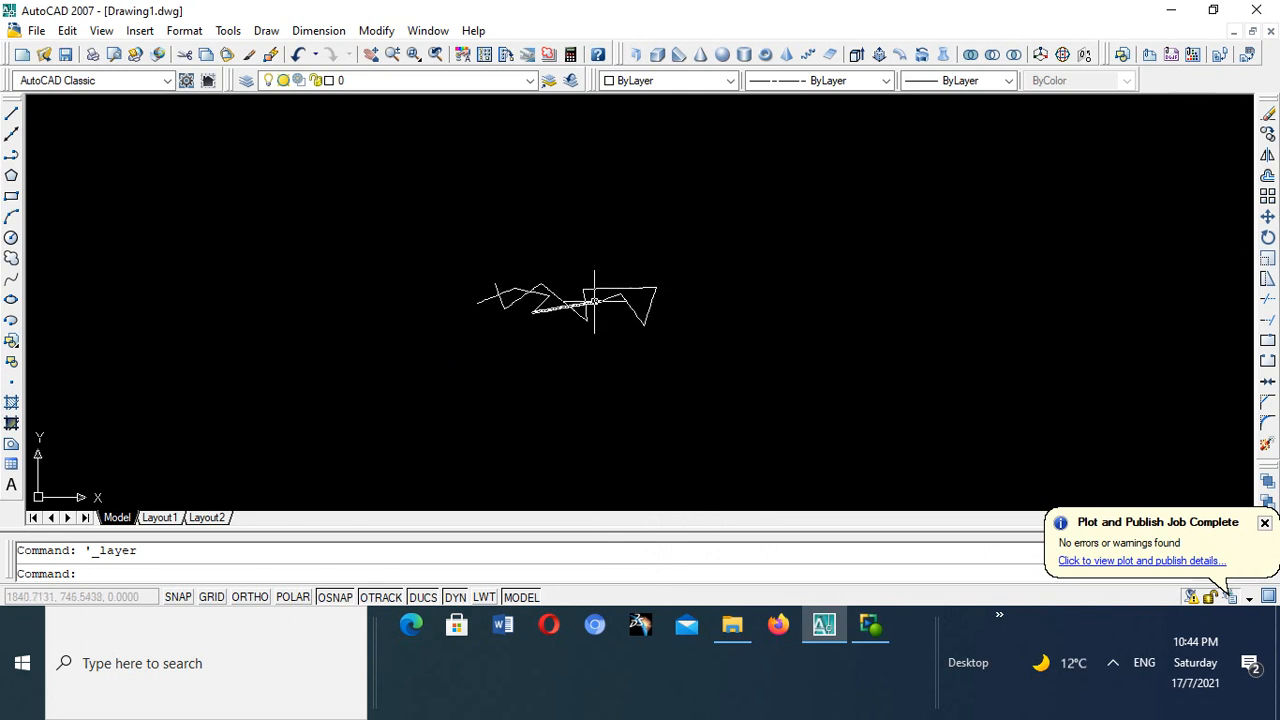
{"action": "scroll", "coordinate": [600, 298], "scroll_direction": "up", "scroll_amount": 8}
{"action": "scroll", "coordinate": [586, 290], "scroll_direction": "down", "scroll_amount": 3}
{"action": "scroll", "coordinate": [586, 290], "scroll_direction": "up", "scroll_amount": 3}
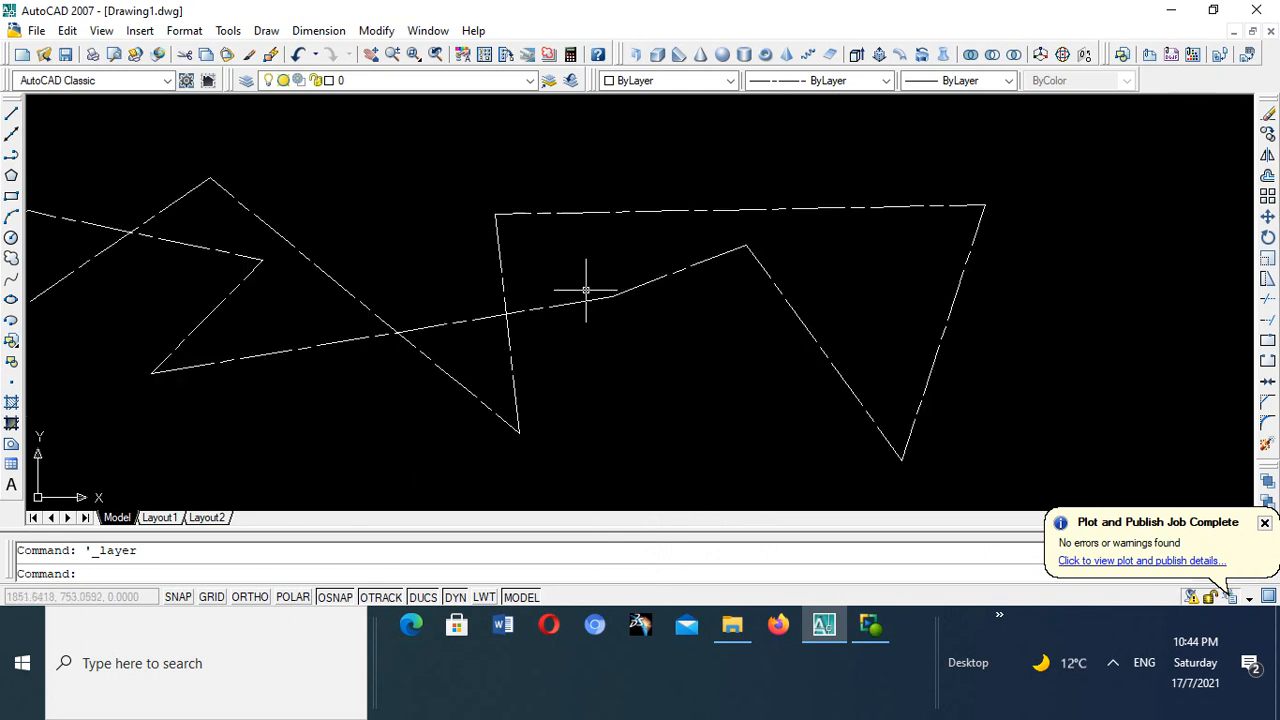
{"action": "scroll", "coordinate": [586, 290], "scroll_direction": "down", "scroll_amount": 5}
{"action": "scroll", "coordinate": [586, 290], "scroll_direction": "up", "scroll_amount": 2}
{"action": "scroll", "coordinate": [586, 290], "scroll_direction": "down", "scroll_amount": 5}
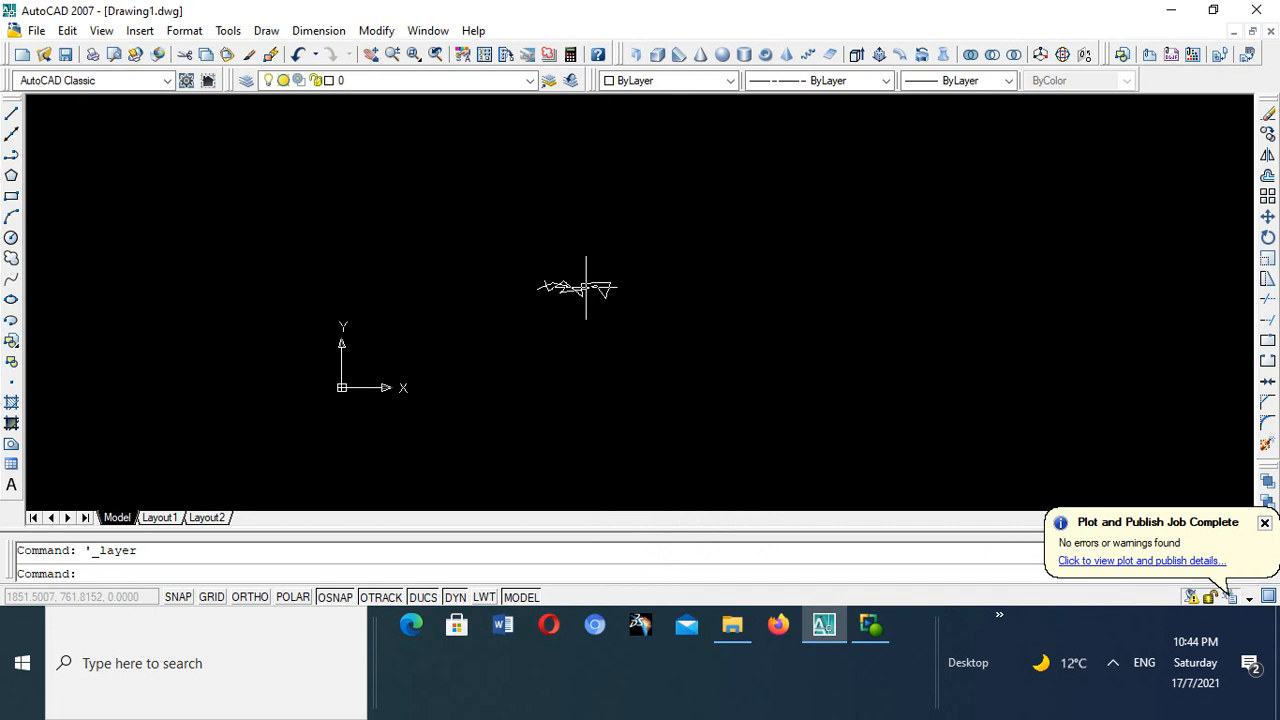
{"action": "scroll", "coordinate": [586, 290], "scroll_direction": "up", "scroll_amount": 6}
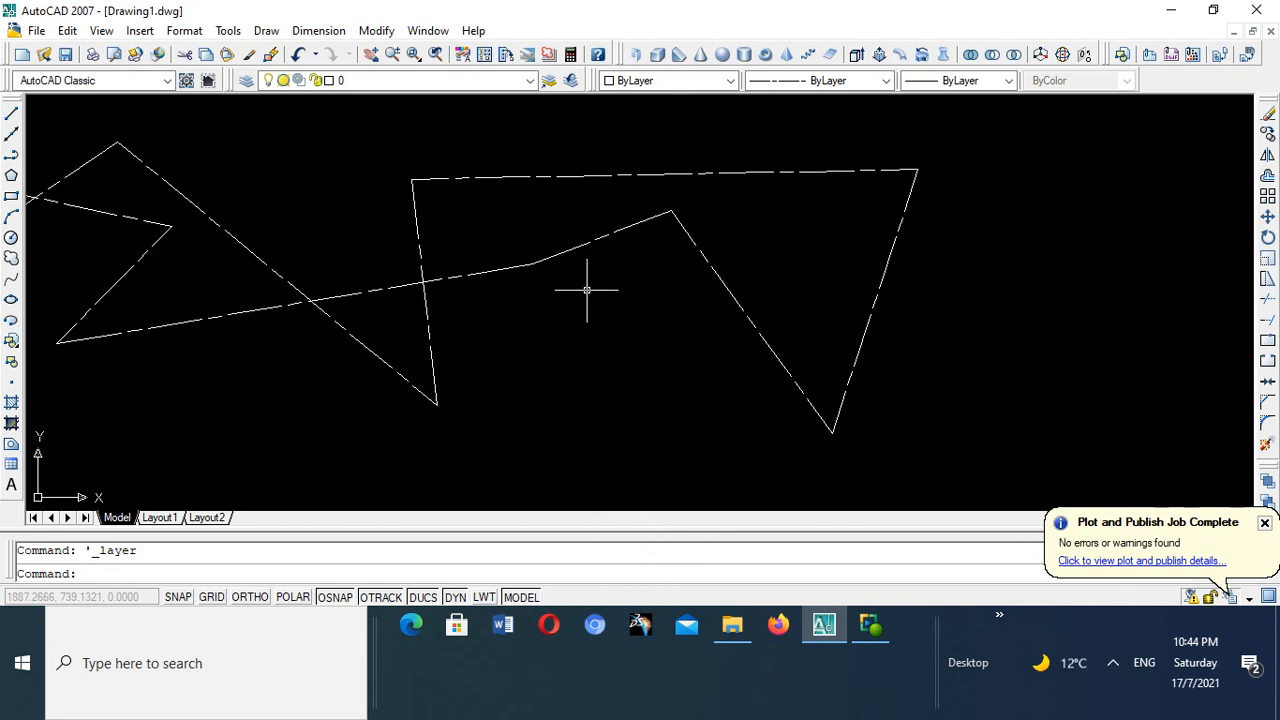
{"action": "scroll", "coordinate": [586, 290], "scroll_direction": "down", "scroll_amount": 4}
{"action": "scroll", "coordinate": [586, 290], "scroll_direction": "up", "scroll_amount": 5}
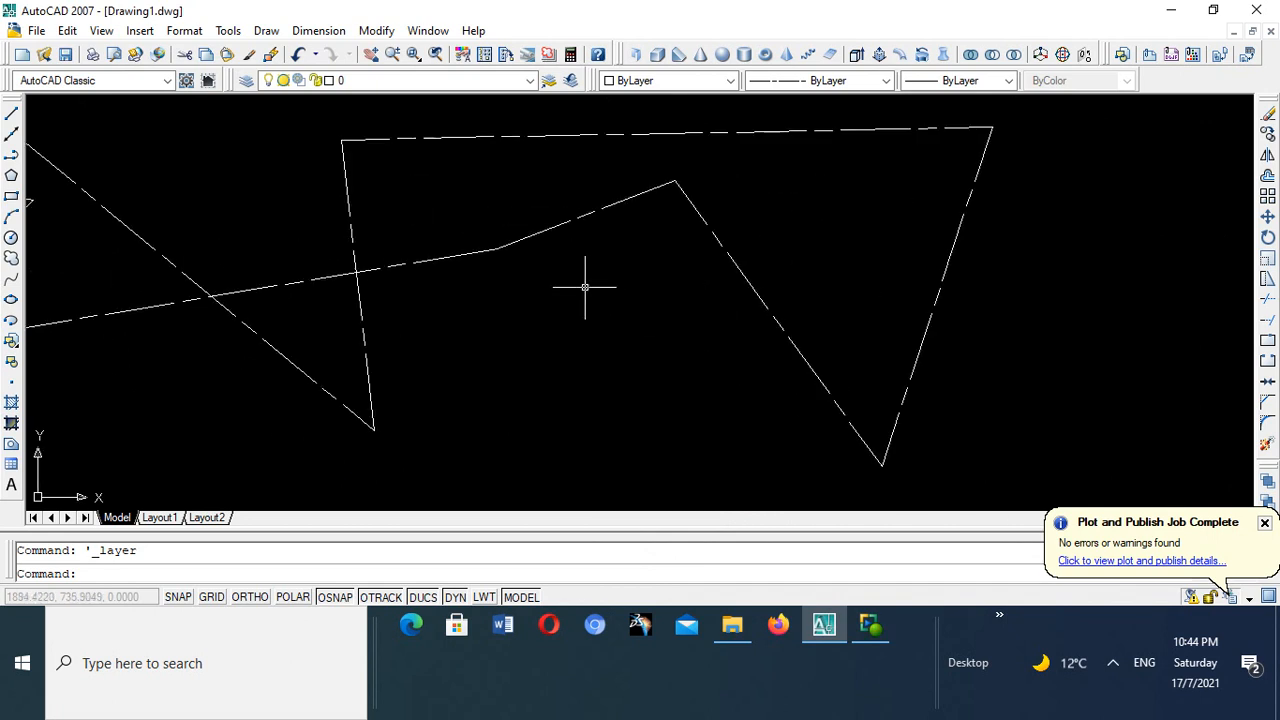
{"action": "scroll", "coordinate": [585, 287], "scroll_direction": "down", "scroll_amount": 3}
{"action": "scroll", "coordinate": [584, 286], "scroll_direction": "up", "scroll_amount": 5}
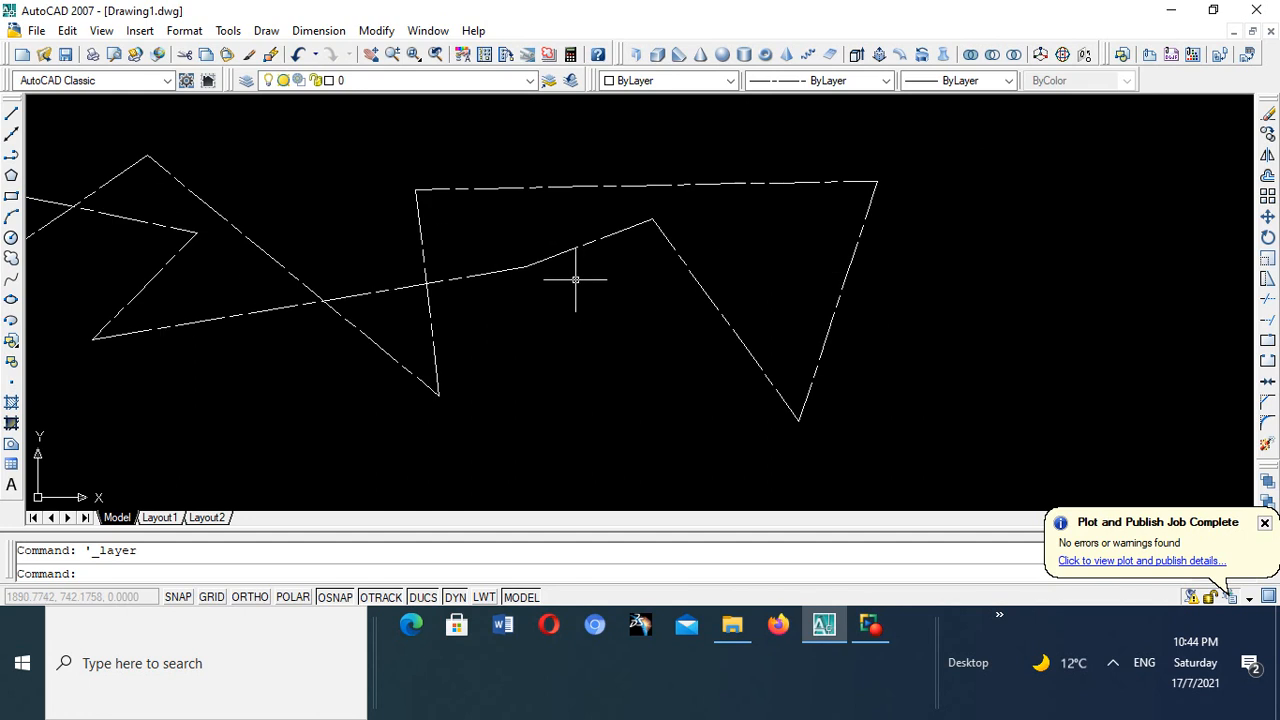
- Examine how the dash pattern of the white layer 0 lines appears at different view scales
{"action": "scroll", "coordinate": [577, 277], "scroll_direction": "down", "scroll_amount": 6}
{"action": "scroll", "coordinate": [570, 278], "scroll_direction": "up", "scroll_amount": 3}
{"action": "scroll", "coordinate": [562, 279], "scroll_direction": "up", "scroll_amount": 5}
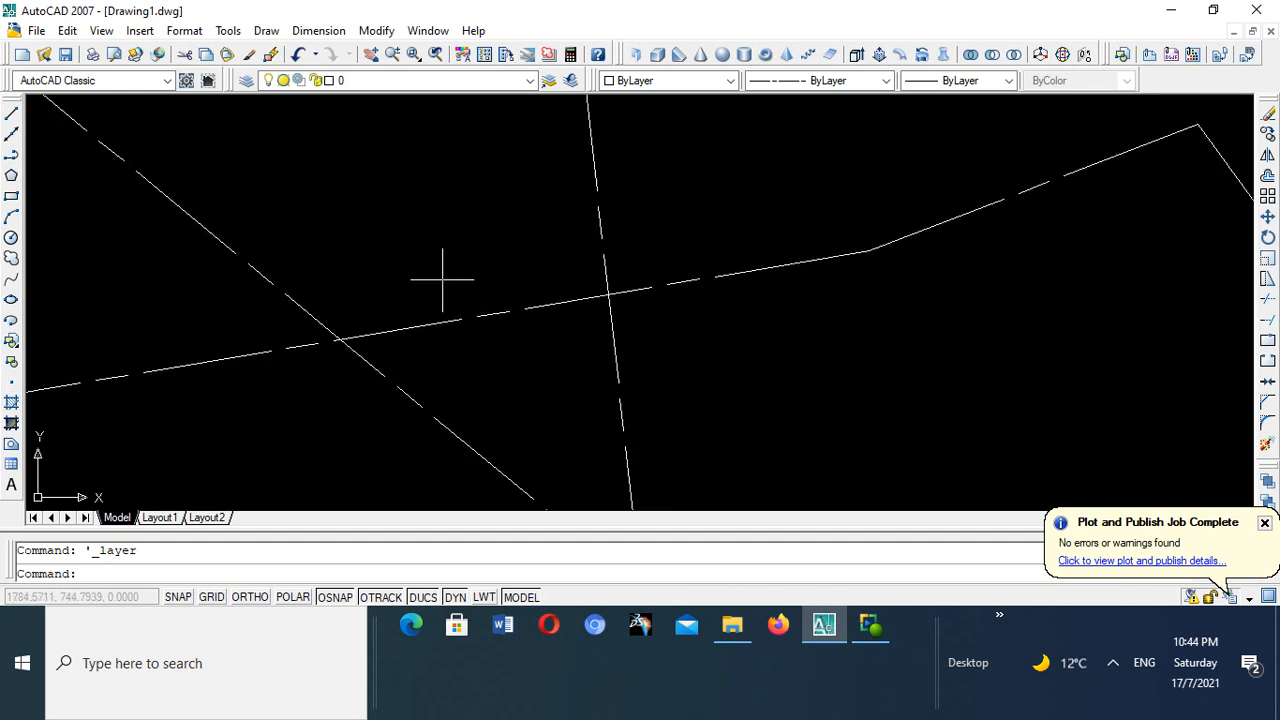
{"action": "scroll", "coordinate": [443, 277], "scroll_direction": "down", "scroll_amount": 7}
{"action": "scroll", "coordinate": [346, 242], "scroll_direction": "up", "scroll_amount": 1}
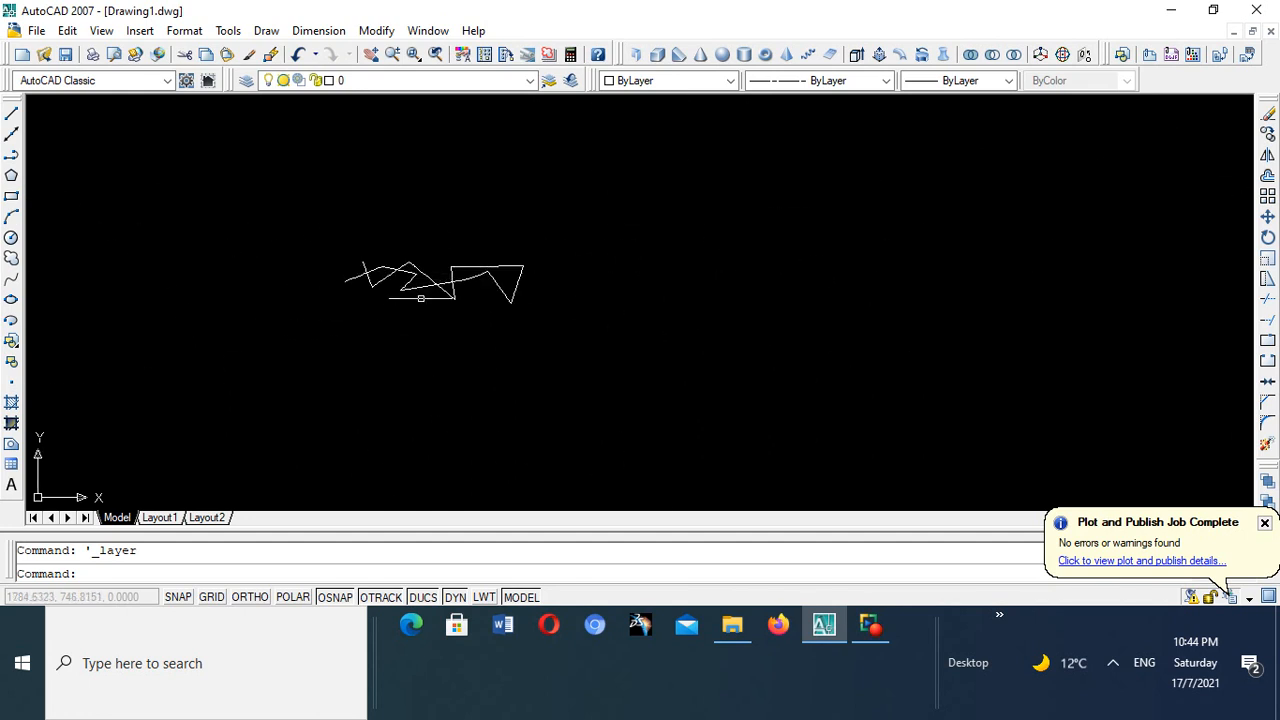
{"action": "scroll", "coordinate": [422, 258], "scroll_direction": "up", "scroll_amount": 6}
{"action": "scroll", "coordinate": [422, 252], "scroll_direction": "down", "scroll_amount": 7}
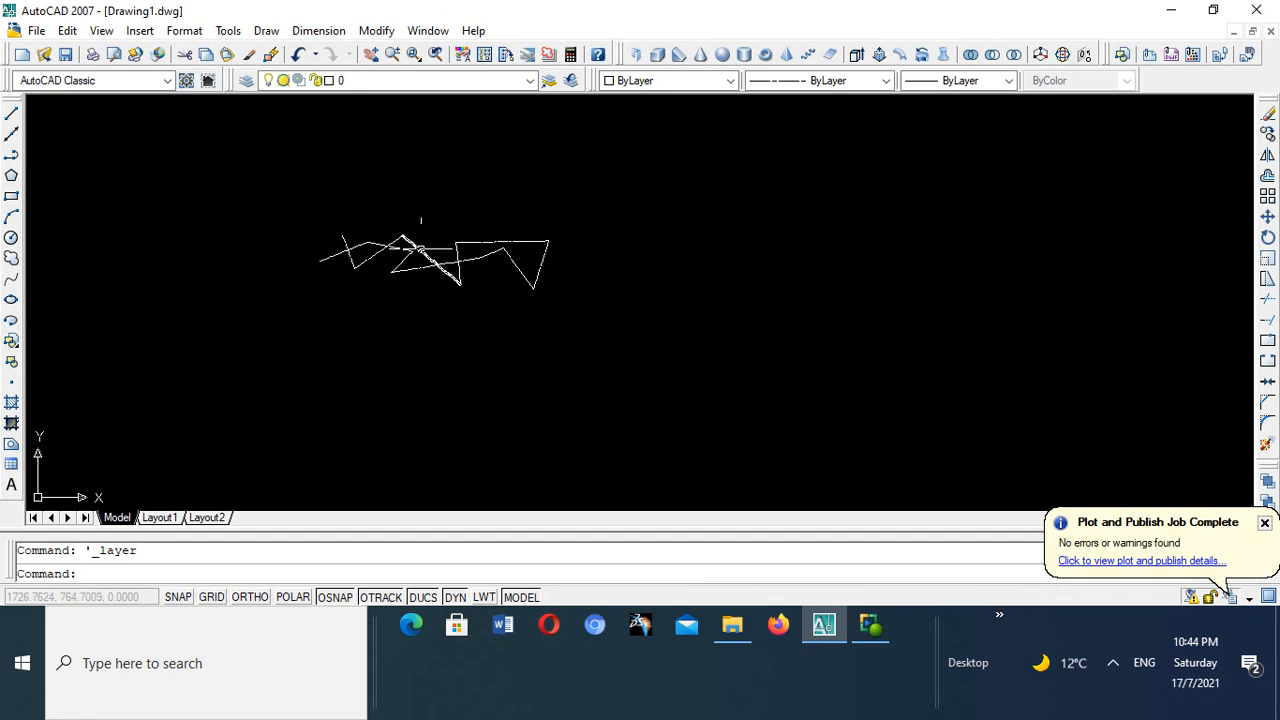
{"action": "scroll", "coordinate": [423, 248], "scroll_direction": "up", "scroll_amount": 10}
{"action": "scroll", "coordinate": [423, 249], "scroll_direction": "down", "scroll_amount": 7}
{"action": "scroll", "coordinate": [422, 252], "scroll_direction": "up", "scroll_amount": 5}
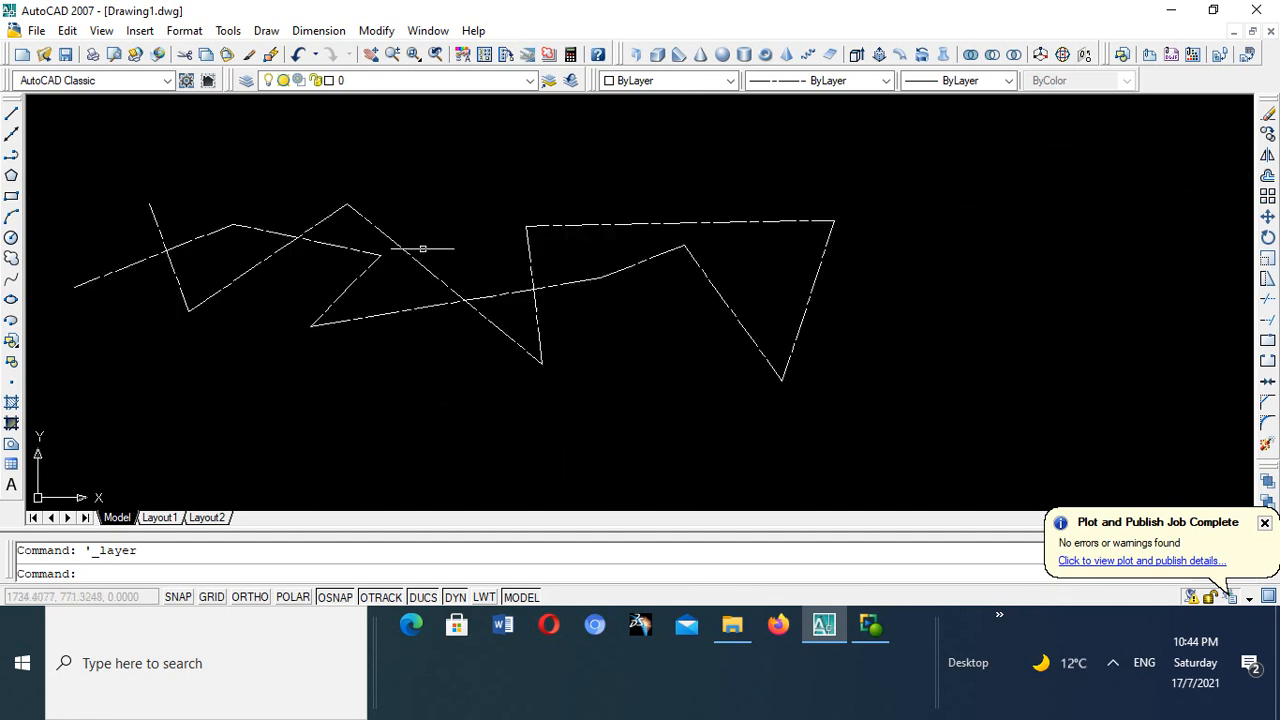
{"action": "scroll", "coordinate": [421, 255], "scroll_direction": "down", "scroll_amount": 5}
{"action": "scroll", "coordinate": [422, 257], "scroll_direction": "up", "scroll_amount": 6}
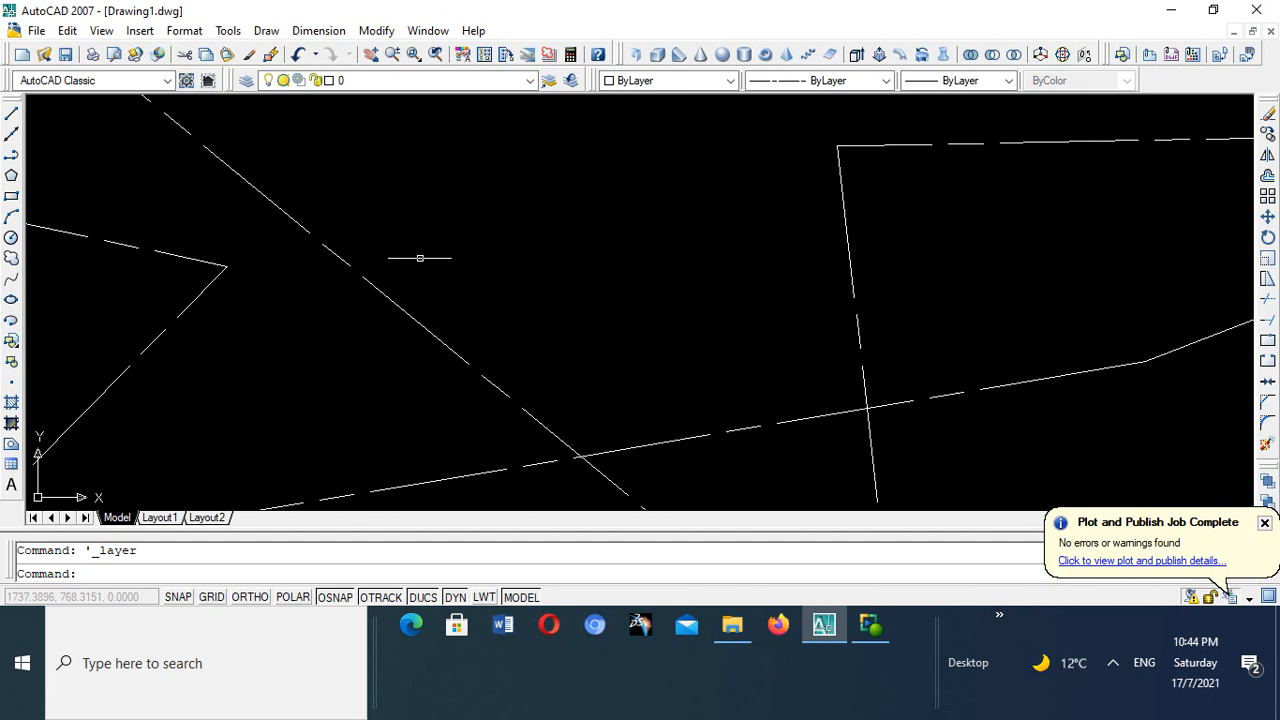
{"action": "scroll", "coordinate": [422, 257], "scroll_direction": "down", "scroll_amount": 6}
{"action": "scroll", "coordinate": [380, 243], "scroll_direction": "up", "scroll_amount": 6}
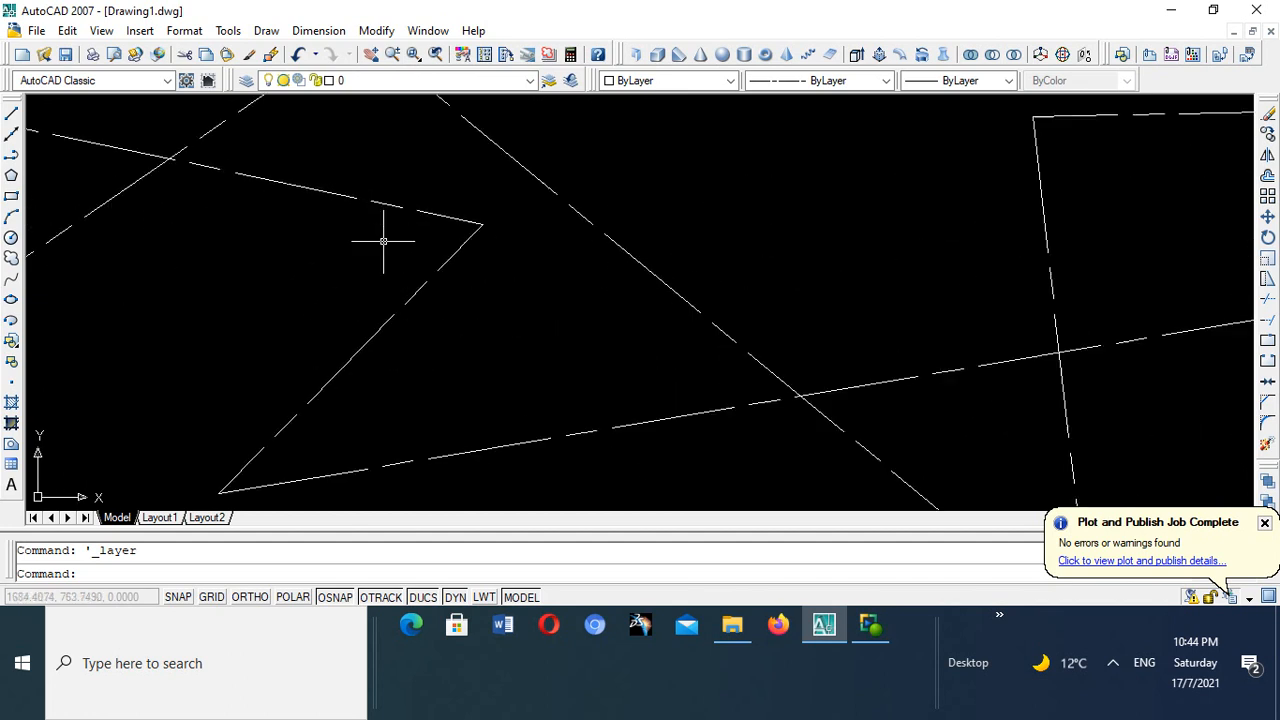
{"action": "scroll", "coordinate": [383, 246], "scroll_direction": "down", "scroll_amount": 5}
{"action": "scroll", "coordinate": [385, 237], "scroll_direction": "up", "scroll_amount": 5}
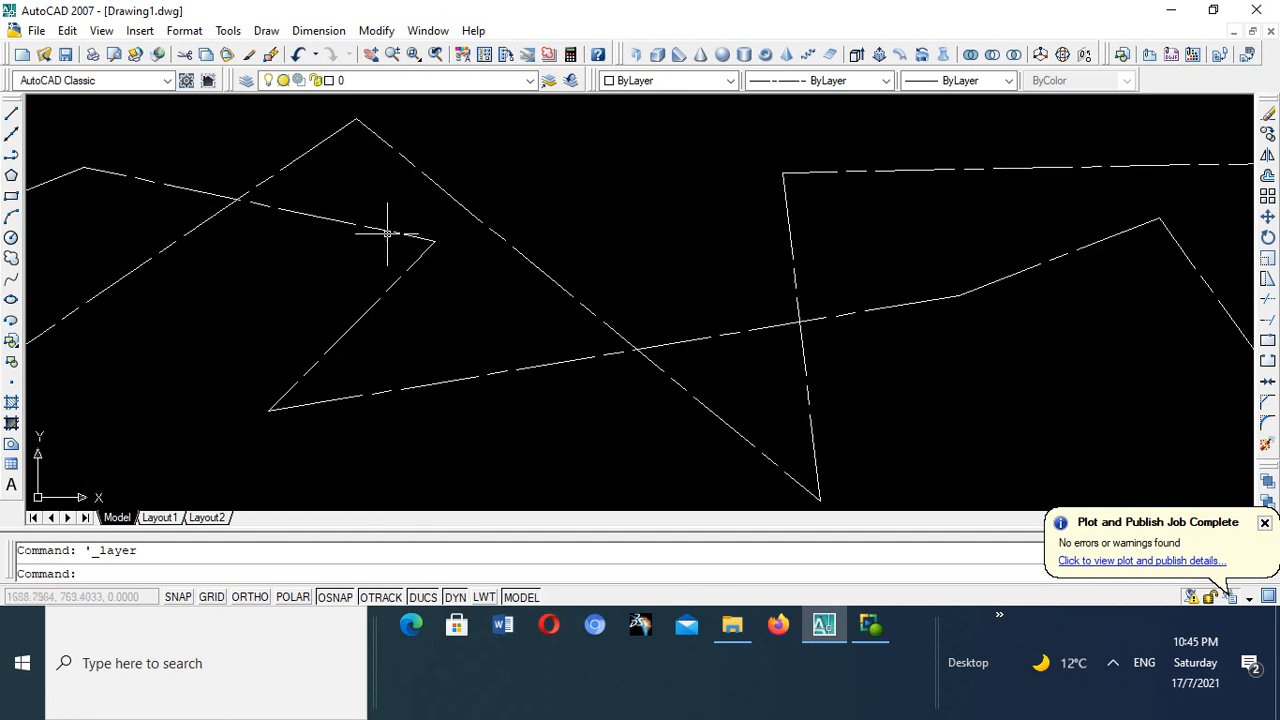
{"action": "scroll", "coordinate": [386, 234], "scroll_direction": "up", "scroll_amount": 2}
{"action": "scroll", "coordinate": [386, 225], "scroll_direction": "down", "scroll_amount": 8}
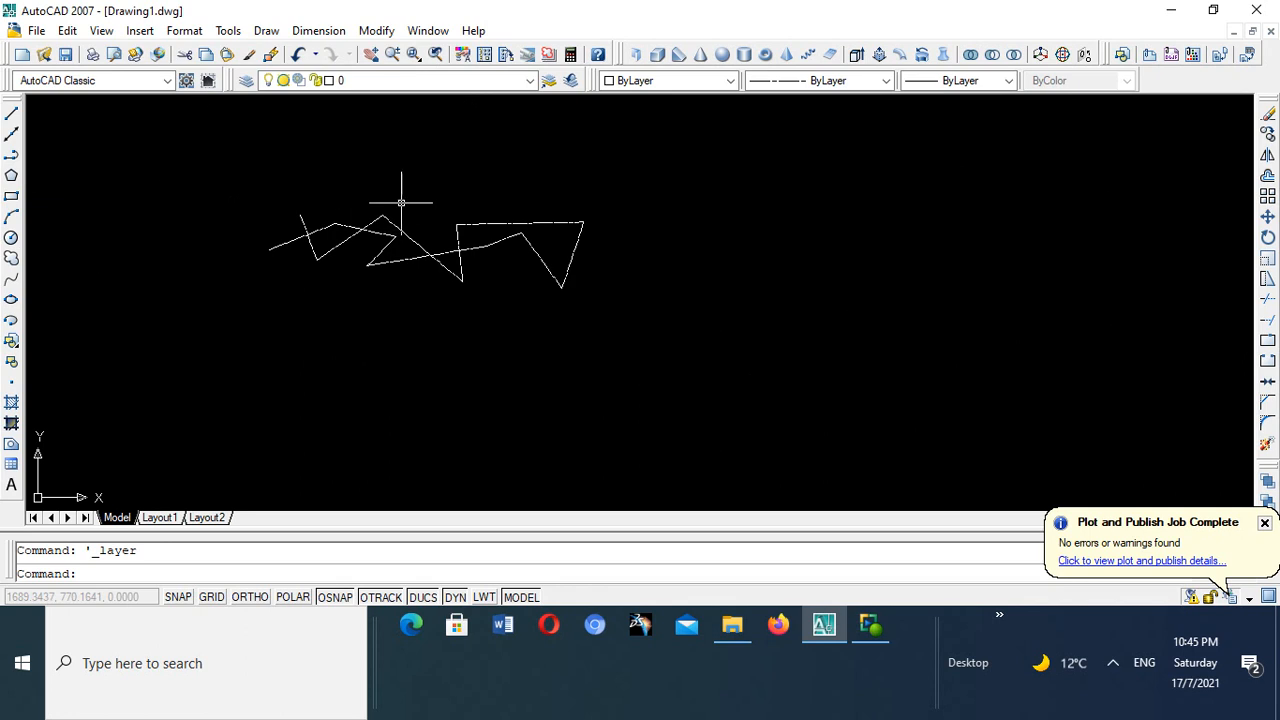
{"action": "scroll", "coordinate": [399, 225], "scroll_direction": "up", "scroll_amount": 5}
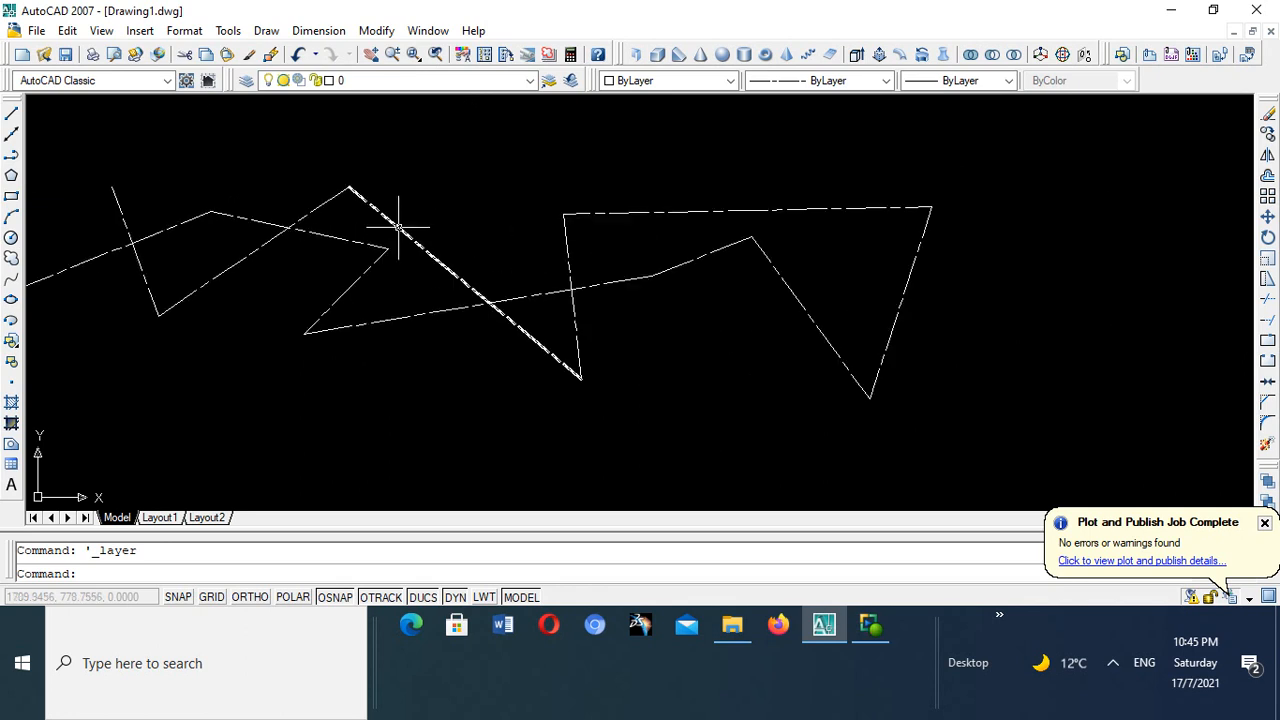
{"action": "scroll", "coordinate": [399, 225], "scroll_direction": "up", "scroll_amount": 5}
{"action": "scroll", "coordinate": [400, 229], "scroll_direction": "down", "scroll_amount": 8}
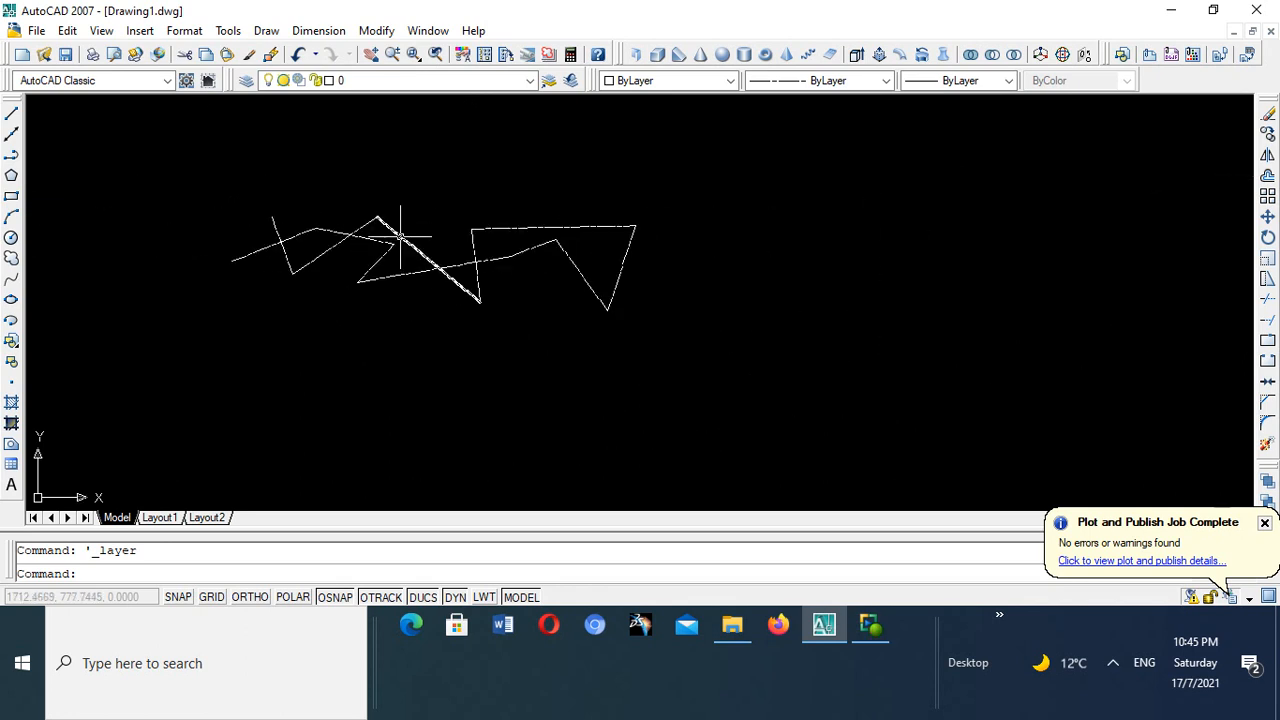
{"action": "scroll", "coordinate": [400, 223], "scroll_direction": "up", "scroll_amount": 3}
{"action": "scroll", "coordinate": [400, 237], "scroll_direction": "up", "scroll_amount": 3}
{"action": "scroll", "coordinate": [400, 243], "scroll_direction": "down", "scroll_amount": 8}
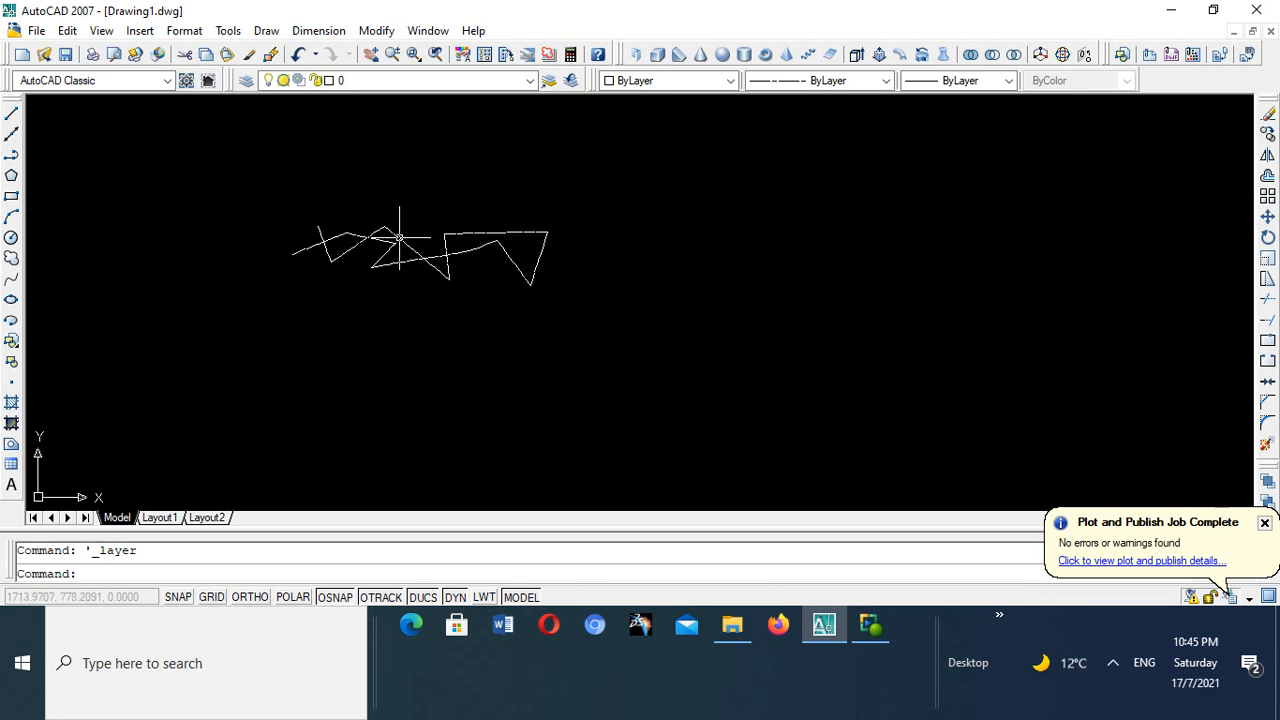
{"action": "scroll", "coordinate": [392, 248], "scroll_direction": "up", "scroll_amount": 3}
{"action": "scroll", "coordinate": [360, 228], "scroll_direction": "up", "scroll_amount": 3}
{"action": "scroll", "coordinate": [304, 185], "scroll_direction": "up", "scroll_amount": 5}
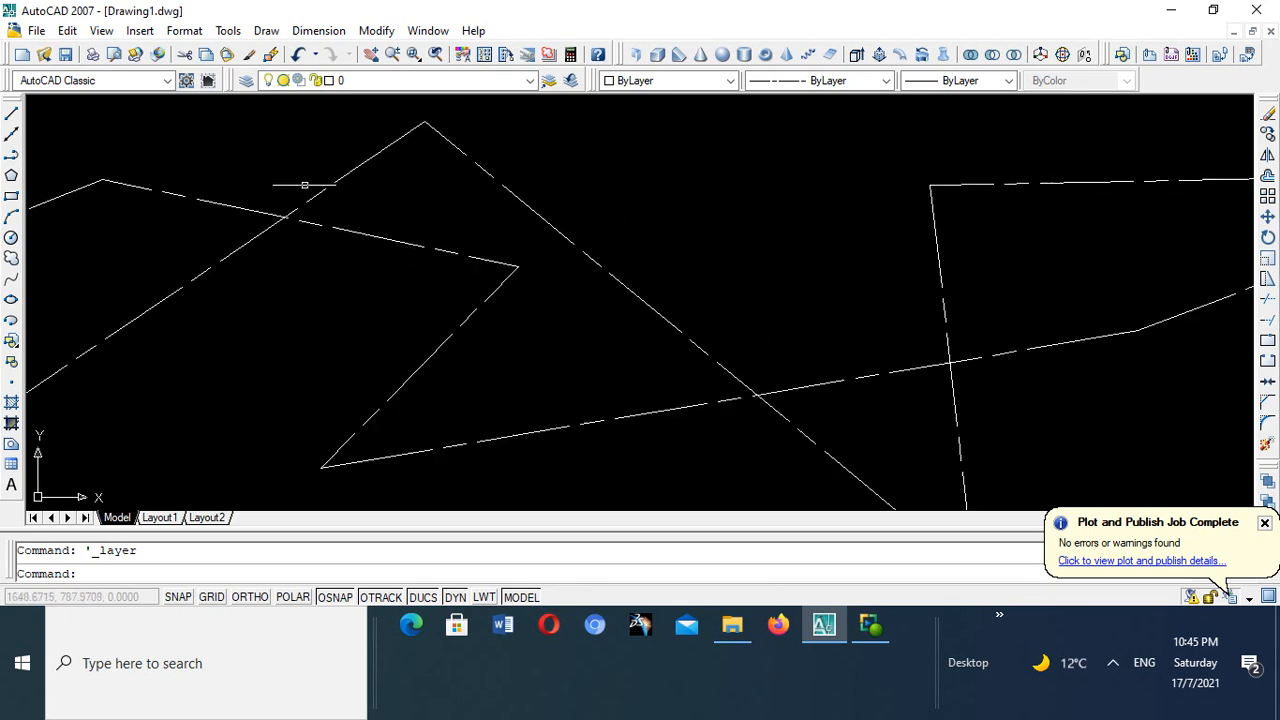
{"action": "scroll", "coordinate": [304, 185], "scroll_direction": "down", "scroll_amount": 6}
{"action": "scroll", "coordinate": [304, 185], "scroll_direction": "up", "scroll_amount": 3}
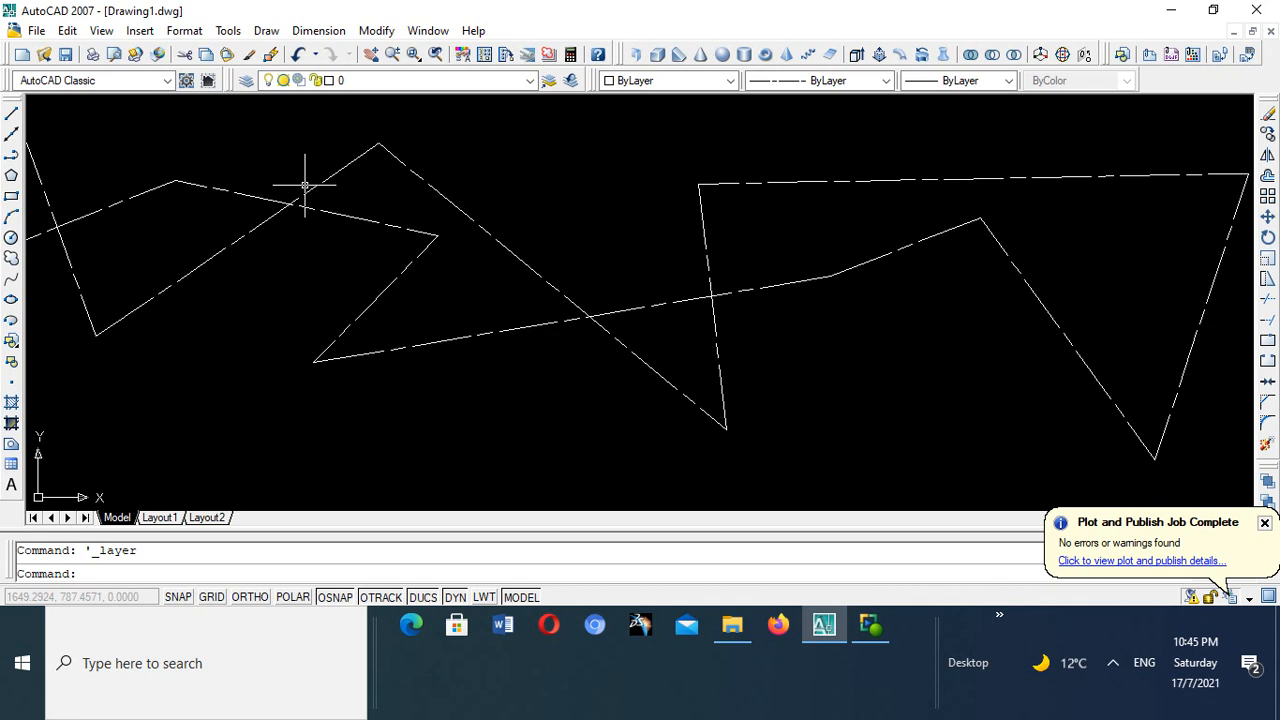
{"action": "scroll", "coordinate": [304, 185], "scroll_direction": "down", "scroll_amount": 6}
{"action": "scroll", "coordinate": [305, 185], "scroll_direction": "up", "scroll_amount": 8}
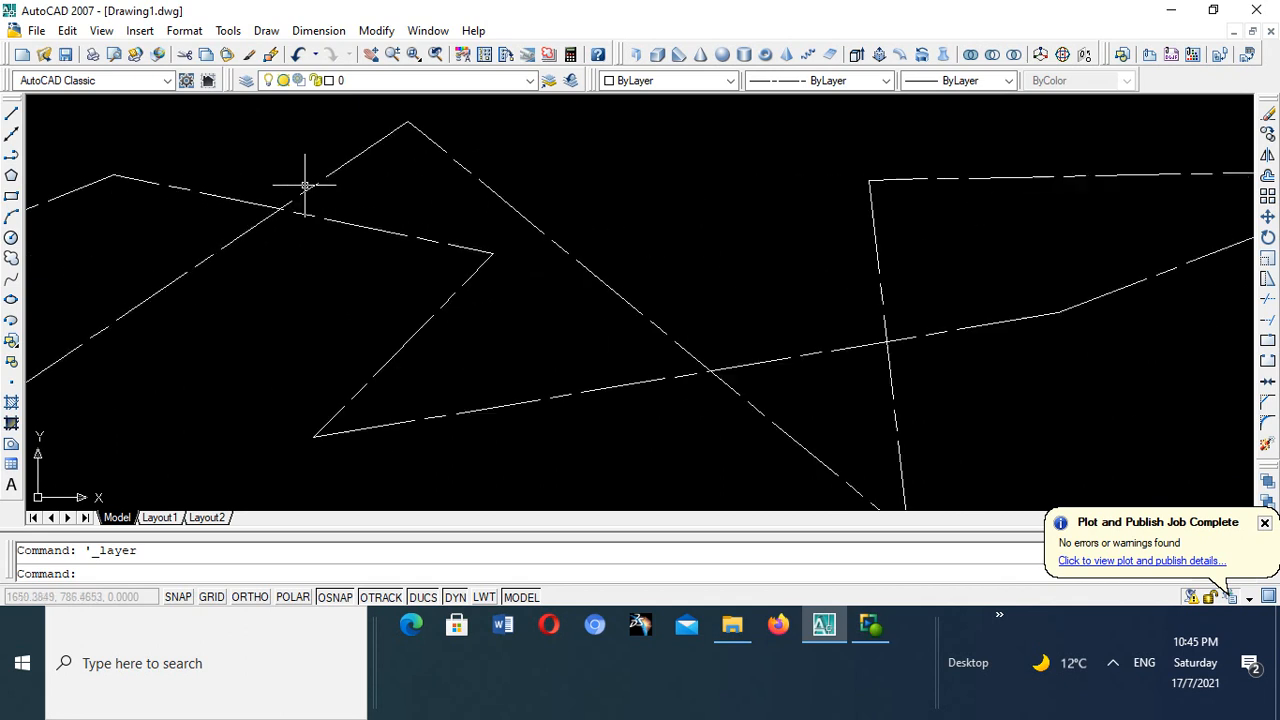
{"action": "scroll", "coordinate": [306, 188], "scroll_direction": "down", "scroll_amount": 3}
{"action": "scroll", "coordinate": [308, 192], "scroll_direction": "down", "scroll_amount": 6}
{"action": "scroll", "coordinate": [305, 188], "scroll_direction": "up", "scroll_amount": 7}
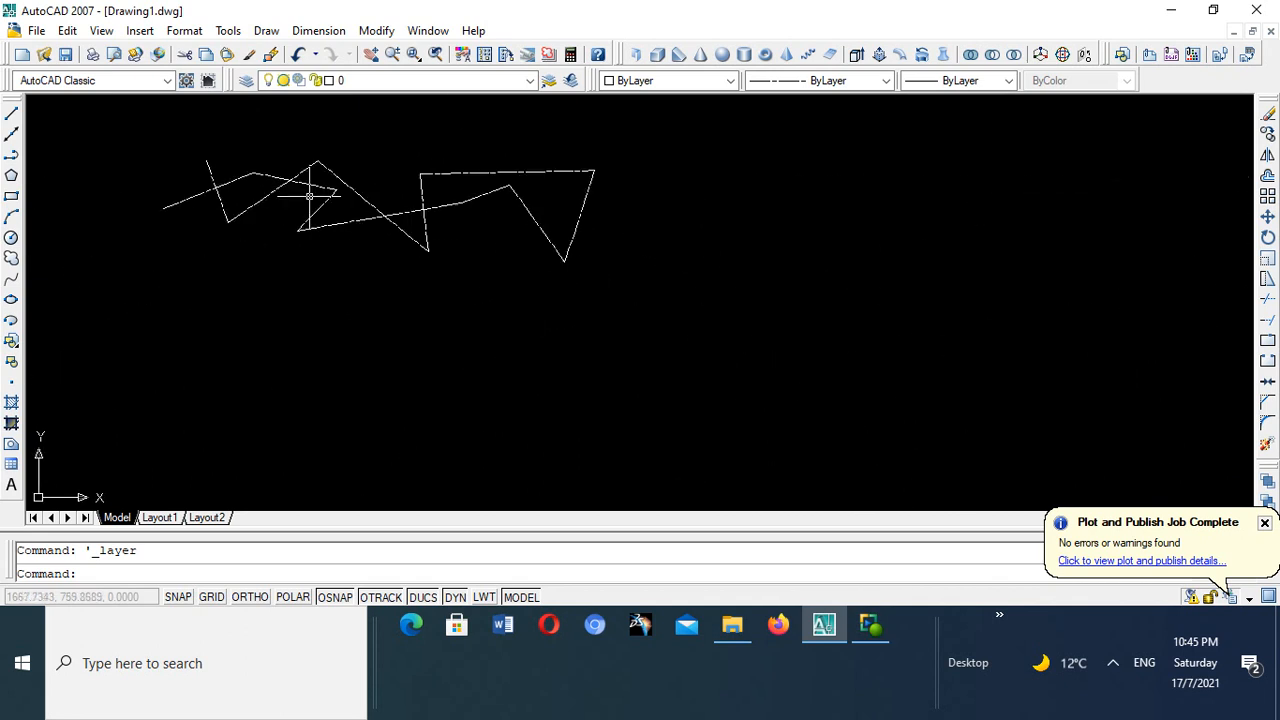
{"action": "scroll", "coordinate": [361, 108], "scroll_direction": "down", "scroll_amount": 6}
{"action": "scroll", "coordinate": [361, 105], "scroll_direction": "up", "scroll_amount": 7}
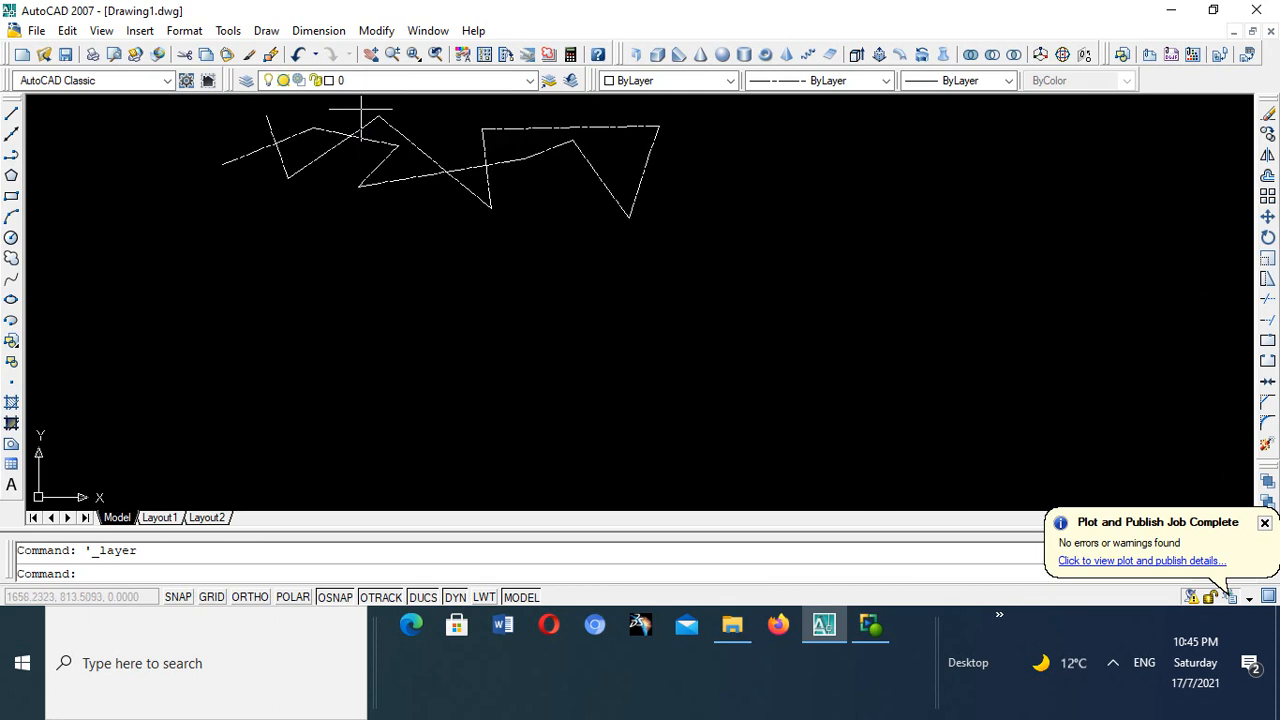
{"action": "scroll", "coordinate": [361, 106], "scroll_direction": "down", "scroll_amount": 6}
{"action": "scroll", "coordinate": [364, 109], "scroll_direction": "up", "scroll_amount": 4}
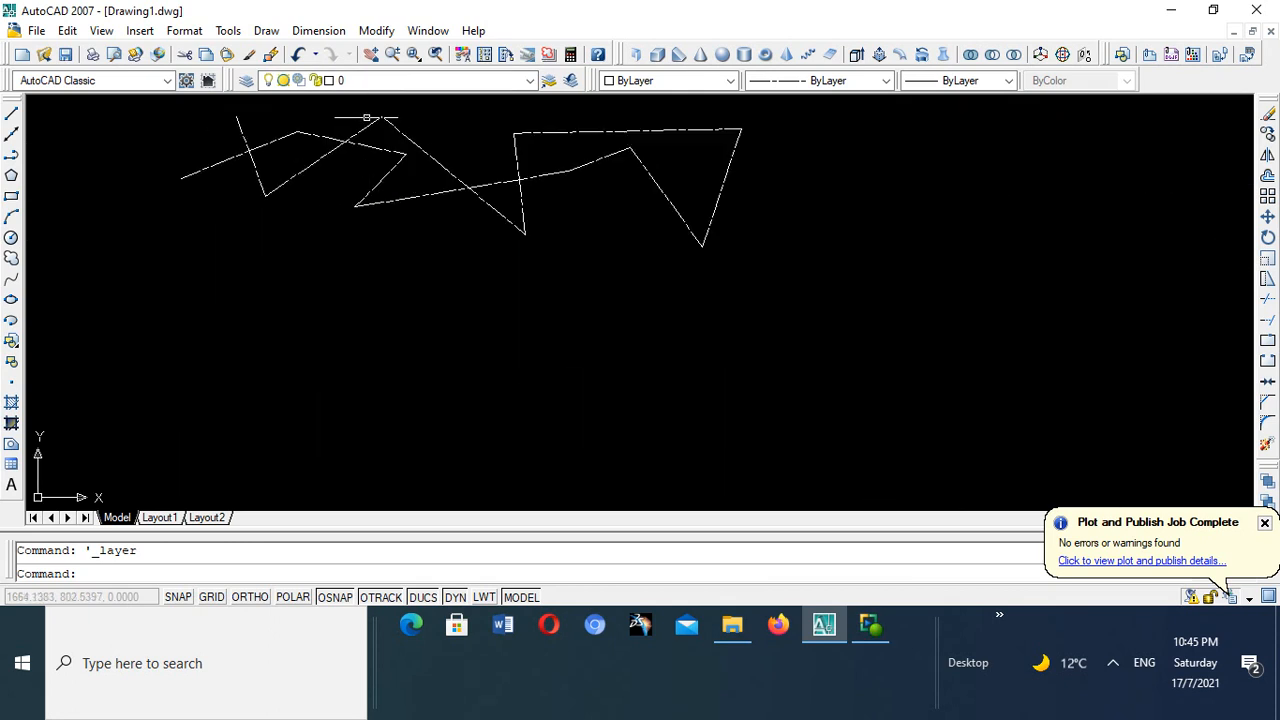
{"action": "scroll", "coordinate": [366, 112], "scroll_direction": "up", "scroll_amount": 1}
{"action": "scroll", "coordinate": [366, 110], "scroll_direction": "down", "scroll_amount": 2}
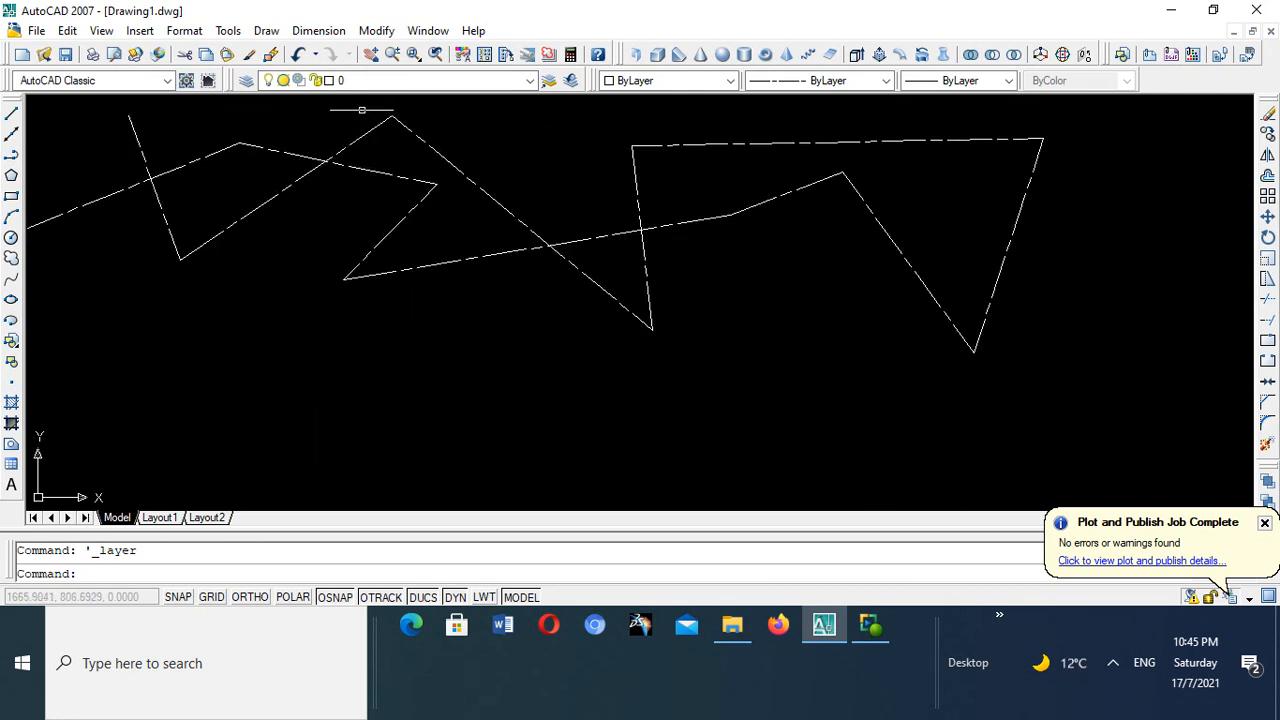
- Thaw Layer1, Layer2, Layer3 and Layer4 in the Layer Properties Manager and accept the changes
{"action": "left_click", "coordinate": [247, 81]}
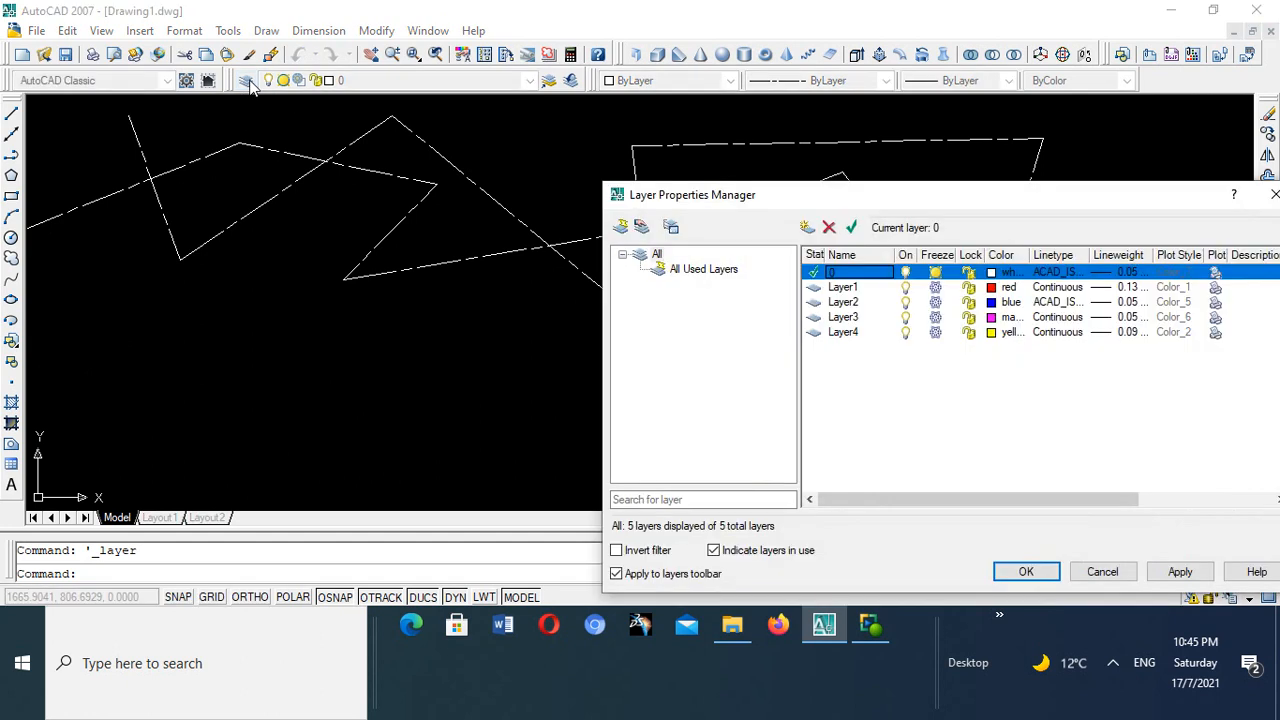
{"action": "left_click", "coordinate": [936, 333]}
{"action": "left_click", "coordinate": [936, 318]}
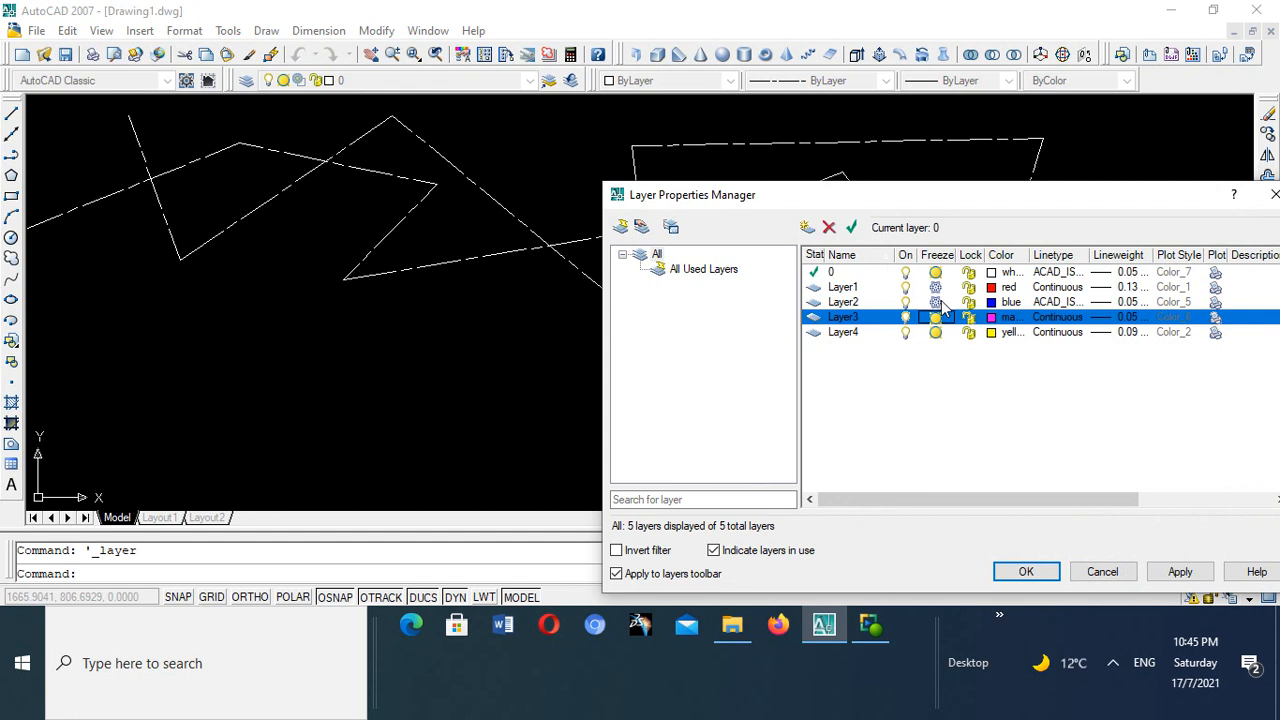
{"action": "left_click", "coordinate": [937, 302]}
{"action": "left_click", "coordinate": [937, 287]}
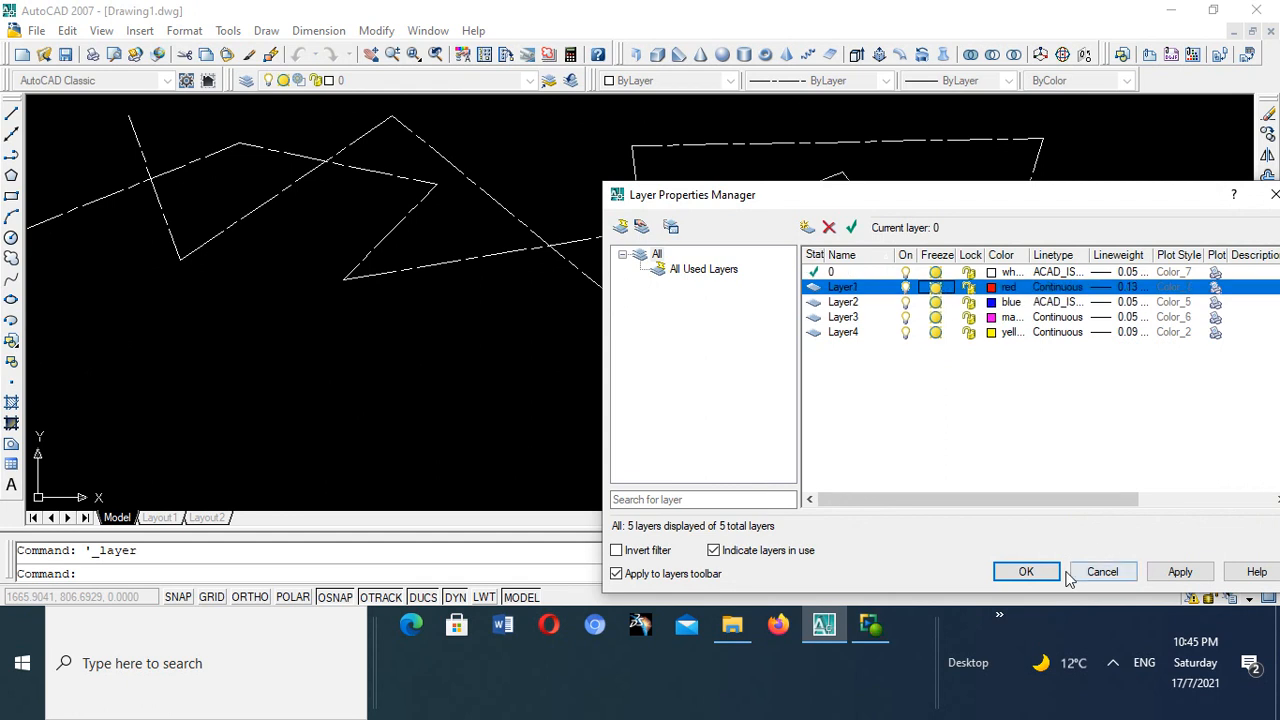
{"action": "left_click", "coordinate": [1027, 572]}
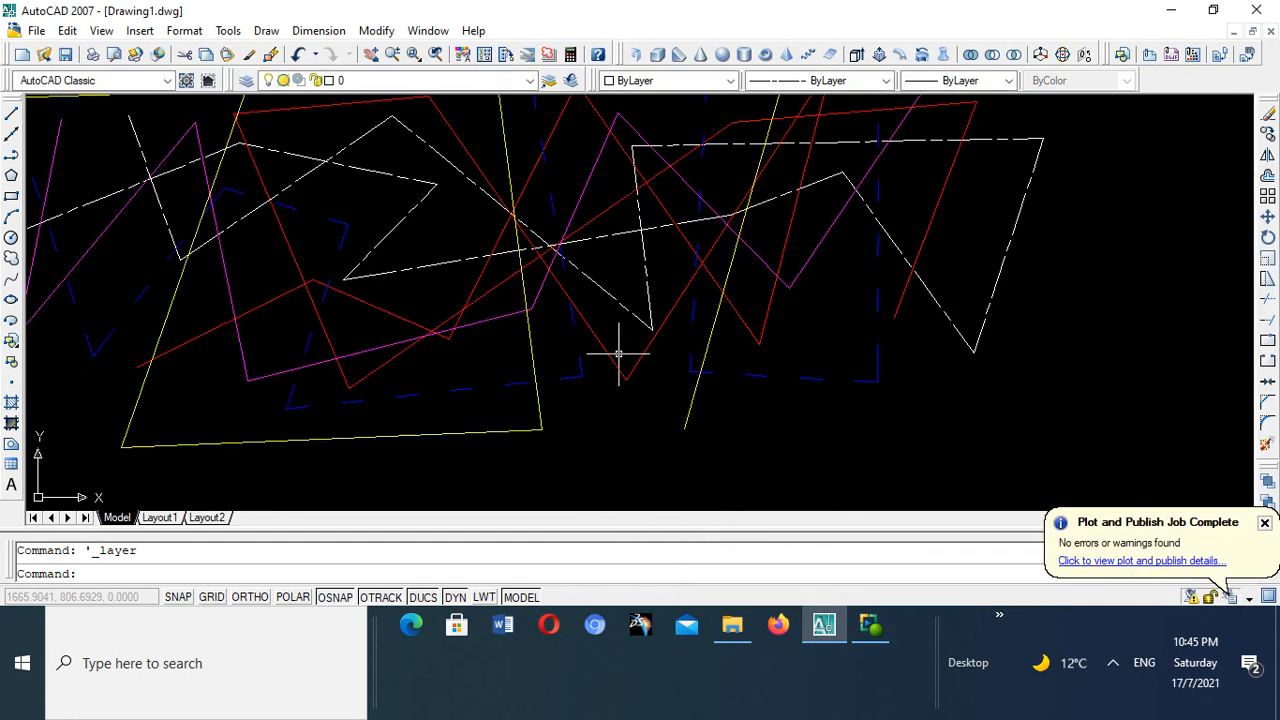
- Examine the overlapping zigzags of all five thawed layers near and far
{"action": "scroll", "coordinate": [616, 352], "scroll_direction": "down", "scroll_amount": 5}
{"action": "scroll", "coordinate": [590, 300], "scroll_direction": "up", "scroll_amount": 6}
{"action": "scroll", "coordinate": [586, 406], "scroll_direction": "down", "scroll_amount": 2}
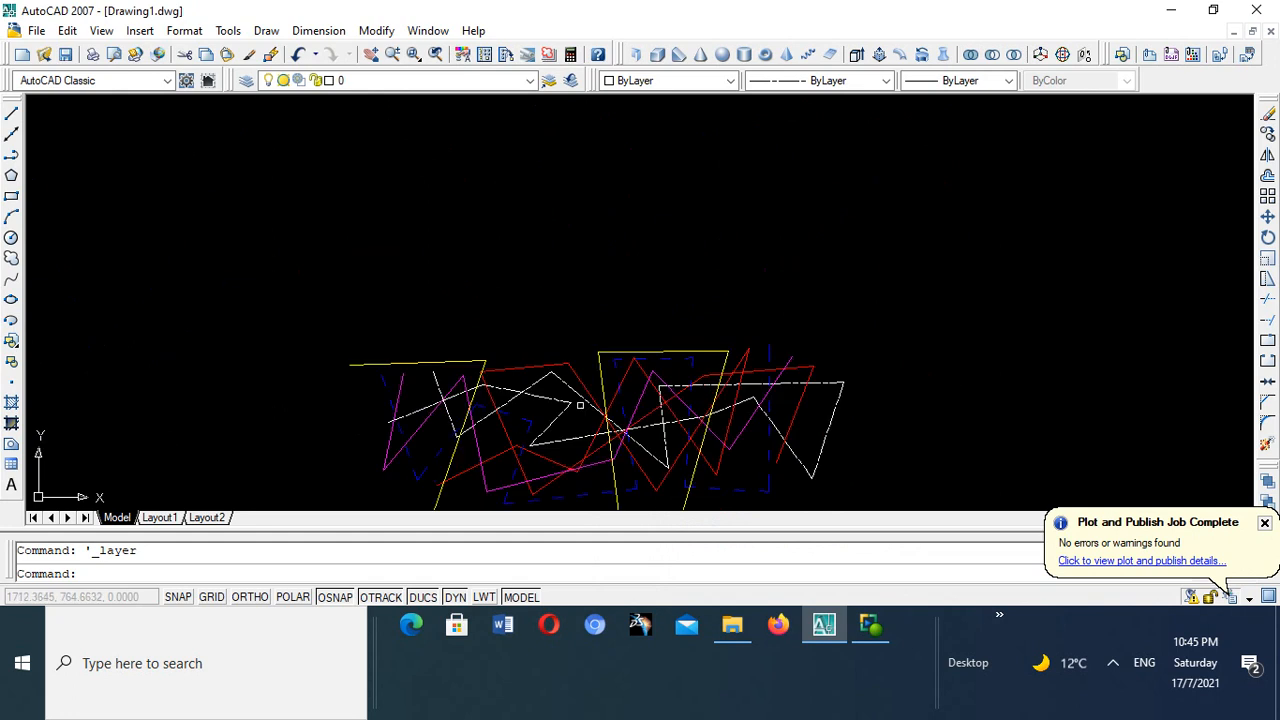
{"action": "scroll", "coordinate": [582, 413], "scroll_direction": "up", "scroll_amount": 3}
{"action": "scroll", "coordinate": [584, 414], "scroll_direction": "up", "scroll_amount": 2}
{"action": "scroll", "coordinate": [586, 417], "scroll_direction": "down", "scroll_amount": 5}
{"action": "scroll", "coordinate": [586, 424], "scroll_direction": "up", "scroll_amount": 2}
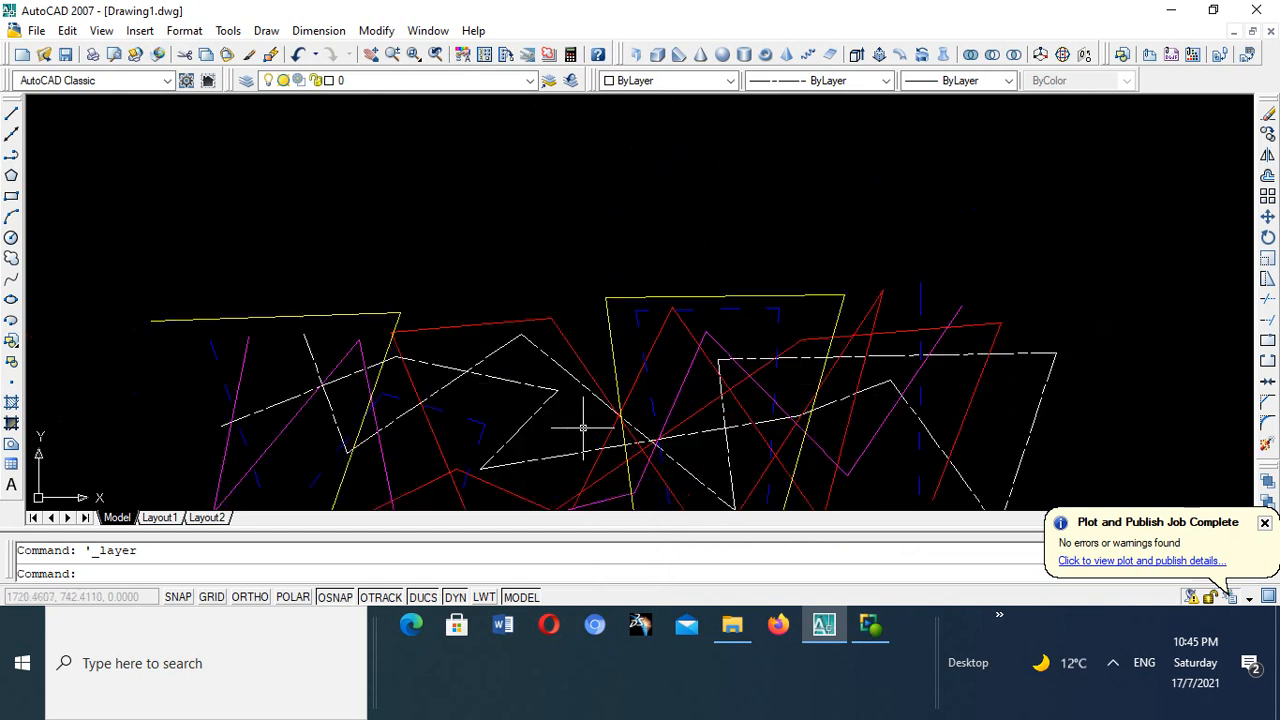
{"action": "scroll", "coordinate": [584, 429], "scroll_direction": "down", "scroll_amount": 2}
{"action": "scroll", "coordinate": [583, 430], "scroll_direction": "down", "scroll_amount": 1}
{"action": "scroll", "coordinate": [578, 438], "scroll_direction": "up", "scroll_amount": 3}
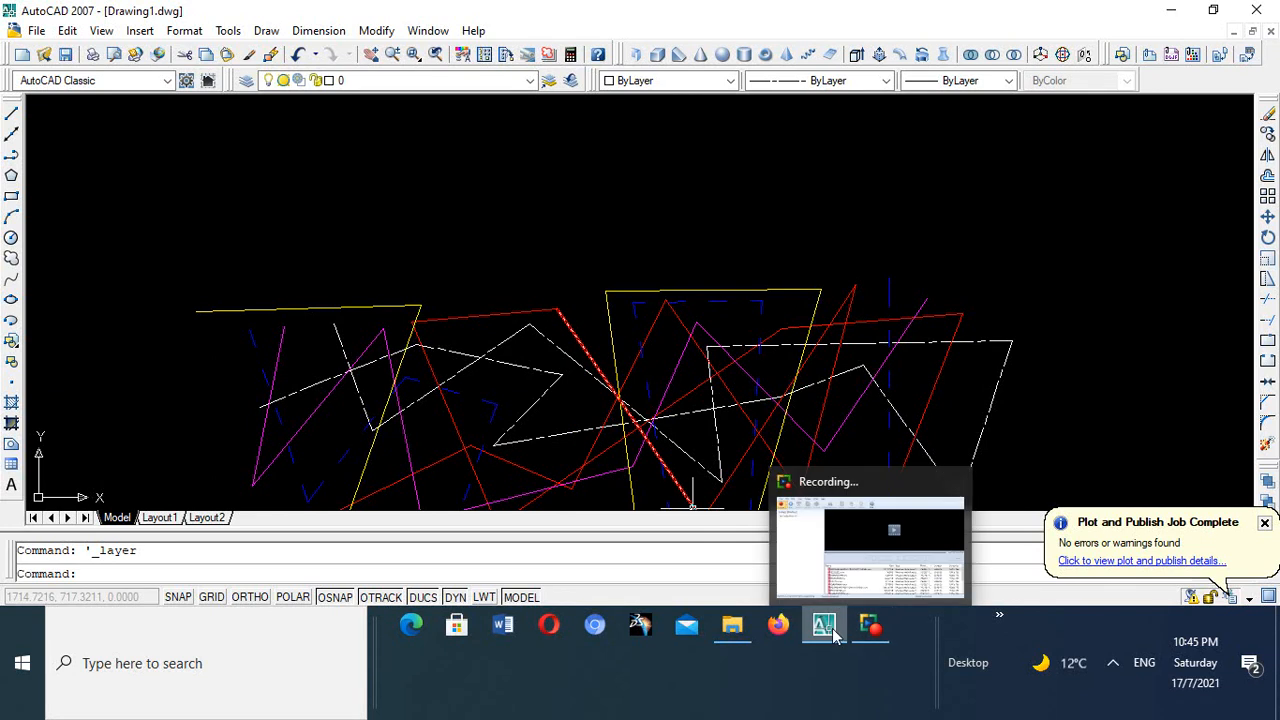
{"action": "mouse_move", "coordinate": [828, 633]}
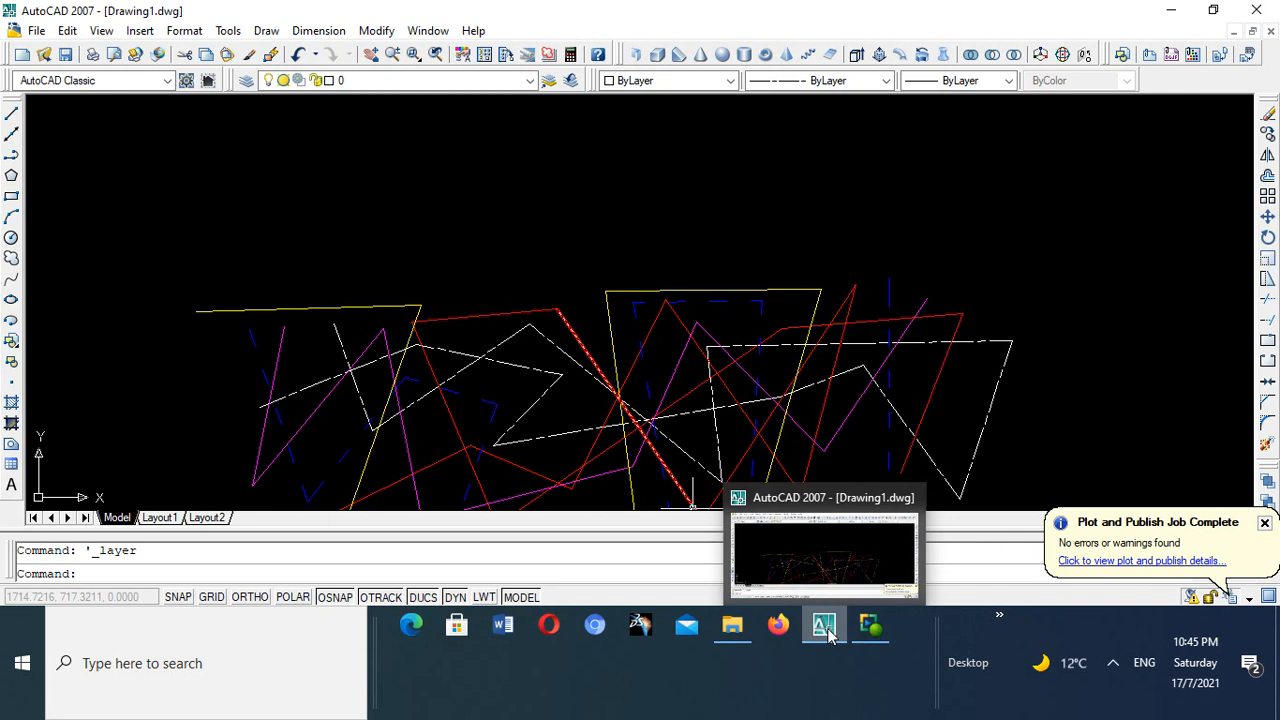
- Freeze the red Layer1 and the blue Layer2 in the Layer Properties Manager and accept the changes
{"action": "left_click", "coordinate": [246, 80]}
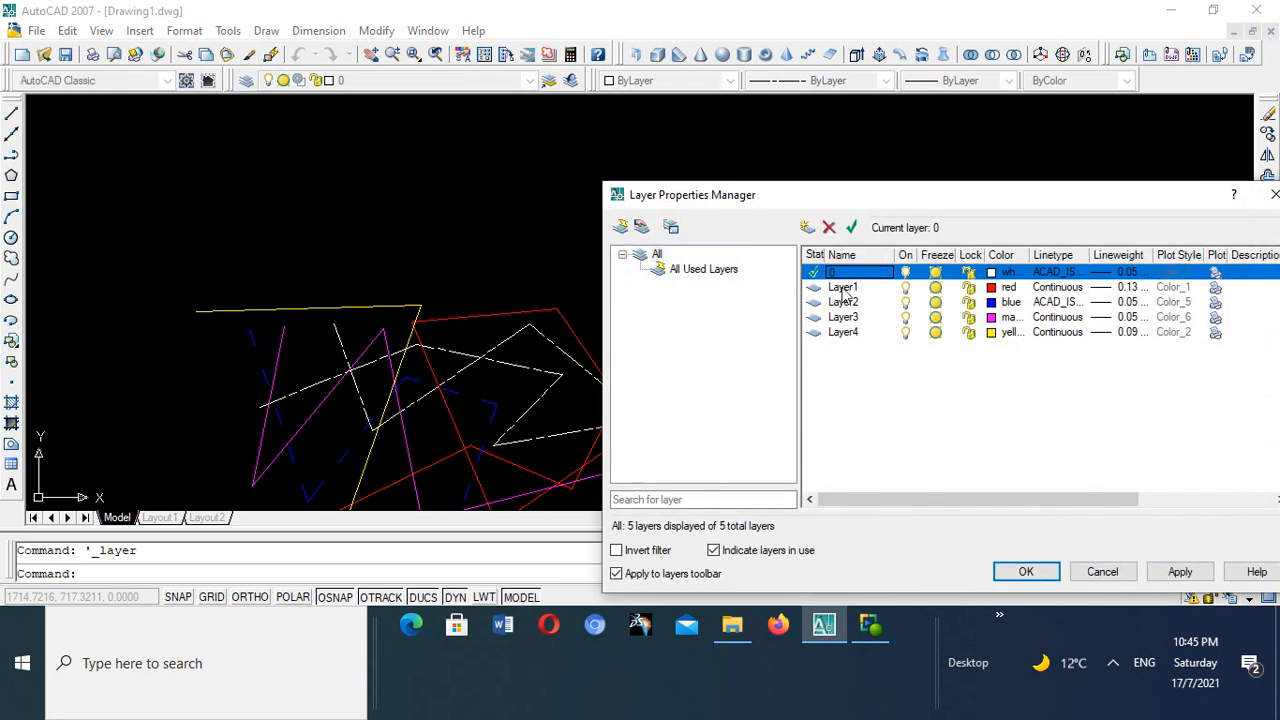
{"action": "left_click", "coordinate": [935, 288]}
{"action": "left_click", "coordinate": [936, 288]}
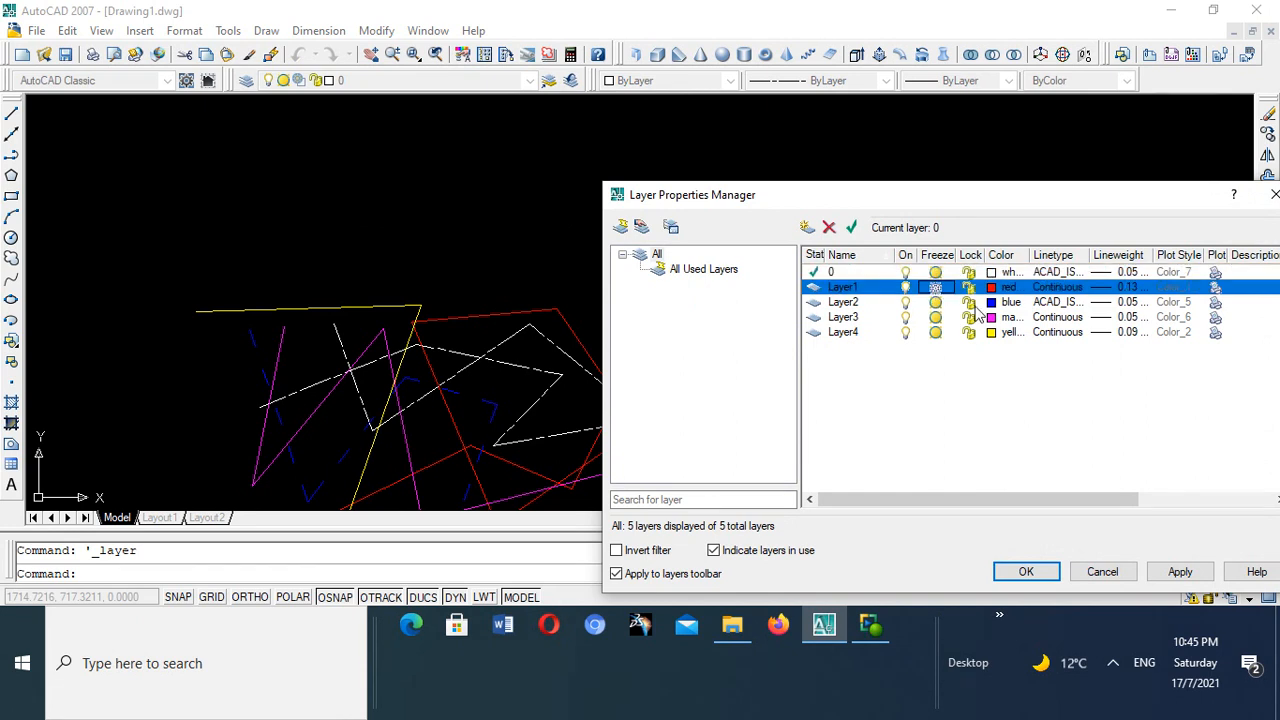
{"action": "left_click", "coordinate": [930, 303]}
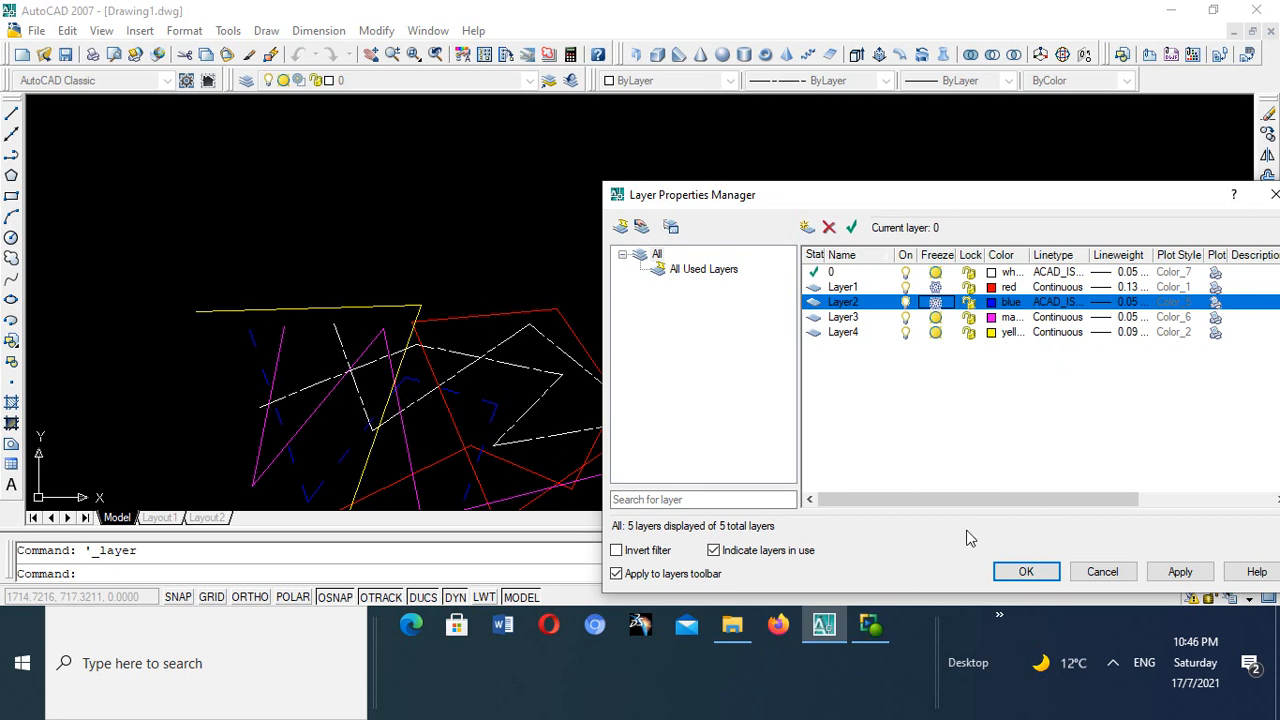
{"action": "left_click", "coordinate": [1027, 574]}
- Examine the zigzags of layer 0, Layer3 and Layer4 near and far with Layer1 and Layer2 frozen
{"action": "scroll", "coordinate": [614, 329], "scroll_direction": "down", "scroll_amount": 3}
{"action": "scroll", "coordinate": [609, 321], "scroll_direction": "up", "scroll_amount": 3}
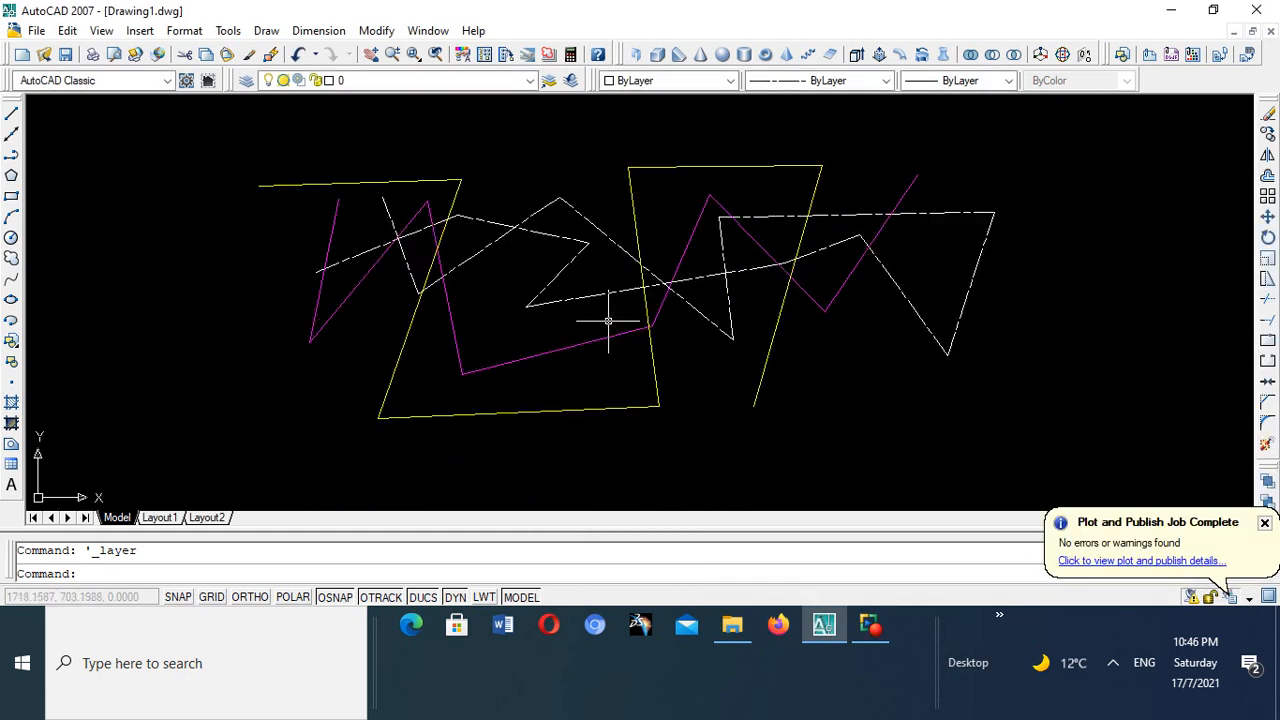
{"action": "scroll", "coordinate": [608, 321], "scroll_direction": "up", "scroll_amount": 3}
{"action": "scroll", "coordinate": [610, 300], "scroll_direction": "down", "scroll_amount": 5}
{"action": "scroll", "coordinate": [606, 257], "scroll_direction": "up", "scroll_amount": 4}
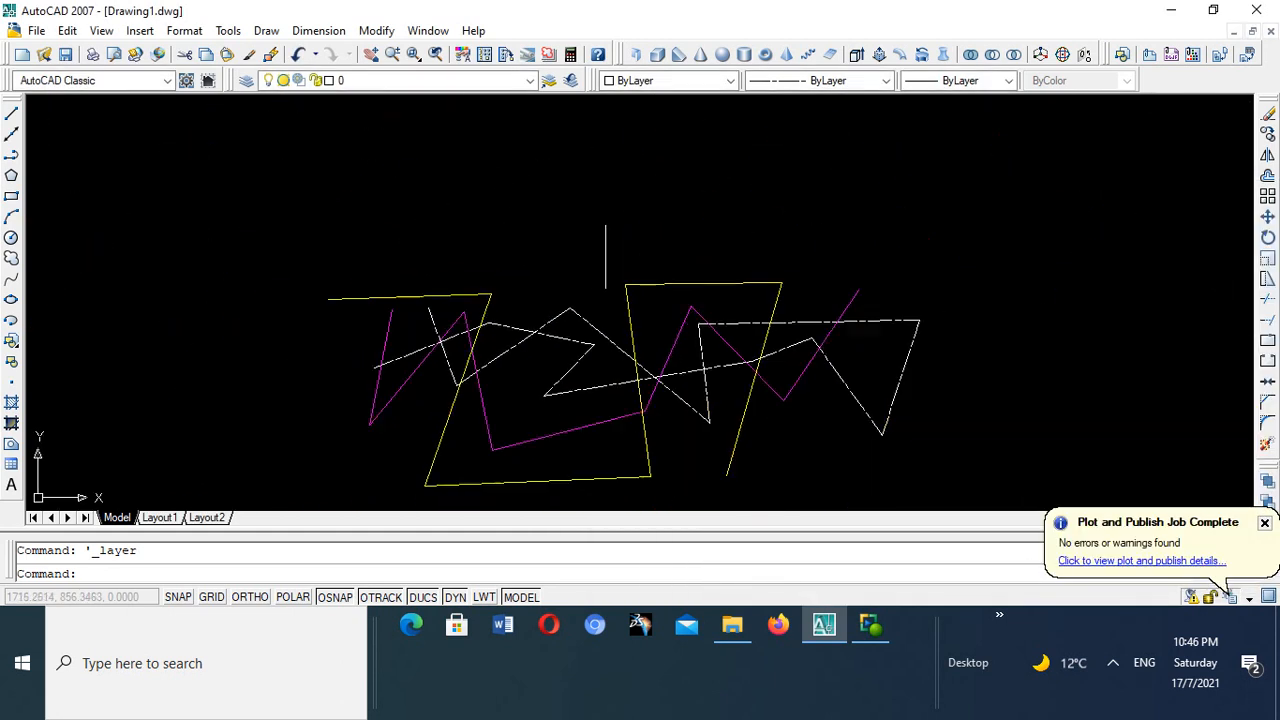
{"action": "scroll", "coordinate": [605, 257], "scroll_direction": "down", "scroll_amount": 3}
{"action": "scroll", "coordinate": [603, 271], "scroll_direction": "up", "scroll_amount": 5}
{"action": "scroll", "coordinate": [603, 251], "scroll_direction": "down", "scroll_amount": 5}
{"action": "scroll", "coordinate": [603, 284], "scroll_direction": "up", "scroll_amount": 5}
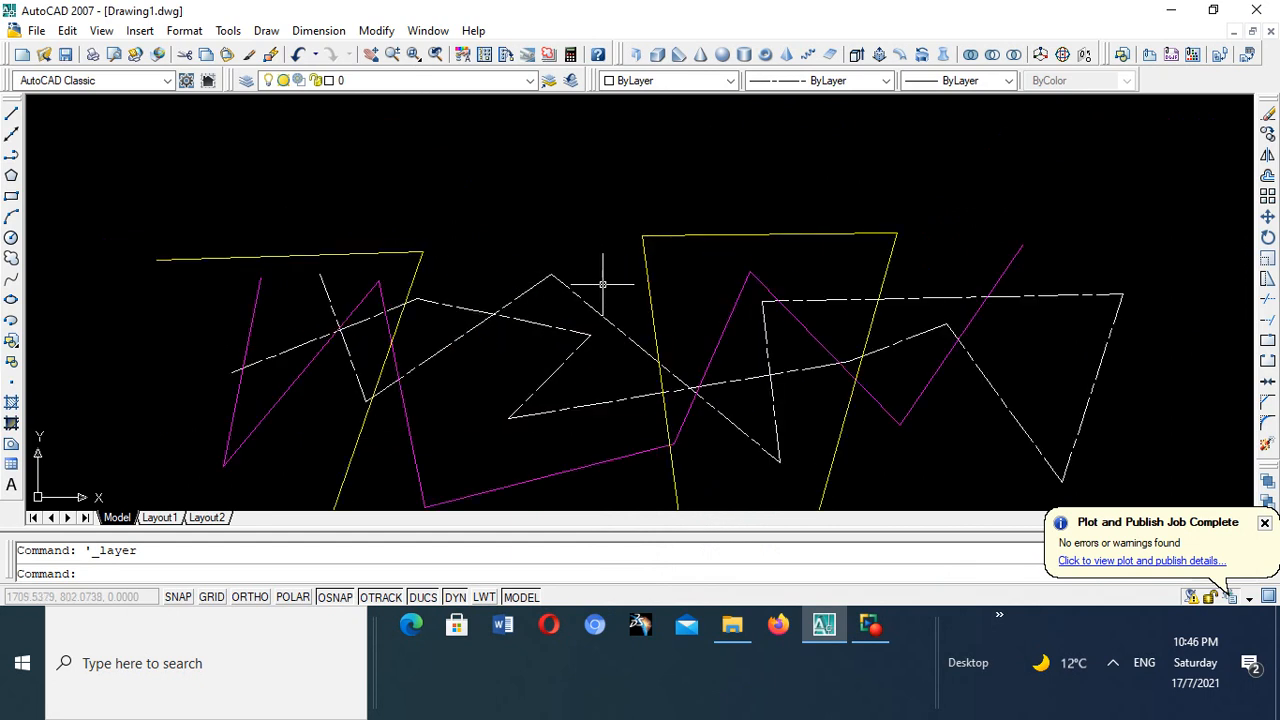
{"action": "scroll", "coordinate": [603, 284], "scroll_direction": "down", "scroll_amount": 5}
{"action": "scroll", "coordinate": [600, 292], "scroll_direction": "up", "scroll_amount": 5}
{"action": "scroll", "coordinate": [603, 292], "scroll_direction": "down", "scroll_amount": 2}
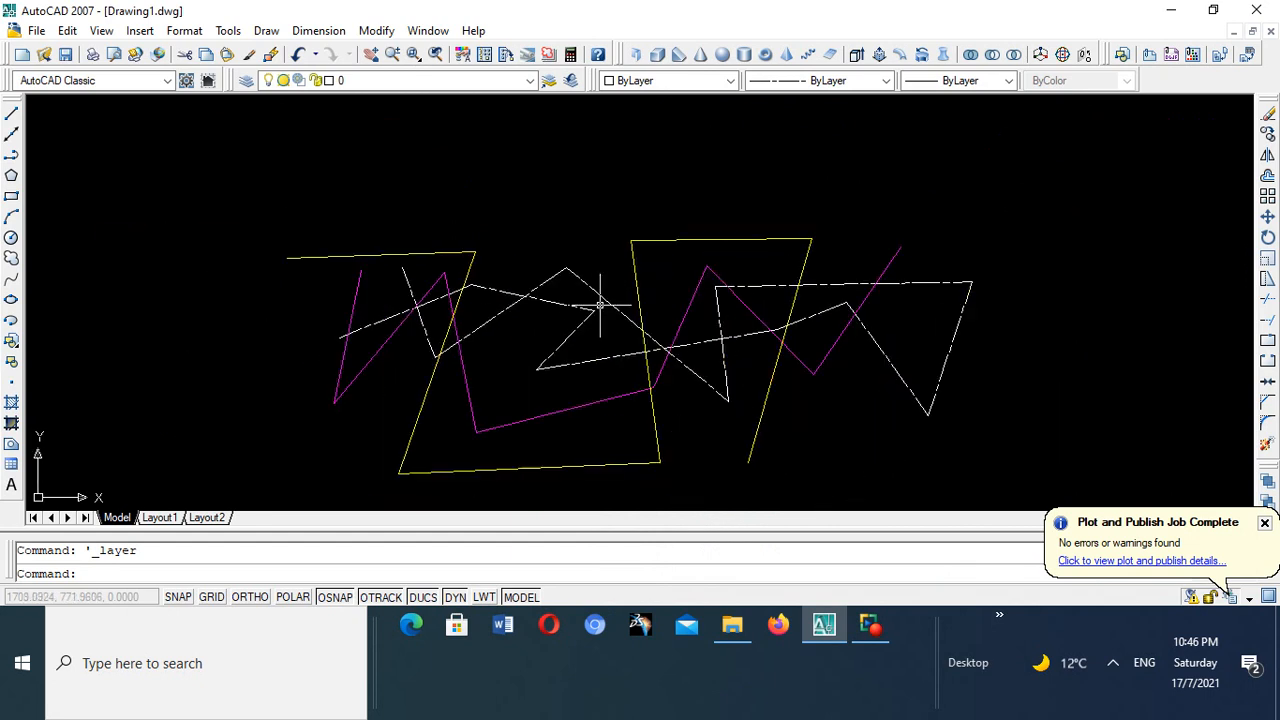
- Review the layers' freeze states in the Layer Properties Manager, close it and look closely at the unfrozen lines
{"action": "left_click", "coordinate": [247, 80]}
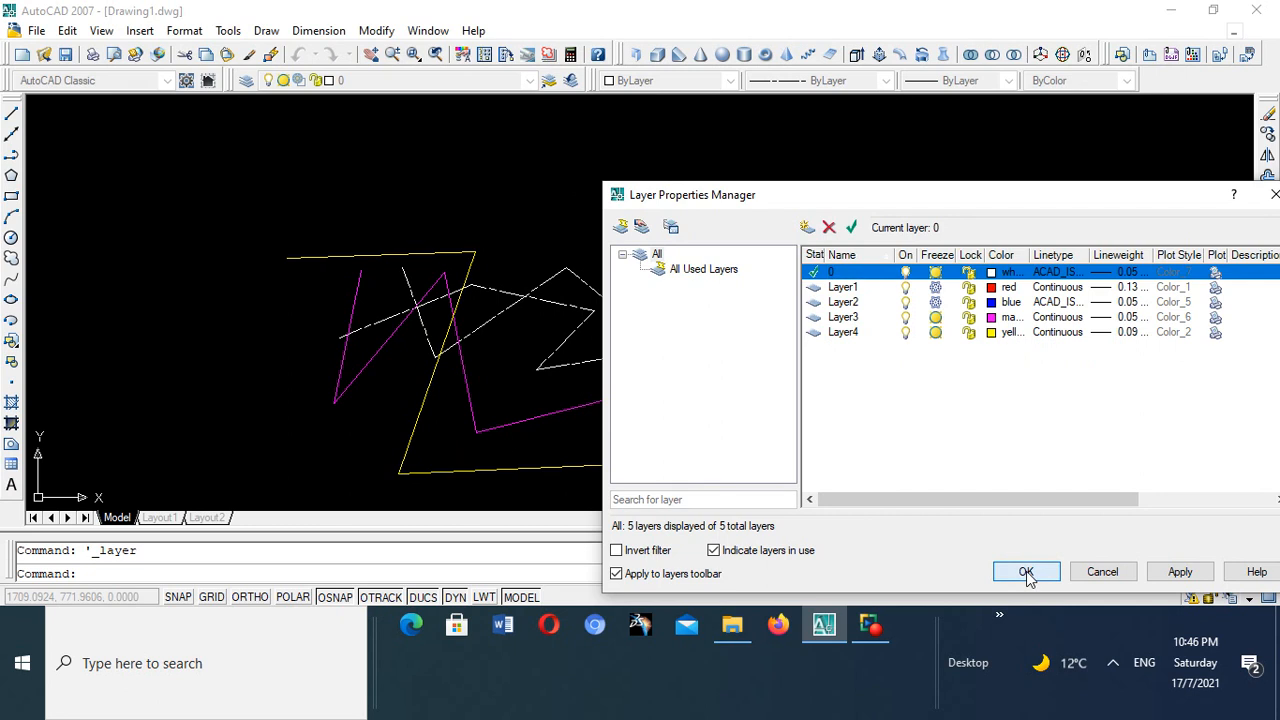
{"action": "left_click", "coordinate": [1026, 574]}
{"action": "scroll", "coordinate": [430, 295], "scroll_direction": "up", "scroll_amount": 2}
{"action": "scroll", "coordinate": [427, 293], "scroll_direction": "up", "scroll_amount": 2}
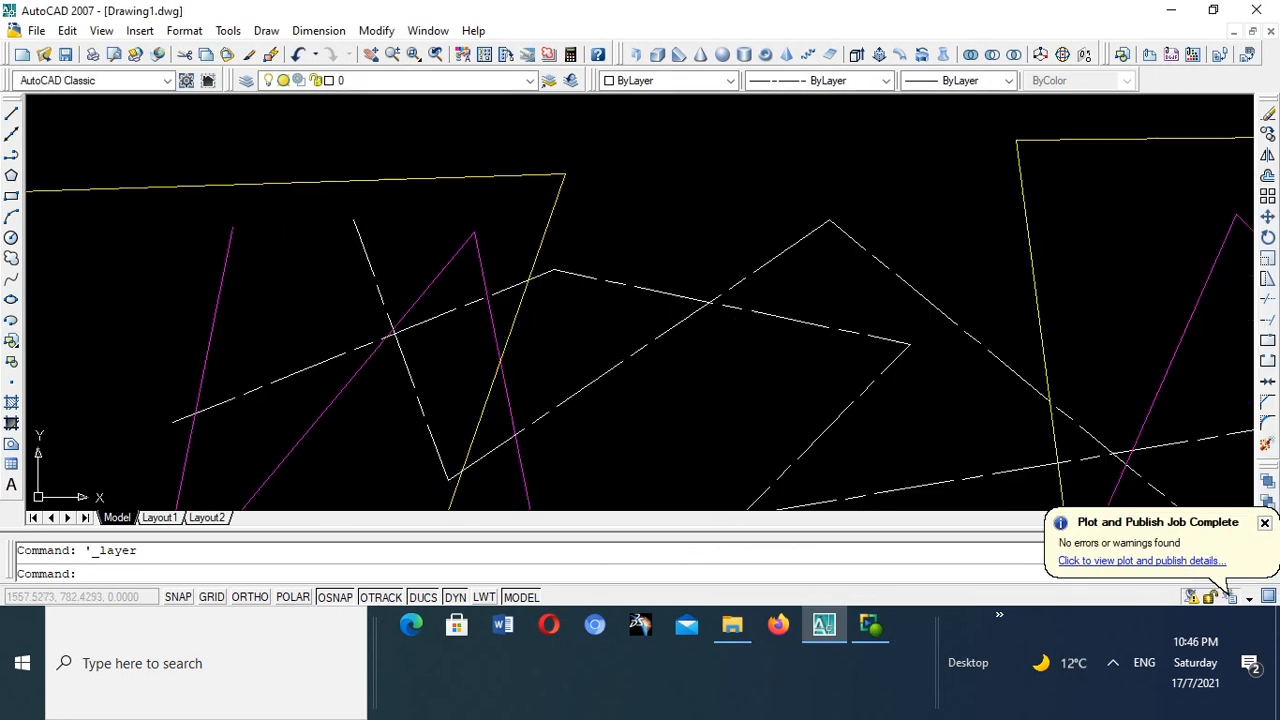
- Examine the yellow, magenta and white zigzags near and far while Layer1 and Layer2 are frozen
{"action": "scroll", "coordinate": [427, 293], "scroll_direction": "down", "scroll_amount": 5}
{"action": "scroll", "coordinate": [418, 282], "scroll_direction": "up", "scroll_amount": 3}
{"action": "scroll", "coordinate": [417, 280], "scroll_direction": "up", "scroll_amount": 1}
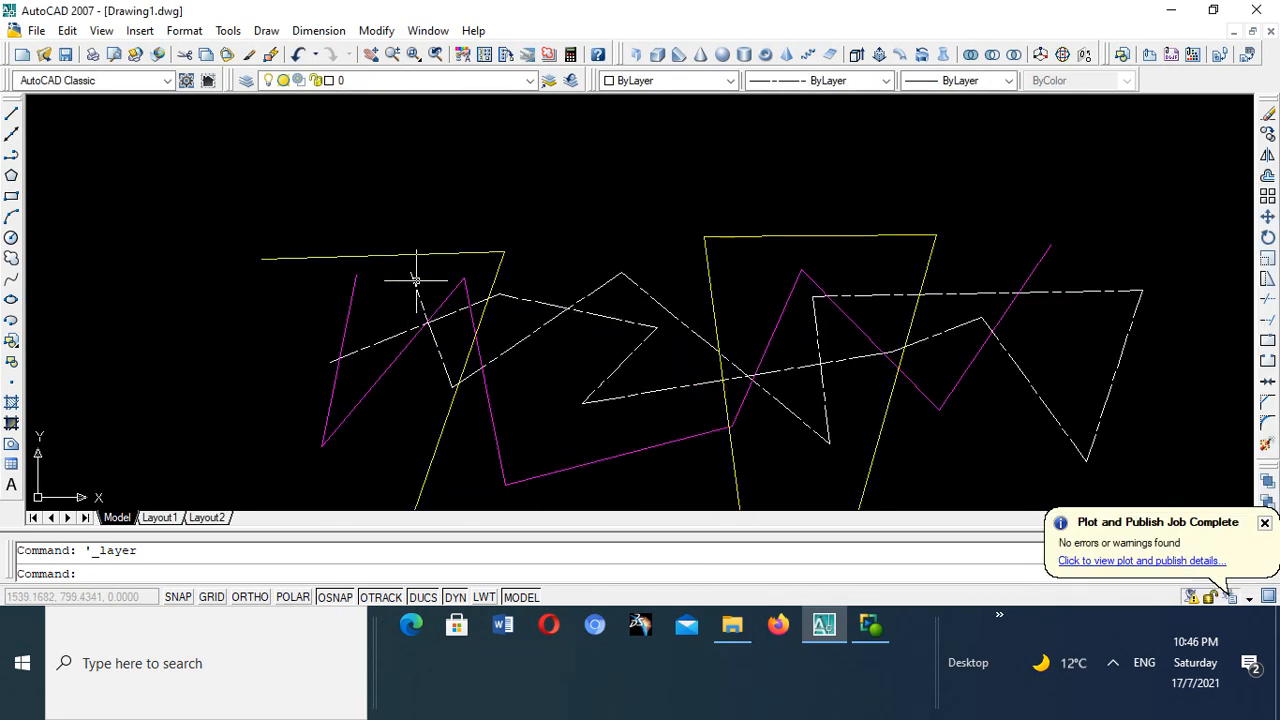
{"action": "scroll", "coordinate": [414, 277], "scroll_direction": "down", "scroll_amount": 5}
{"action": "scroll", "coordinate": [480, 278], "scroll_direction": "up", "scroll_amount": 4}
{"action": "scroll", "coordinate": [470, 280], "scroll_direction": "down", "scroll_amount": 5}
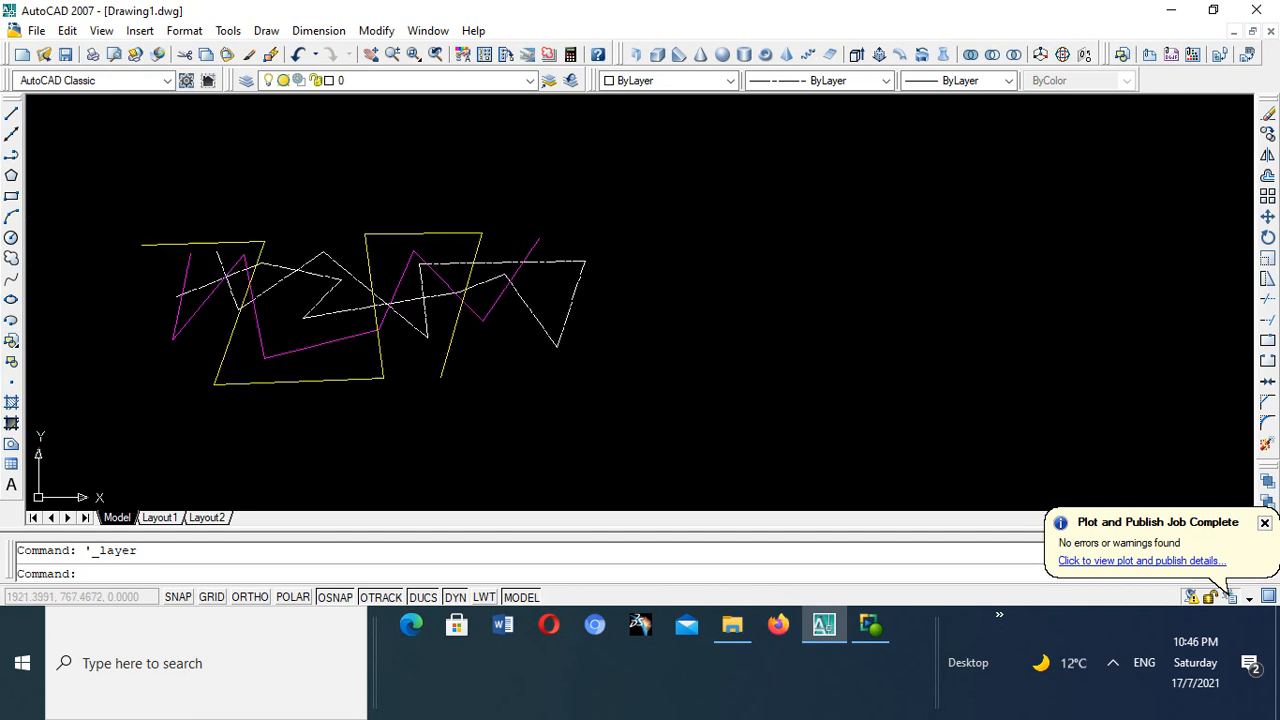
{"action": "scroll", "coordinate": [413, 284], "scroll_direction": "up", "scroll_amount": 4}
{"action": "scroll", "coordinate": [442, 288], "scroll_direction": "down", "scroll_amount": 2}
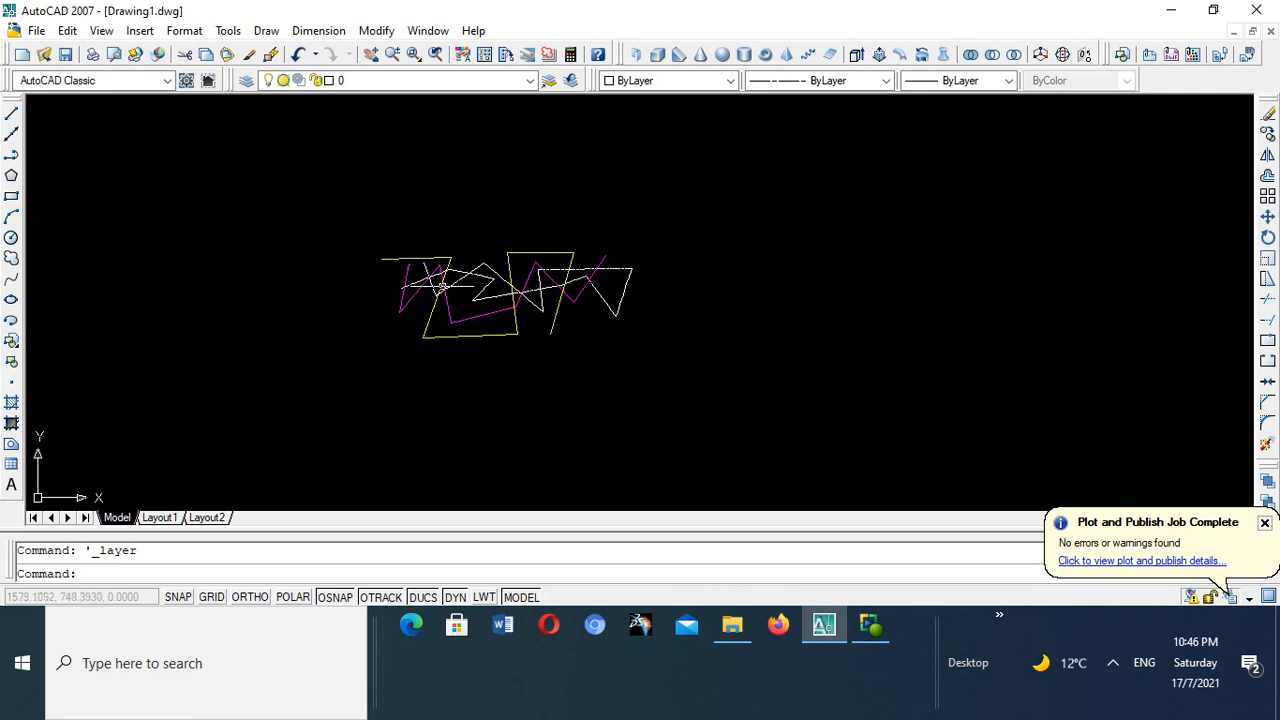
{"action": "scroll", "coordinate": [442, 288], "scroll_direction": "up", "scroll_amount": 2}
{"action": "scroll", "coordinate": [443, 288], "scroll_direction": "up", "scroll_amount": 5}
{"action": "scroll", "coordinate": [443, 288], "scroll_direction": "down", "scroll_amount": 5}
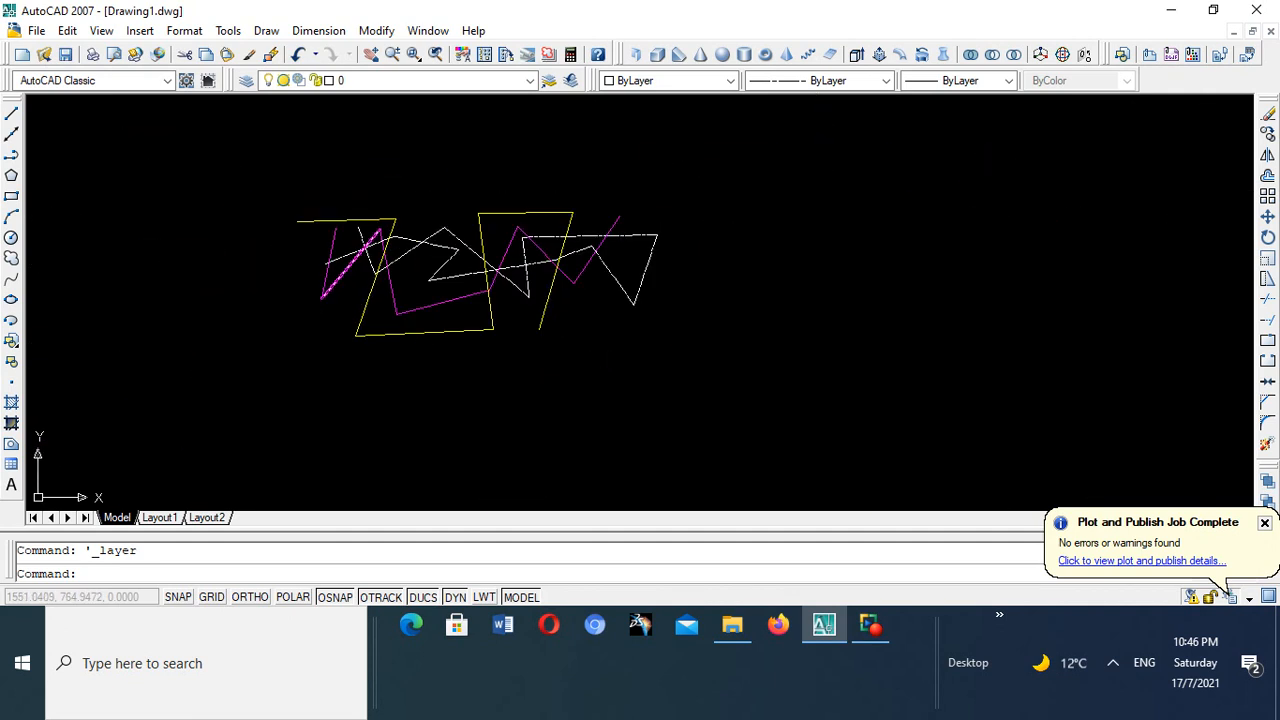
- Set up a plot on the Foxit PhantomPDF Printer, with a window enclosing all the unfrozen zigzags as the plot area
{"action": "left_click", "coordinate": [36, 31]}
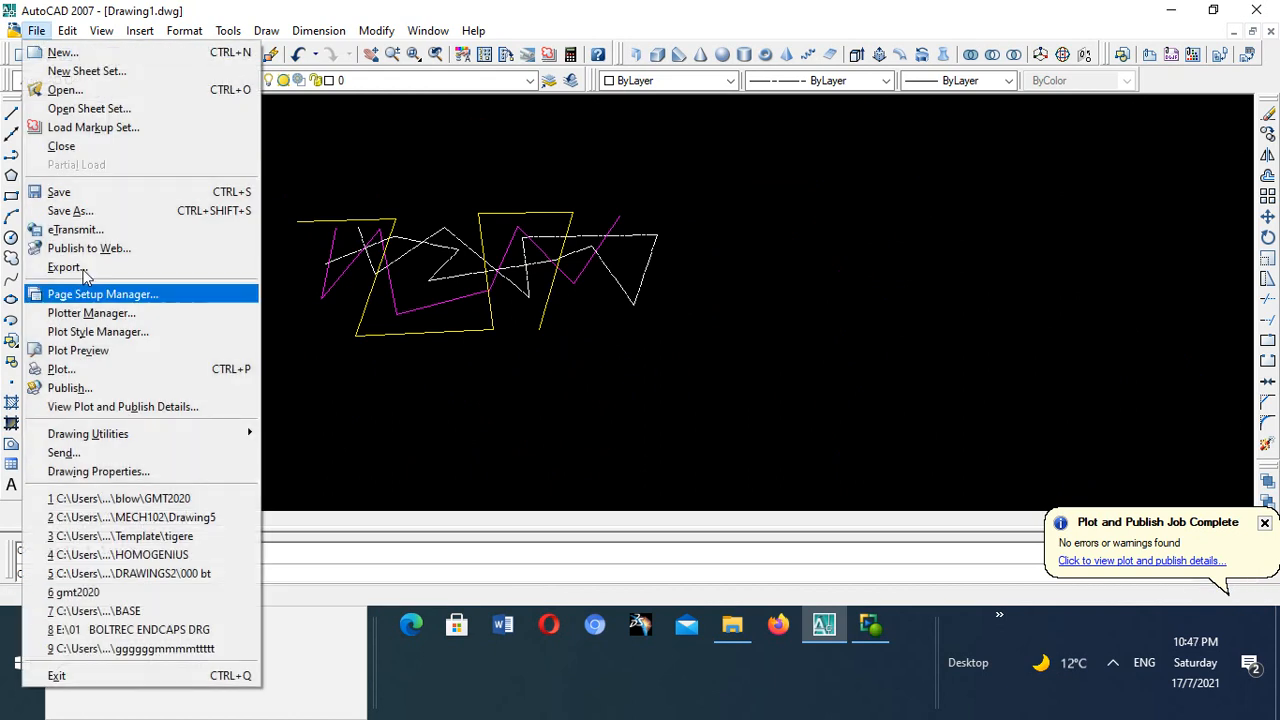
{"action": "left_click", "coordinate": [62, 369]}
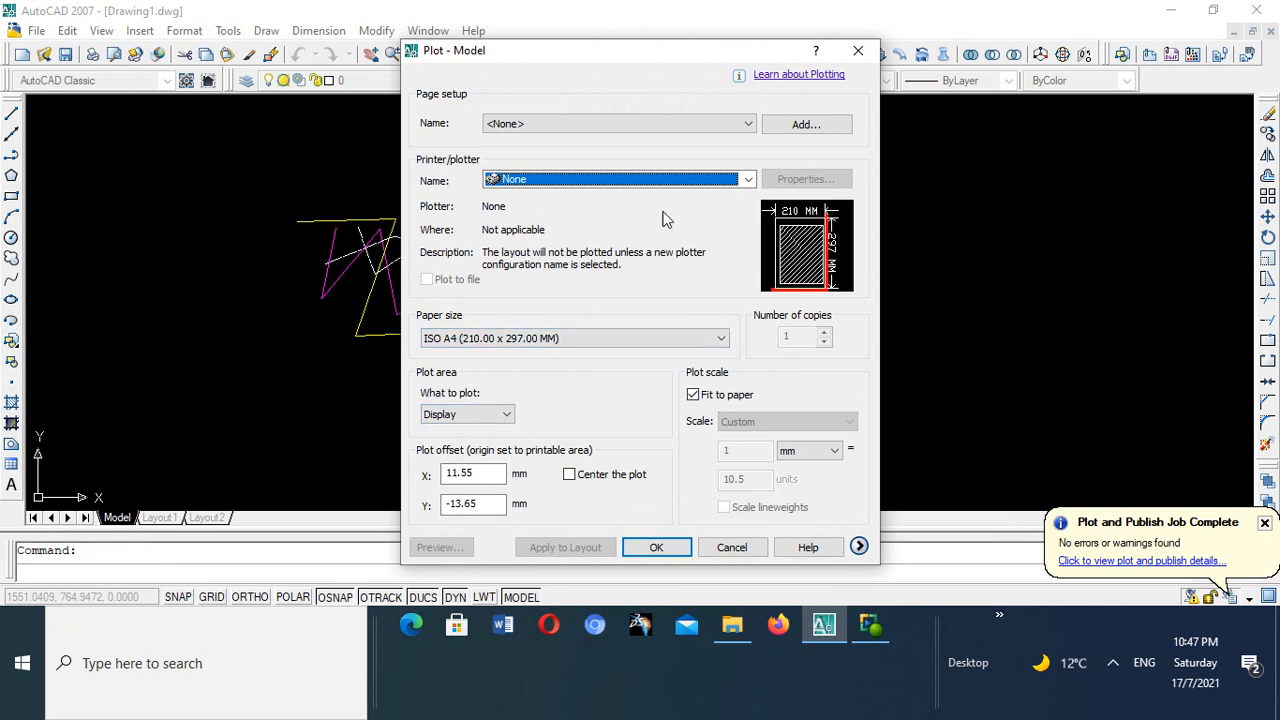
{"action": "left_click", "coordinate": [748, 180]}
{"action": "left_click", "coordinate": [556, 274]}
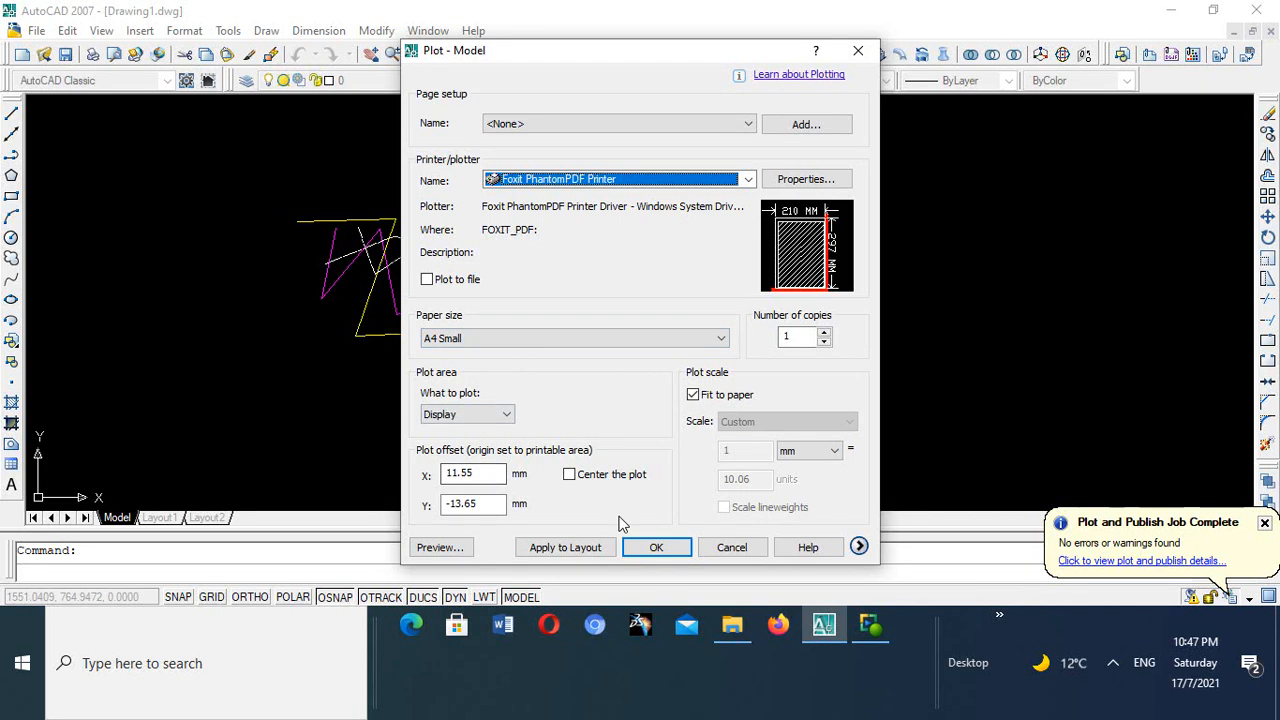
{"action": "left_click", "coordinate": [502, 415]}
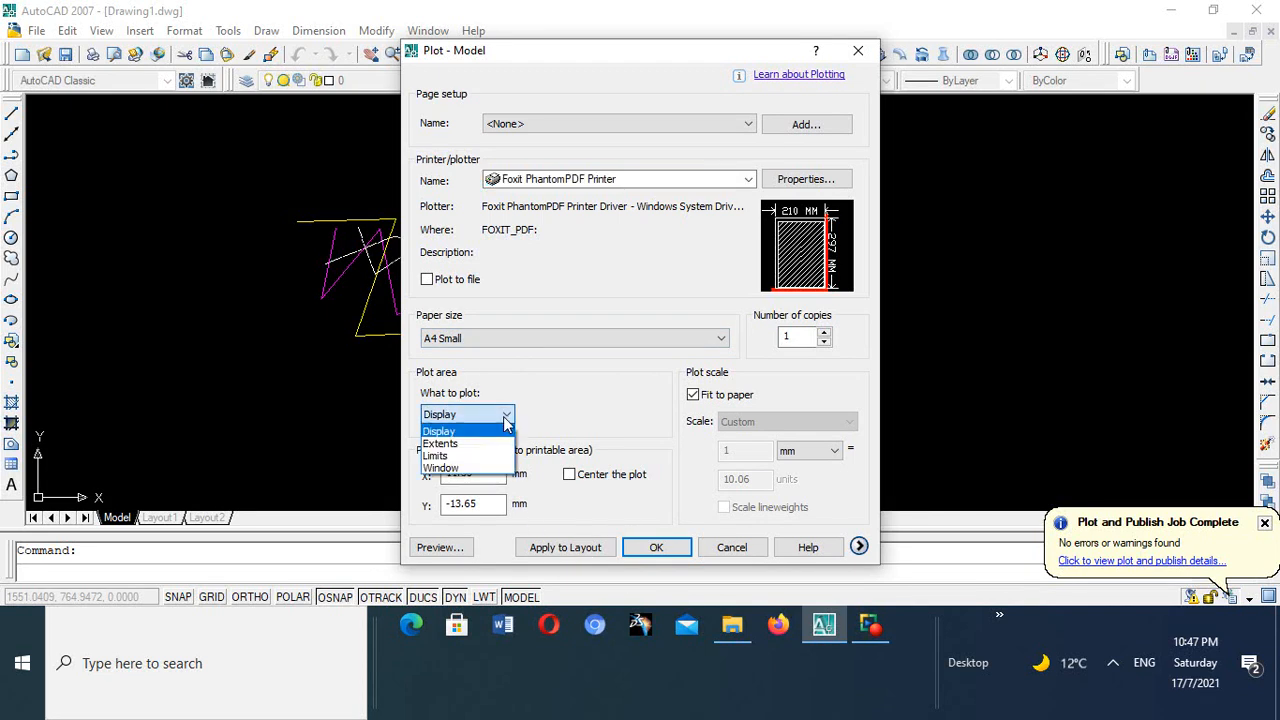
{"action": "left_click", "coordinate": [477, 471]}
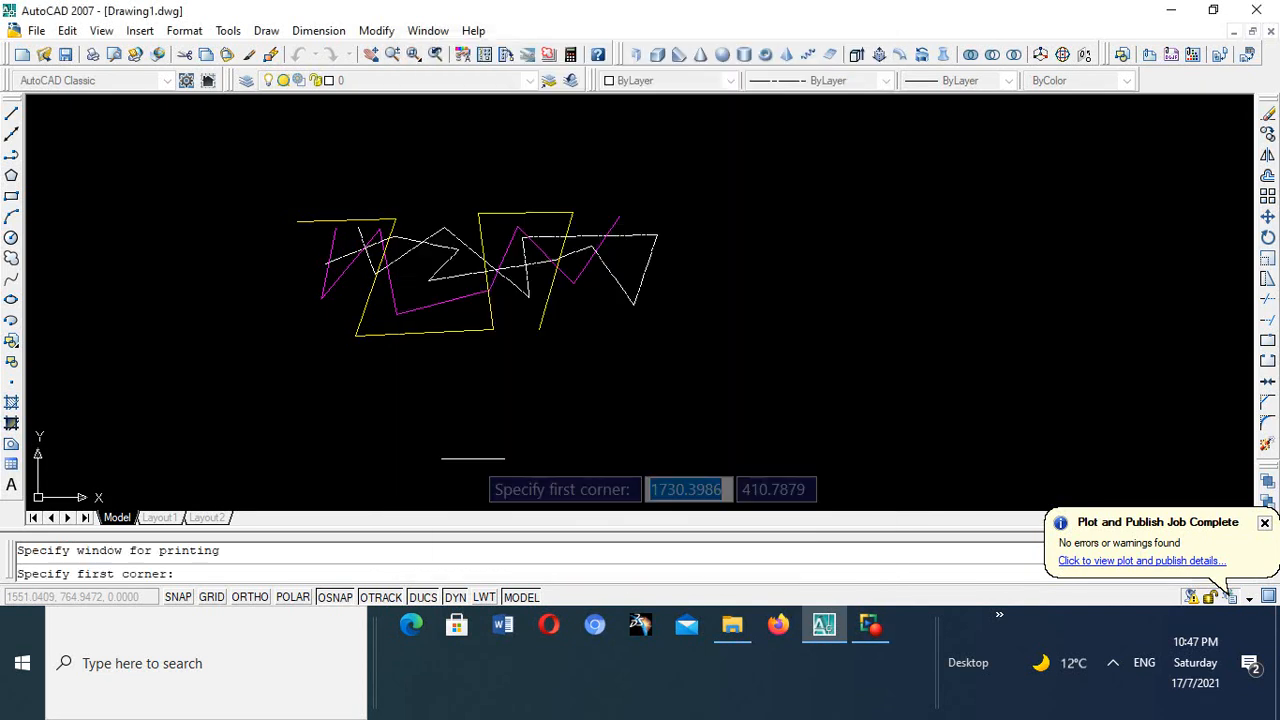
{"action": "left_click", "coordinate": [252, 132]}
{"action": "left_click", "coordinate": [903, 466]}
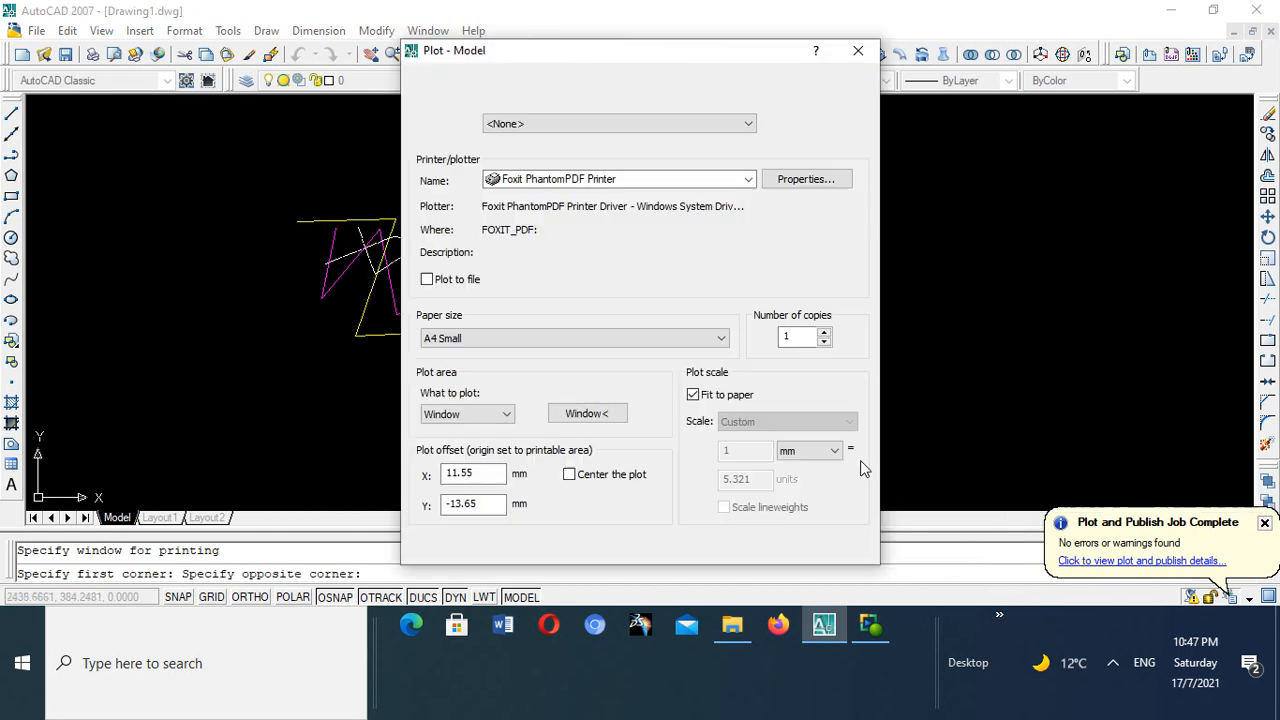
- Preview the plot, inspect the zigzags on the page near and far, and leave without plotting
{"action": "left_click", "coordinate": [466, 553]}
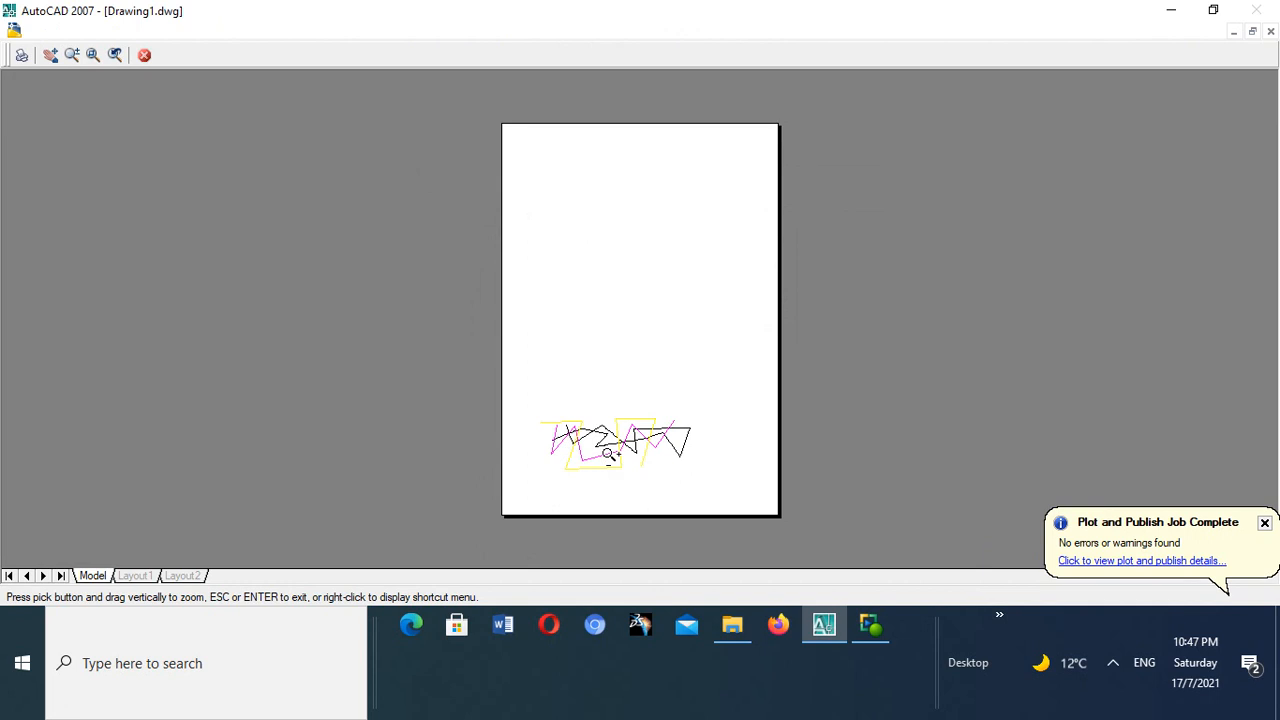
{"action": "scroll", "coordinate": [609, 453], "scroll_direction": "up", "scroll_amount": 3}
{"action": "scroll", "coordinate": [710, 450], "scroll_direction": "up", "scroll_amount": 3}
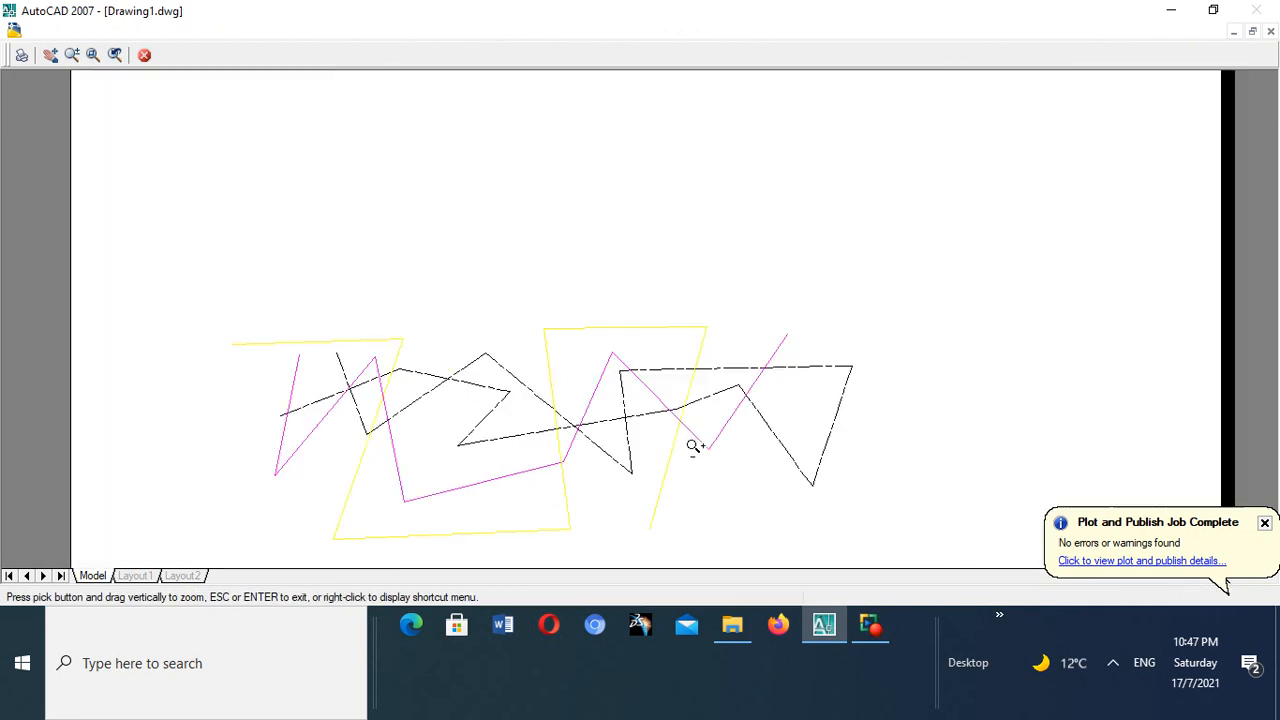
{"action": "scroll", "coordinate": [689, 440], "scroll_direction": "up", "scroll_amount": 3}
{"action": "scroll", "coordinate": [684, 436], "scroll_direction": "down", "scroll_amount": 4}
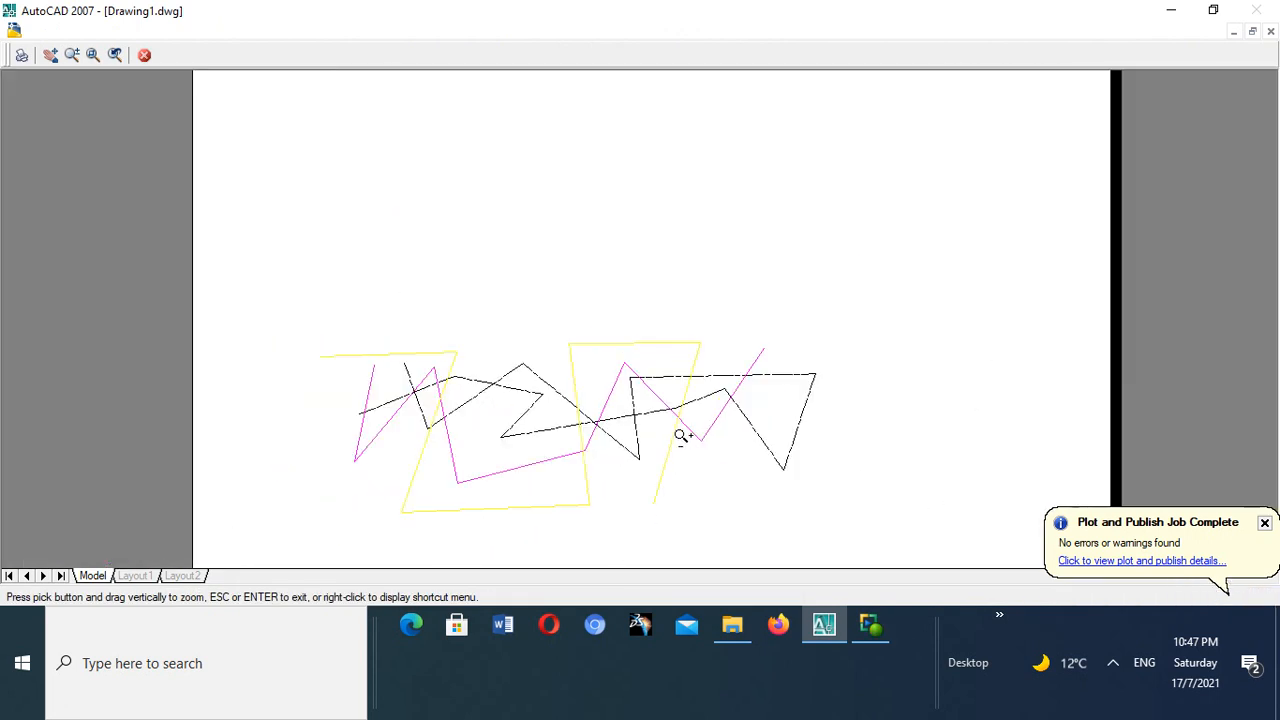
{"action": "scroll", "coordinate": [677, 437], "scroll_direction": "down", "scroll_amount": 3}
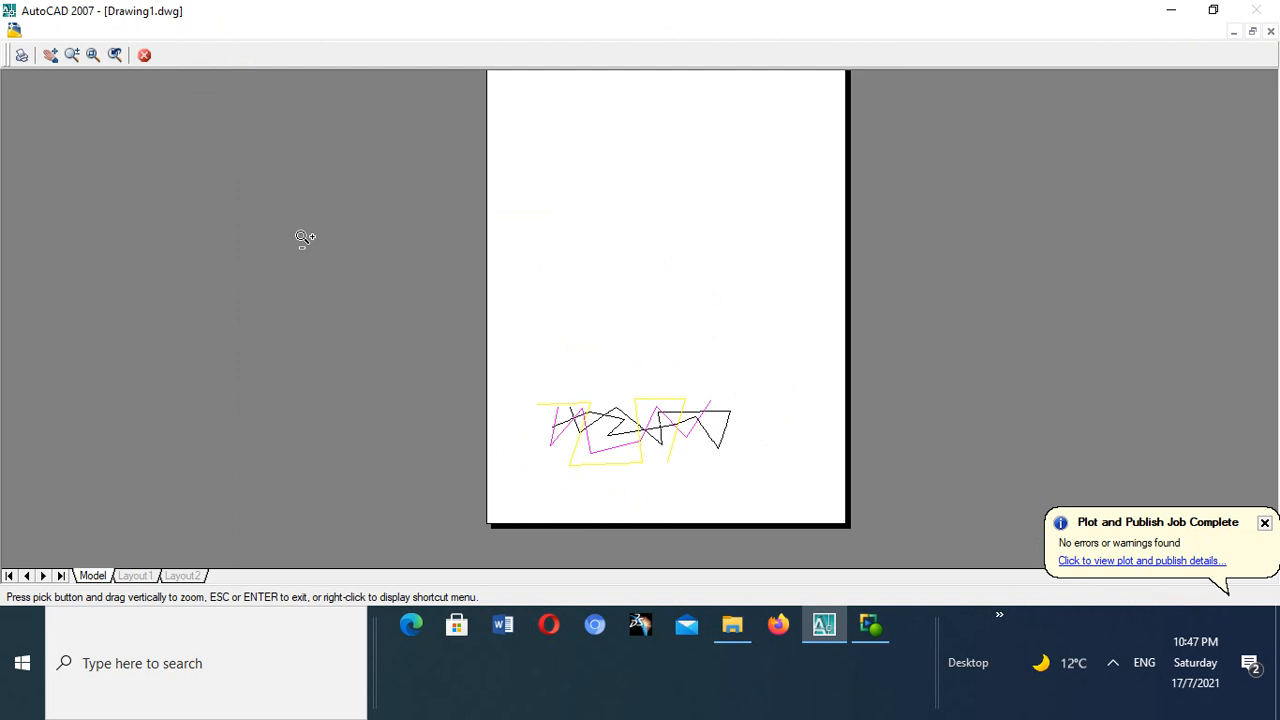
{"action": "key", "text": "Escape"}
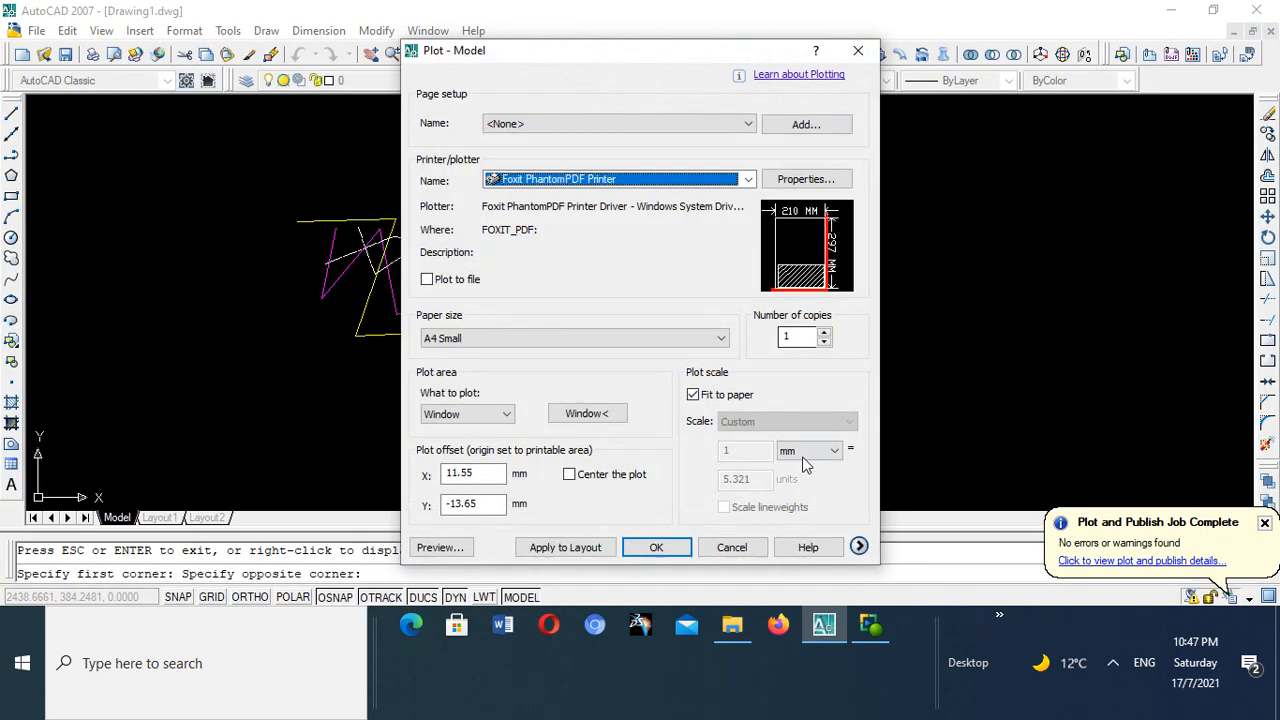
{"action": "left_click", "coordinate": [731, 547]}
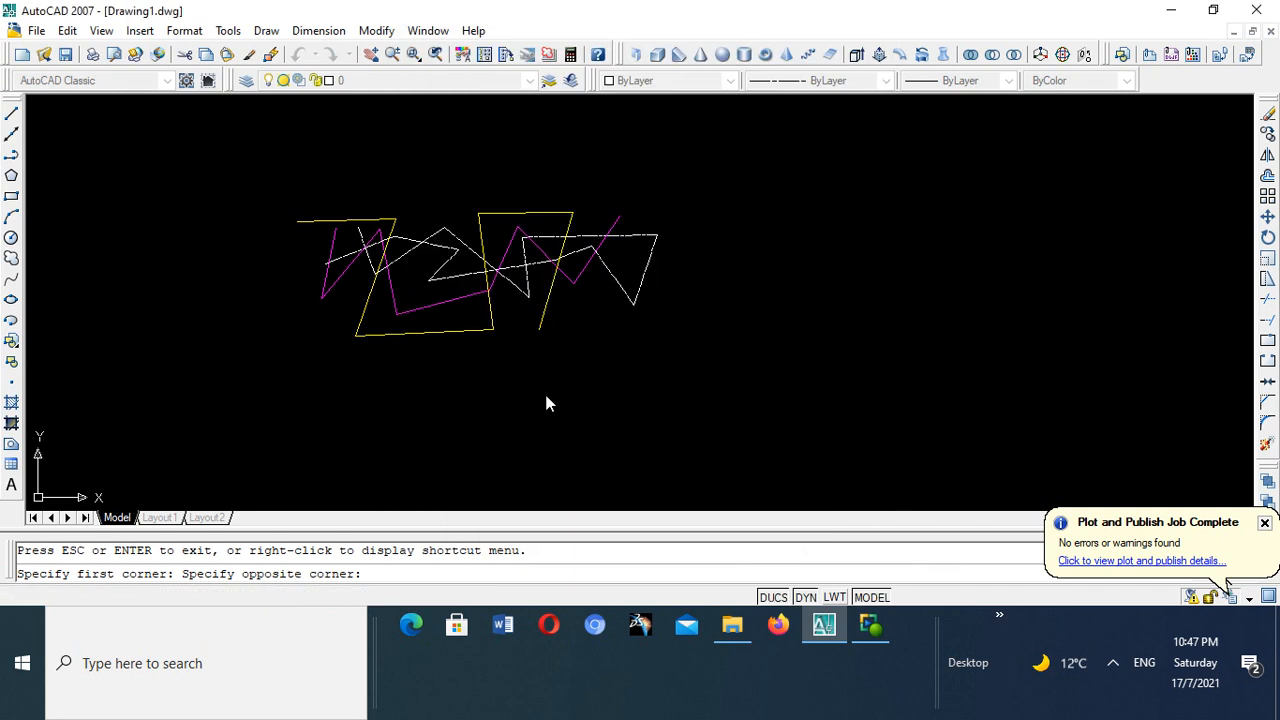
- Review the layers' freeze states in the Layer Properties Manager, close it and examine the unfrozen zigzags near and far
{"action": "left_click", "coordinate": [245, 82]}
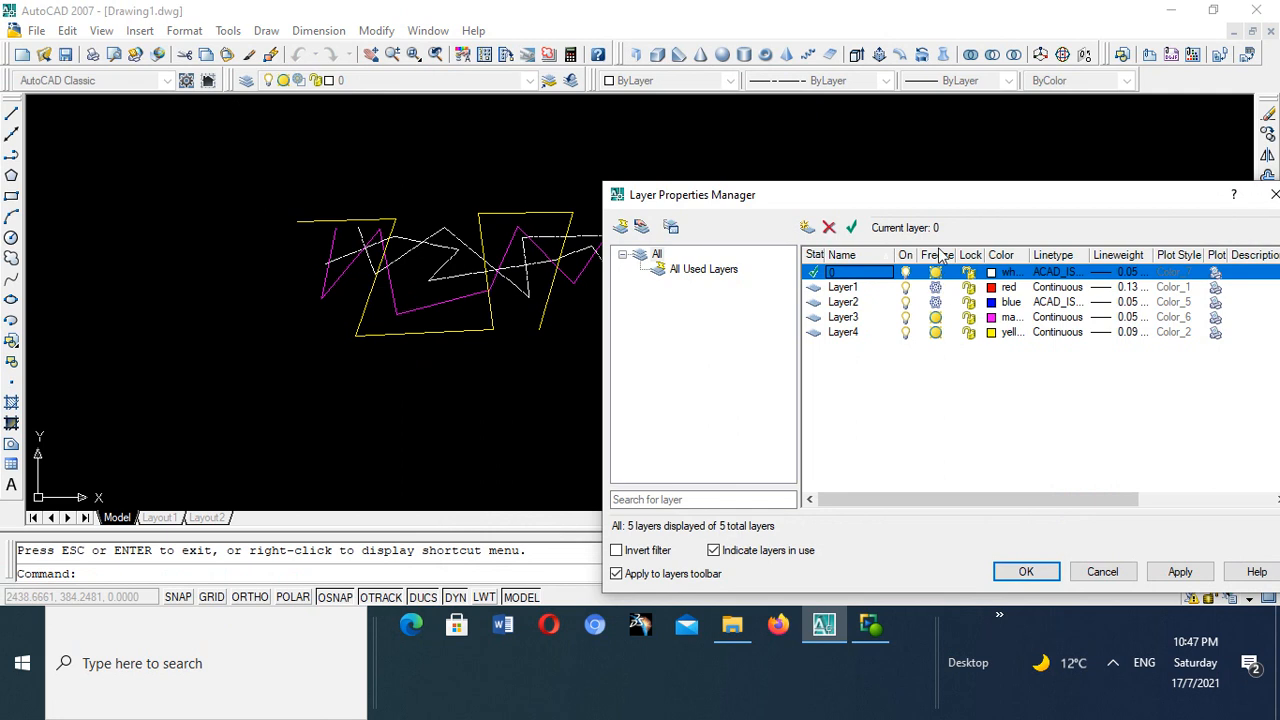
{"action": "left_click", "coordinate": [1026, 573]}
{"action": "scroll", "coordinate": [517, 328], "scroll_direction": "up", "scroll_amount": 8}
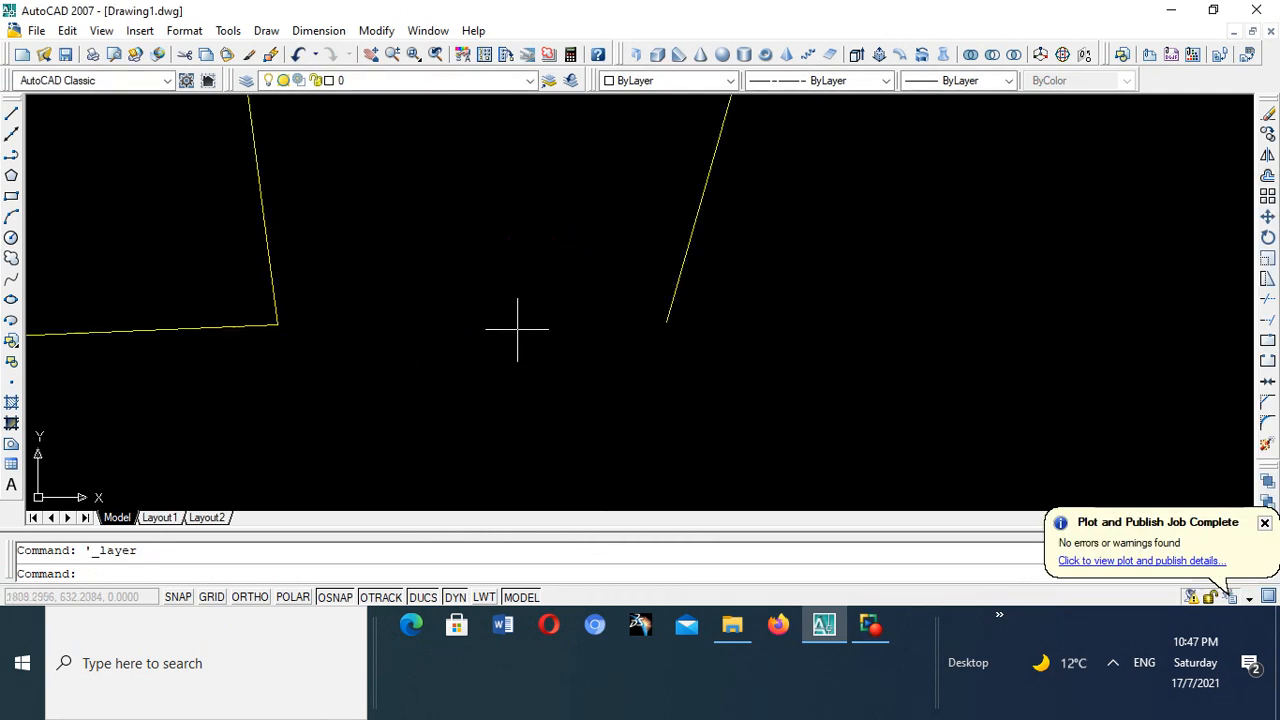
{"action": "scroll", "coordinate": [517, 328], "scroll_direction": "down", "scroll_amount": 8}
{"action": "scroll", "coordinate": [457, 334], "scroll_direction": "up", "scroll_amount": 5}
{"action": "scroll", "coordinate": [450, 368], "scroll_direction": "down", "scroll_amount": 6}
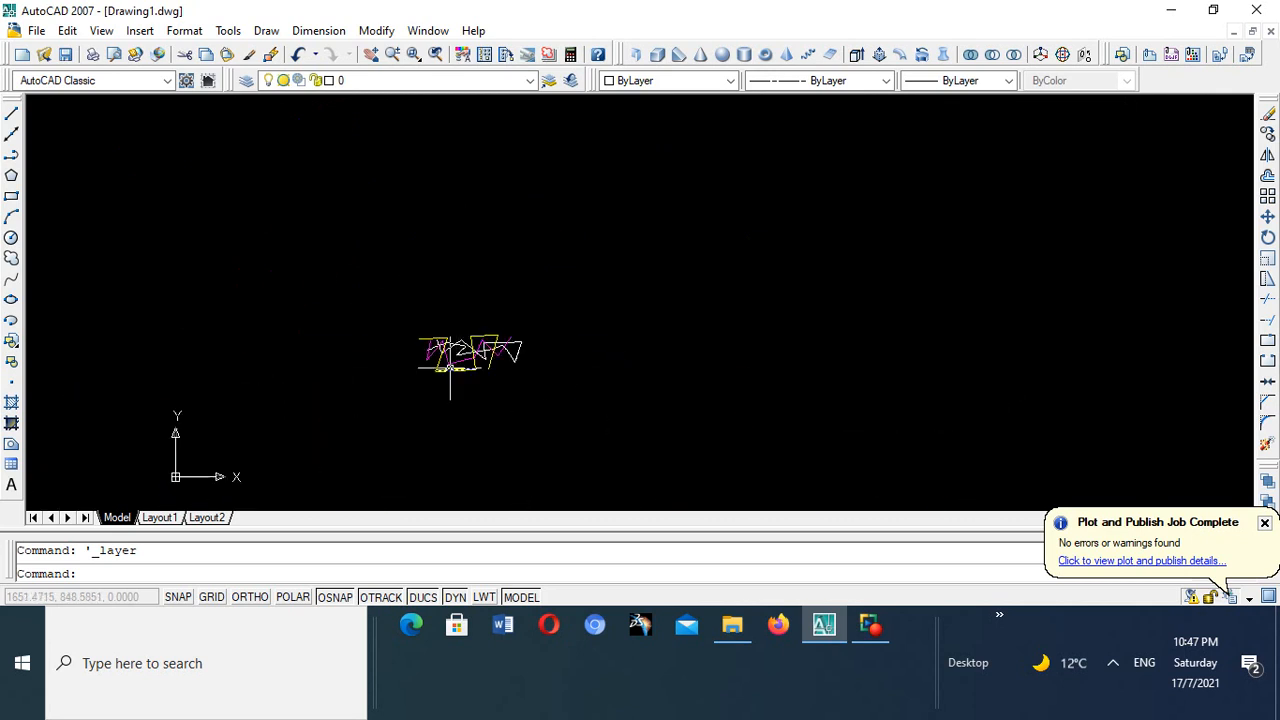
{"action": "scroll", "coordinate": [450, 368], "scroll_direction": "up", "scroll_amount": 6}
{"action": "scroll", "coordinate": [499, 355], "scroll_direction": "down", "scroll_amount": 1}
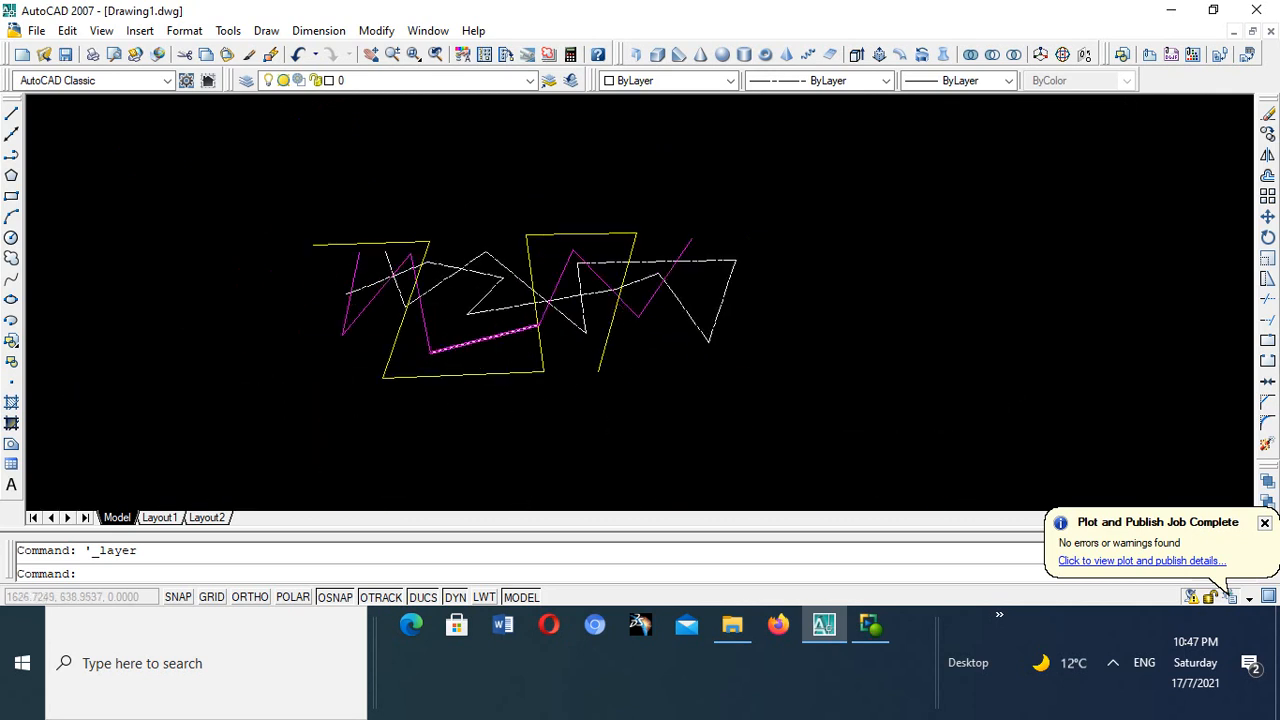
{"action": "scroll", "coordinate": [500, 345], "scroll_direction": "up", "scroll_amount": 4}
{"action": "scroll", "coordinate": [500, 330], "scroll_direction": "down", "scroll_amount": 8}
{"action": "scroll", "coordinate": [505, 324], "scroll_direction": "up", "scroll_amount": 9}
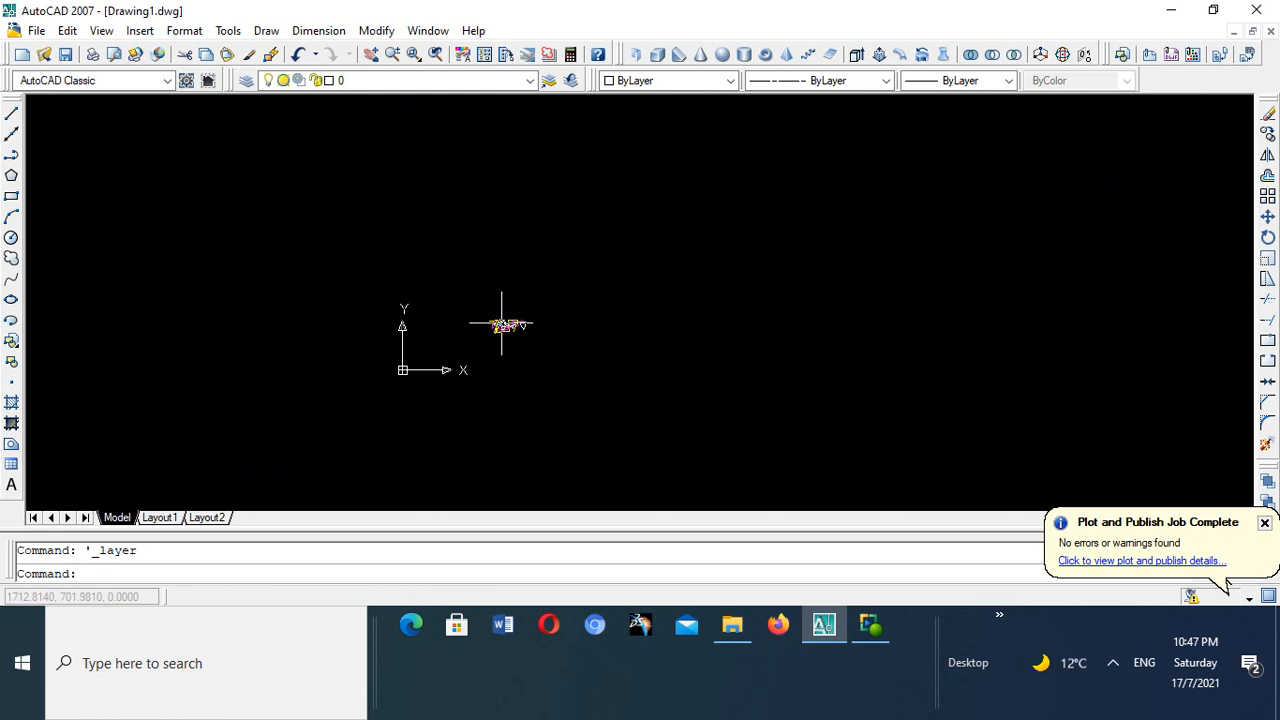
{"action": "scroll", "coordinate": [501, 323], "scroll_direction": "down", "scroll_amount": 4}
{"action": "scroll", "coordinate": [501, 323], "scroll_direction": "down", "scroll_amount": 5}
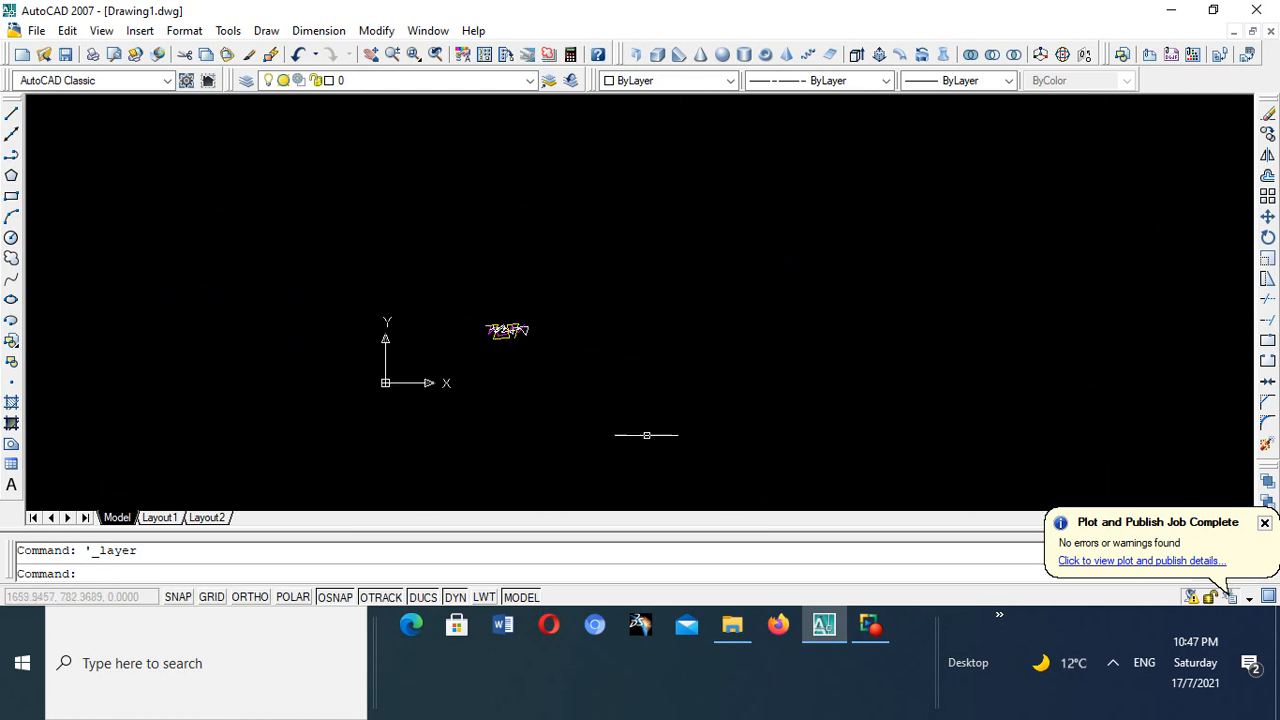
- Review the layers' lineweight and plot settings in the Layer Properties Manager, close it and look over the drawn zigzags
{"action": "left_click", "coordinate": [248, 82]}
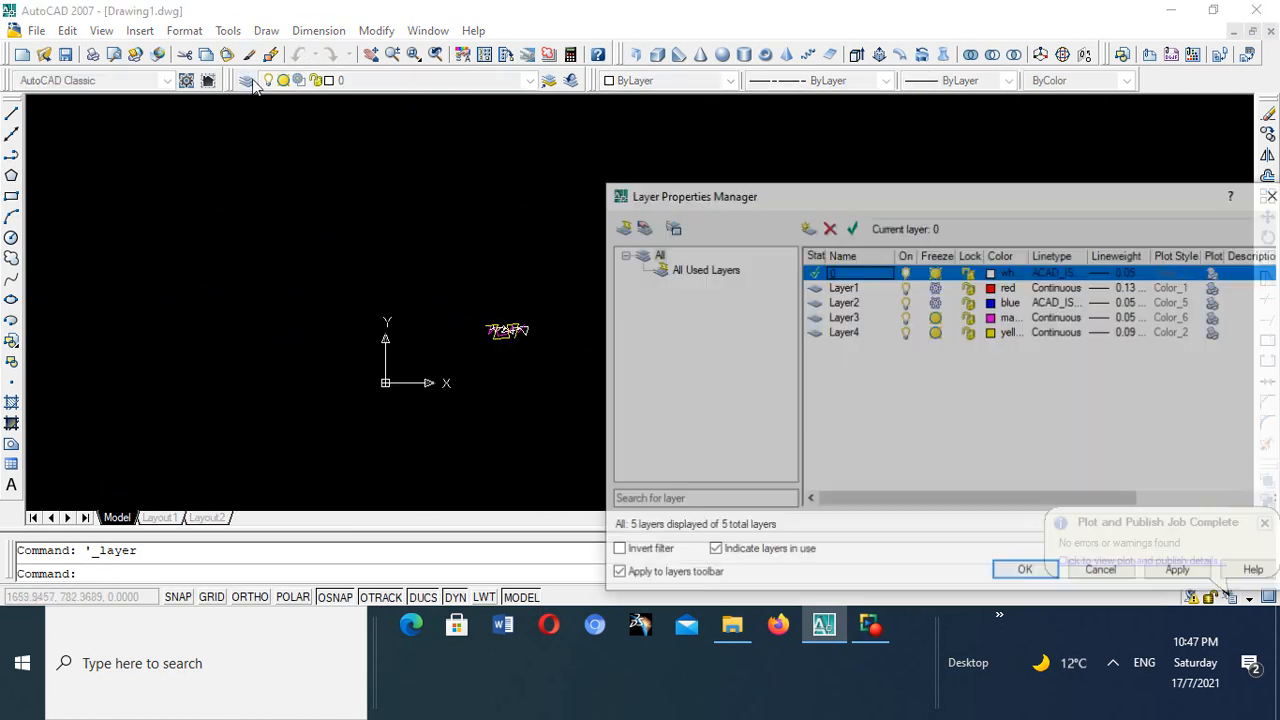
{"action": "left_click_drag", "start_coordinate": [1025, 210], "coordinate": [736, 200]}
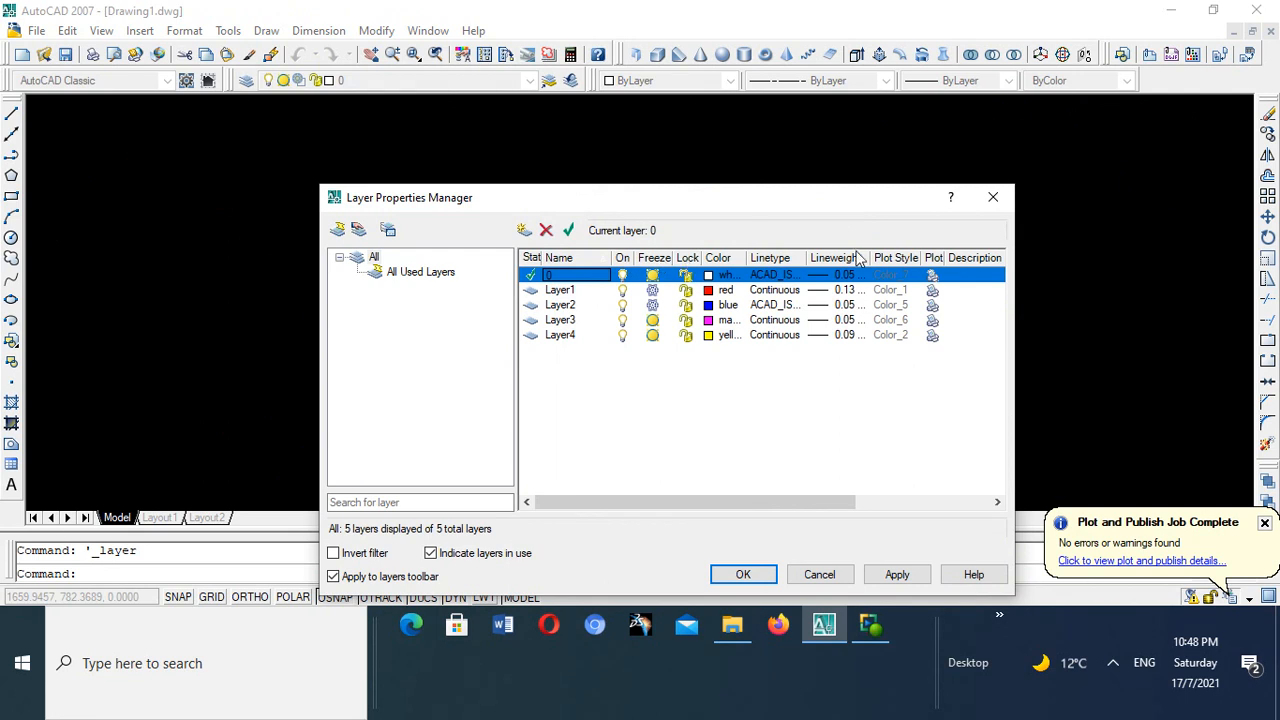
{"action": "left_click", "coordinate": [939, 273]}
{"action": "left_click", "coordinate": [936, 273]}
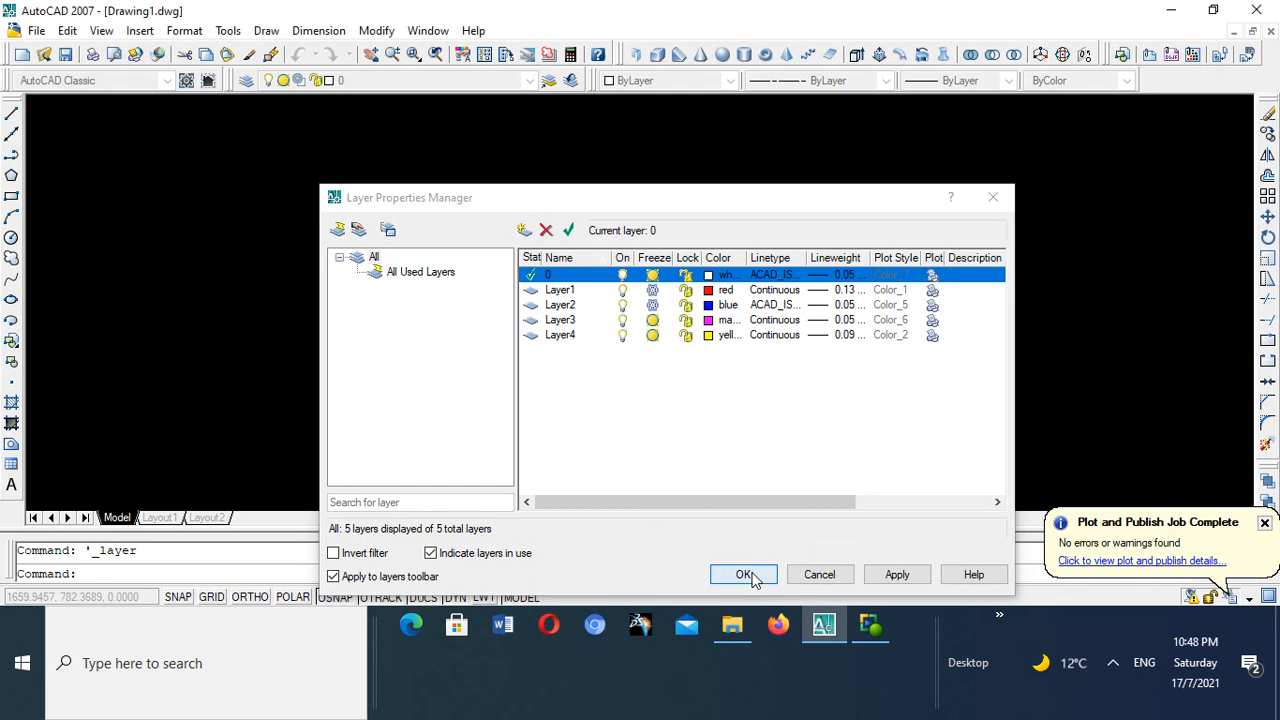
{"action": "left_click", "coordinate": [751, 577]}
{"action": "scroll", "coordinate": [513, 362], "scroll_direction": "up", "scroll_amount": 5}
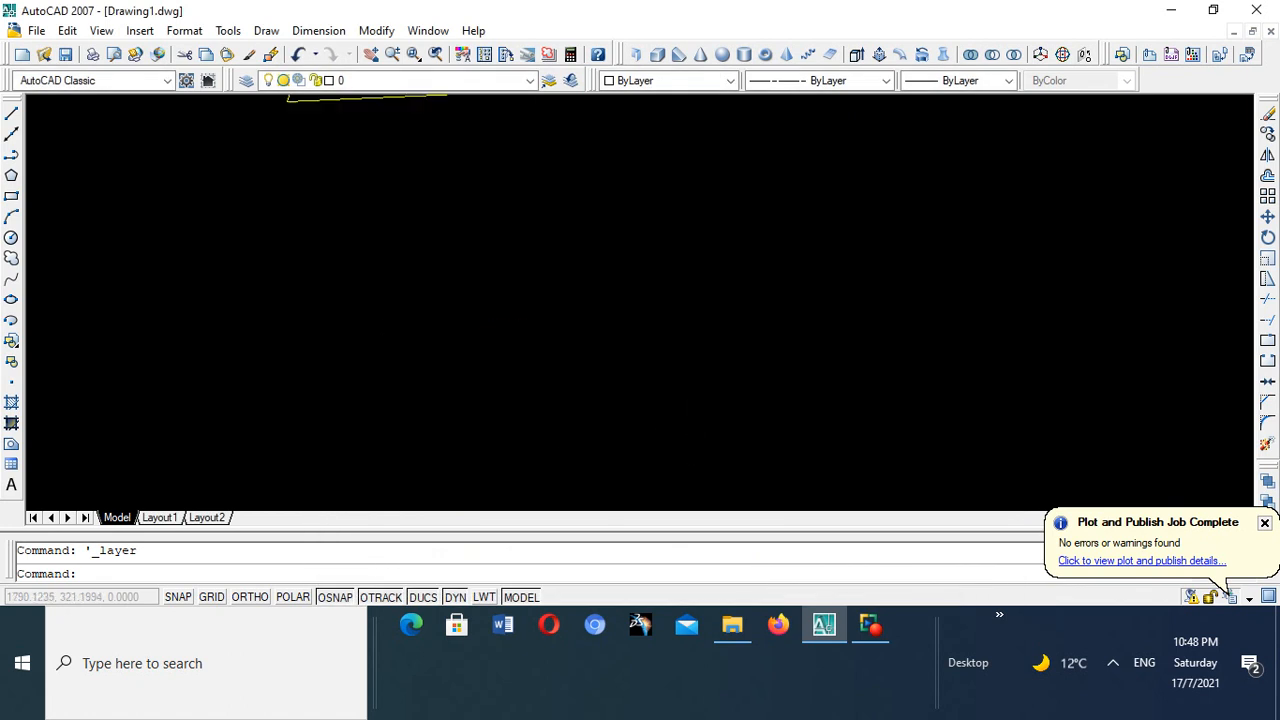
{"action": "scroll", "coordinate": [505, 350], "scroll_direction": "down", "scroll_amount": 3}
{"action": "scroll", "coordinate": [508, 326], "scroll_direction": "up", "scroll_amount": 3}
{"action": "scroll", "coordinate": [513, 305], "scroll_direction": "down", "scroll_amount": 4}
{"action": "scroll", "coordinate": [513, 305], "scroll_direction": "up", "scroll_amount": 5}
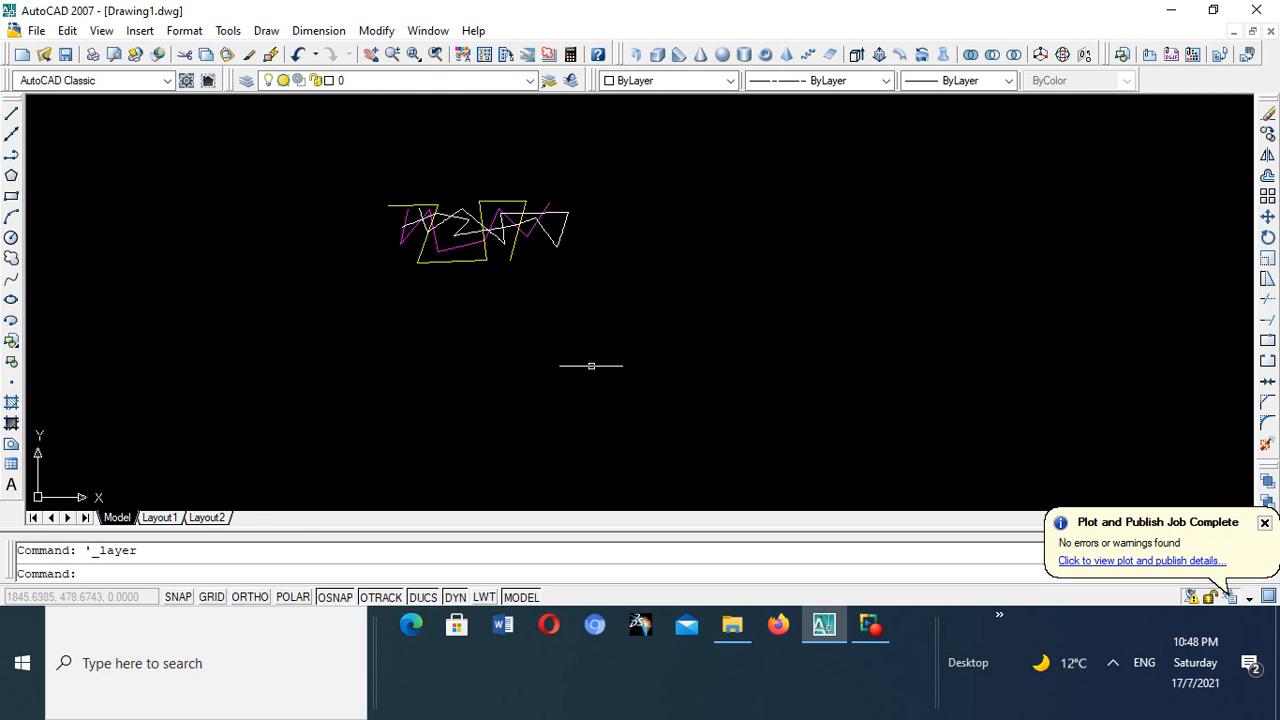
{"action": "left_click", "coordinate": [873, 627]}
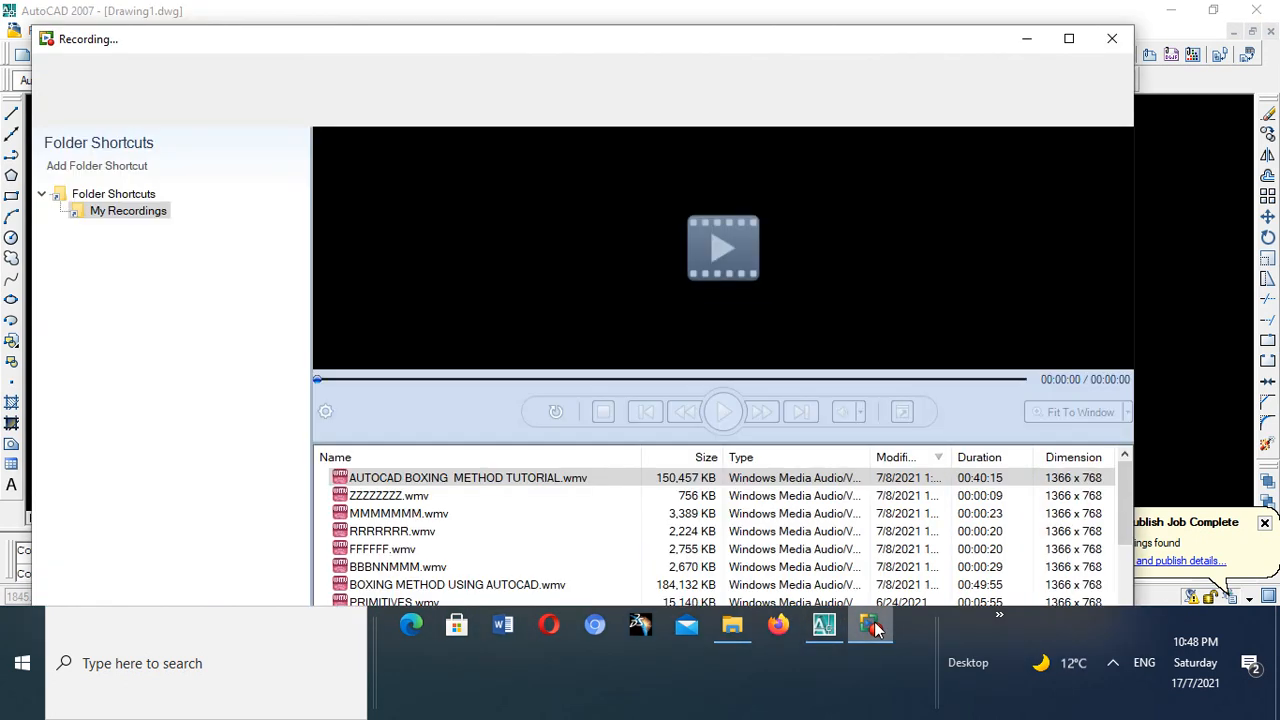